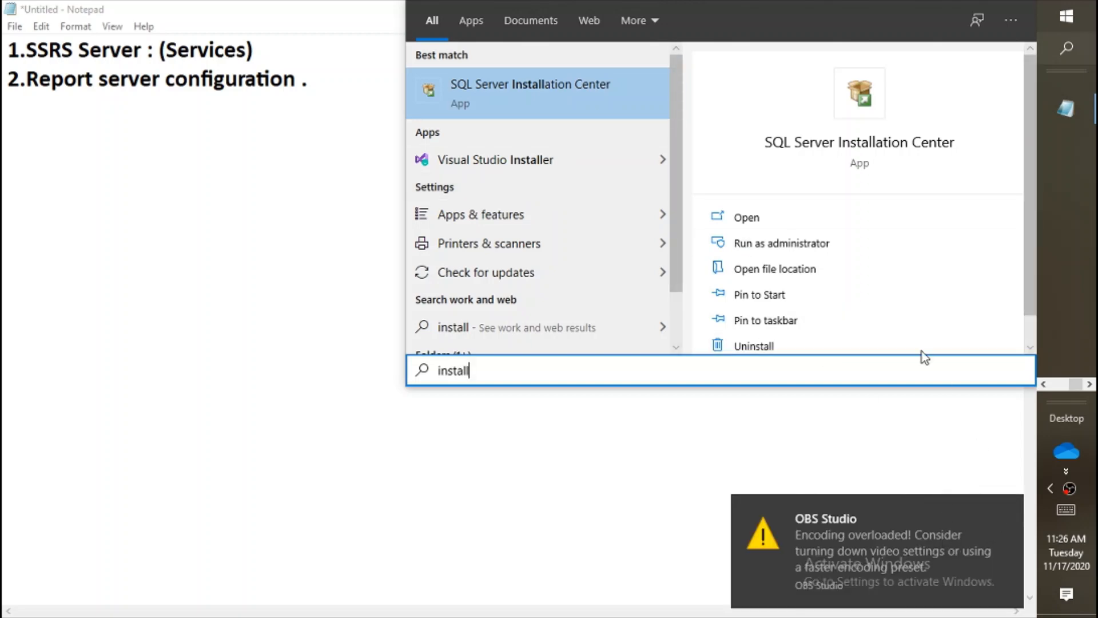
# - Open SQL Server Installation Center and view its installation options, then minimize it
pyautogui.click(754, 220)
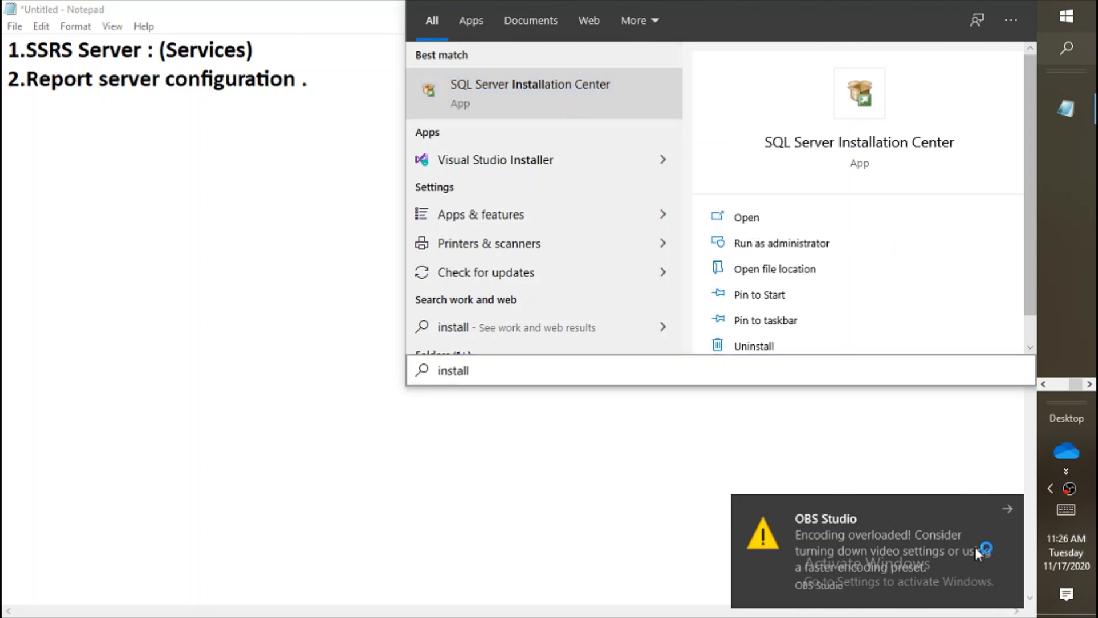
pyautogui.click(1008, 511)
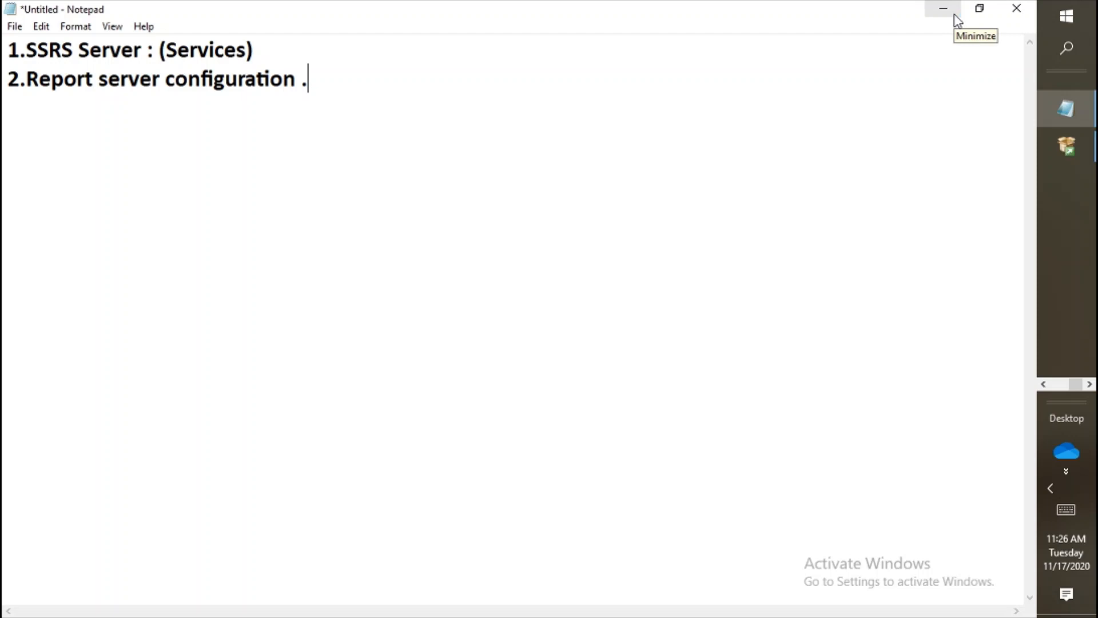
pyautogui.click(1061, 147)
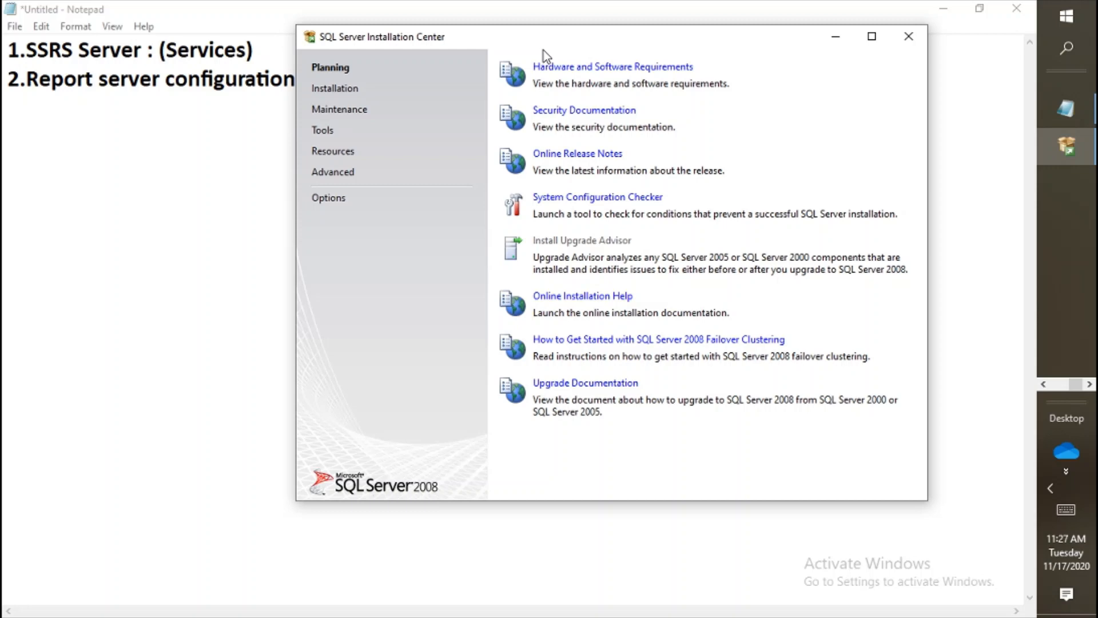
pyautogui.click(354, 96)
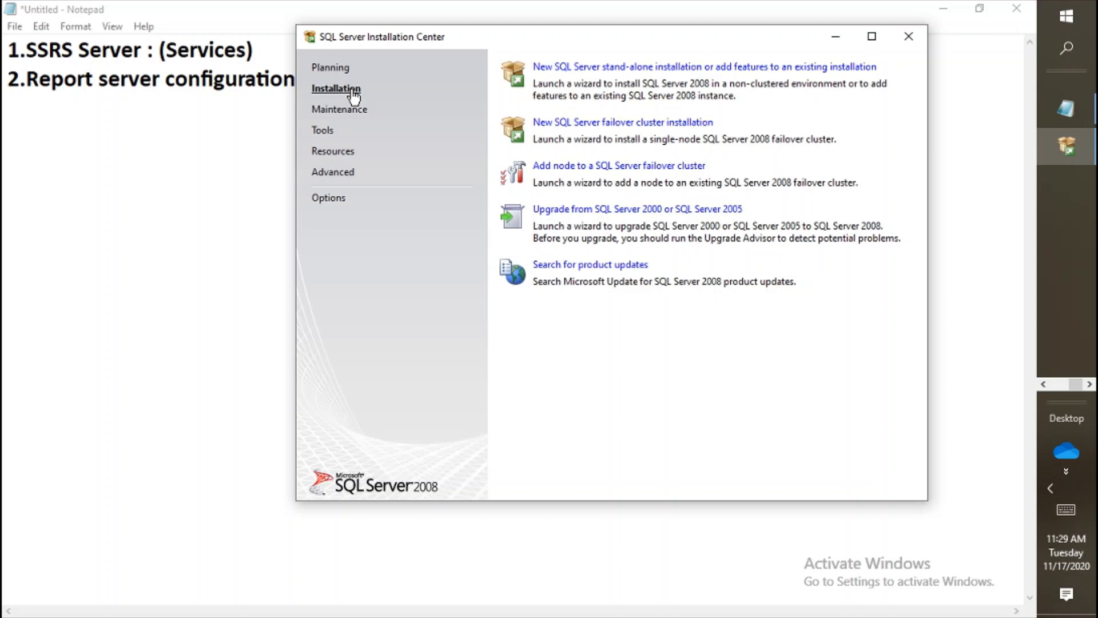
pyautogui.click(834, 36)
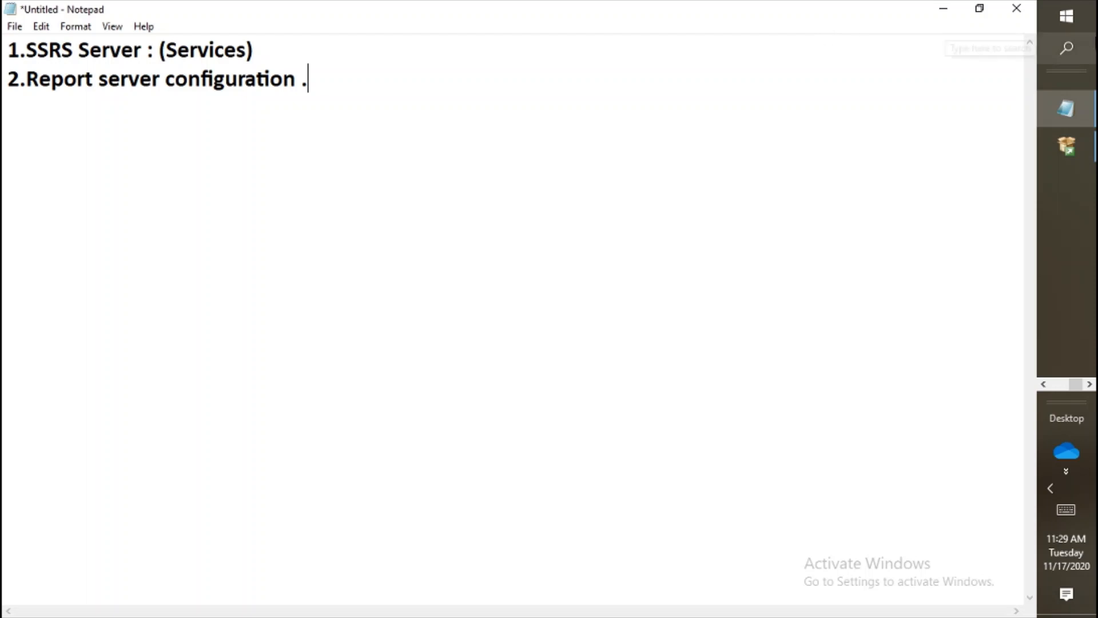
# - Find and open Reporting Services Configuration Manager and connect to the MSSQLSERVER report server instance
pyautogui.click(1066, 48)
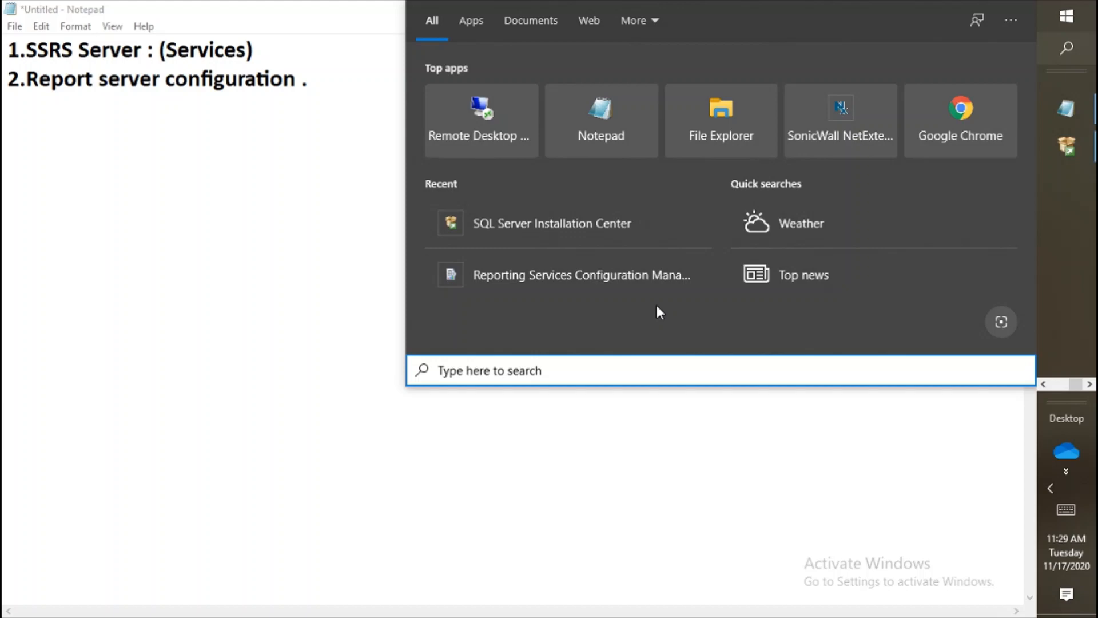
pyautogui.write('reporting')
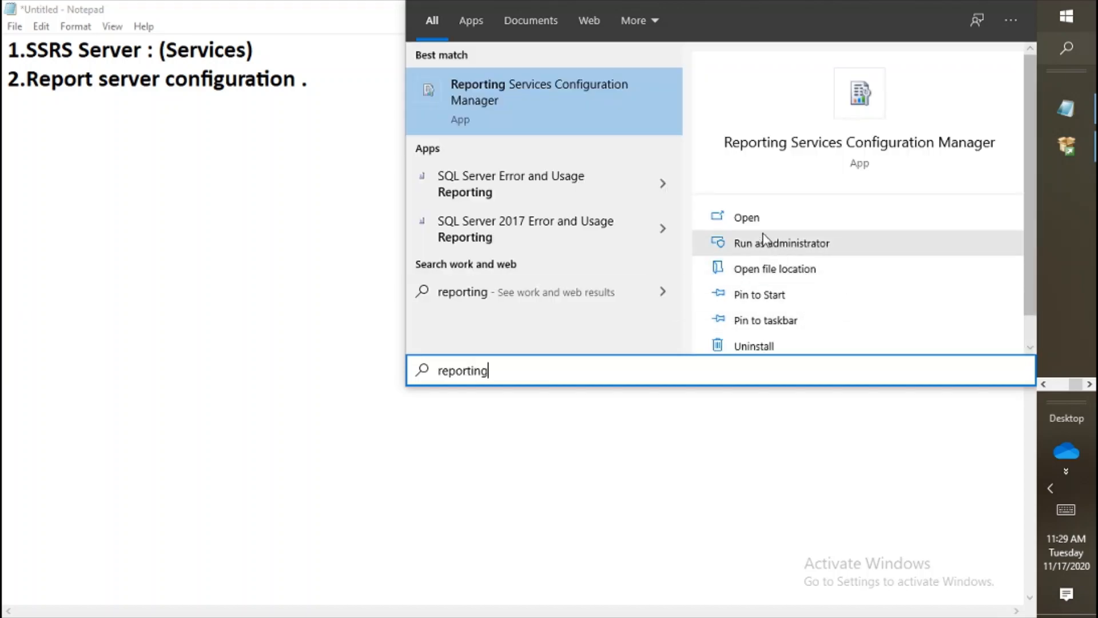
pyautogui.click(745, 220)
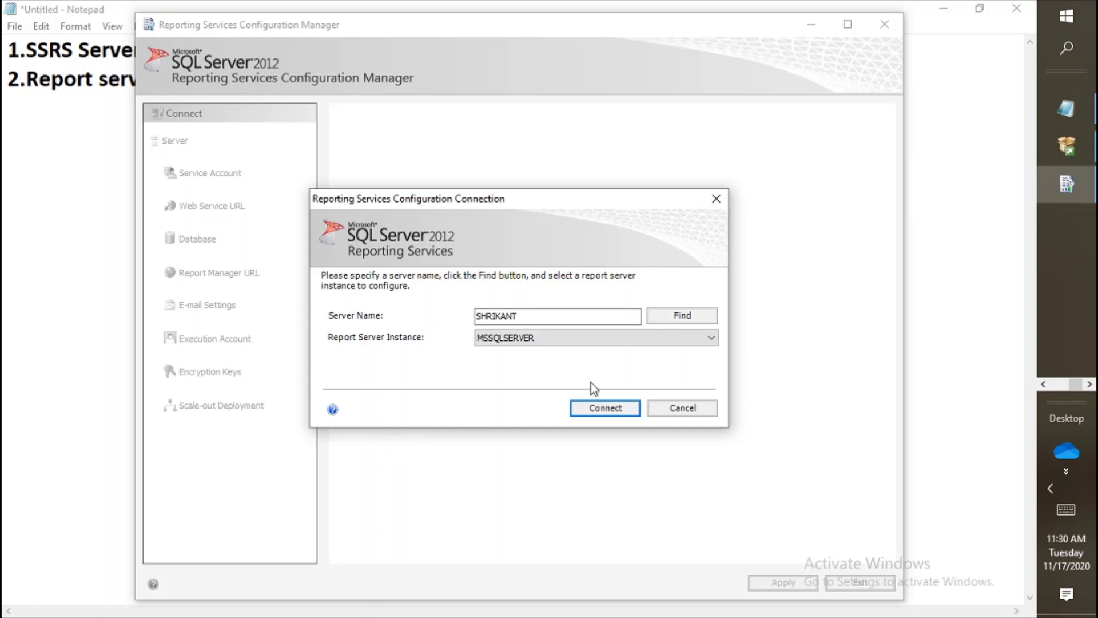
pyautogui.moveTo(526, 199); pyautogui.dragTo(490, 130)
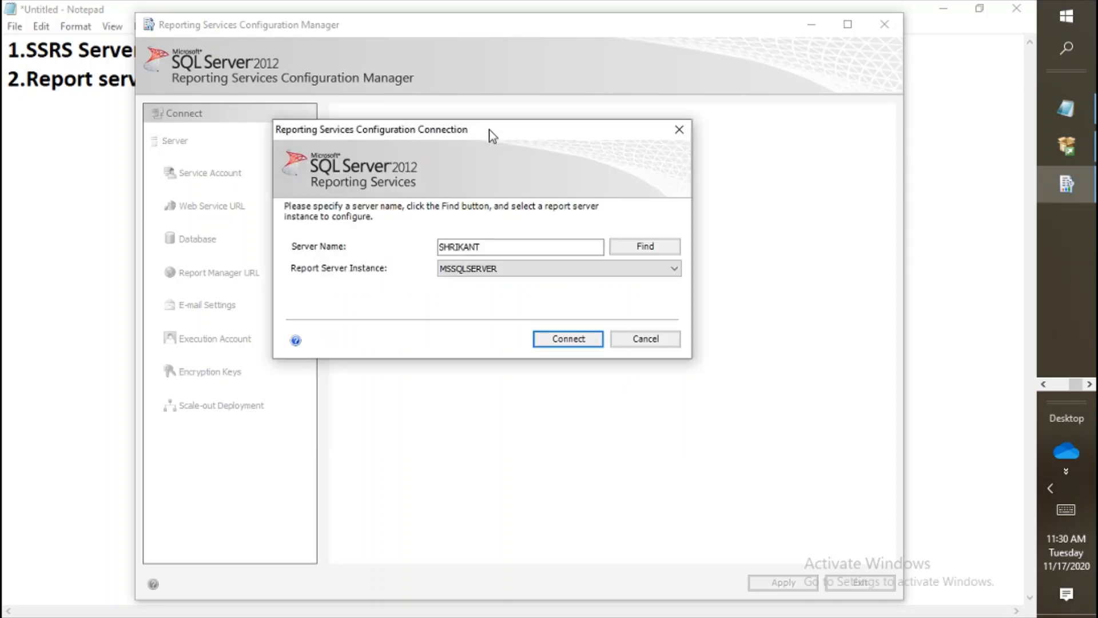
pyautogui.click(627, 246)
pyautogui.click(569, 343)
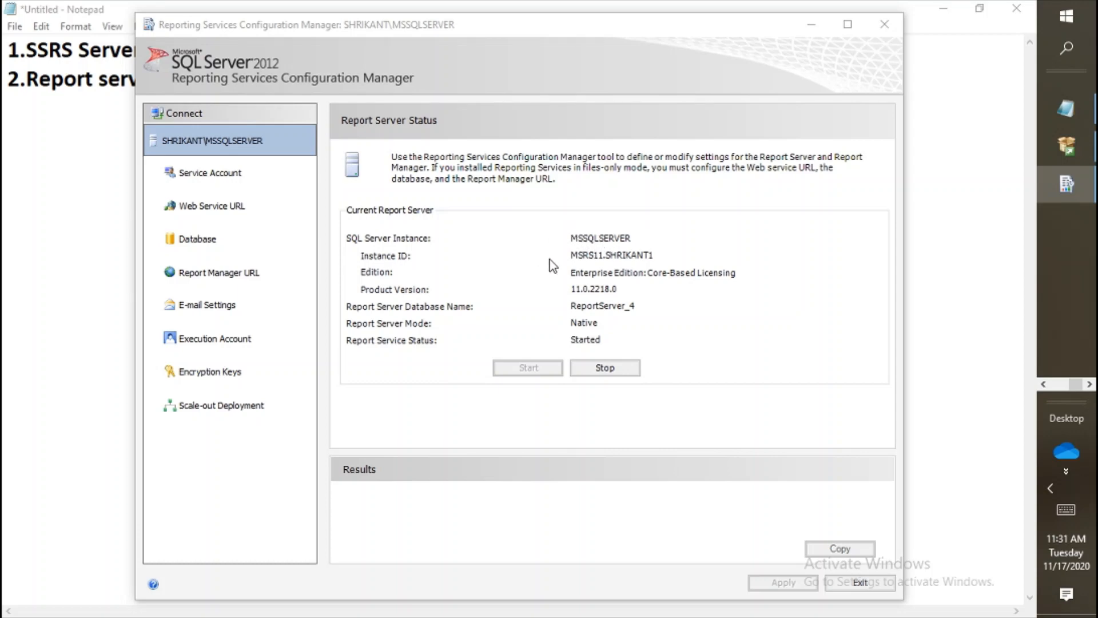
pyautogui.click(636, 258)
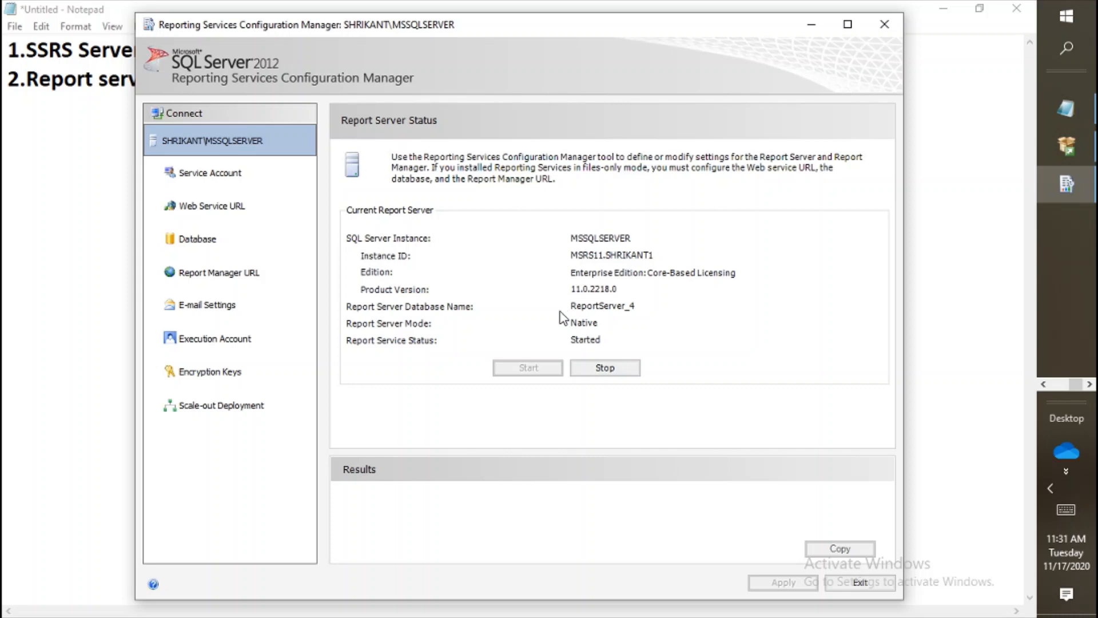
# - Start changing the report server database by creating a new one, and test the connection to the prefilled database server
pyautogui.click(209, 245)
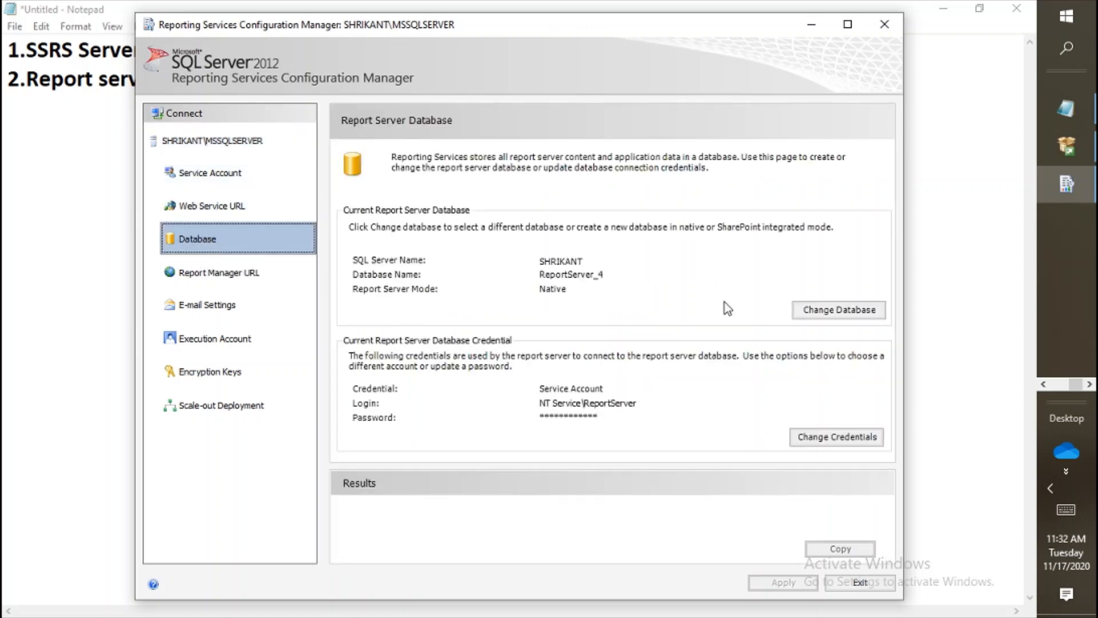
pyautogui.click(828, 311)
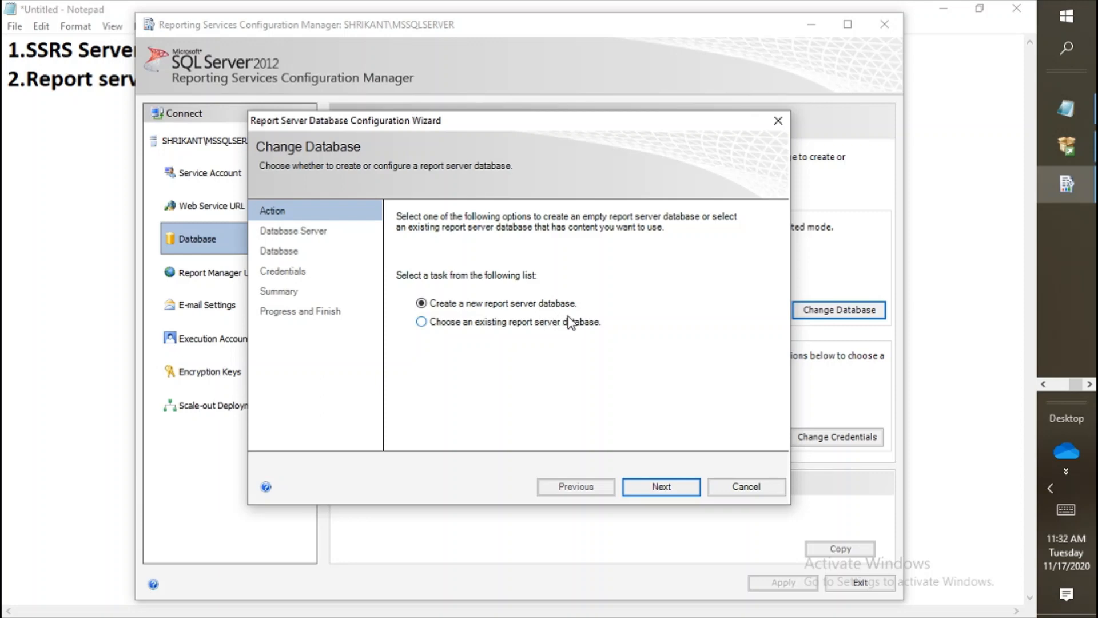
pyautogui.click(661, 486)
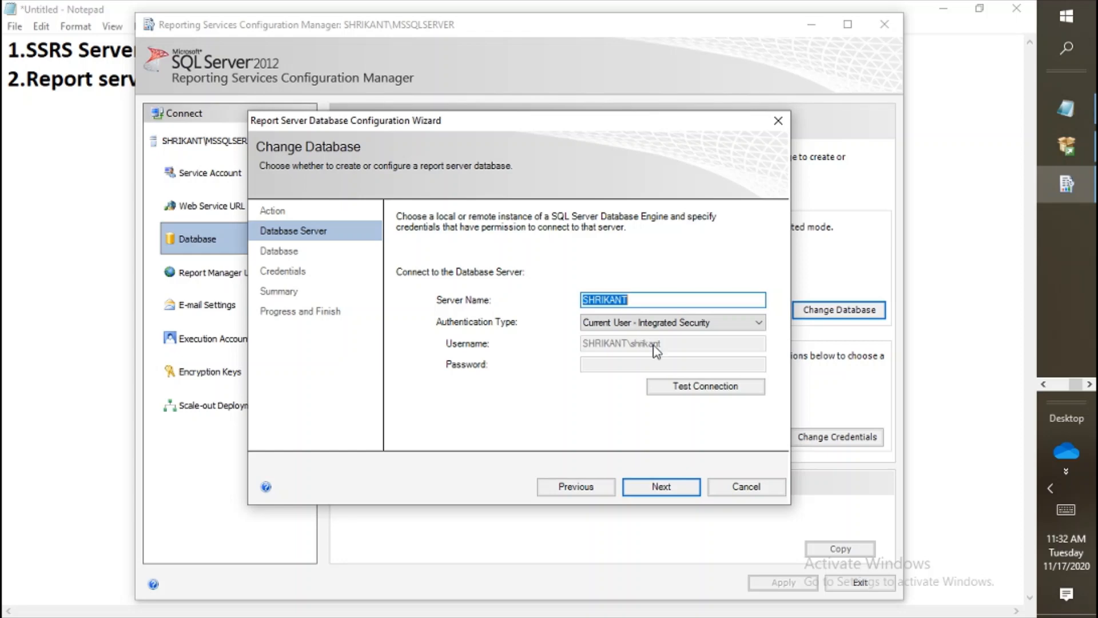
pyautogui.click(698, 387)
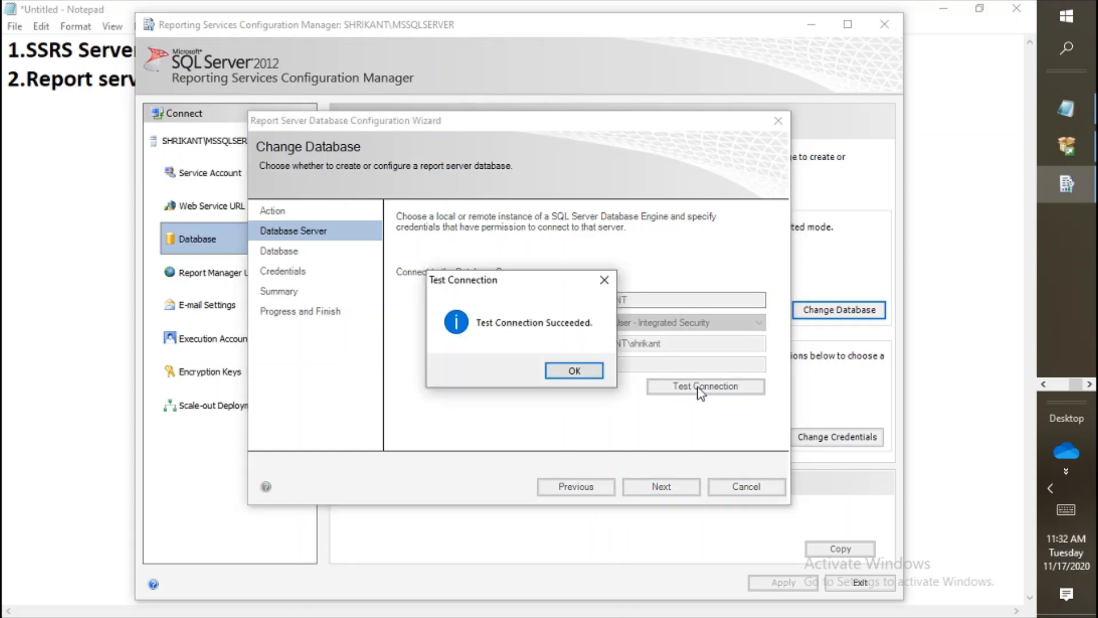
pyautogui.click(574, 370)
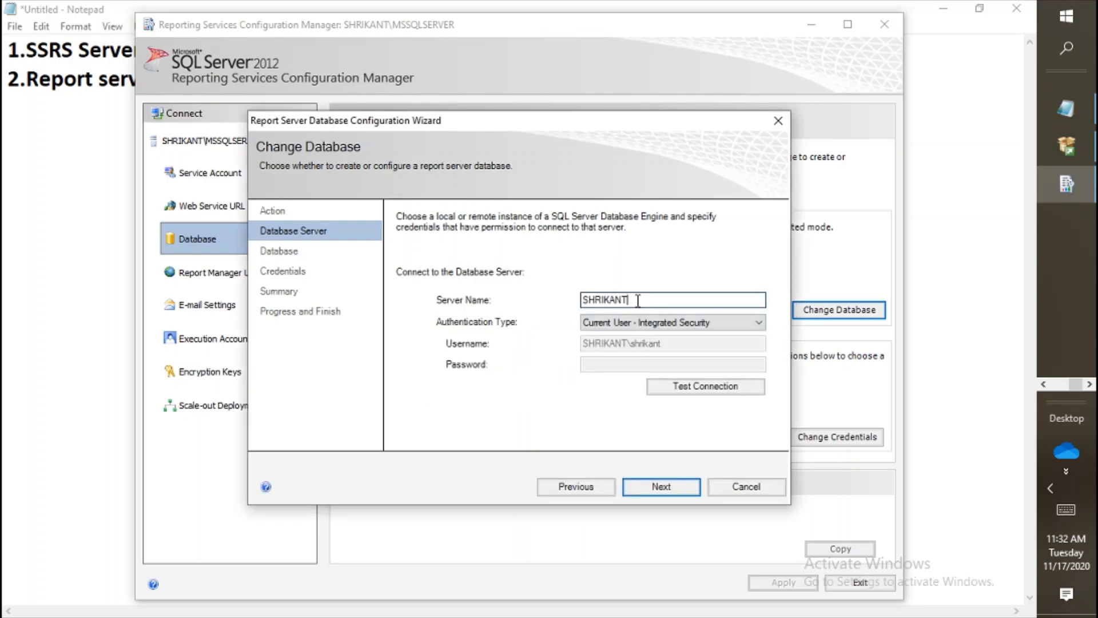
# - Append "ss" to the database server name and test the connection with the wrong name
pyautogui.click(638, 300)
pyautogui.write('ss')
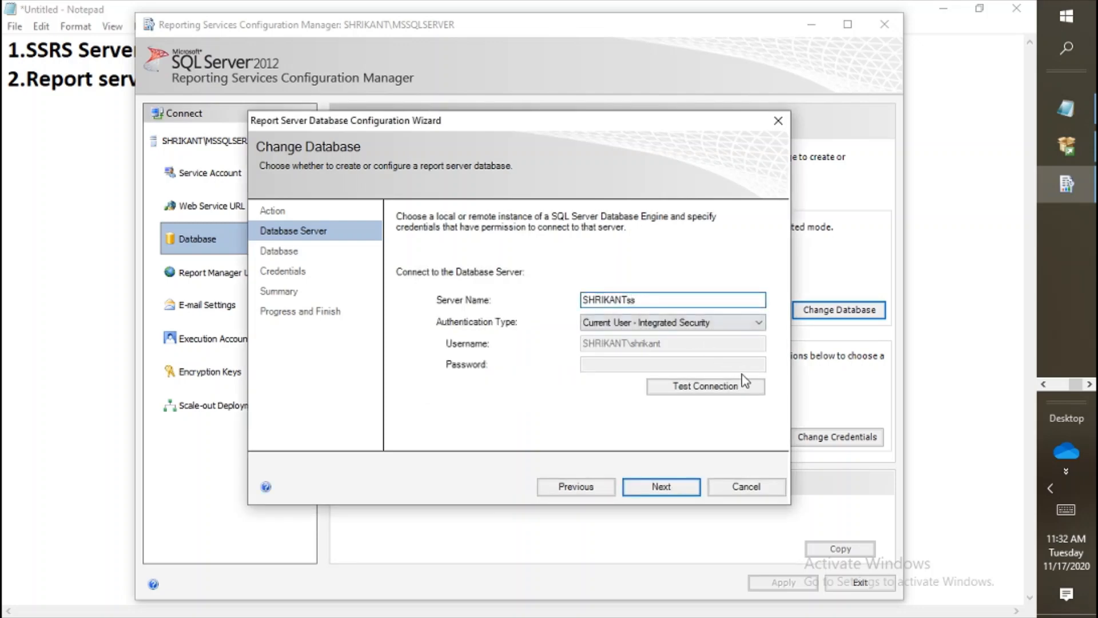
pyautogui.click(743, 389)
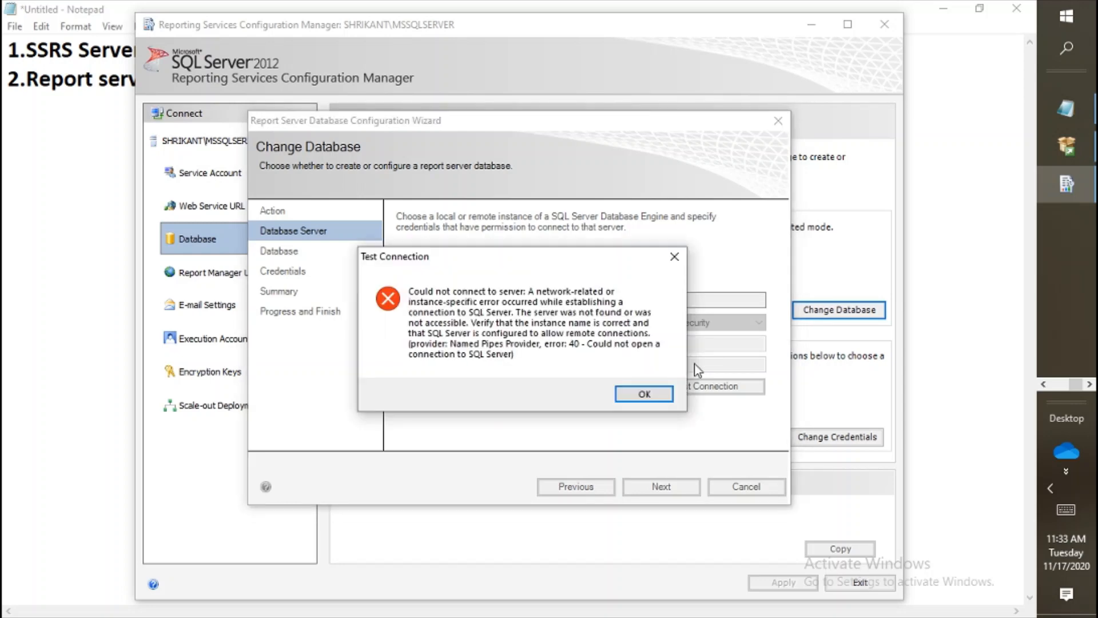
pyautogui.click(627, 394)
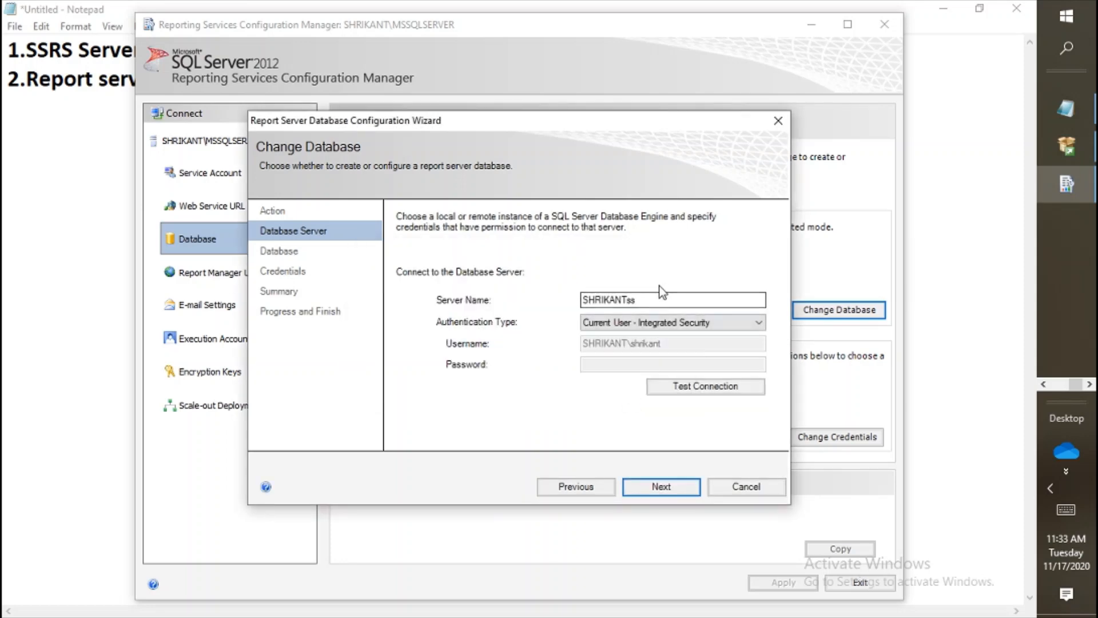
# - Remove the extra "ss" from the database server name and test the connection again
pyautogui.click(652, 299)
pyautogui.press('BackSpace')
pyautogui.press('BackSpace')
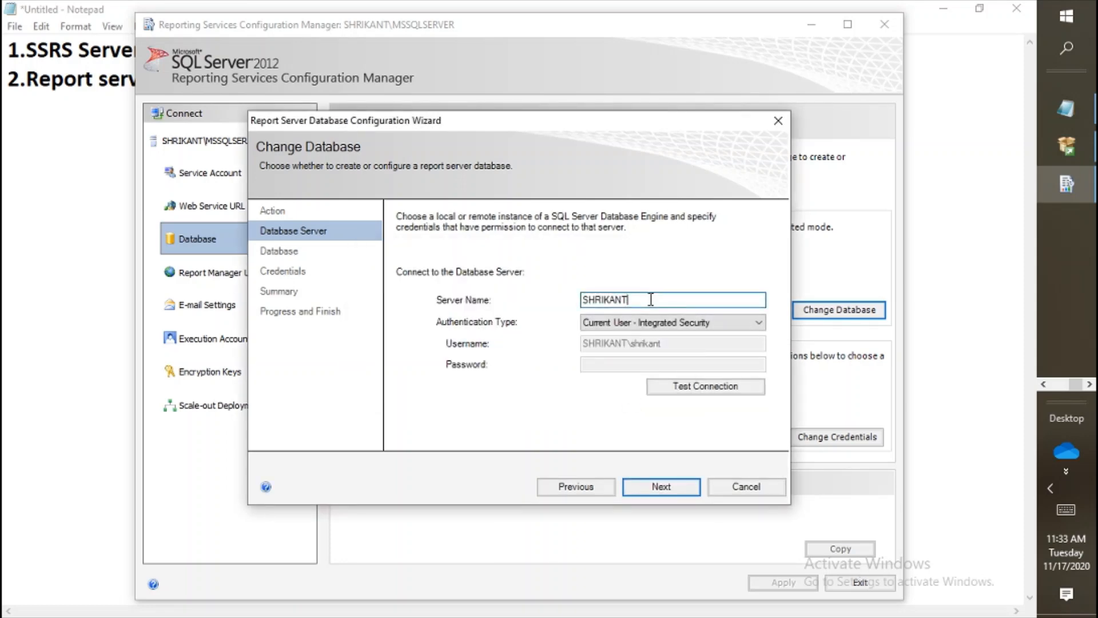
pyautogui.click(683, 384)
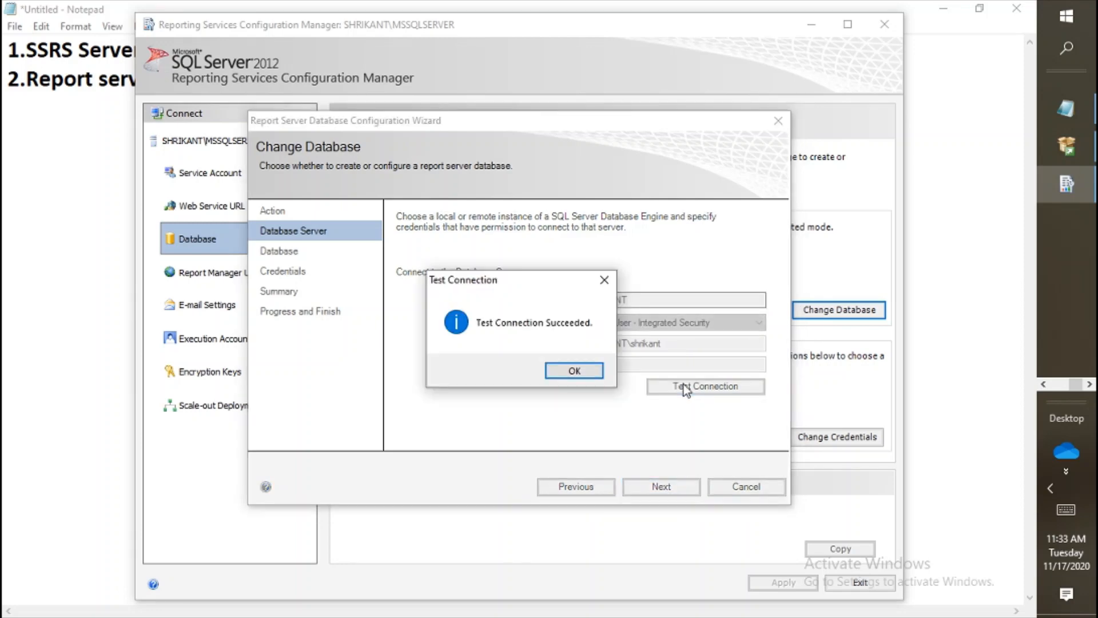
pyautogui.click(574, 371)
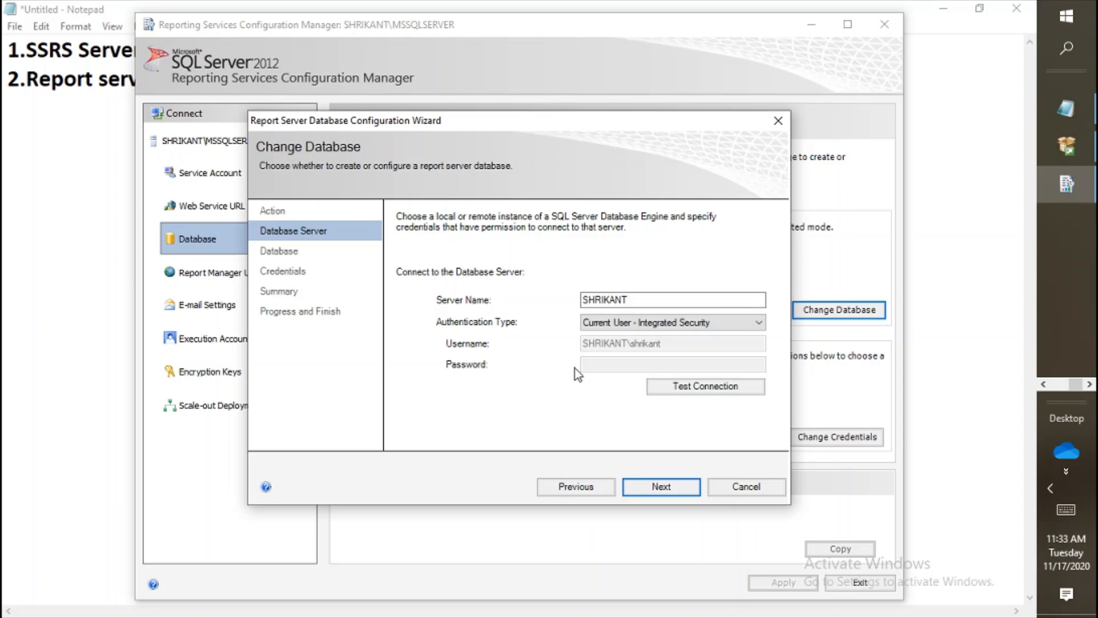
# - Continue to the database settings and name the new report server database ReportServer_New
pyautogui.click(656, 490)
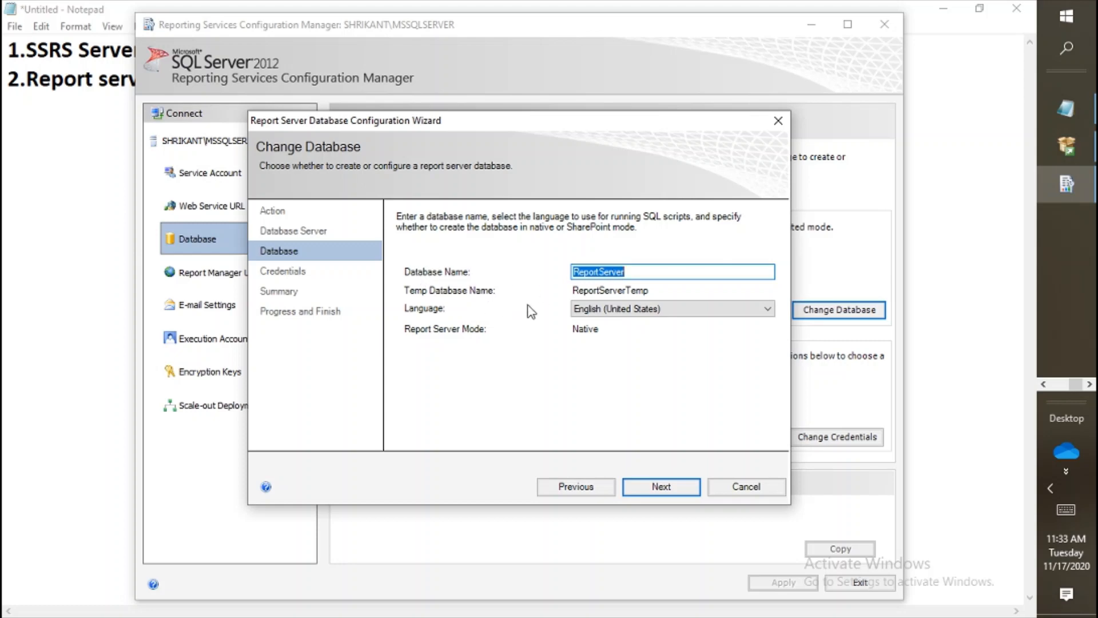
pyautogui.click(631, 270)
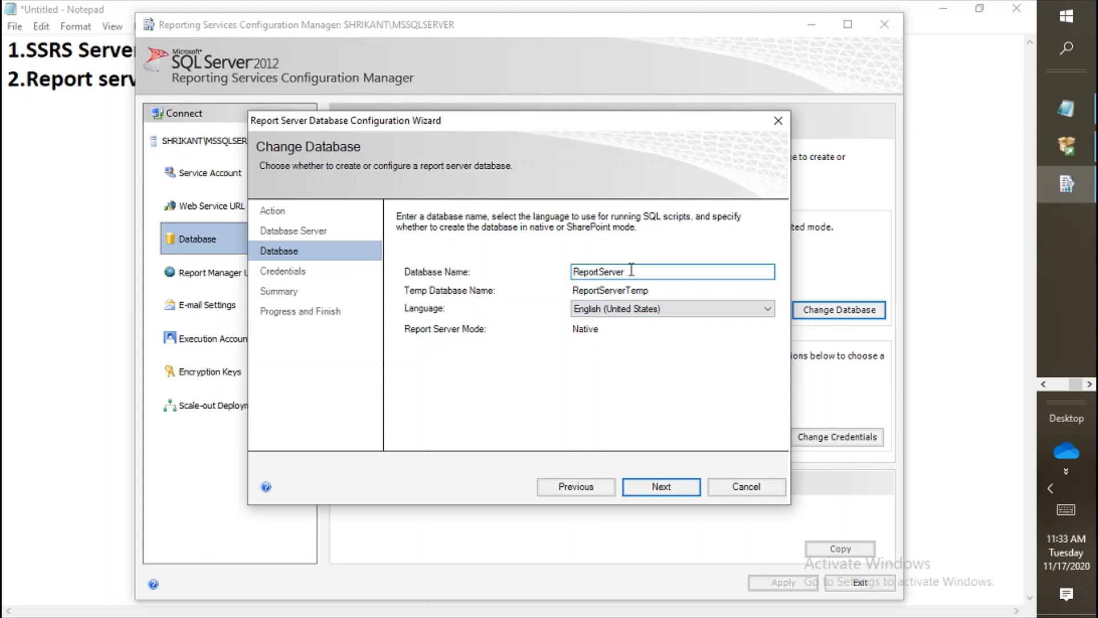
pyautogui.write('_New_5')
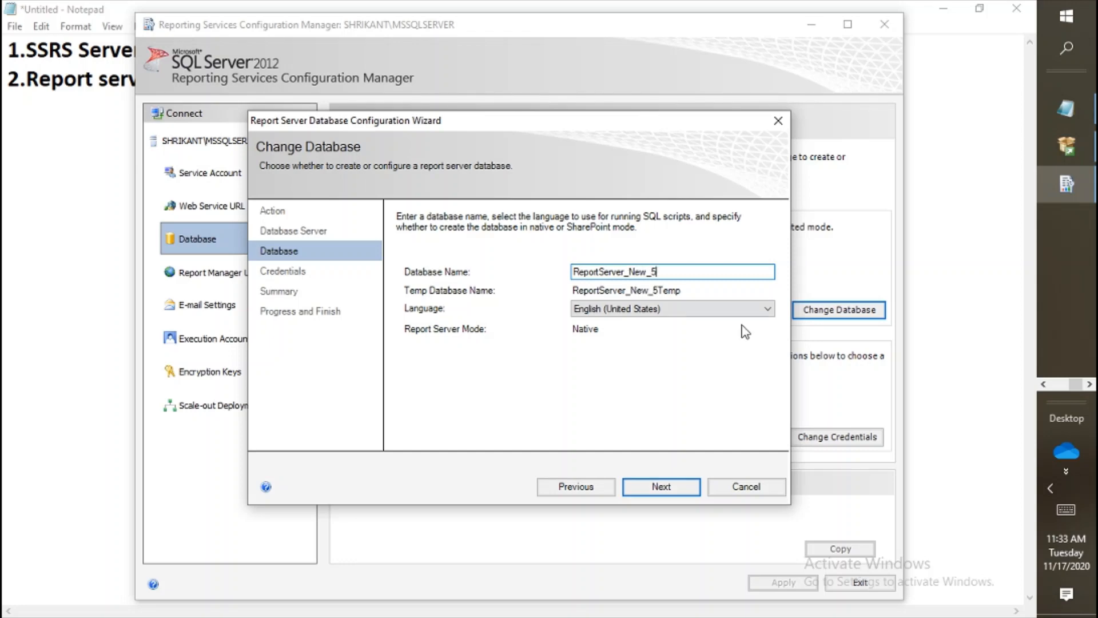
pyautogui.press('BackSpace')
pyautogui.press('BackSpace')
pyautogui.click(643, 493)
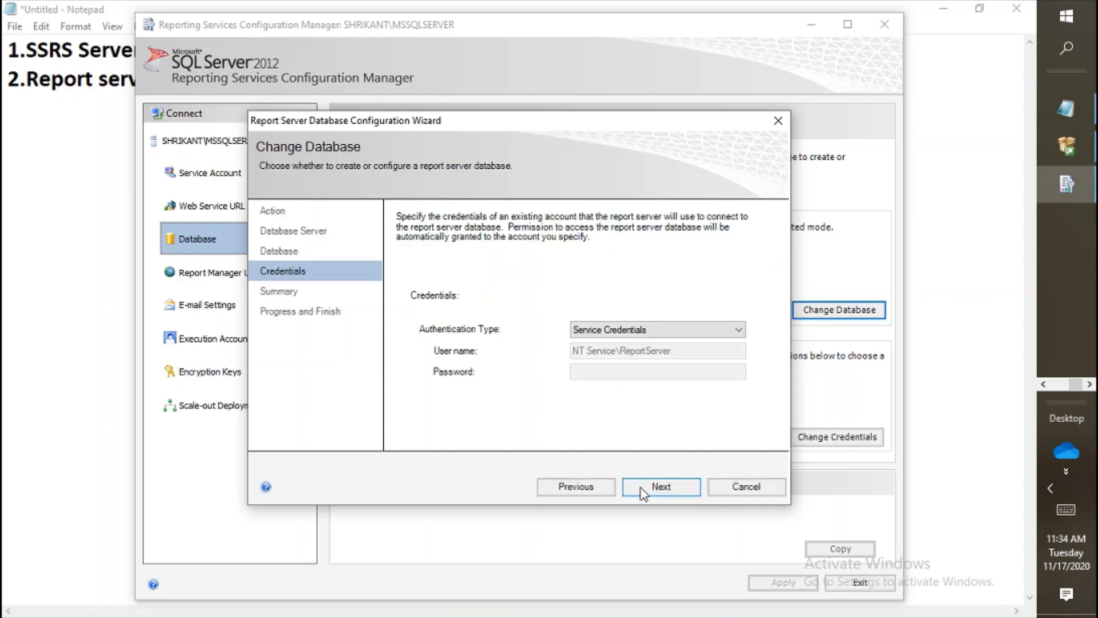
# - Accept the Service Credentials authentication and the summary, and finish creating the report server database
pyautogui.click(643, 493)
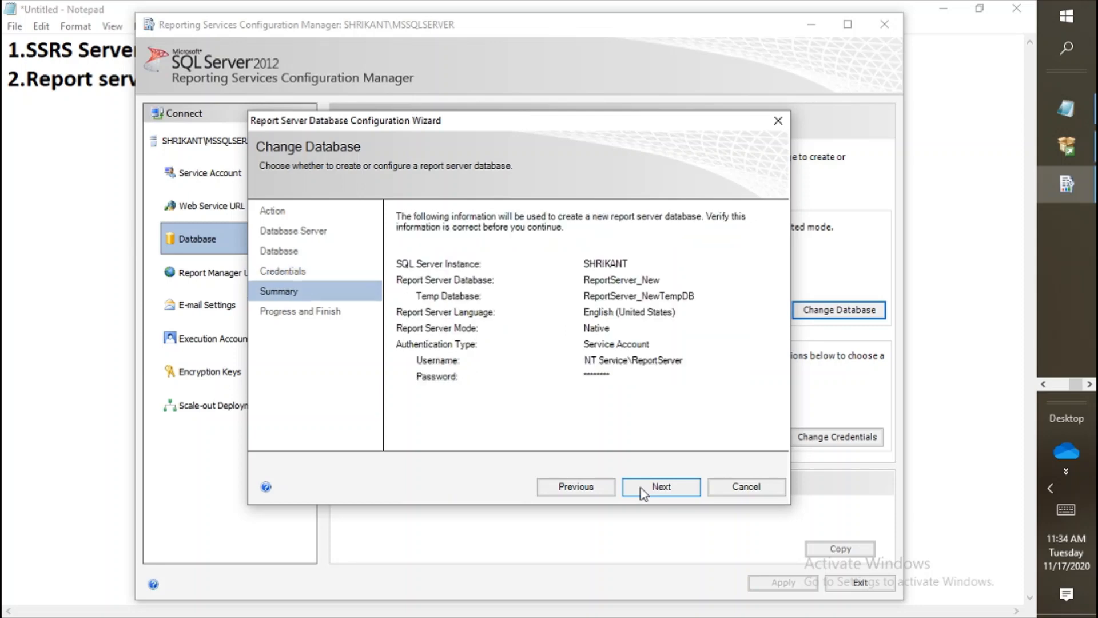
pyautogui.click(650, 489)
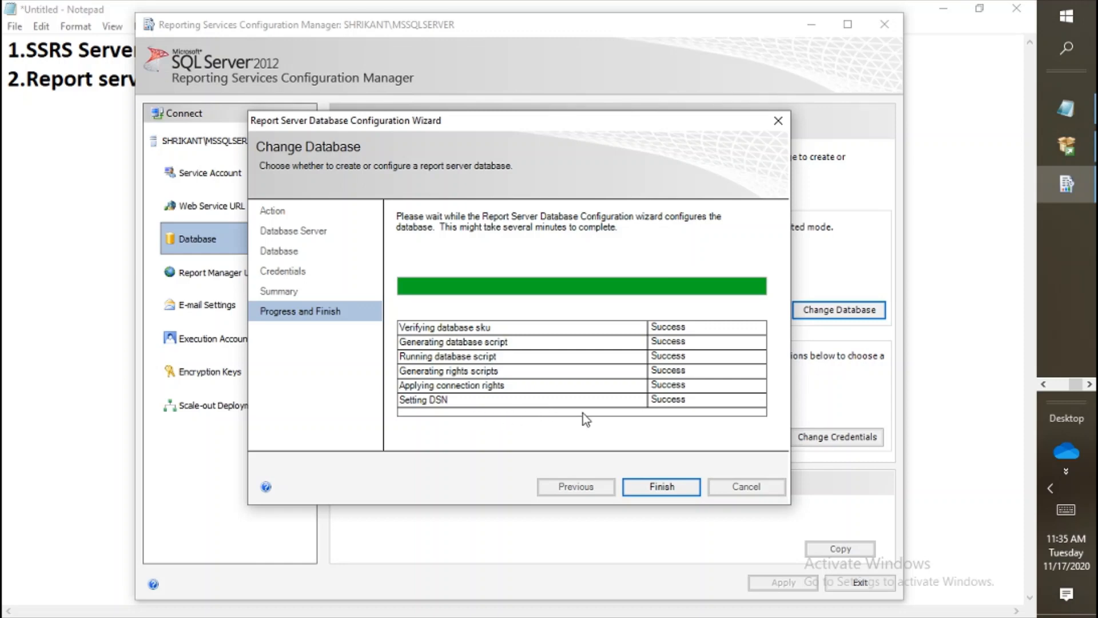
pyautogui.click(680, 486)
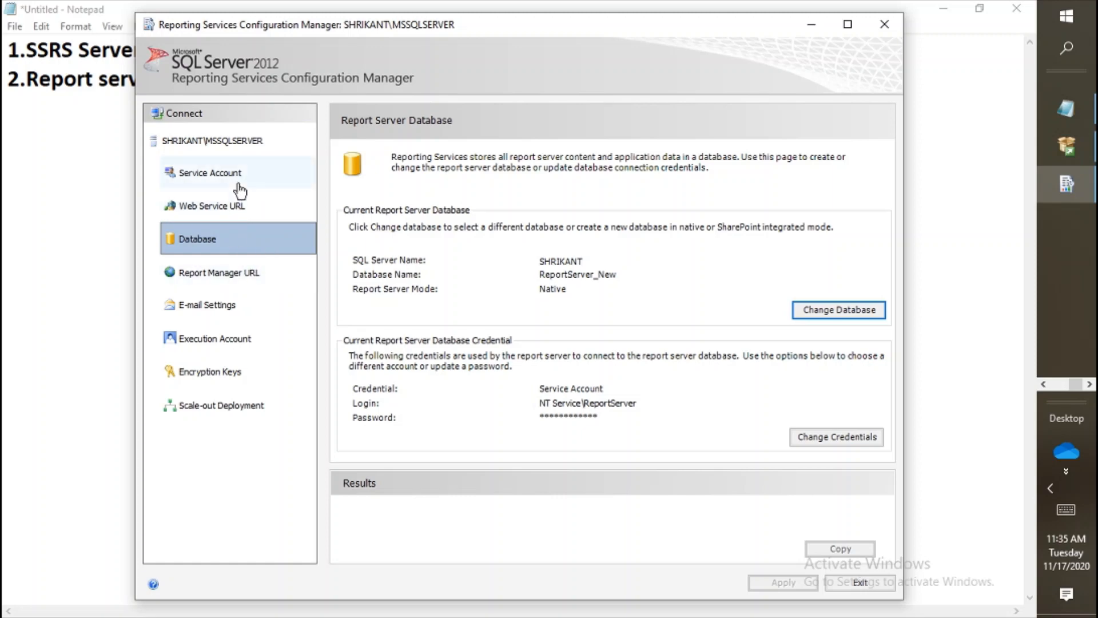
# - Set the Report Manager virtual directory to Reports, apply it, and open the Report Manager URL in Chrome
pyautogui.click(223, 272)
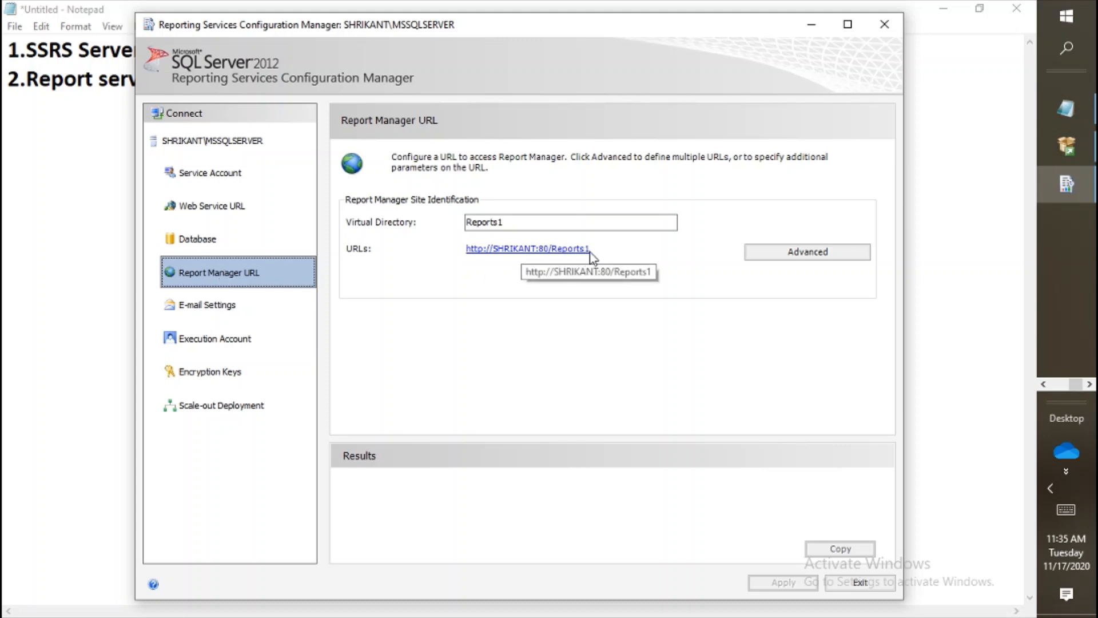
pyautogui.click(525, 223)
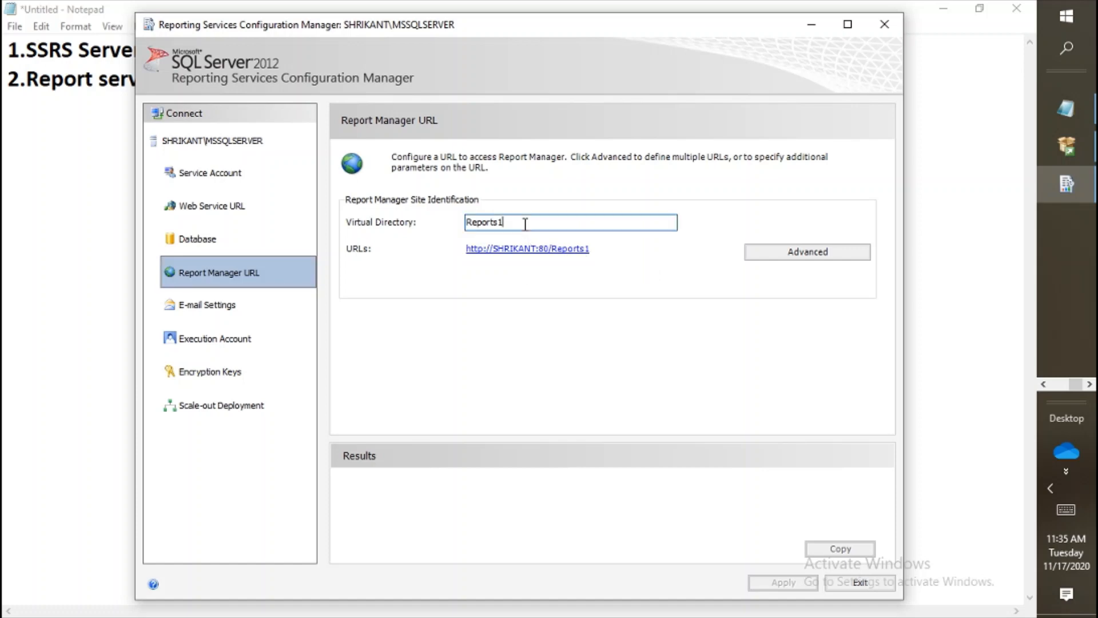
pyautogui.press('BackSpace')
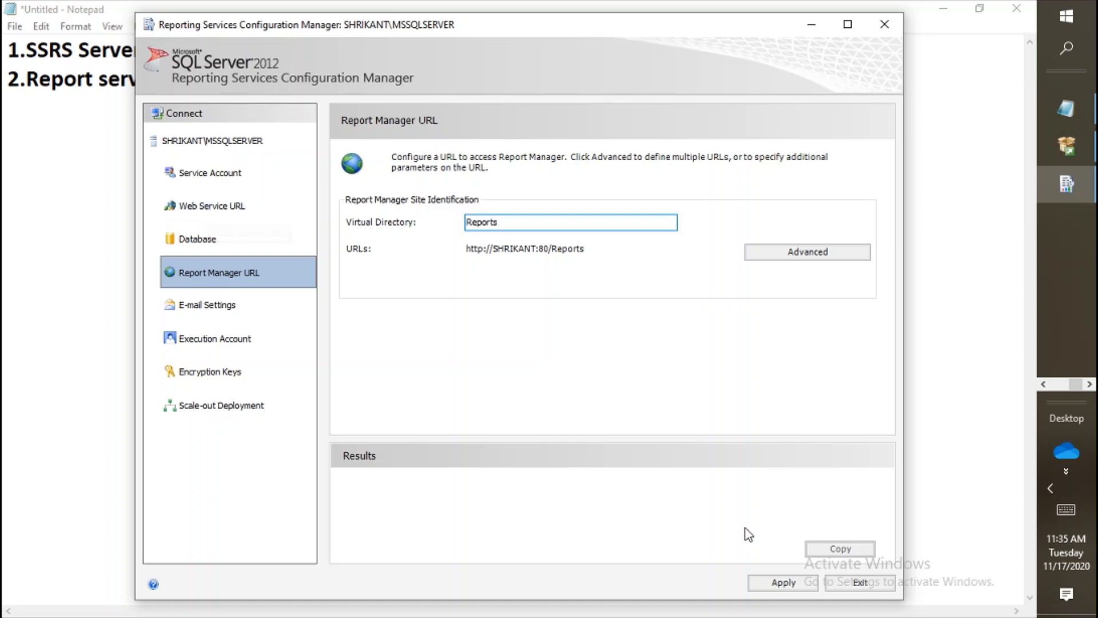
pyautogui.click(783, 583)
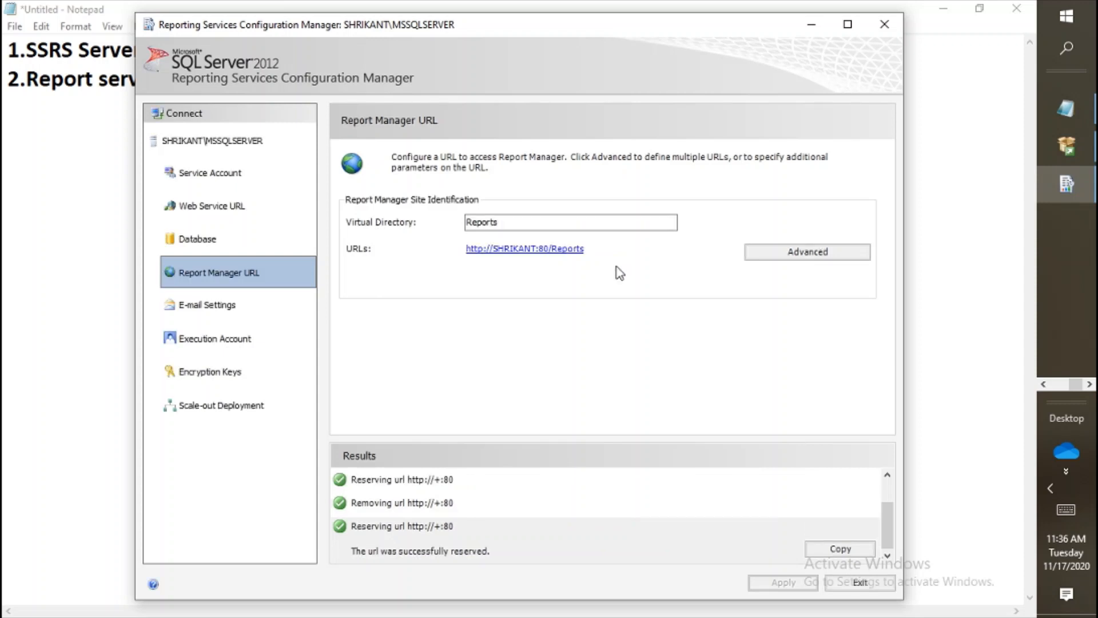
pyautogui.click(542, 251)
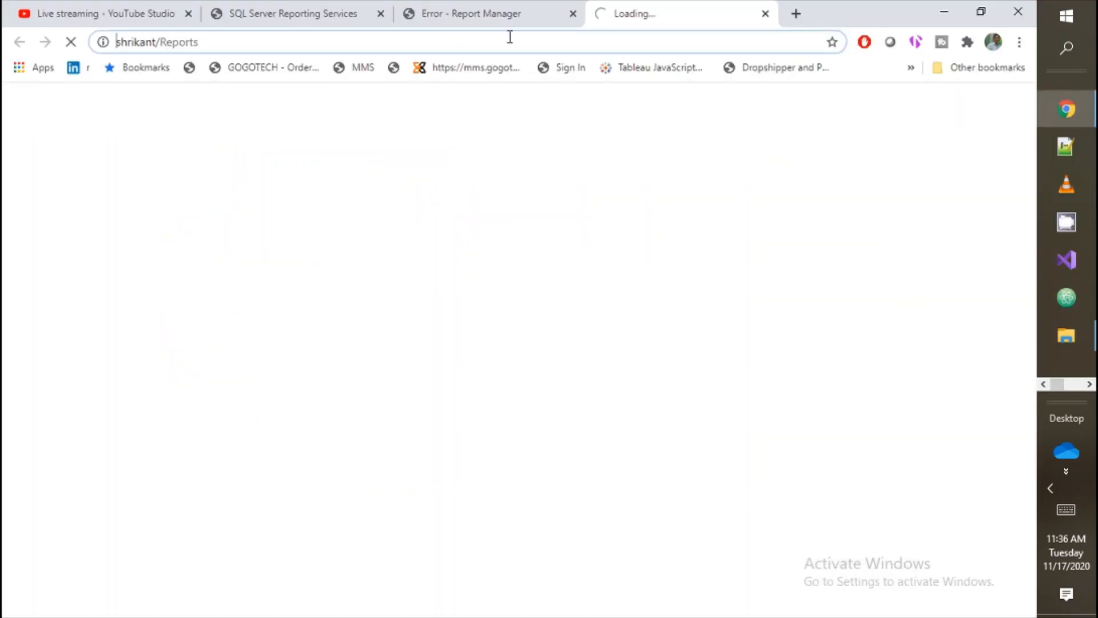
pyautogui.click(506, 39)
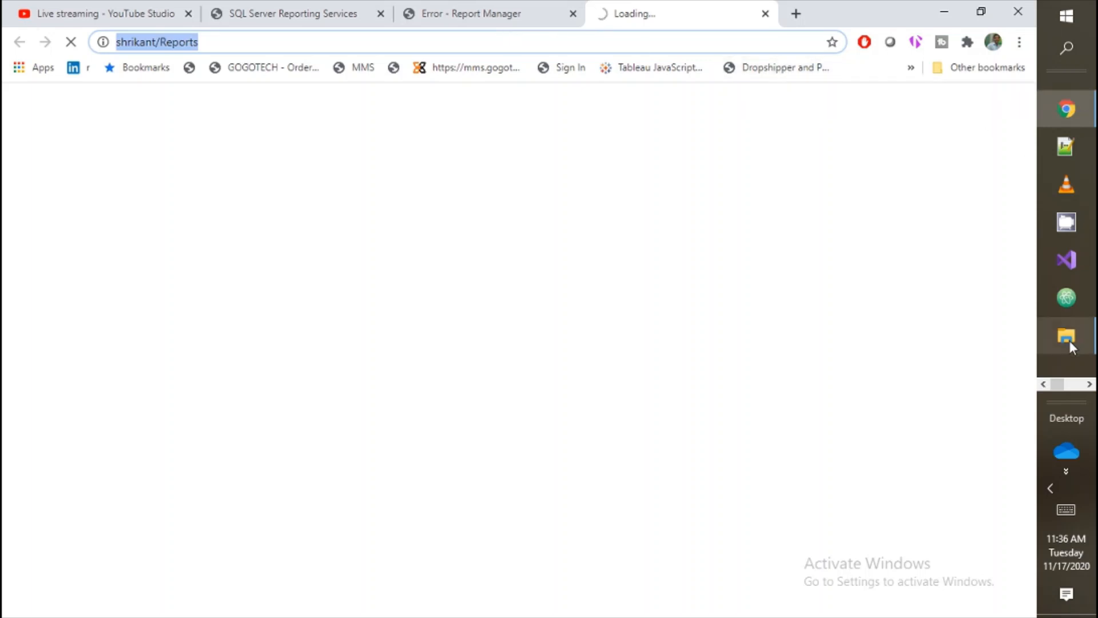
# - Close the Internet Explorer window that shows the old Reports1 Report Manager page
pyautogui.click(1045, 386)
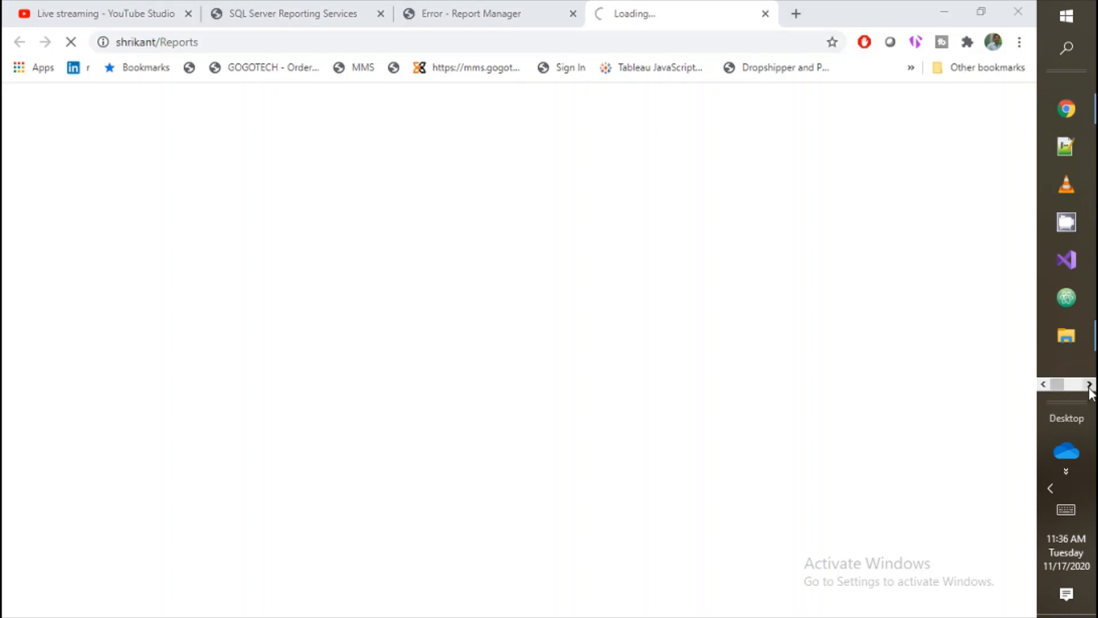
pyautogui.click(1089, 385)
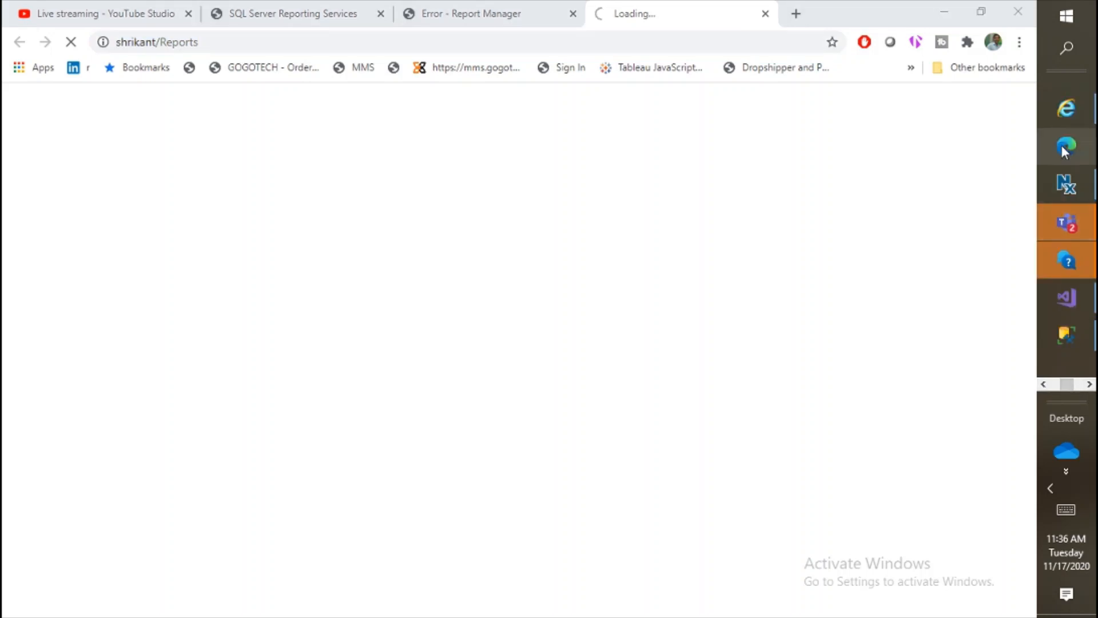
pyautogui.moveTo(1067, 123)
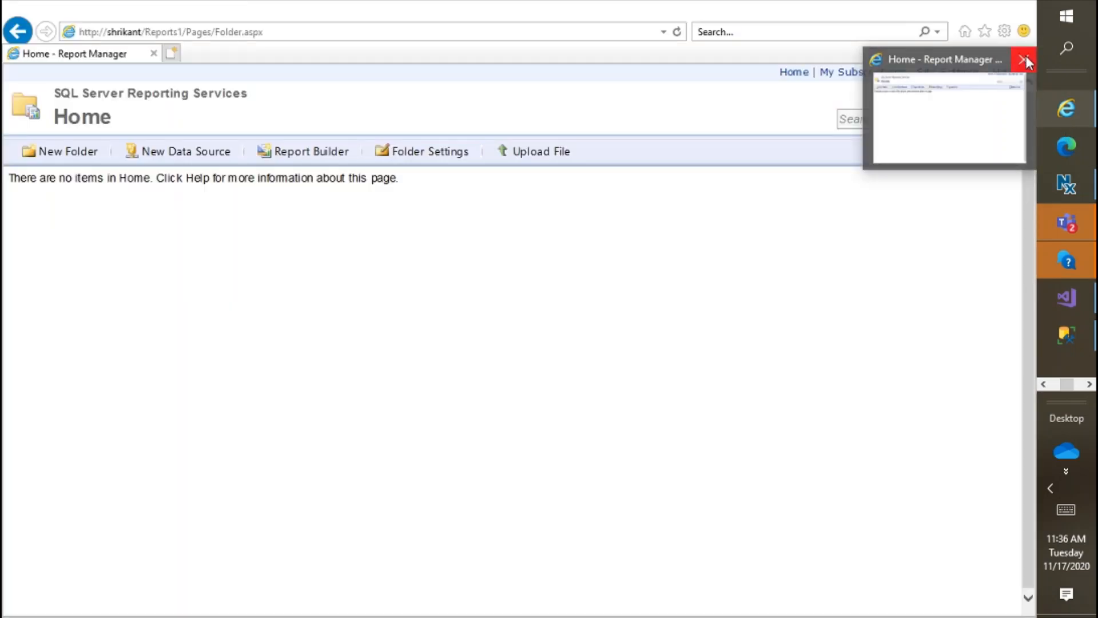
pyautogui.click(1024, 56)
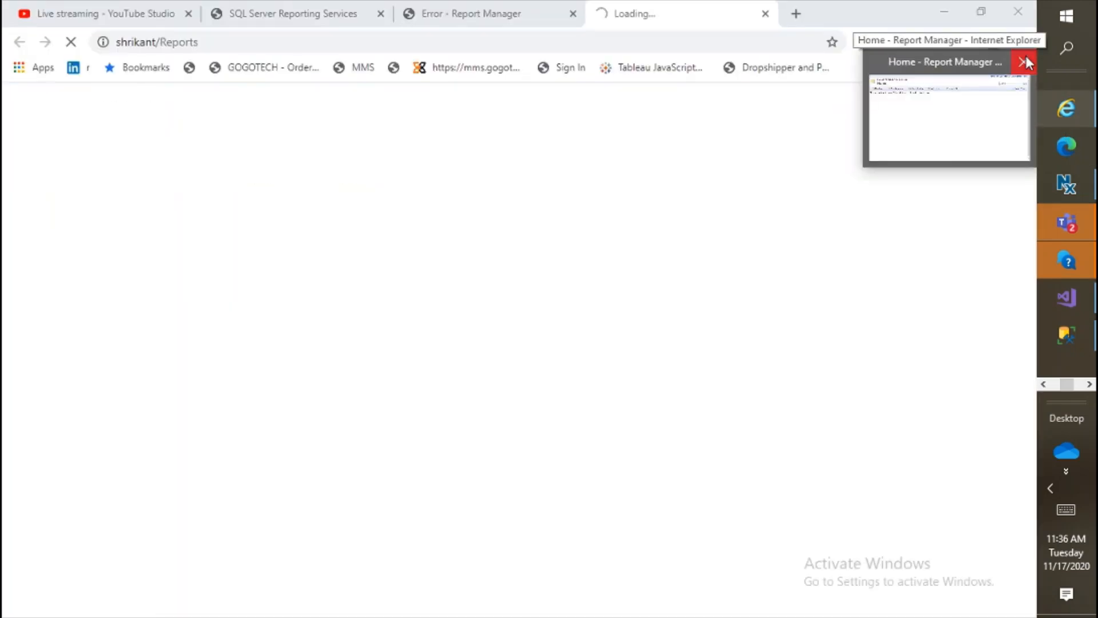
# - Start Internet Explorer as administrator and maximize its window
pyautogui.rightClick(1066, 114)
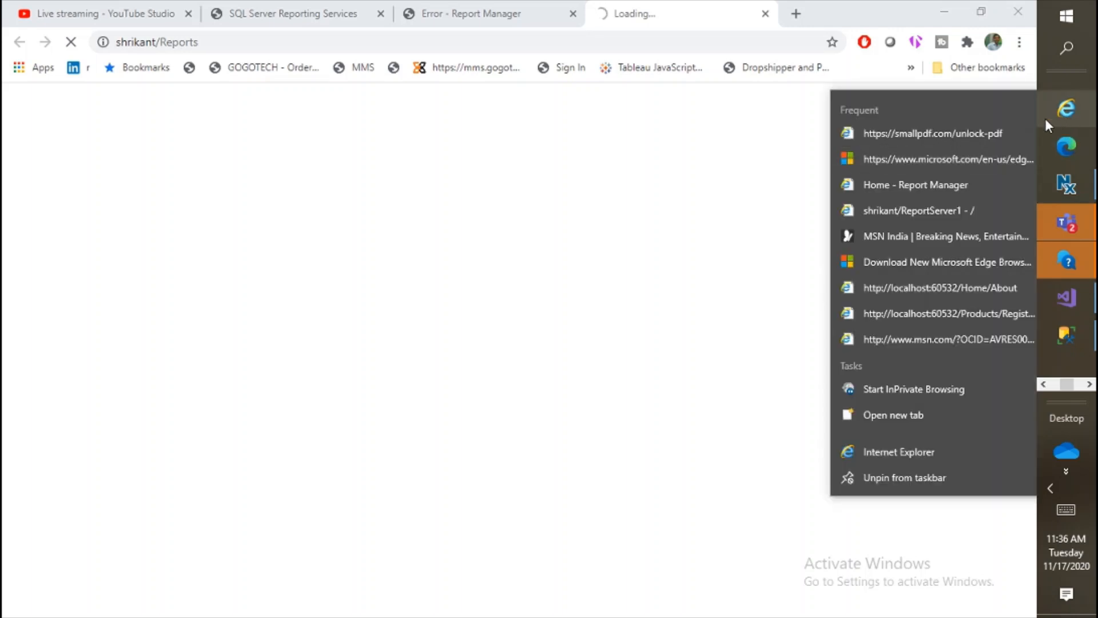
pyautogui.click(1045, 120)
pyautogui.rightClick(891, 449)
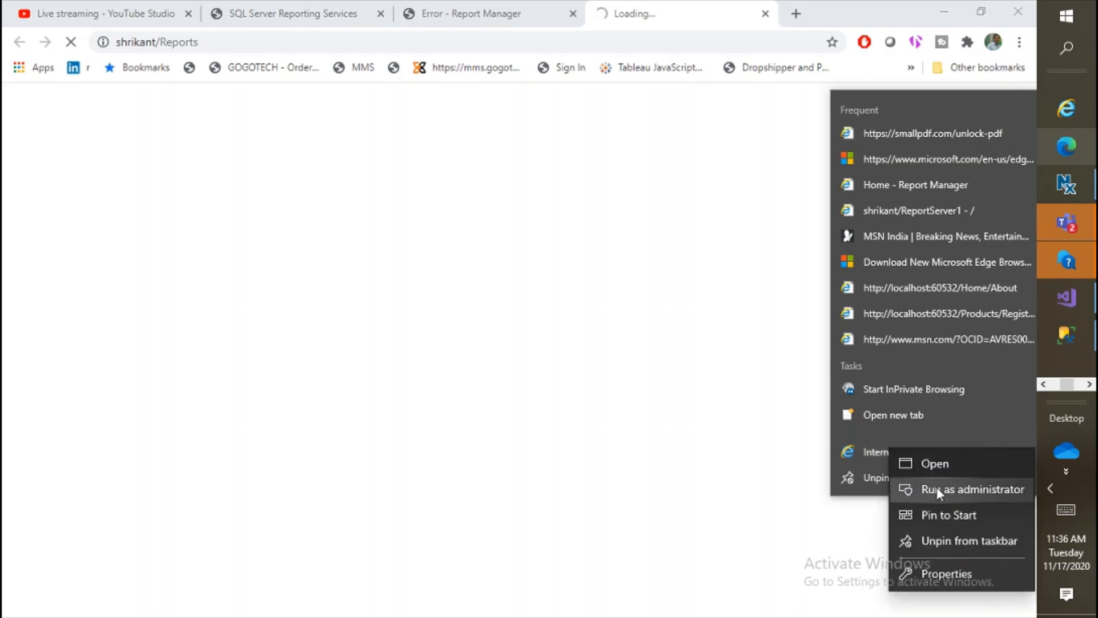
pyautogui.click(938, 490)
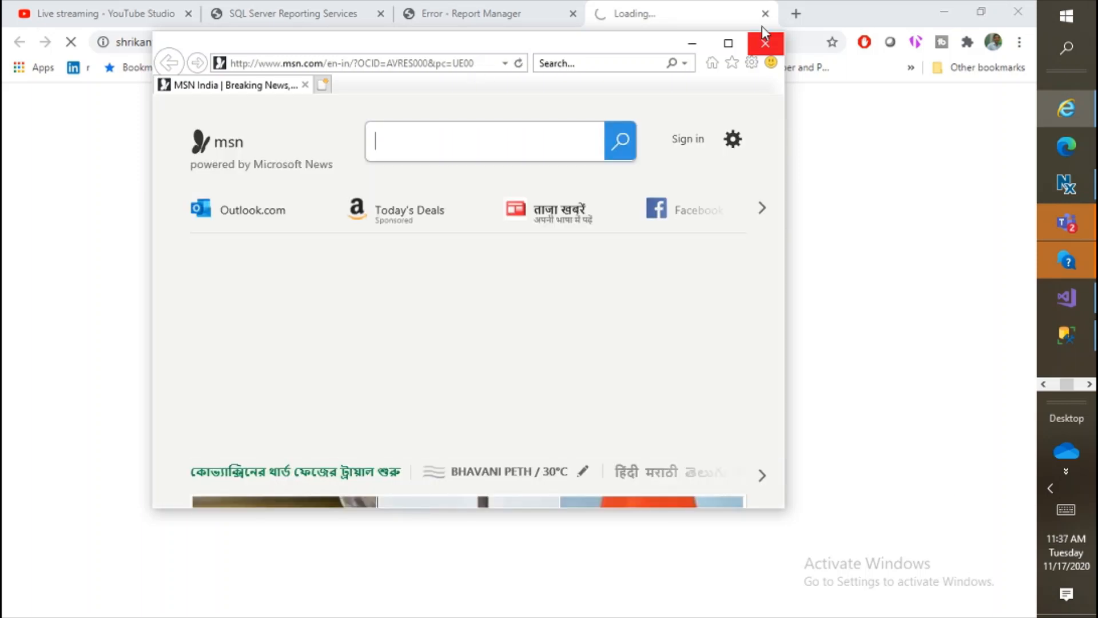
pyautogui.doubleClick(527, 34)
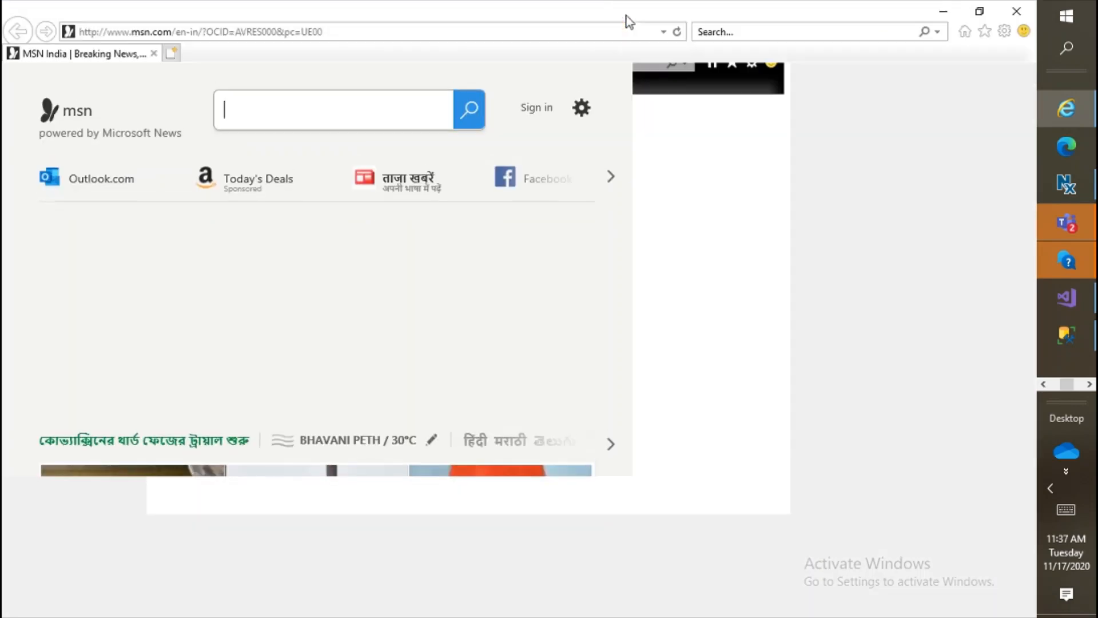
# - Return to Internet Explorer from Chrome, maximize it, and open the Report Manager URL with the Reports virtual directory
pyautogui.click(944, 10)
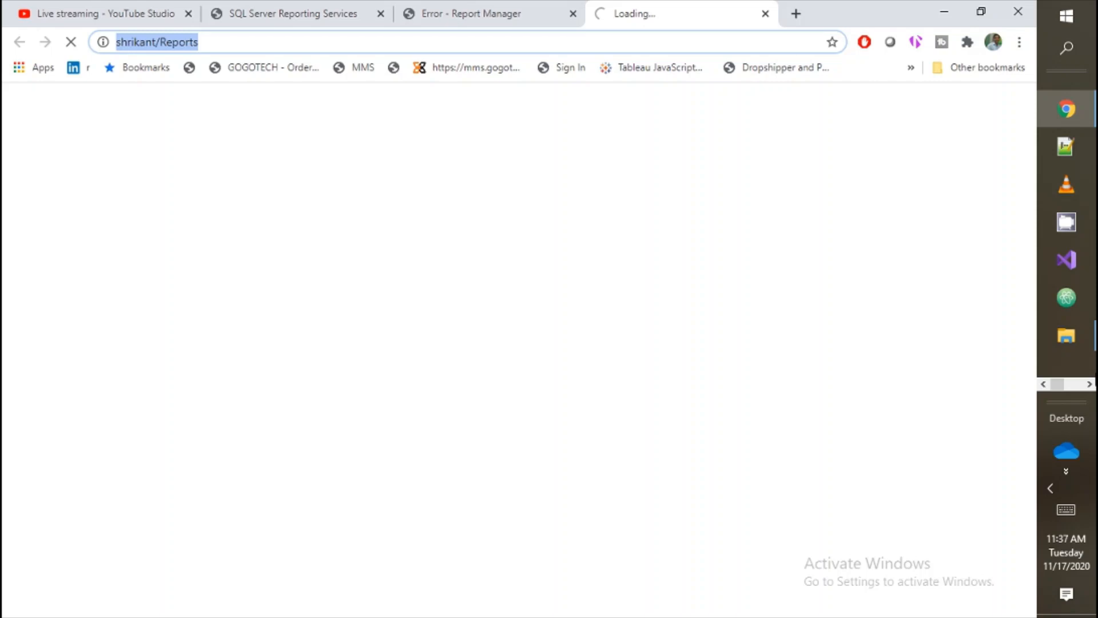
pyautogui.click(1090, 385)
pyautogui.click(1090, 385)
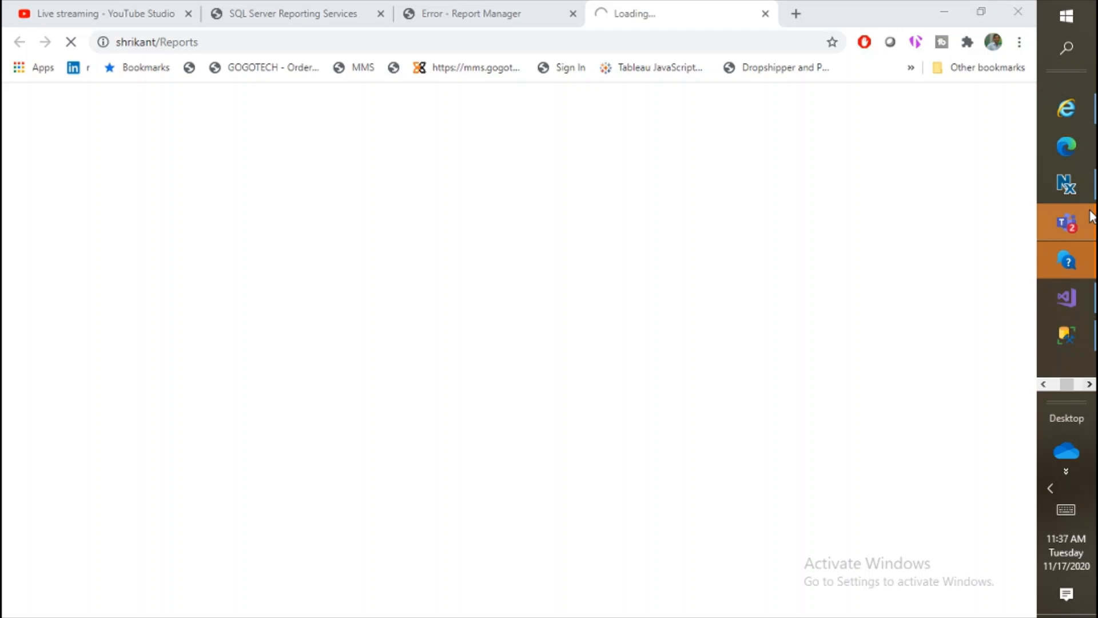
pyautogui.click(1067, 109)
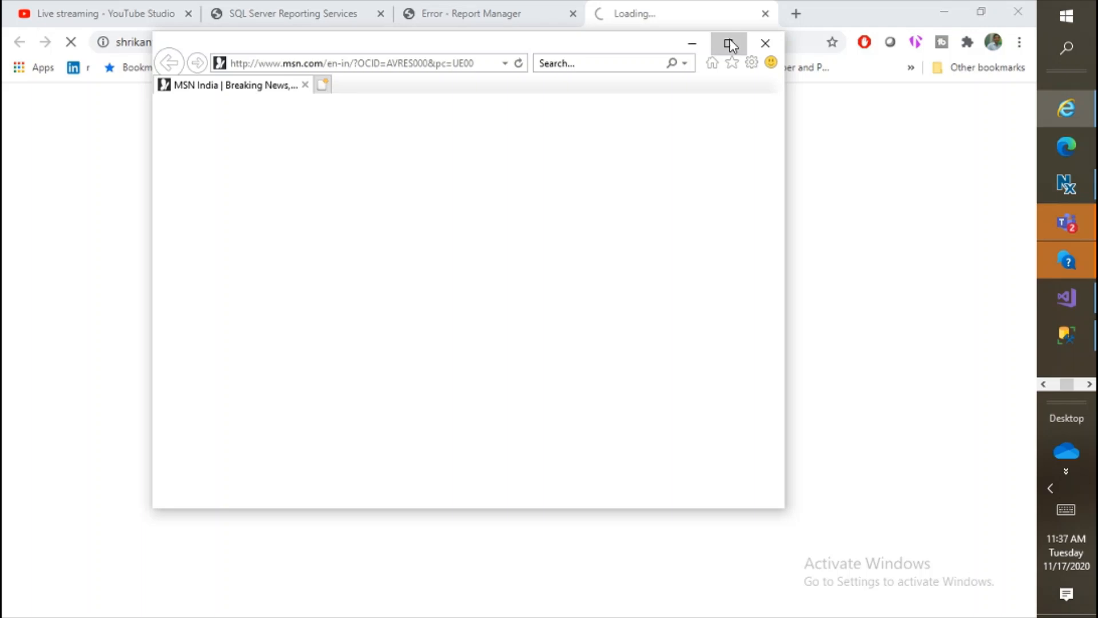
pyautogui.click(729, 44)
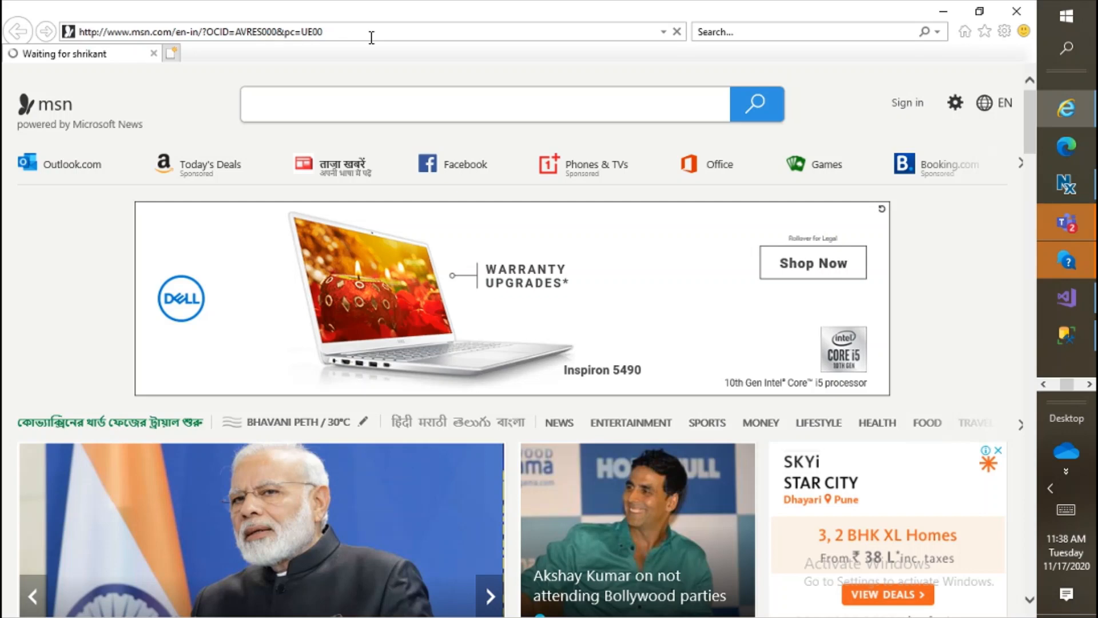
pyautogui.write('\\')
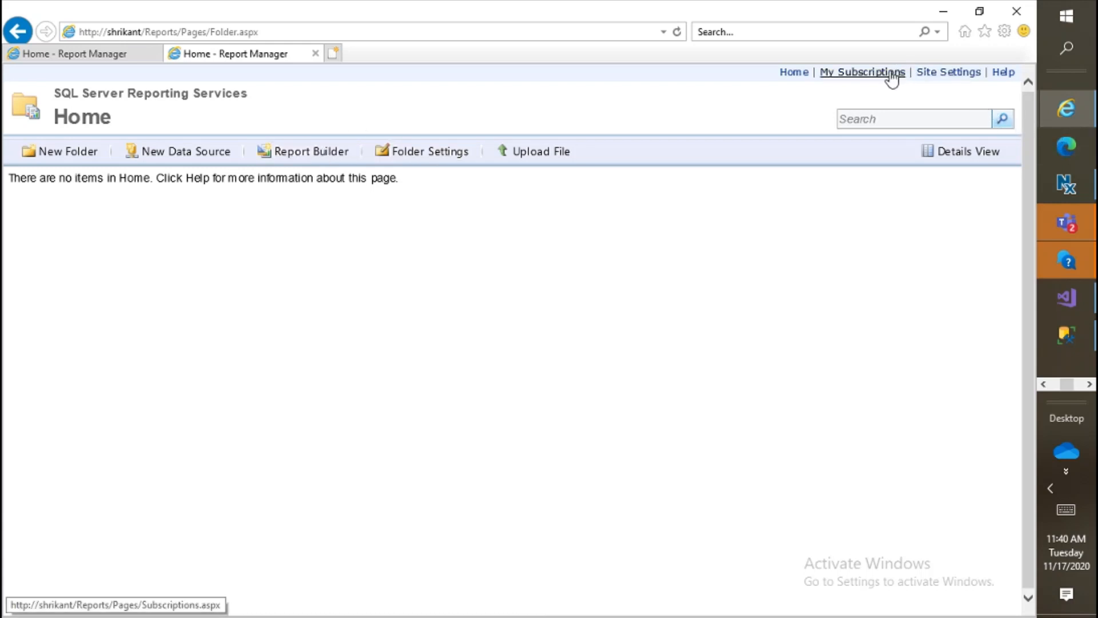
# - View the My Subscriptions page and the Site Settings page in Report Manager
pyautogui.click(890, 73)
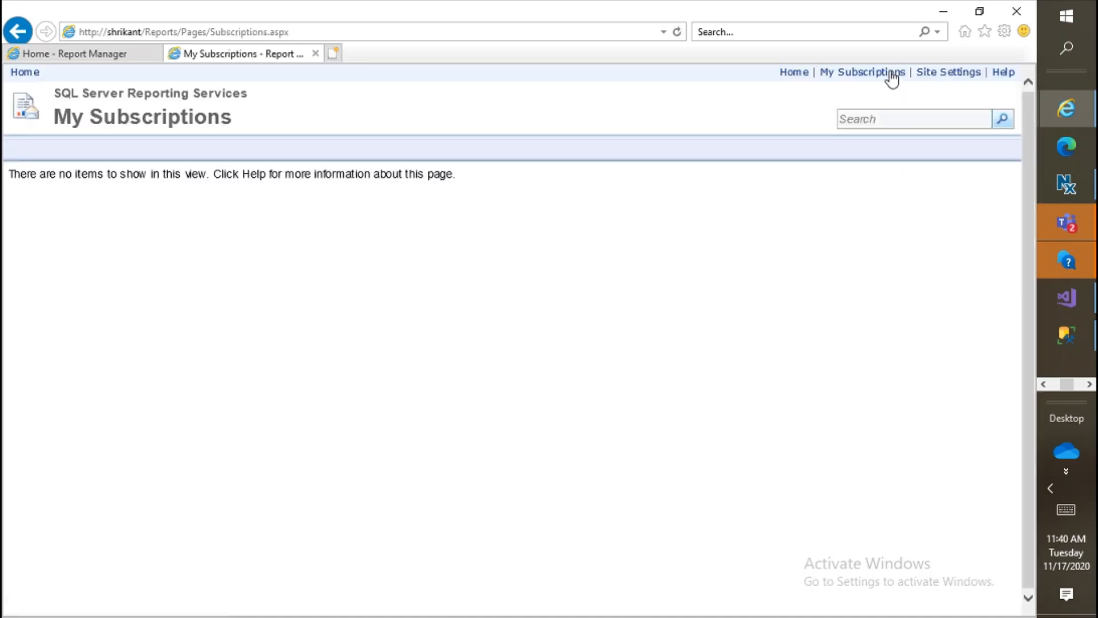
pyautogui.click(955, 75)
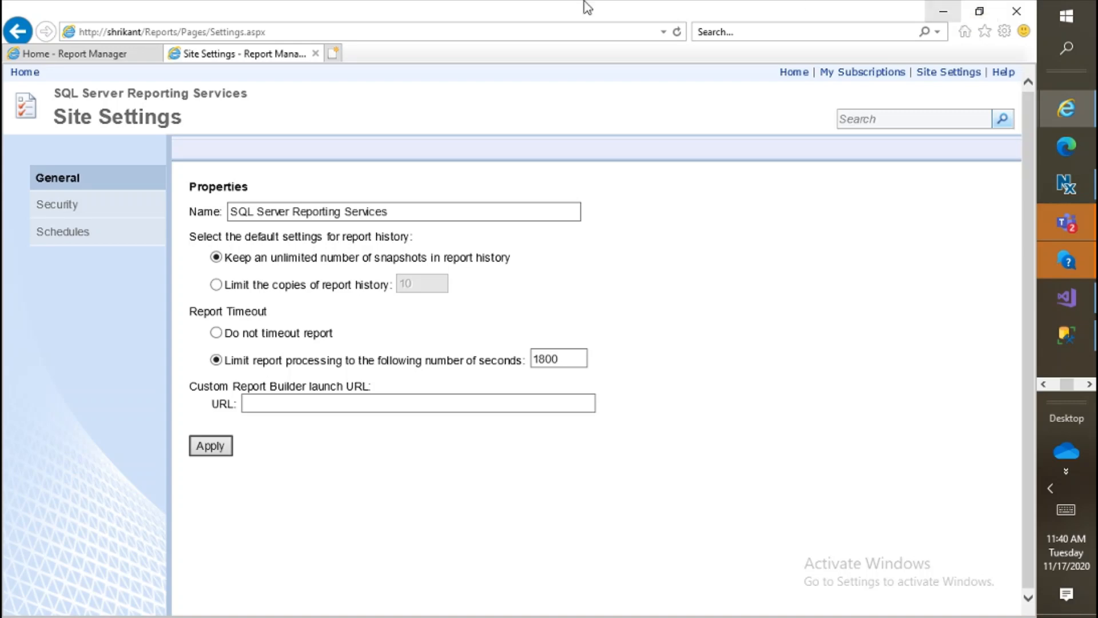
pyautogui.click(299, 32)
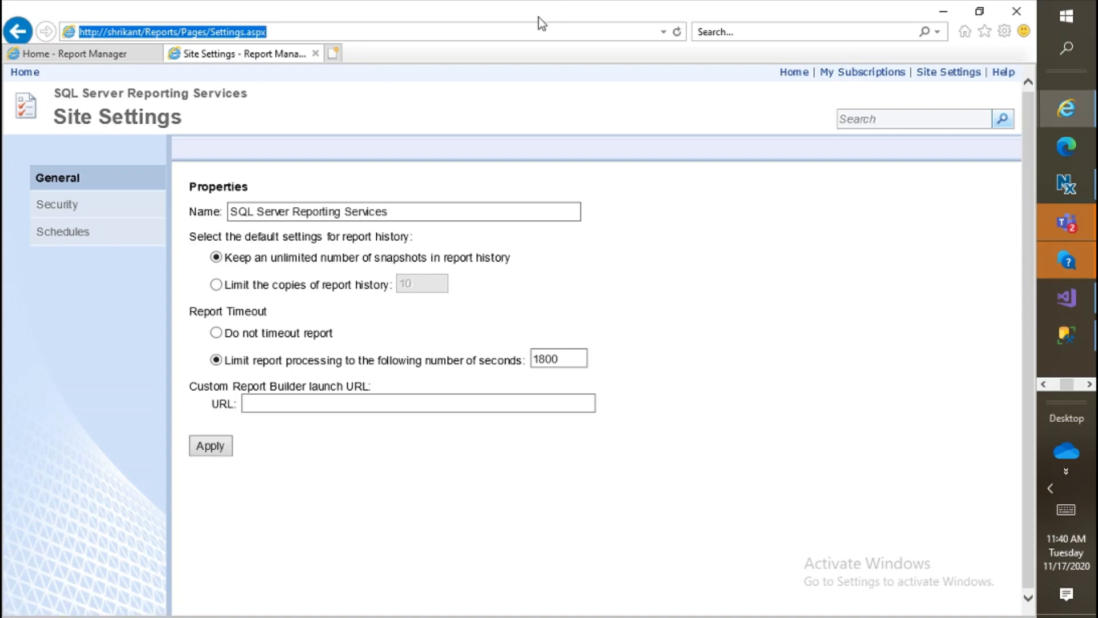
# - Check the Web Service URL in Reporting Services Configuration Manager, and minimize it to return to the browser
pyautogui.click(1089, 383)
pyautogui.click(1068, 184)
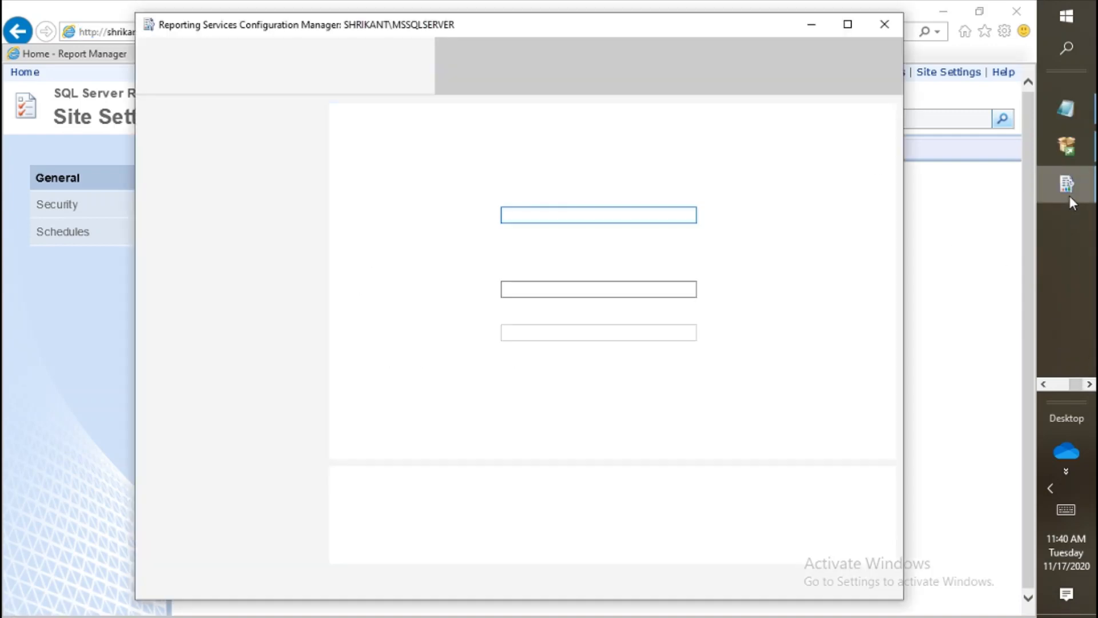
pyautogui.write('1')
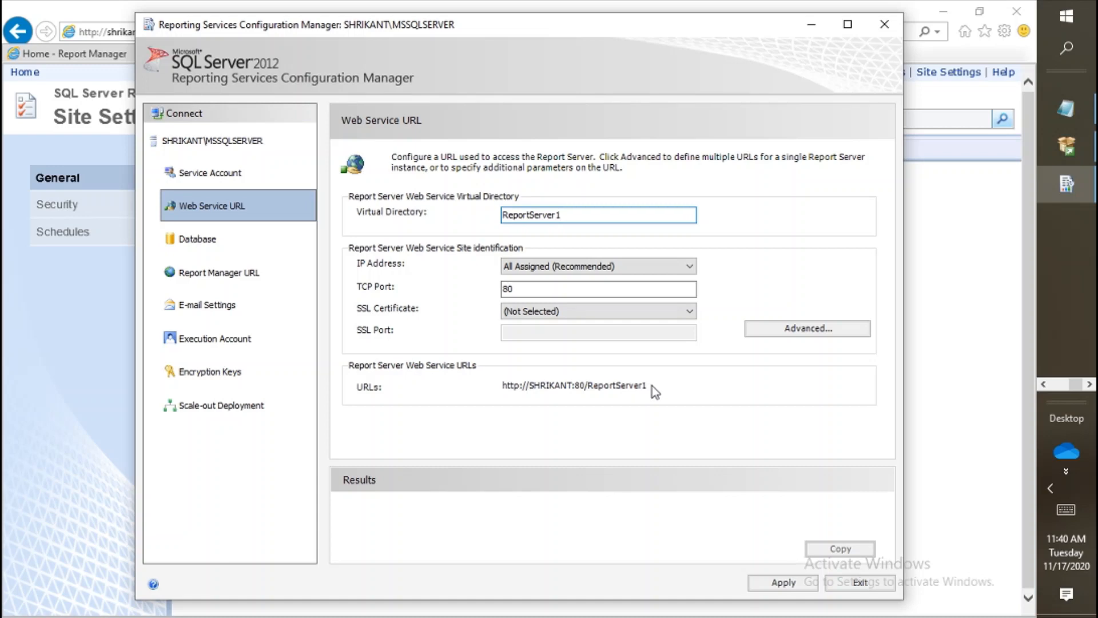
pyautogui.click(813, 26)
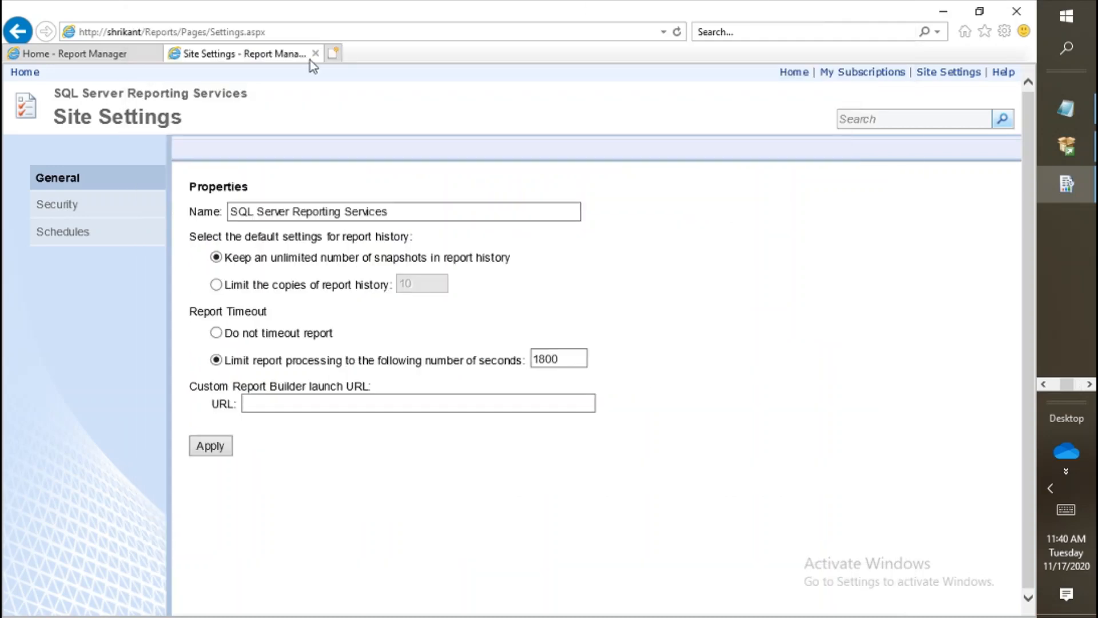
# - Replace the page path in the browser address with Reportserver1 and open the report server web service page
pyautogui.click(176, 33)
pyautogui.moveTo(176, 33); pyautogui.dragTo(295, 34)
pyautogui.press('BackSpace')
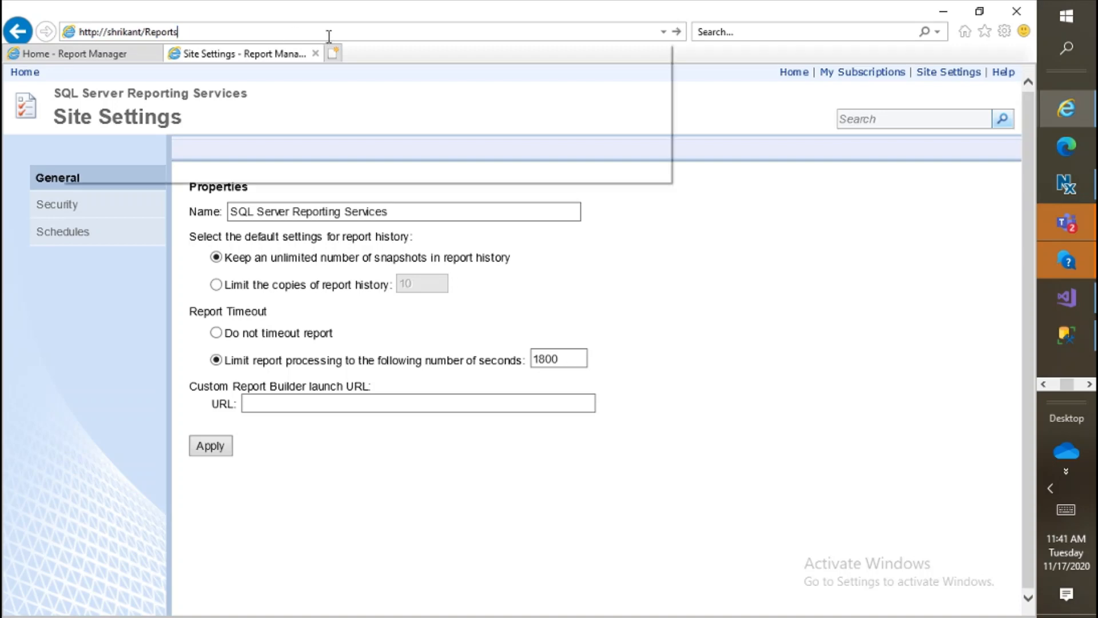
pyautogui.write('erver1')
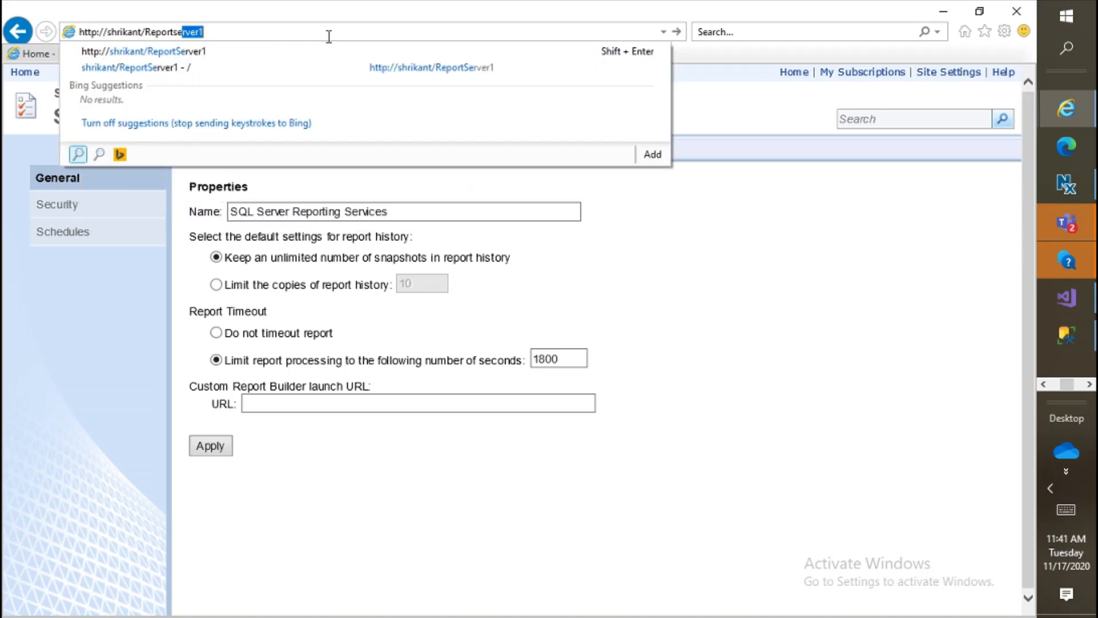
pyautogui.hotkey('alt', 'Return')
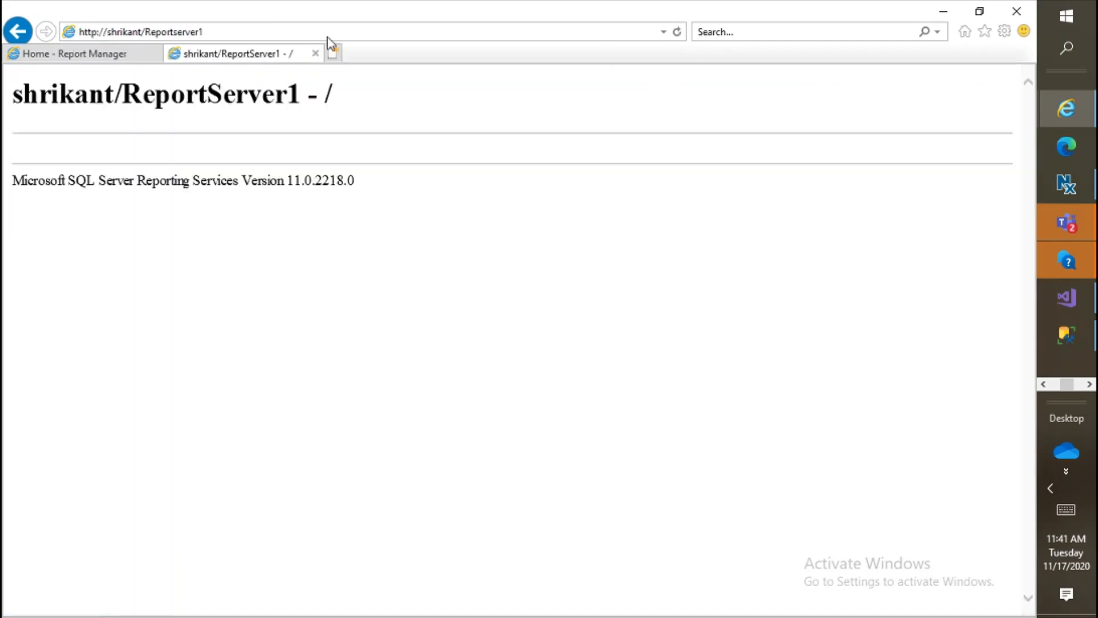
pyautogui.doubleClick(356, 15)
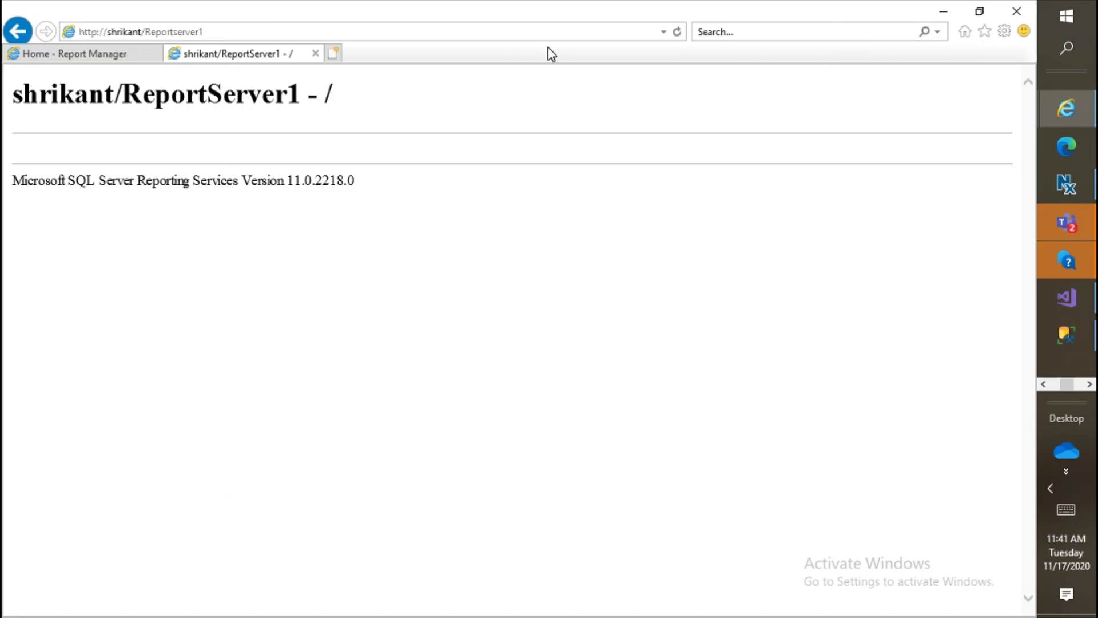
pyautogui.moveTo(539, 40); pyautogui.dragTo(444, 29)
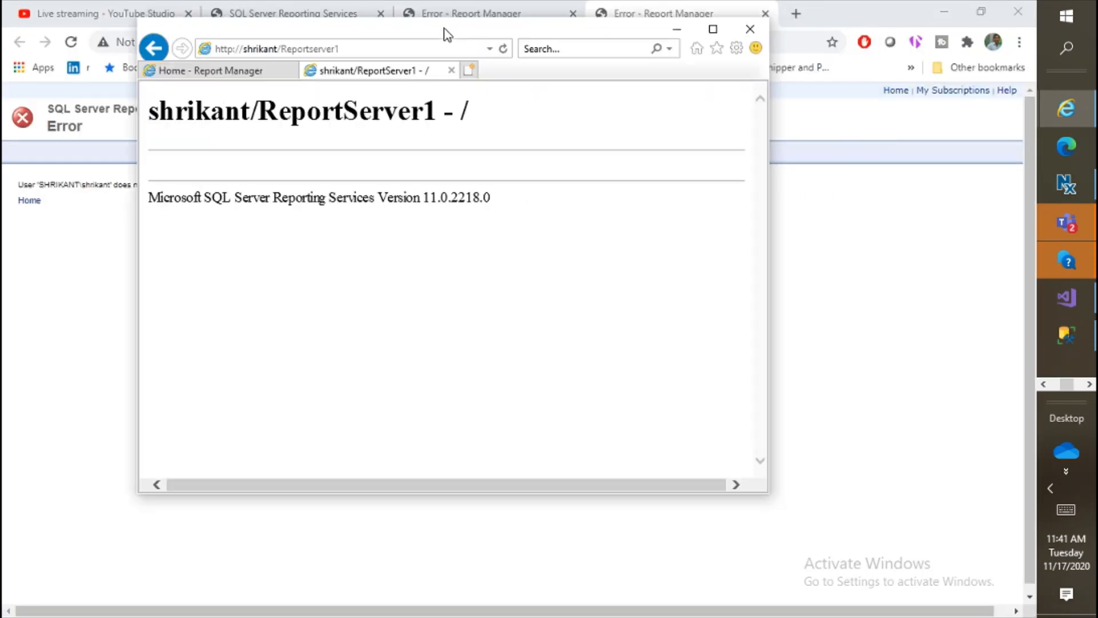
pyautogui.doubleClick(444, 34)
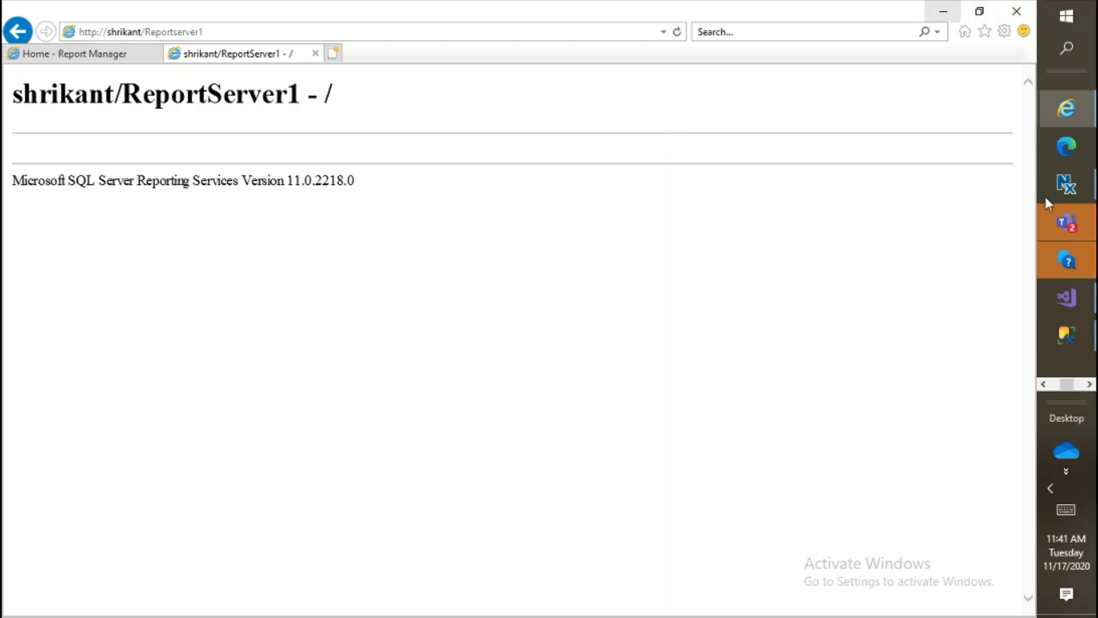
# - Switch to SQL Server Management Studio and connect to the local Database Engine with Windows Authentication
pyautogui.click(1068, 342)
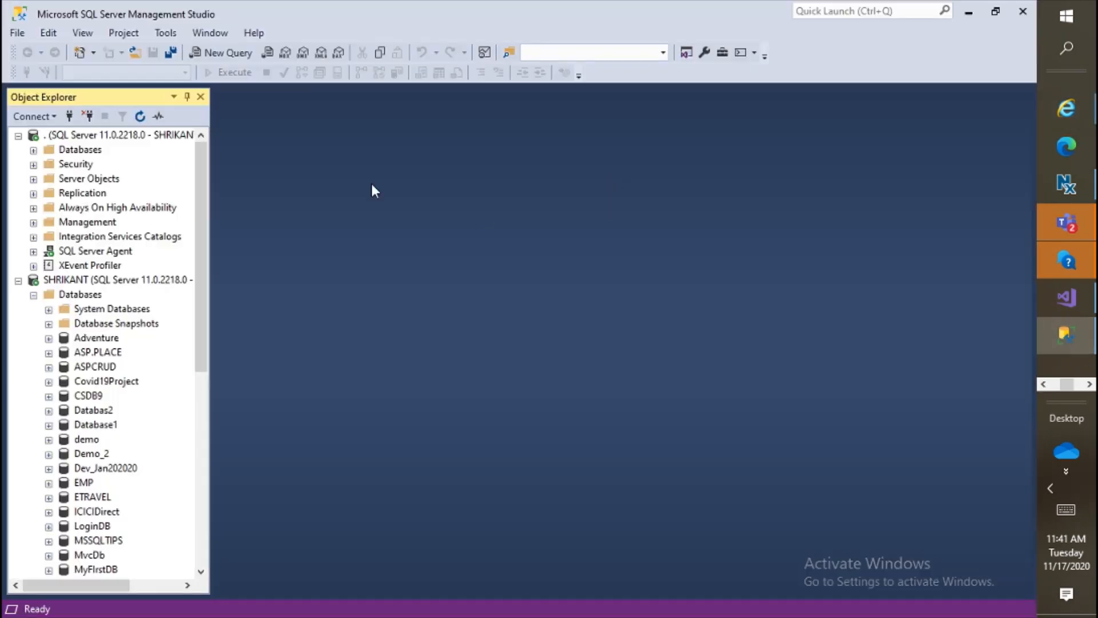
pyautogui.doubleClick(290, 20)
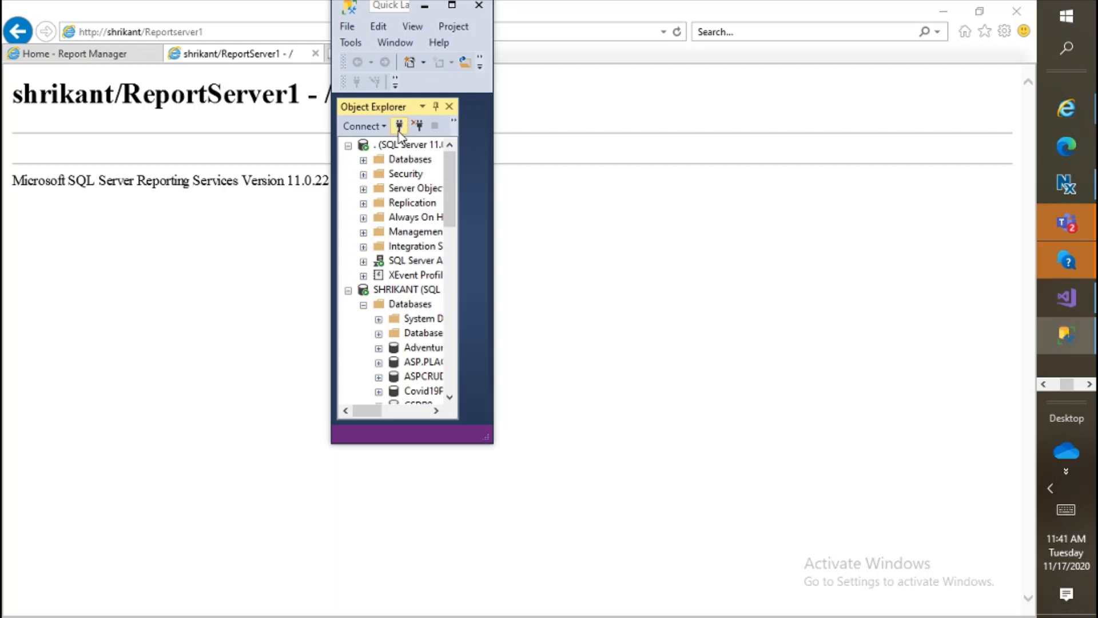
pyautogui.click(399, 127)
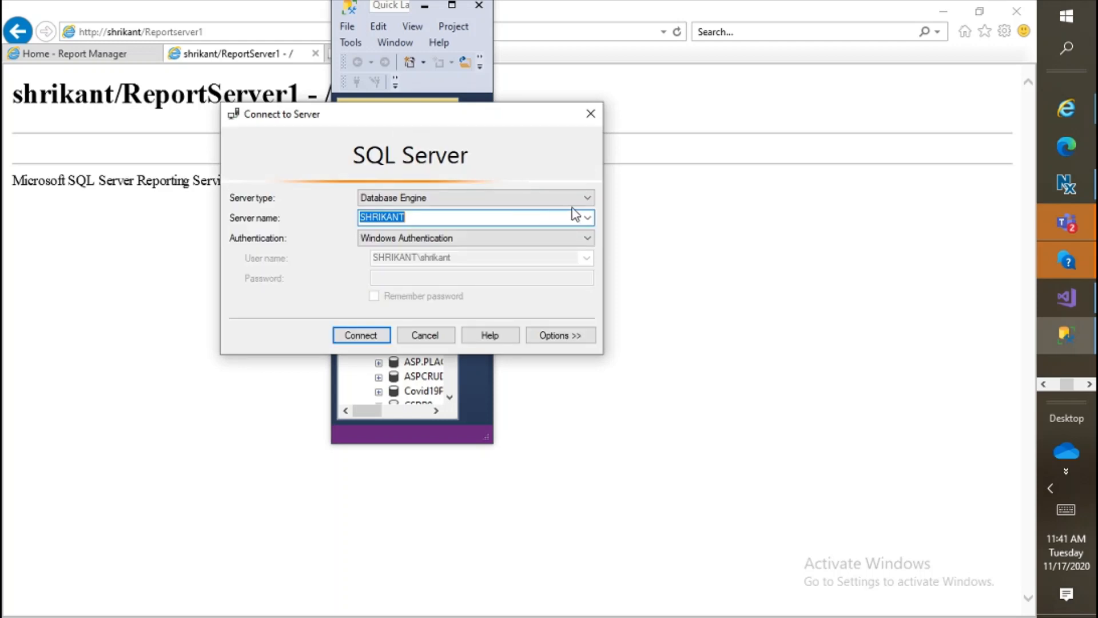
pyautogui.click(370, 338)
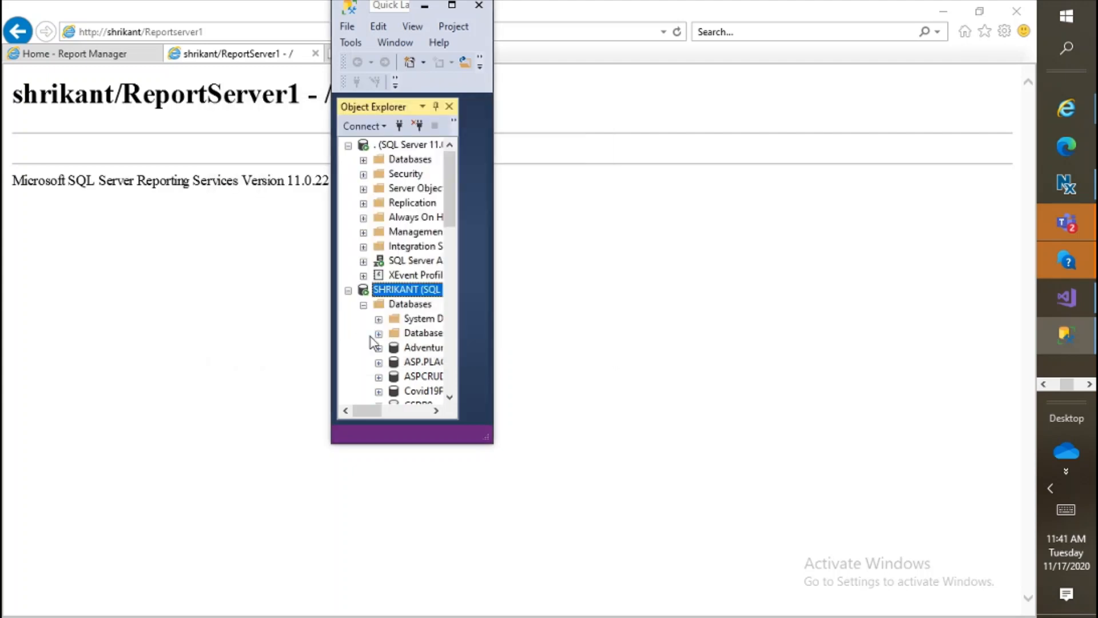
pyautogui.click(452, 6)
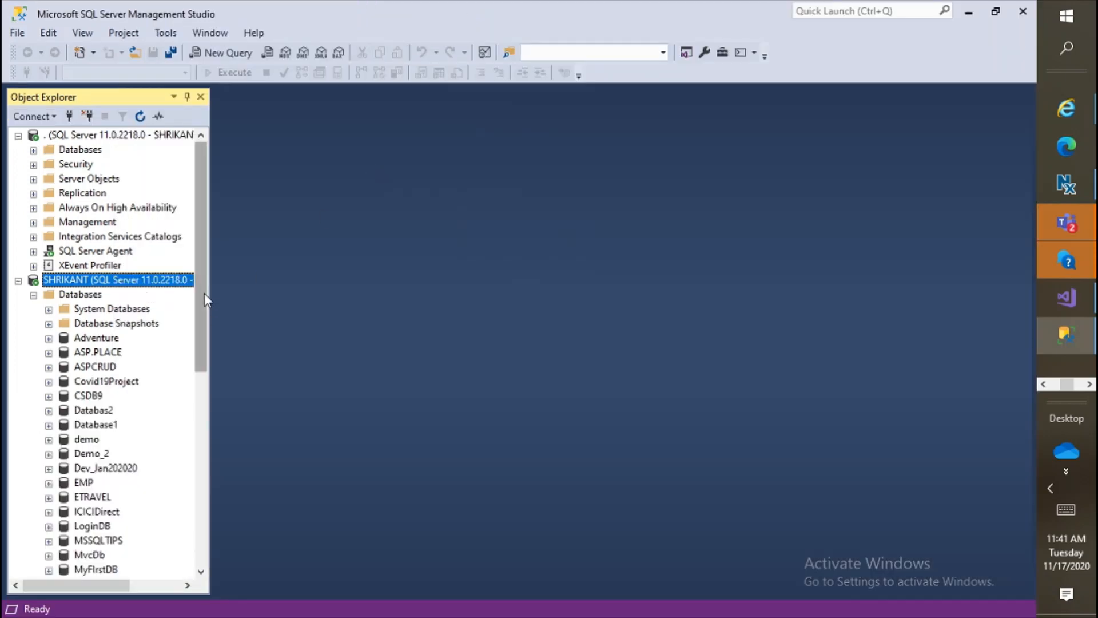
# - Refresh the Databases folder of the connected server and select the ReportServer_New database
pyautogui.moveTo(204, 293)
pyautogui.mouseDown()
pyautogui.moveTo(202, 402)
pyautogui.moveTo(204, 279)
pyautogui.mouseUp()
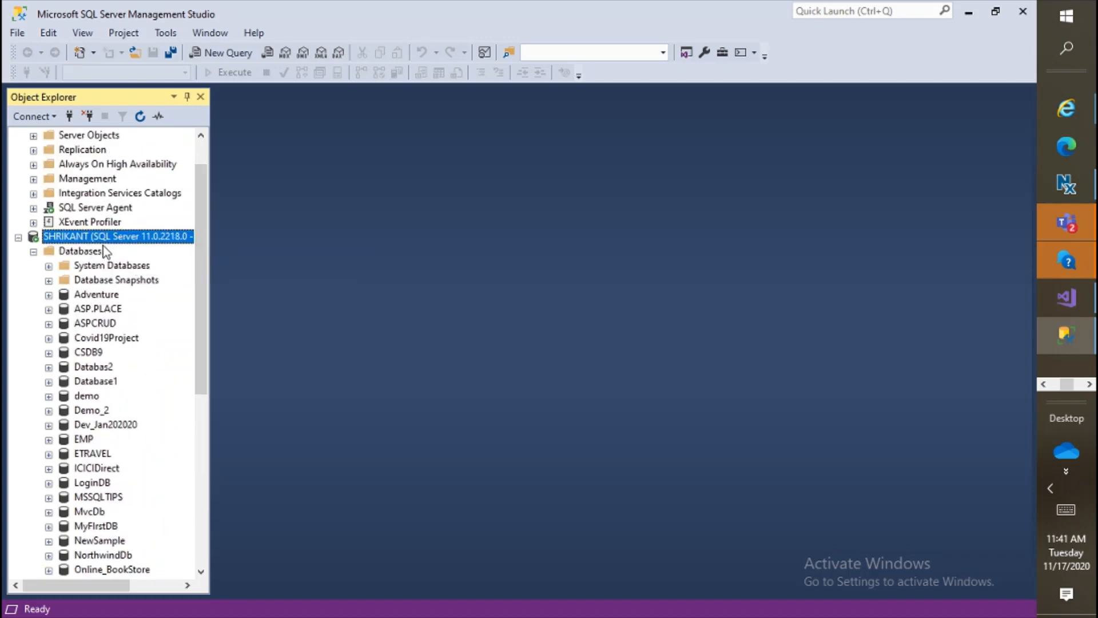
pyautogui.click(95, 257)
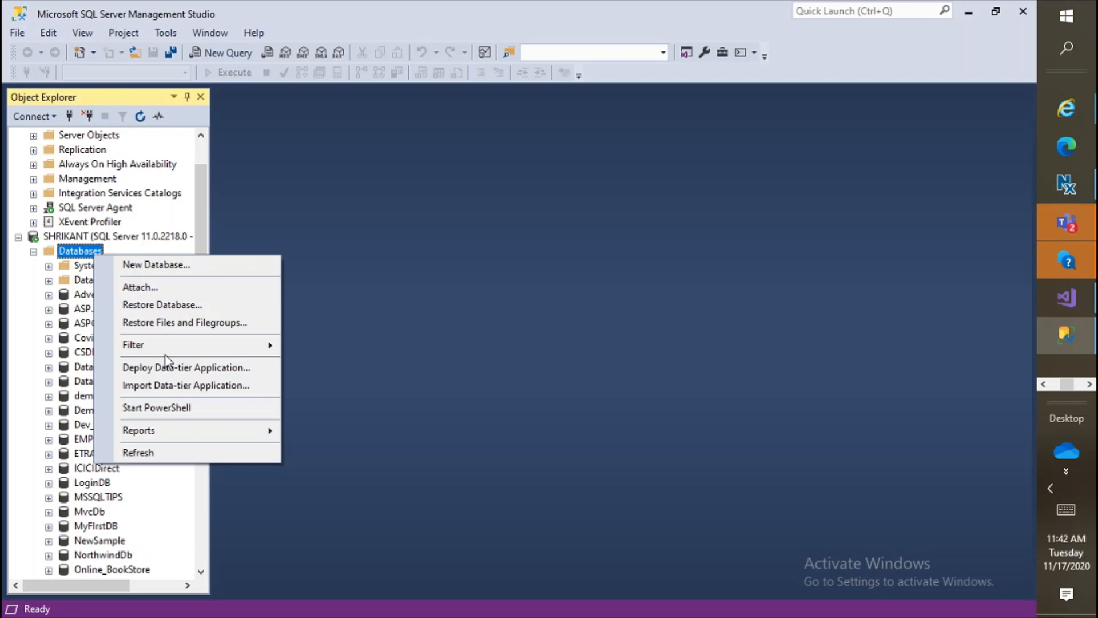
pyautogui.click(146, 452)
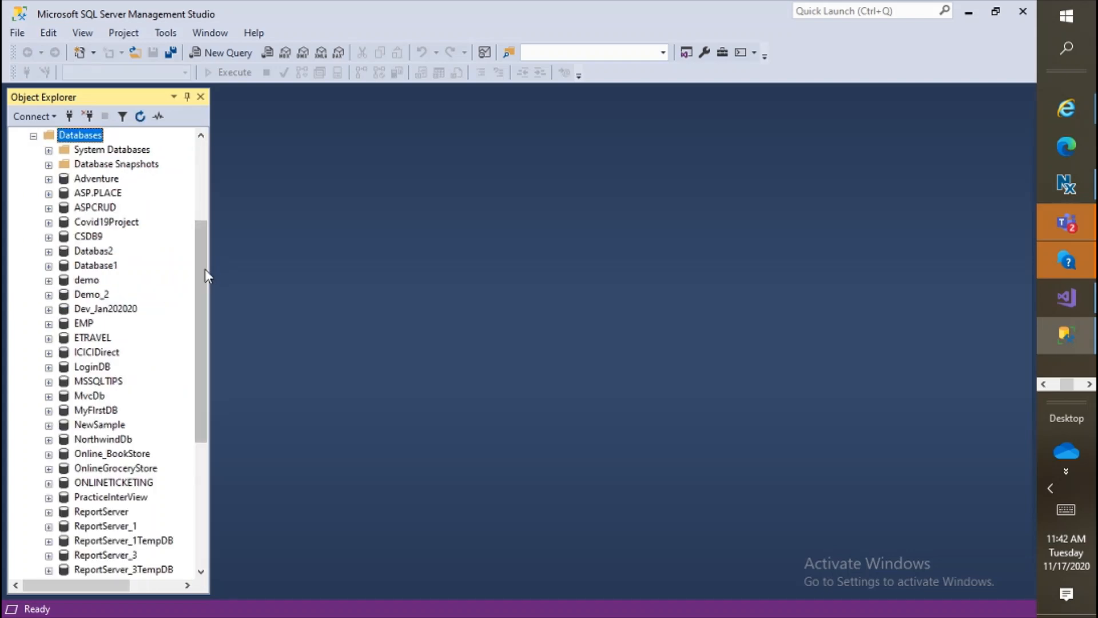
pyautogui.moveTo(202, 267); pyautogui.dragTo(198, 330)
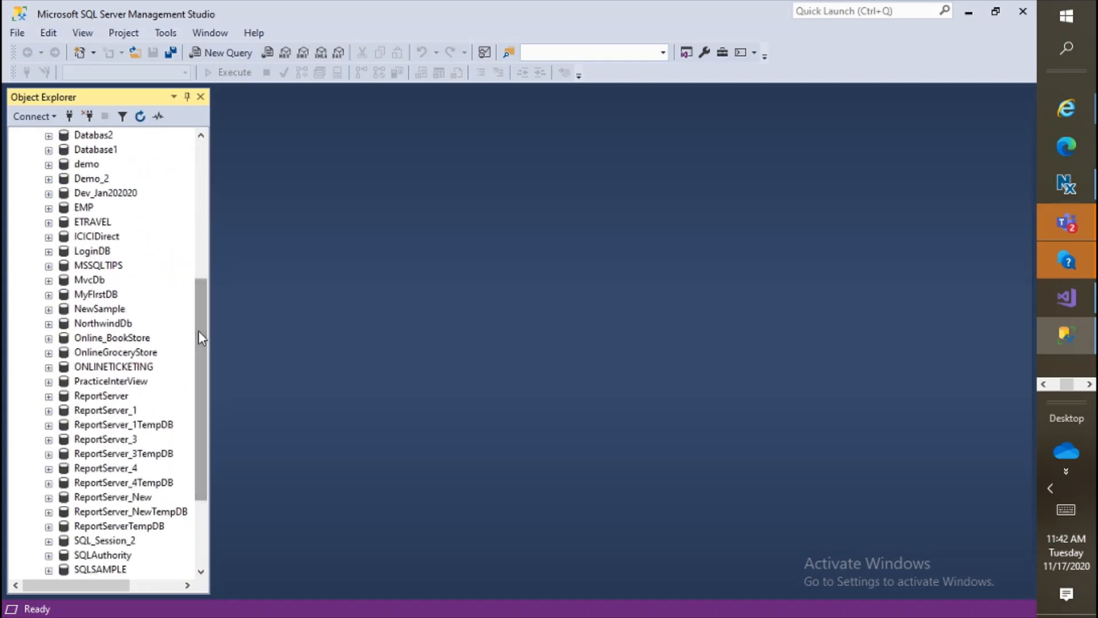
pyautogui.click(110, 502)
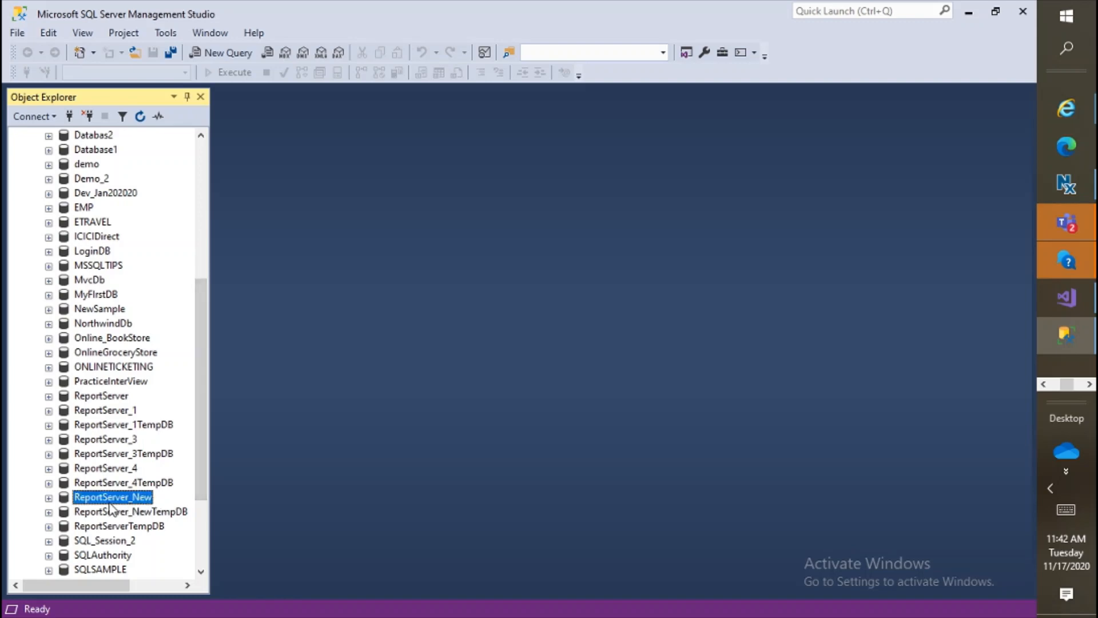
# - Examine the tables of the ReportServer_New database, and collapse its Tables folder
pyautogui.click(127, 512)
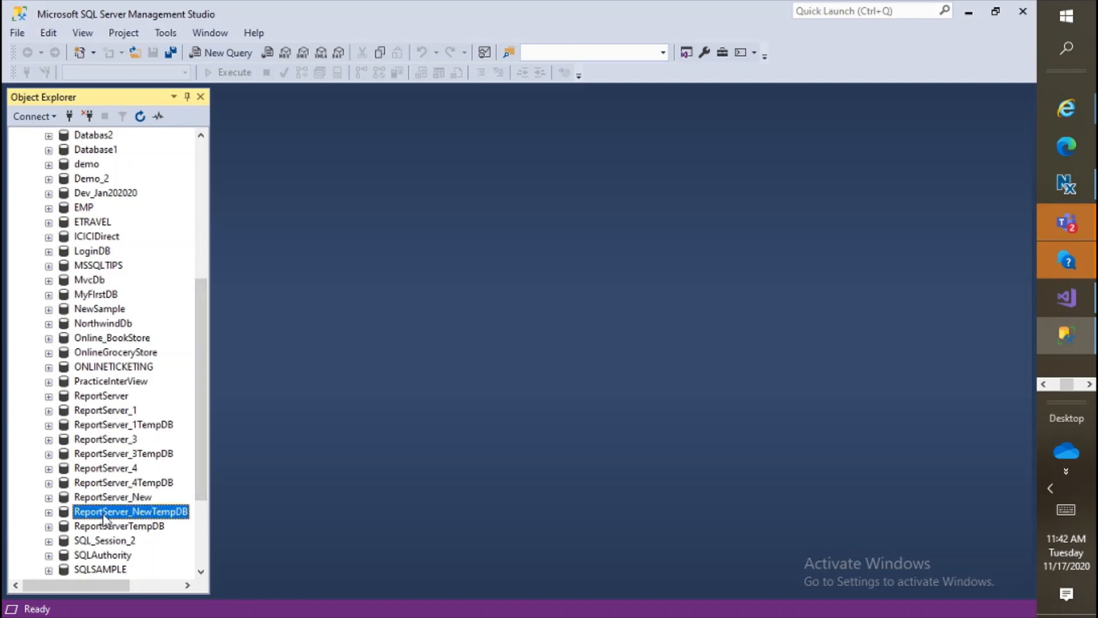
pyautogui.click(50, 498)
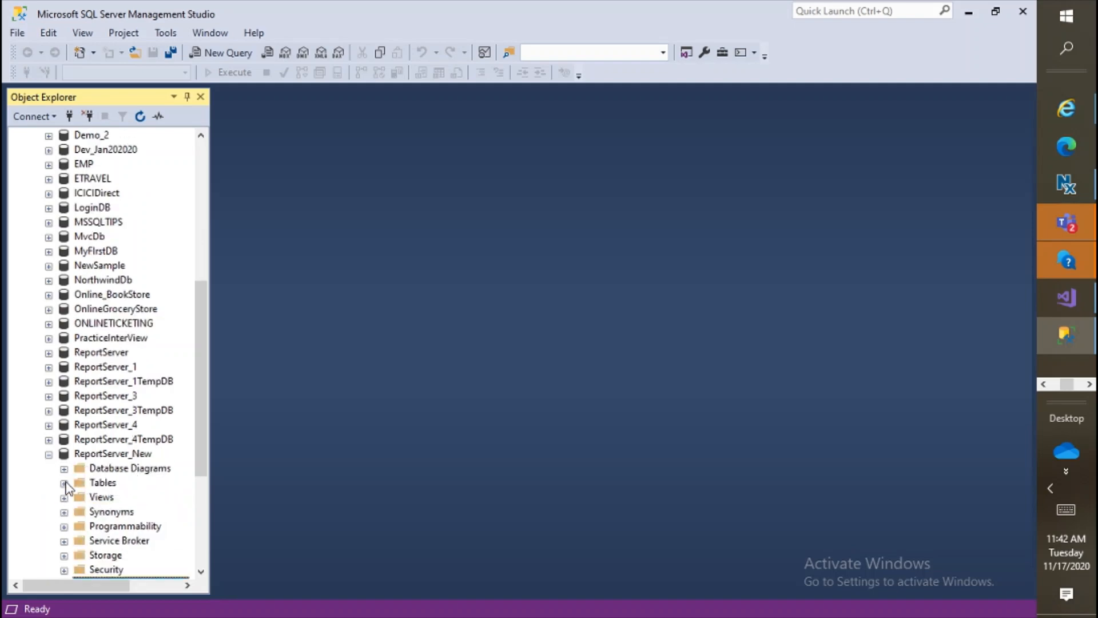
pyautogui.click(64, 482)
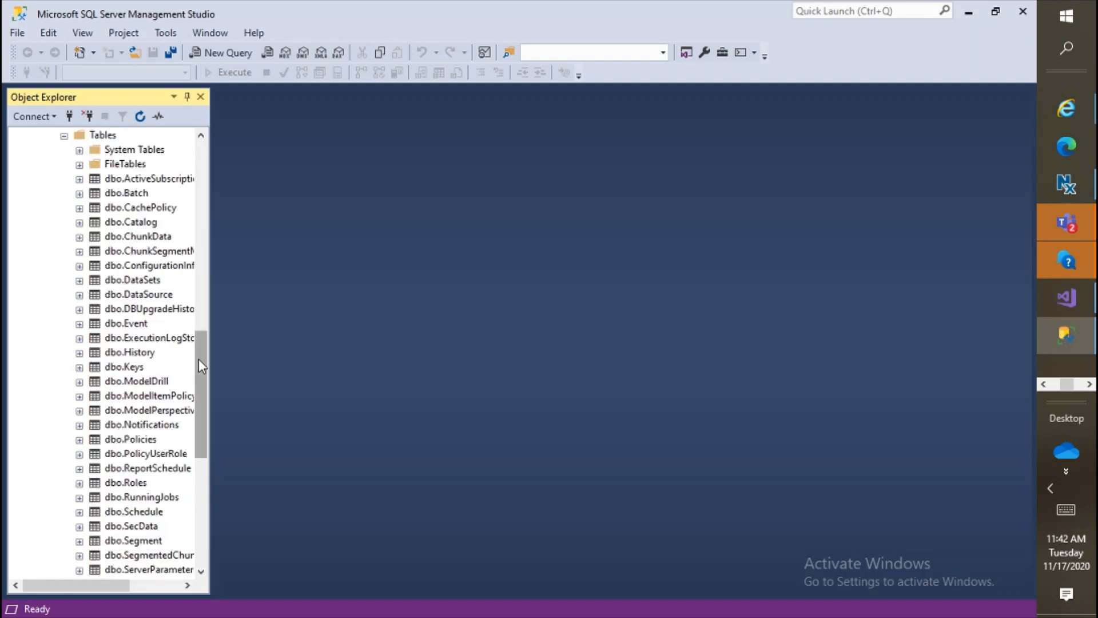
pyautogui.moveTo(201, 358)
pyautogui.mouseDown()
pyautogui.moveTo(205, 312)
pyautogui.moveTo(210, 378)
pyautogui.mouseUp()
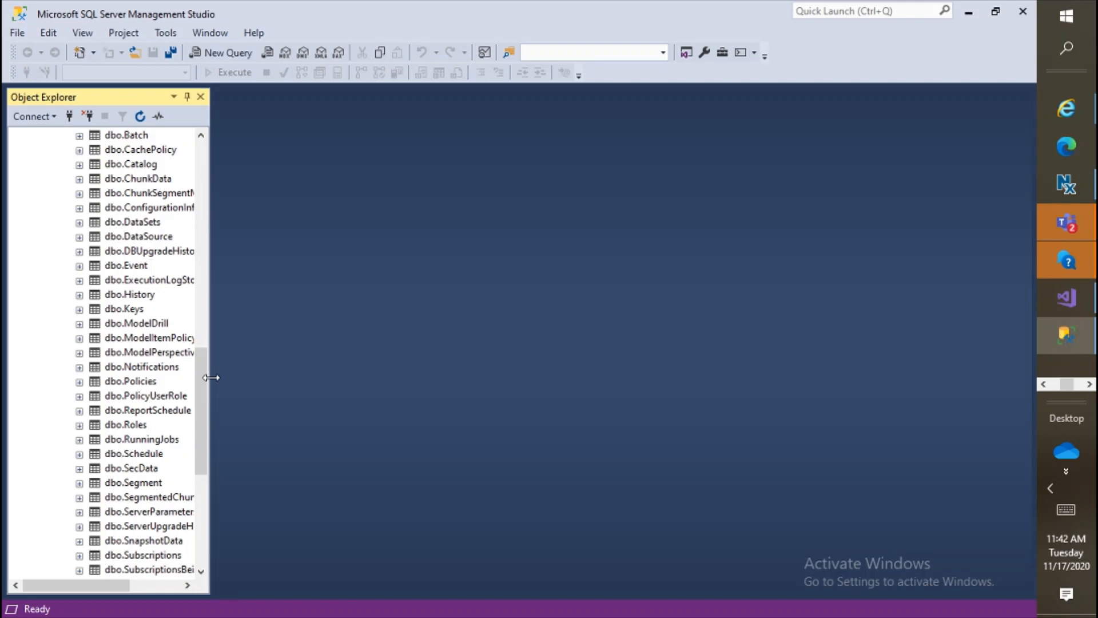
pyautogui.moveTo(198, 386); pyautogui.dragTo(210, 360)
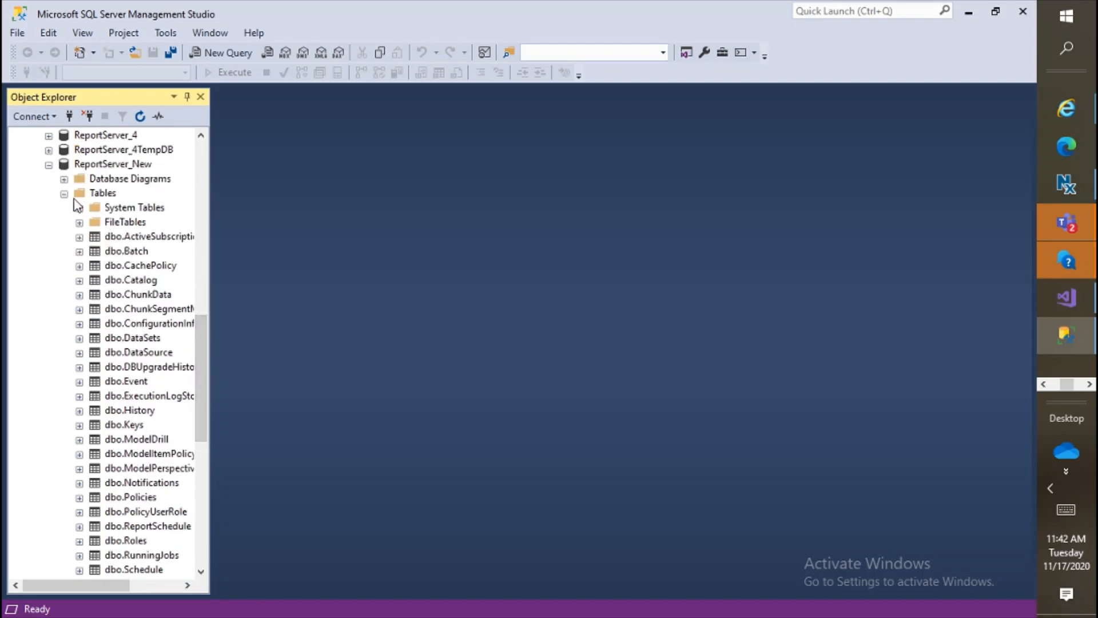
pyautogui.click(65, 193)
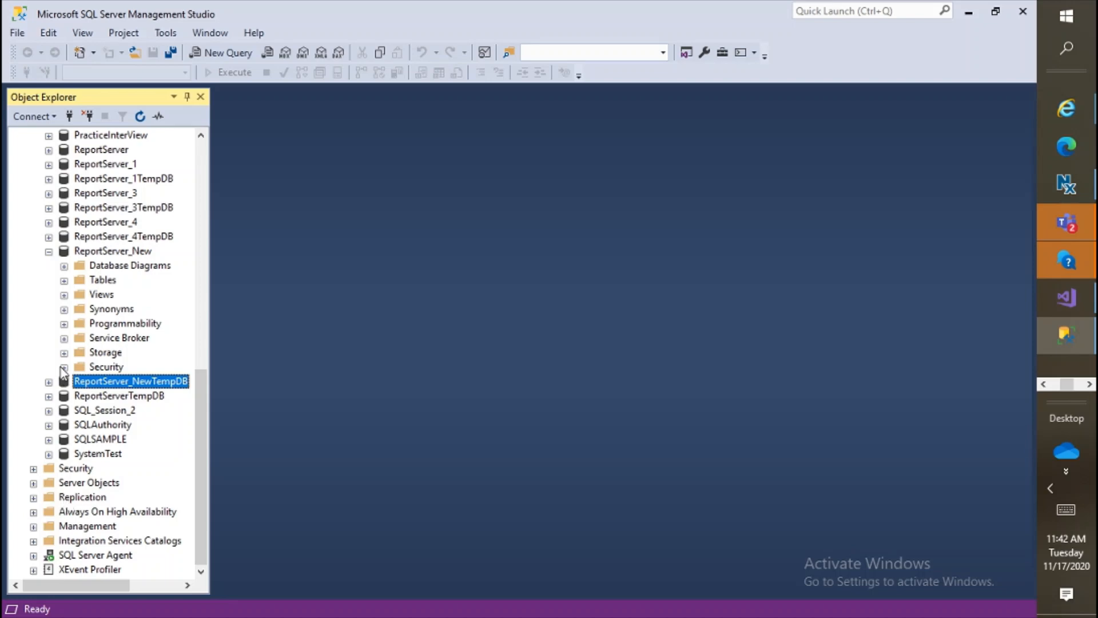
# - Examine the tables of the ReportServer_NewTempDB database, and minimize SQL Server Management Studio
pyautogui.click(49, 383)
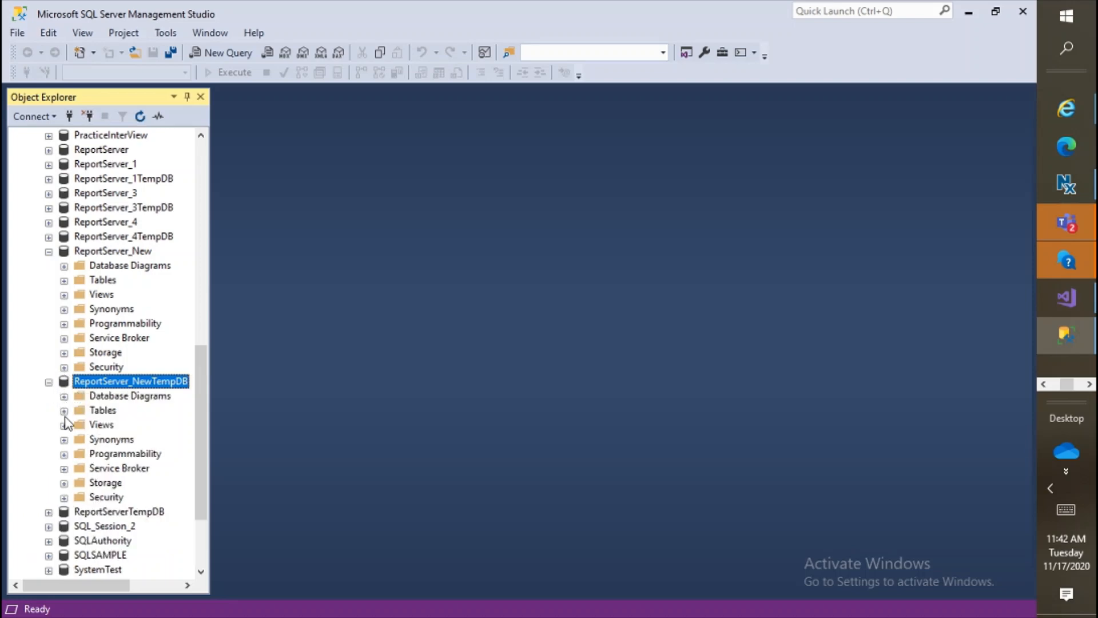
pyautogui.click(64, 415)
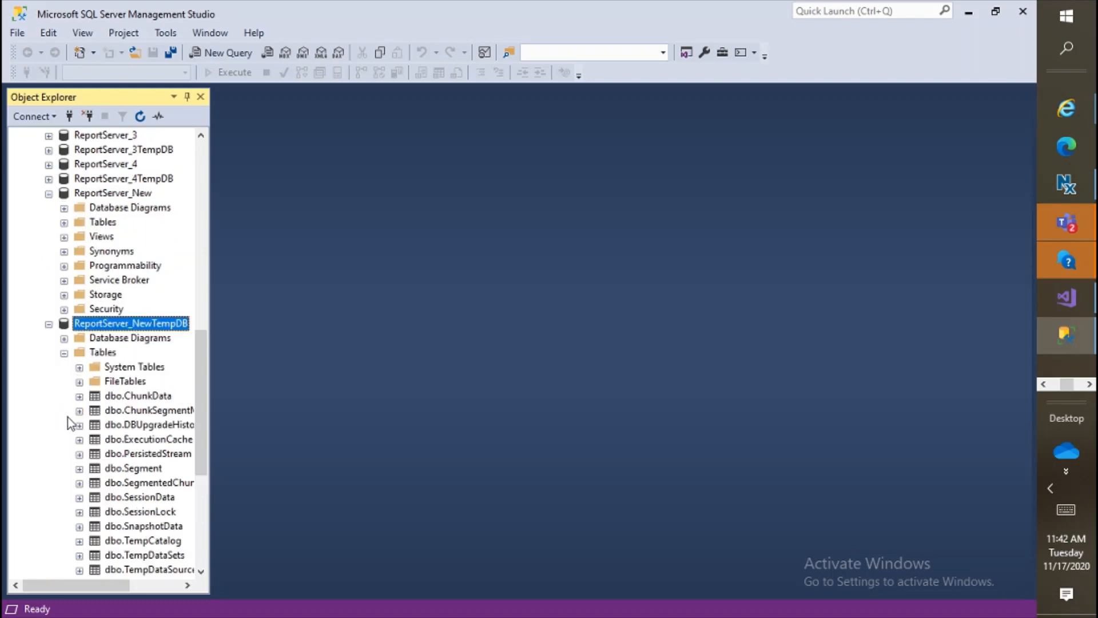
pyautogui.moveTo(202, 406); pyautogui.dragTo(204, 365)
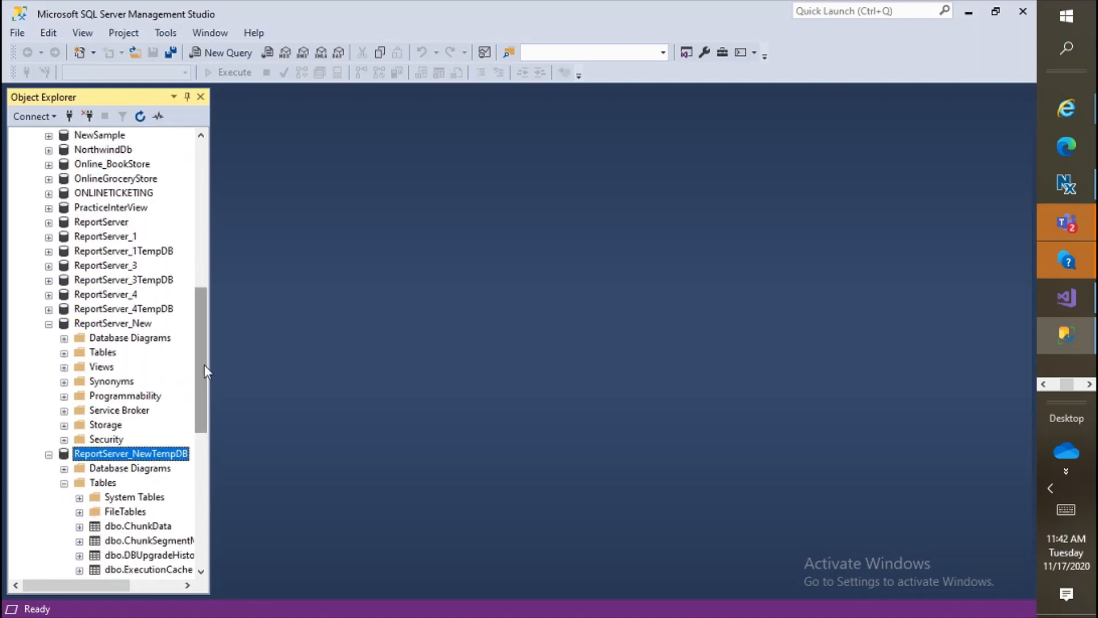
pyautogui.click(972, 13)
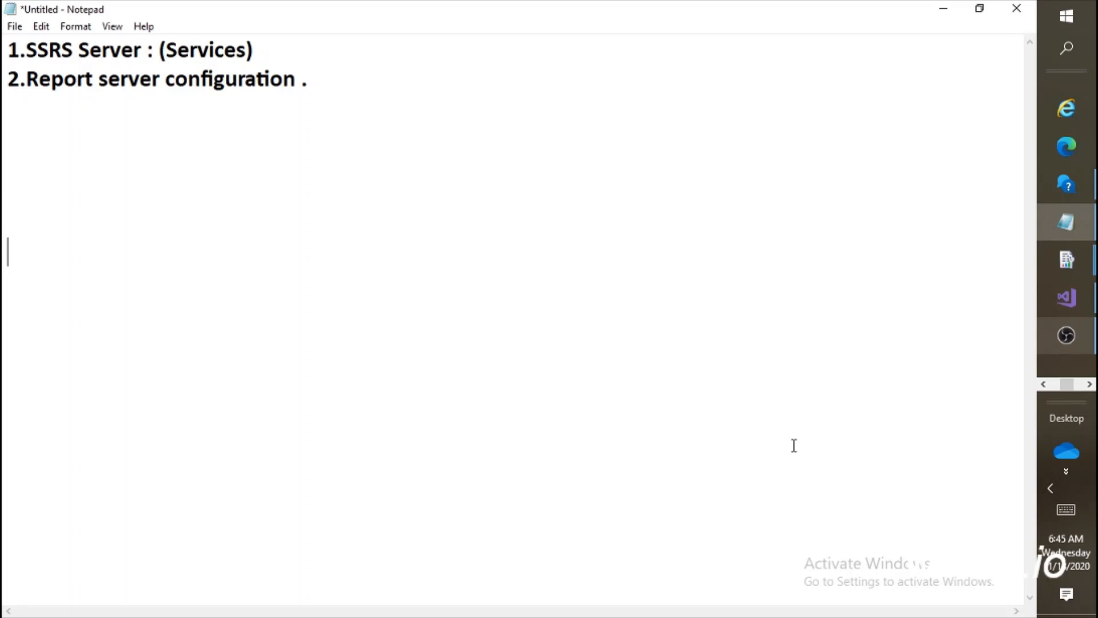
# - Add the line "3.design and deploy the report on the server." below the second item in the Notepad notes, dismissing the connection error dialog
pyautogui.press('Up')
pyautogui.press('Up')
pyautogui.press('Up')
pyautogui.write('3.de')
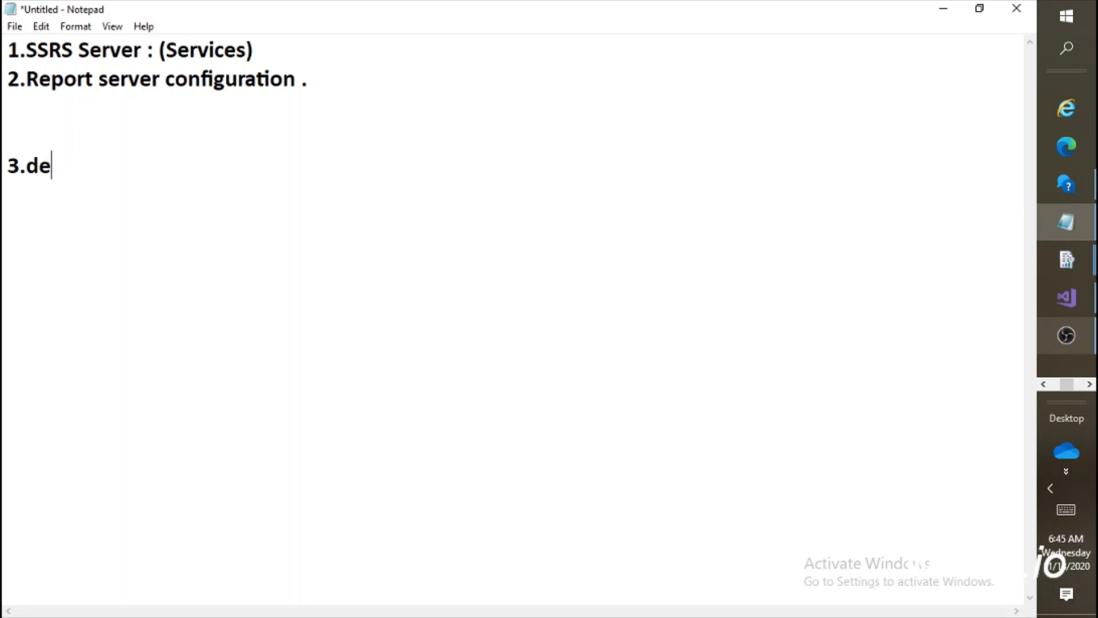
pyautogui.write('sign and')
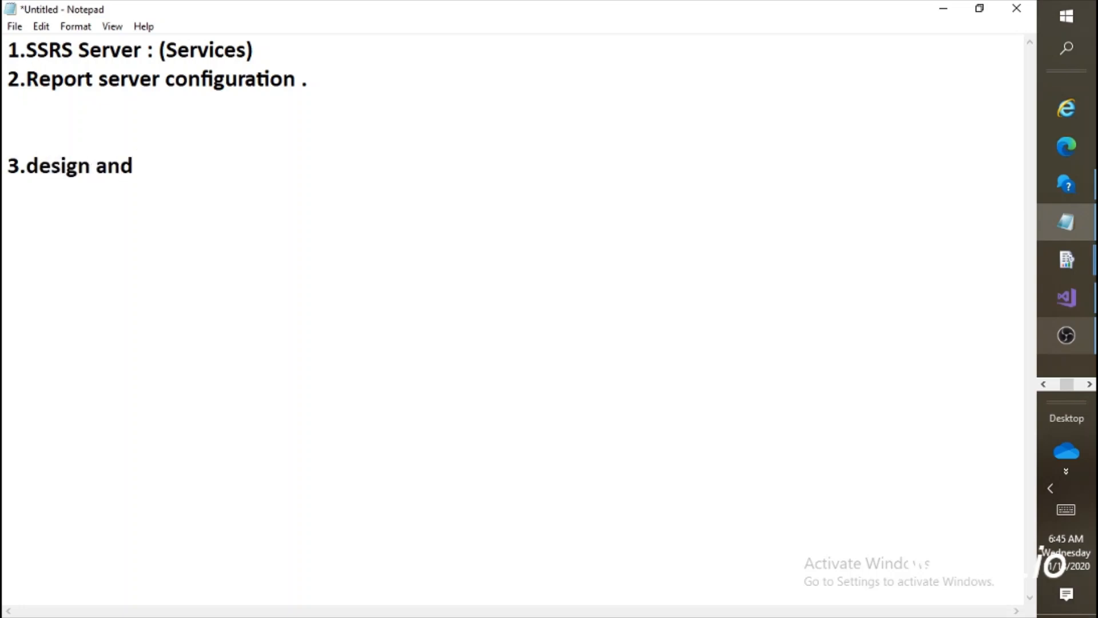
pyautogui.write(' deply')
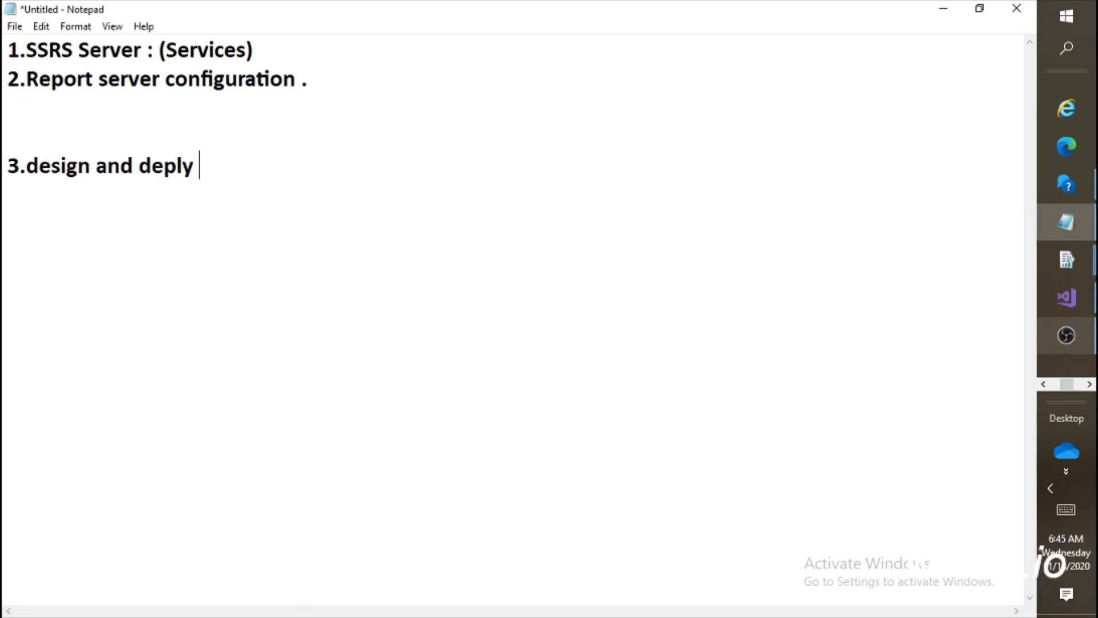
pyautogui.press('BackSpace')
pyautogui.press('BackSpace')
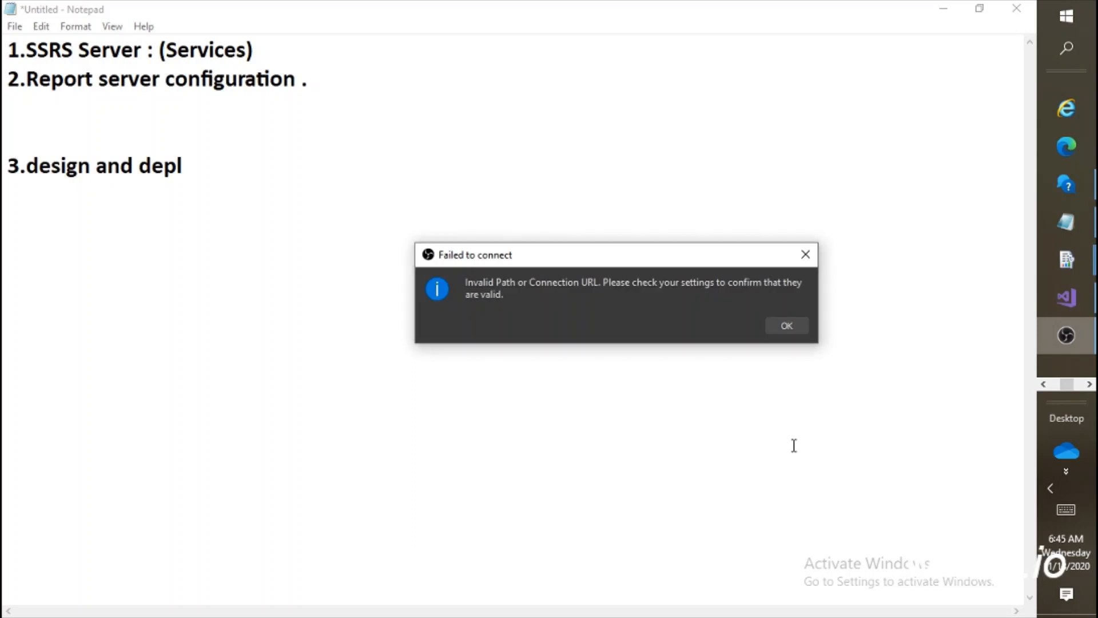
pyautogui.click(792, 334)
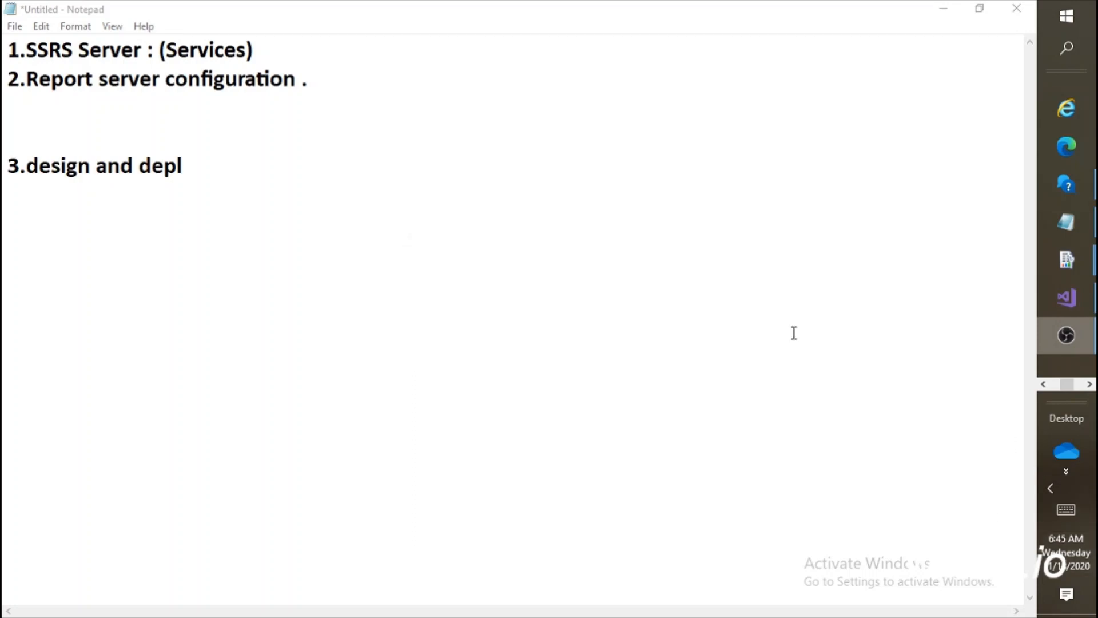
pyautogui.click(299, 158)
pyautogui.write('oy t')
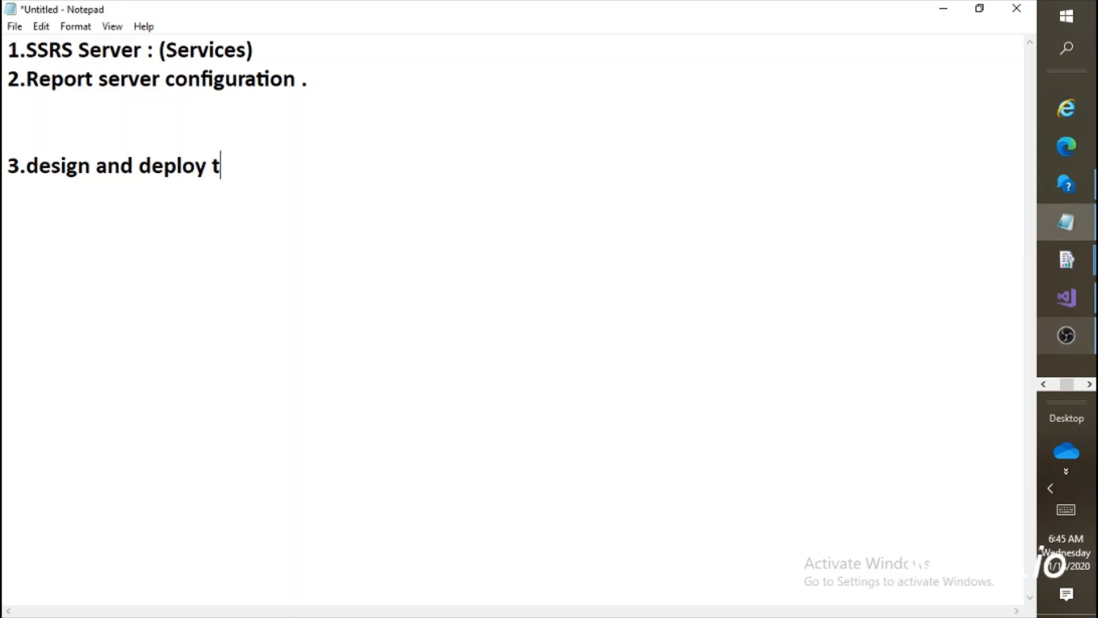
pyautogui.write('he reports')
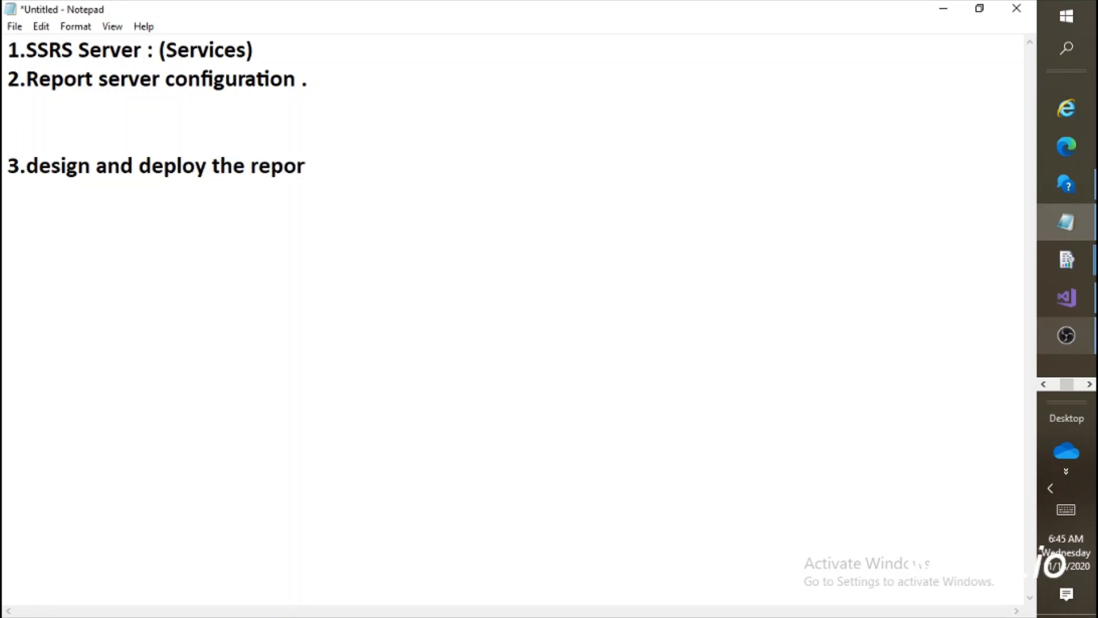
pyautogui.press('BackSpace')
pyautogui.press('BackSpace')
pyautogui.write('on the se')
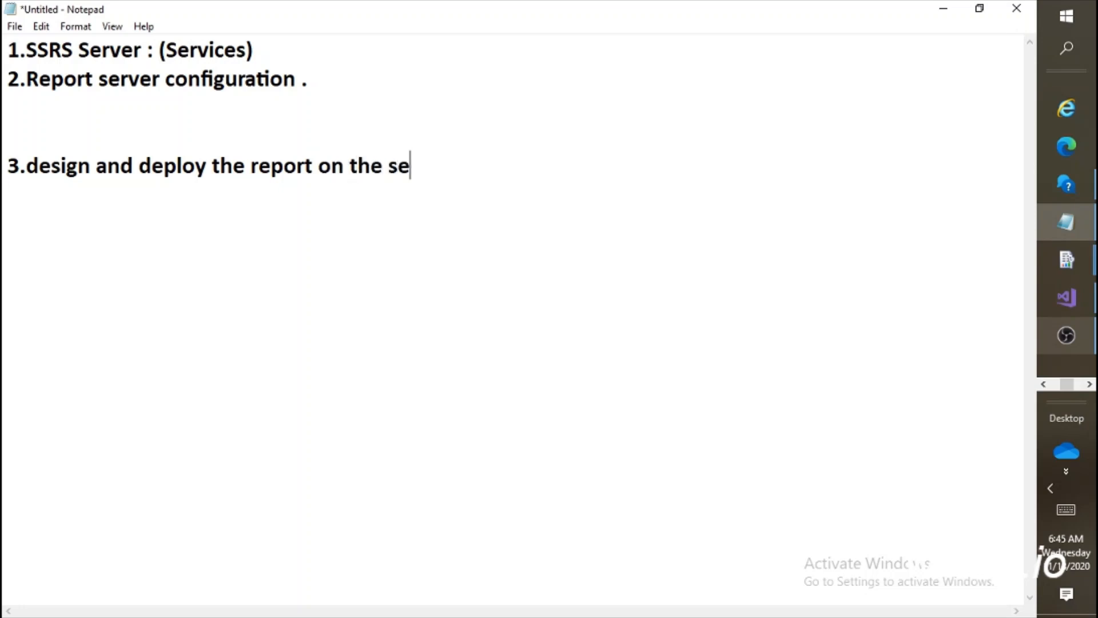
pyautogui.write('rver.')
# - Search Windows for SSDT to locate the Visual Studio 2017 (SSDT) app, and close the search
pyautogui.click(1073, 51)
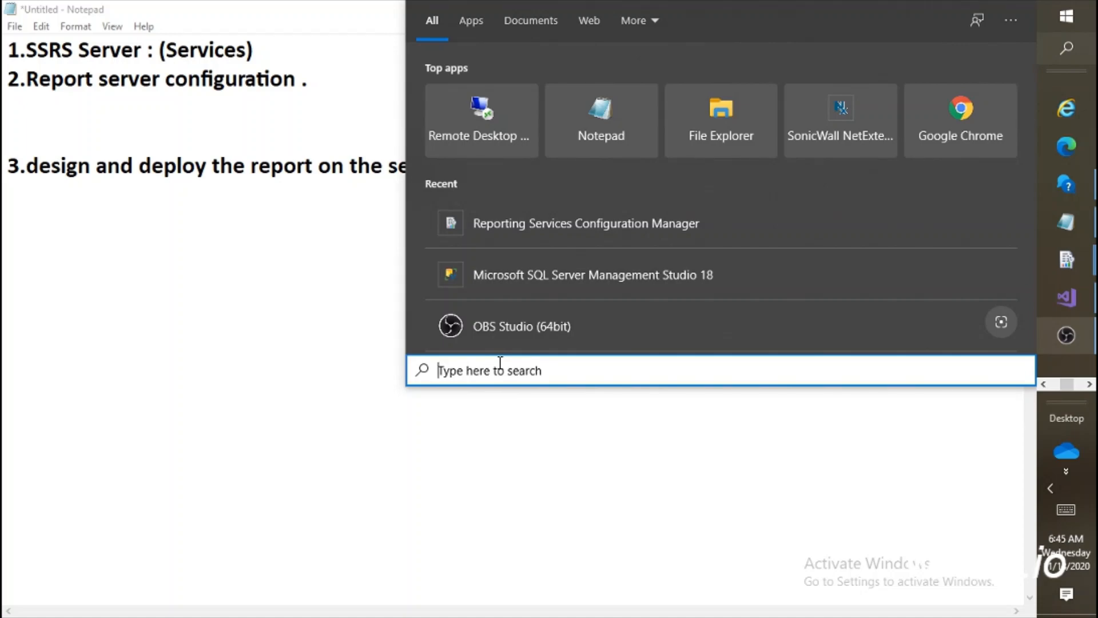
pyautogui.write('S')
pyautogui.write('SDT')
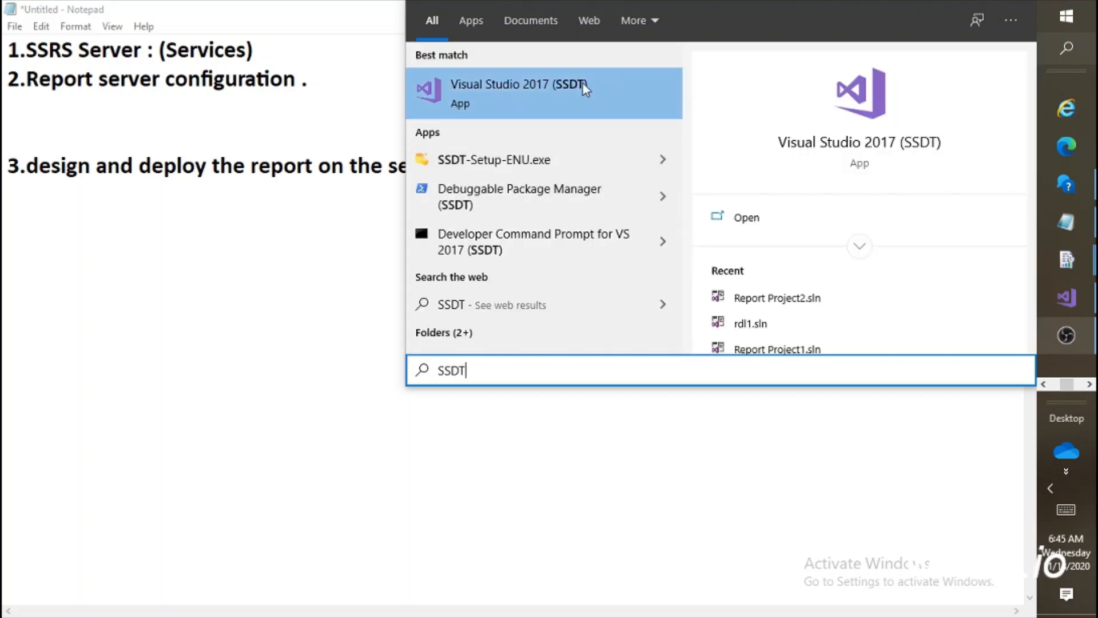
pyautogui.click(827, 454)
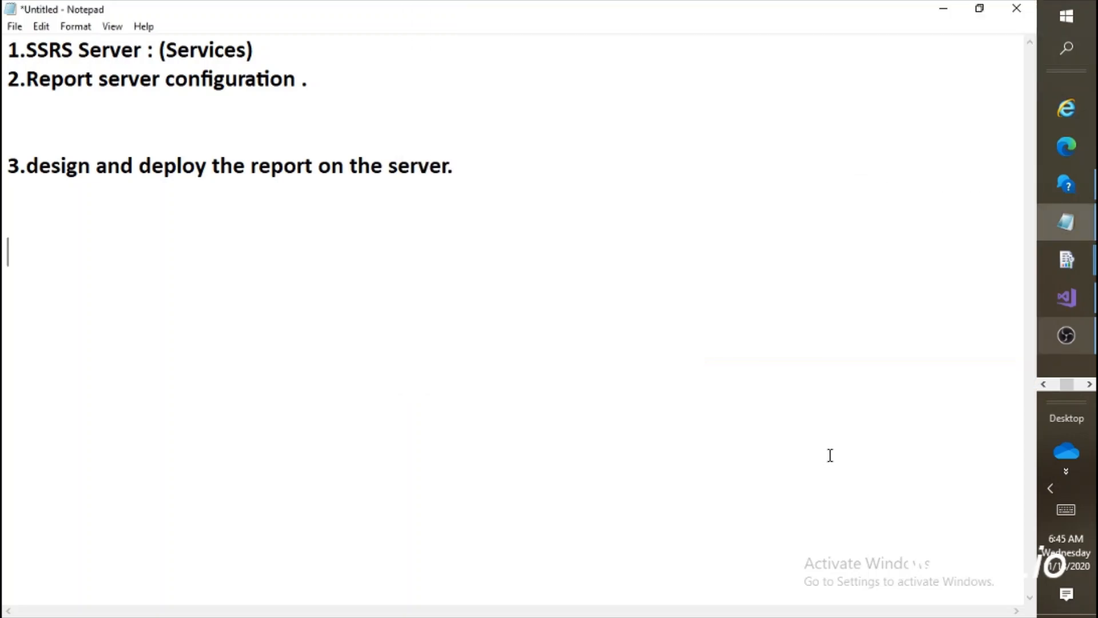
# - Switch to the running Visual Studio window and start creating a new project
pyautogui.click(1080, 303)
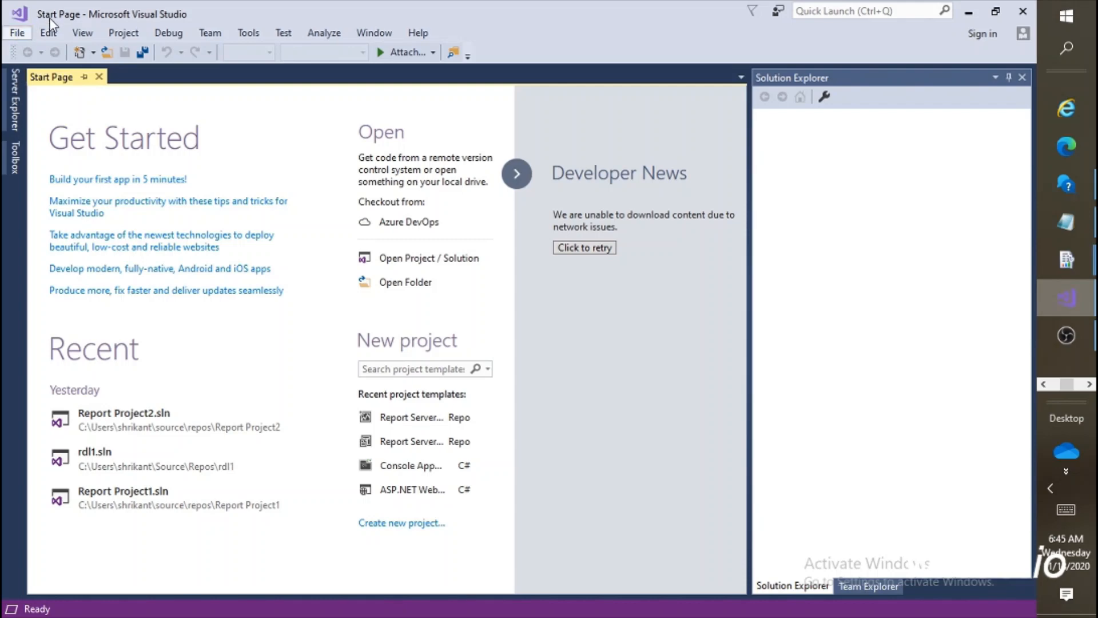
pyautogui.click(18, 33)
pyautogui.click(18, 33)
pyautogui.click(18, 33)
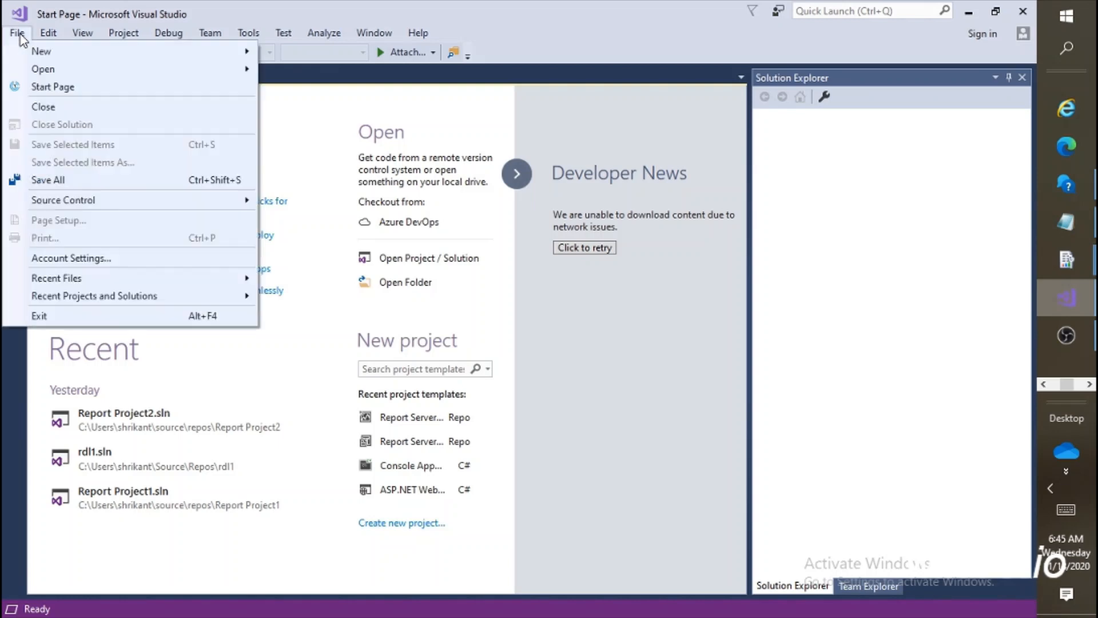
pyautogui.moveTo(48, 53)
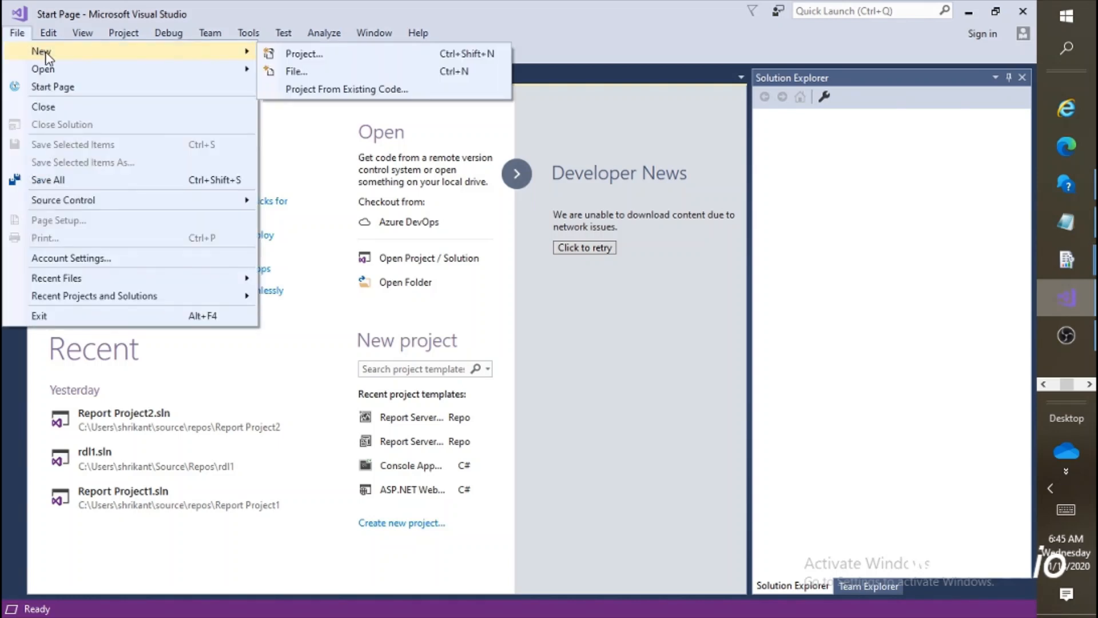
pyautogui.click(309, 55)
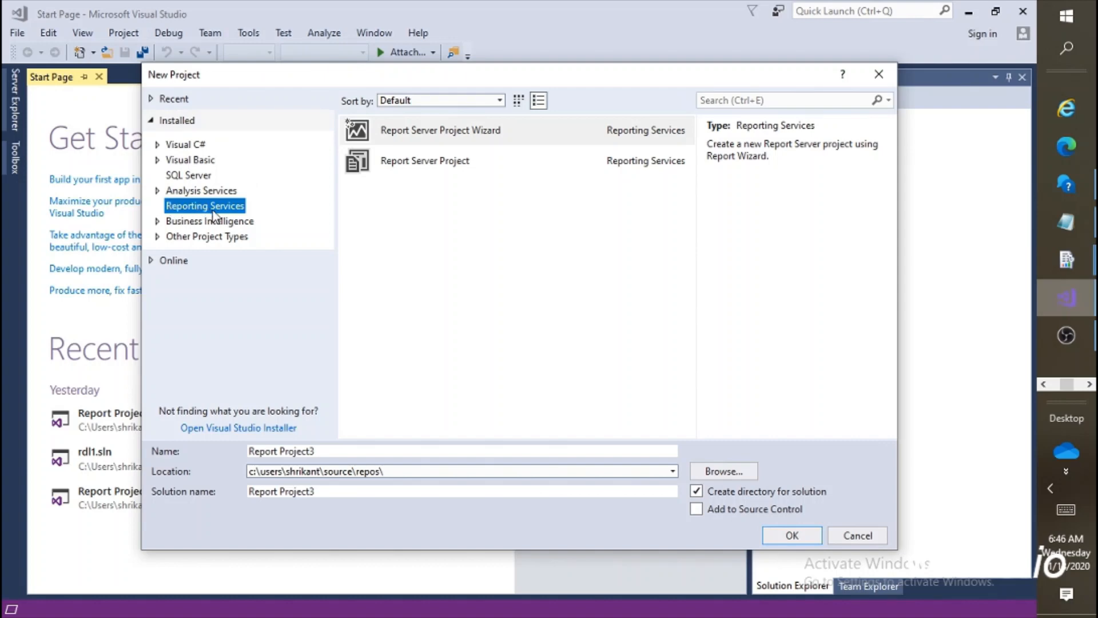
# - Examine the Integration Services project templates under Business Intelligence, and return to the Reporting Services templates
pyautogui.click(159, 221)
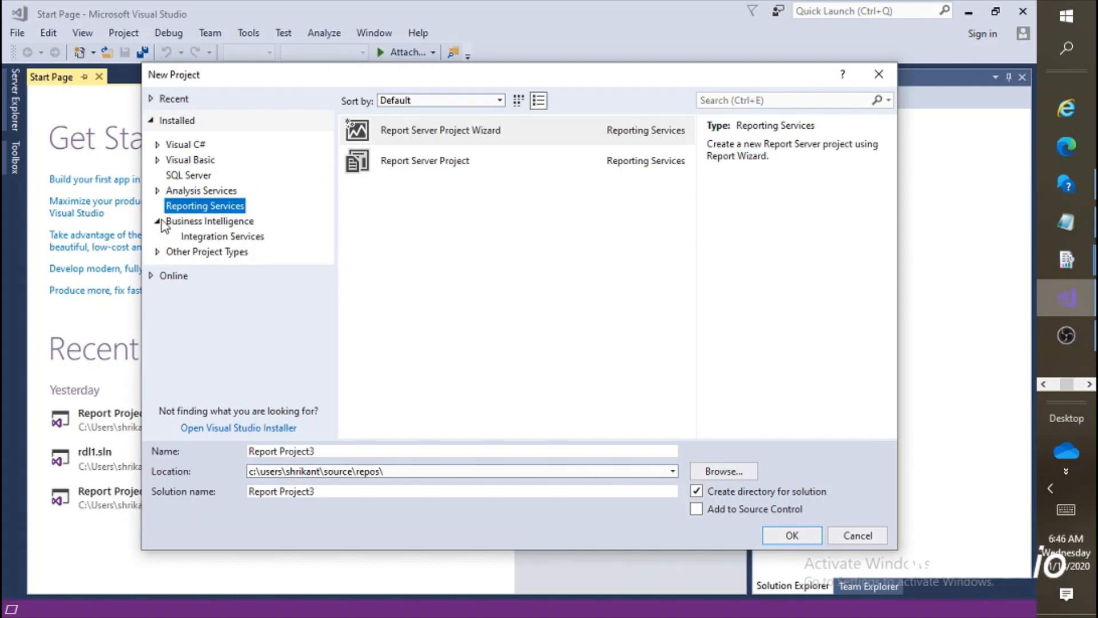
pyautogui.click(201, 235)
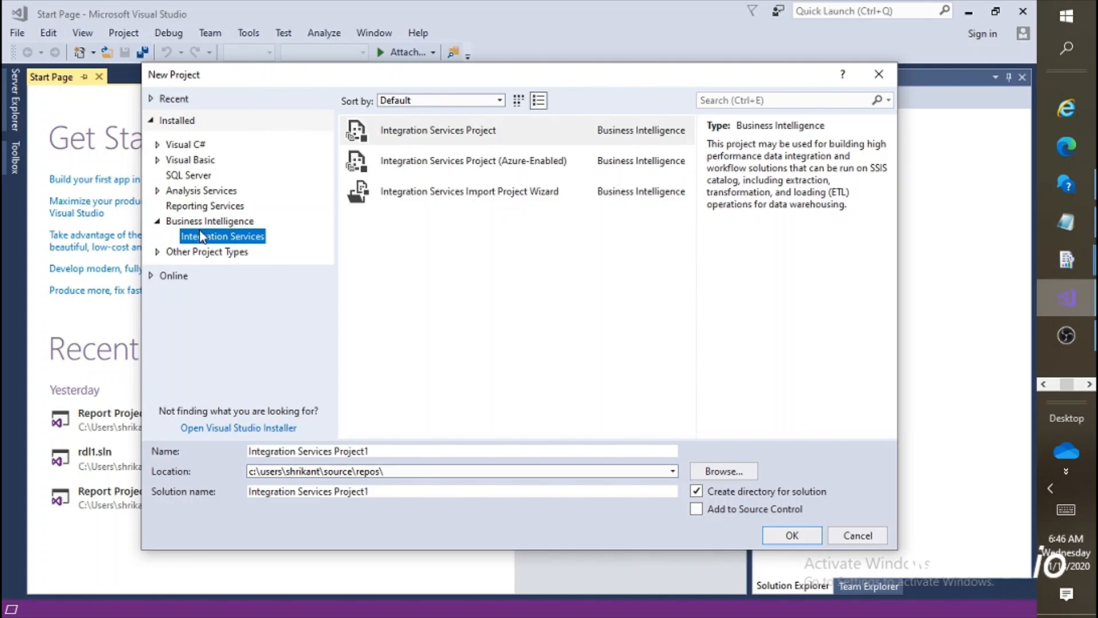
pyautogui.click(195, 209)
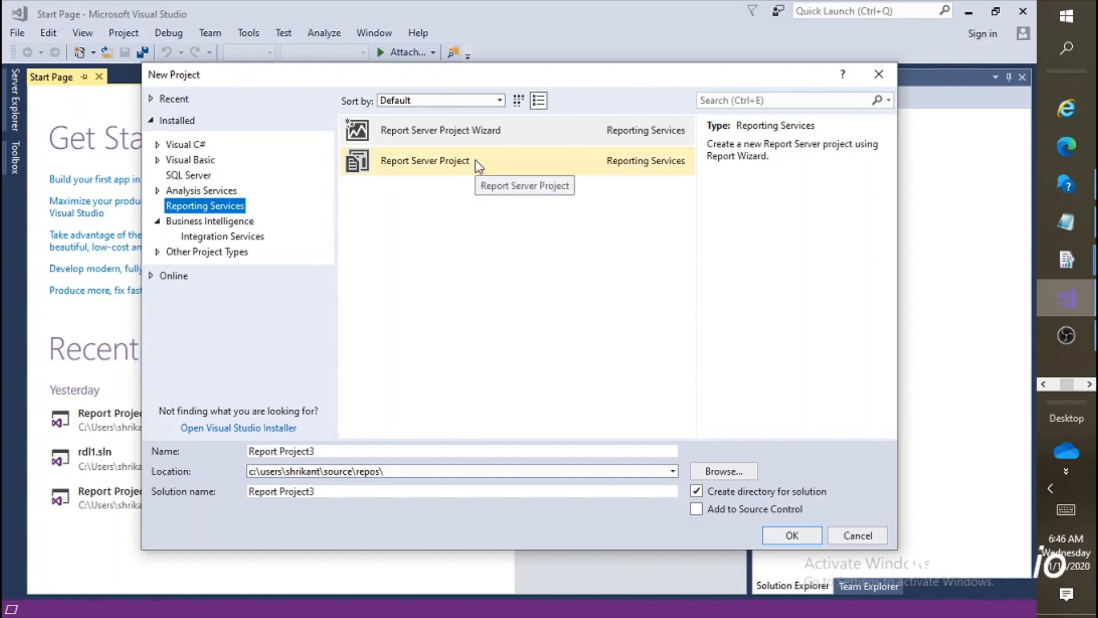
# - Compare the two Reporting Services templates and select Report Server Project Wizard
pyautogui.click(475, 139)
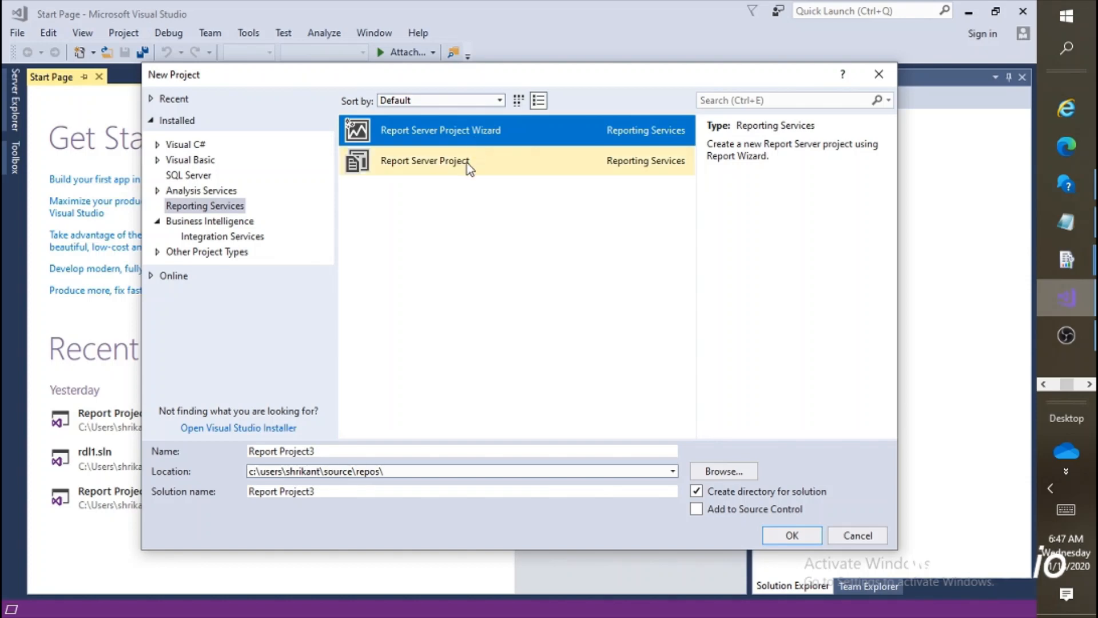
pyautogui.click(468, 166)
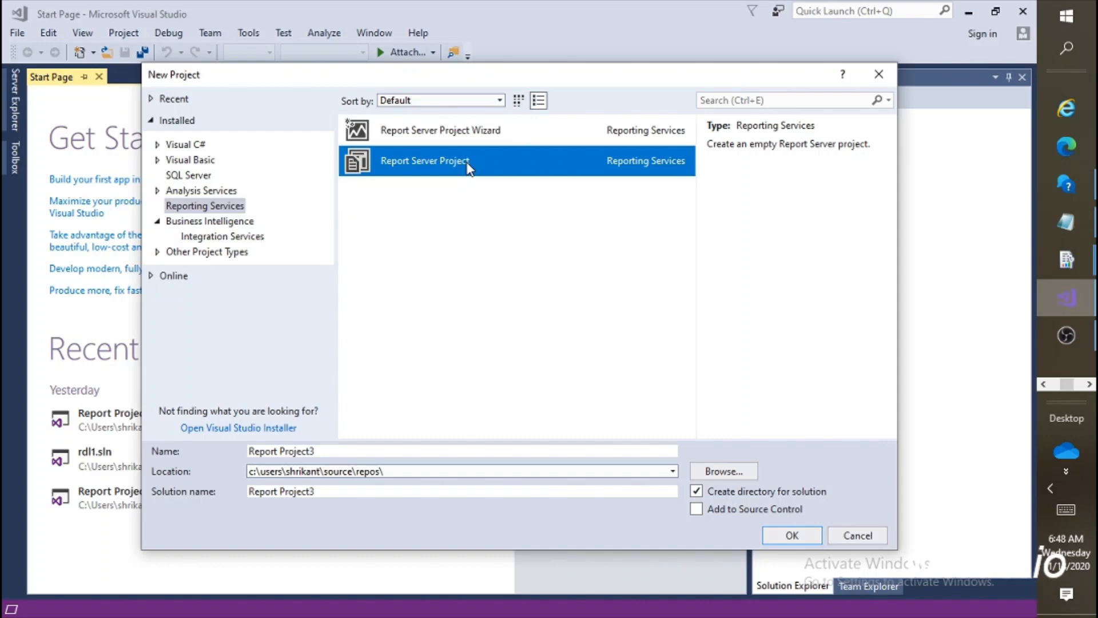
pyautogui.click(466, 142)
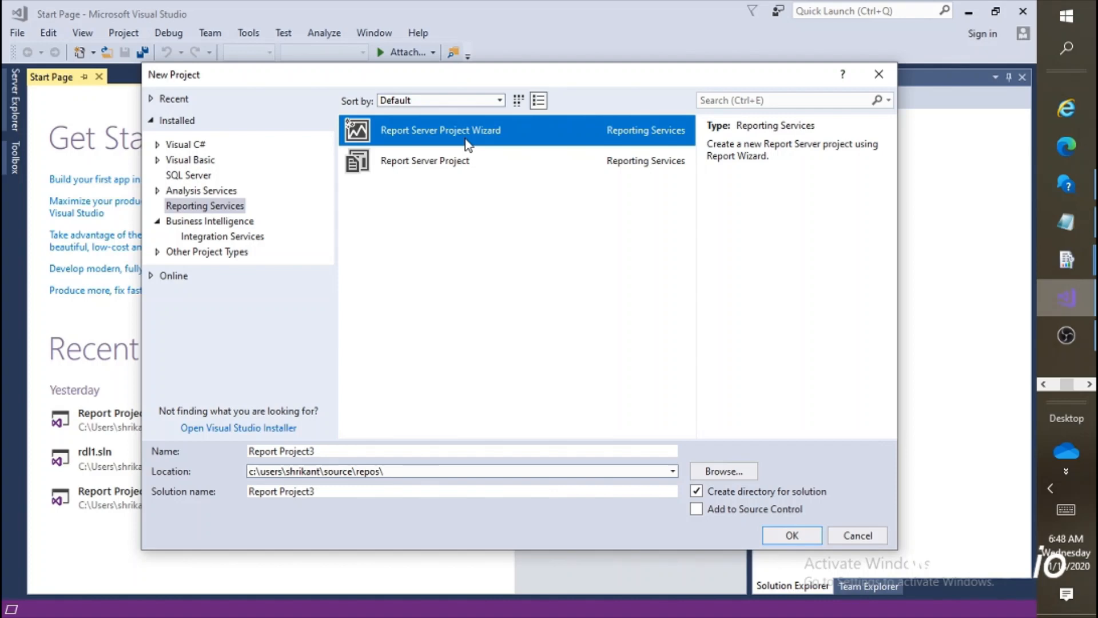
pyautogui.doubleClick(468, 142)
# - Name the new report project Report2
pyautogui.click(380, 453)
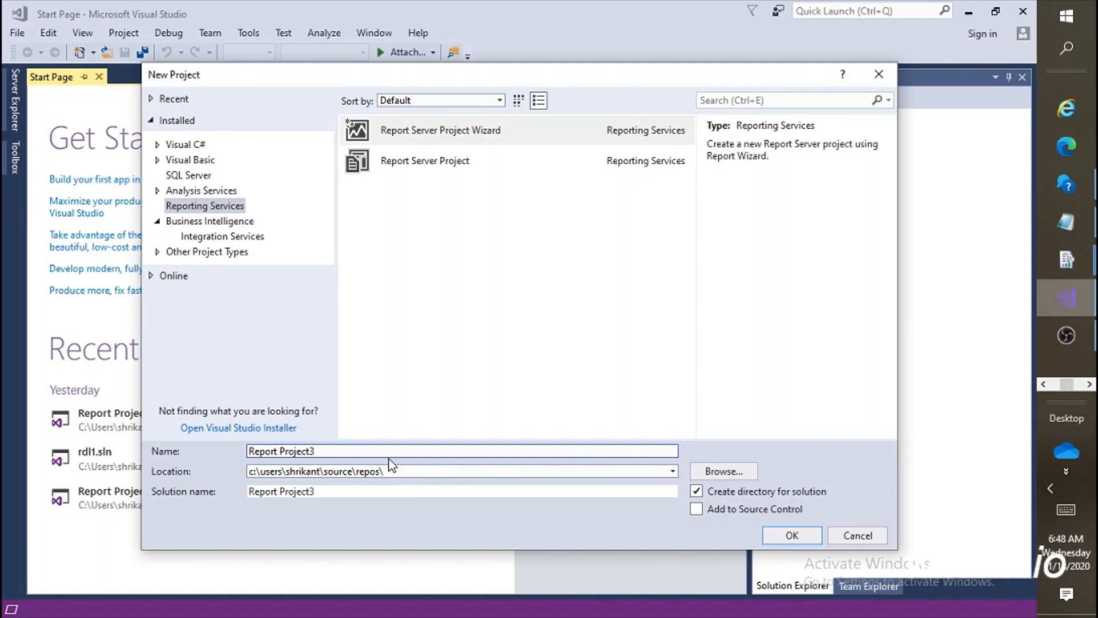
pyautogui.press('BackSpace')
pyautogui.press('BackSpace')
pyautogui.press('BackSpace')
pyautogui.press('BackSpace')
pyautogui.press('BackSpace')
pyautogui.press('BackSpace')
pyautogui.press('BackSpace')
pyautogui.press('BackSpace')
pyautogui.press('BackSpace')
pyautogui.write('2')
# - Set the solution name to Report2_2 and create the project
pyautogui.click(355, 490)
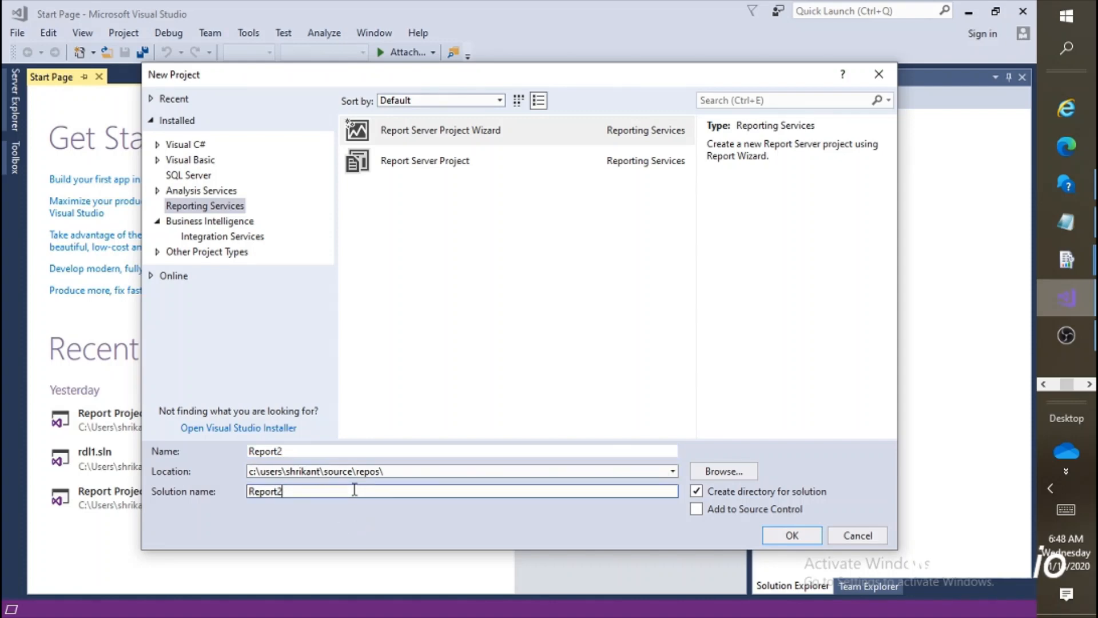
pyautogui.write('_2')
pyautogui.click(286, 491)
pyautogui.press('BackSpace')
pyautogui.press('BackSpace')
pyautogui.write('_')
pyautogui.click(782, 536)
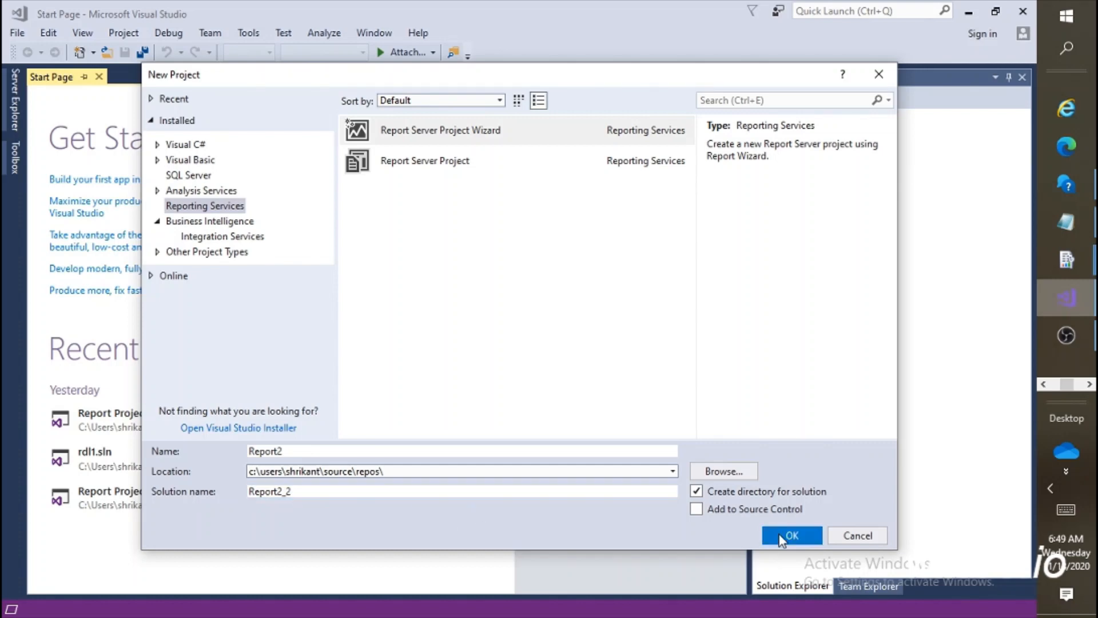
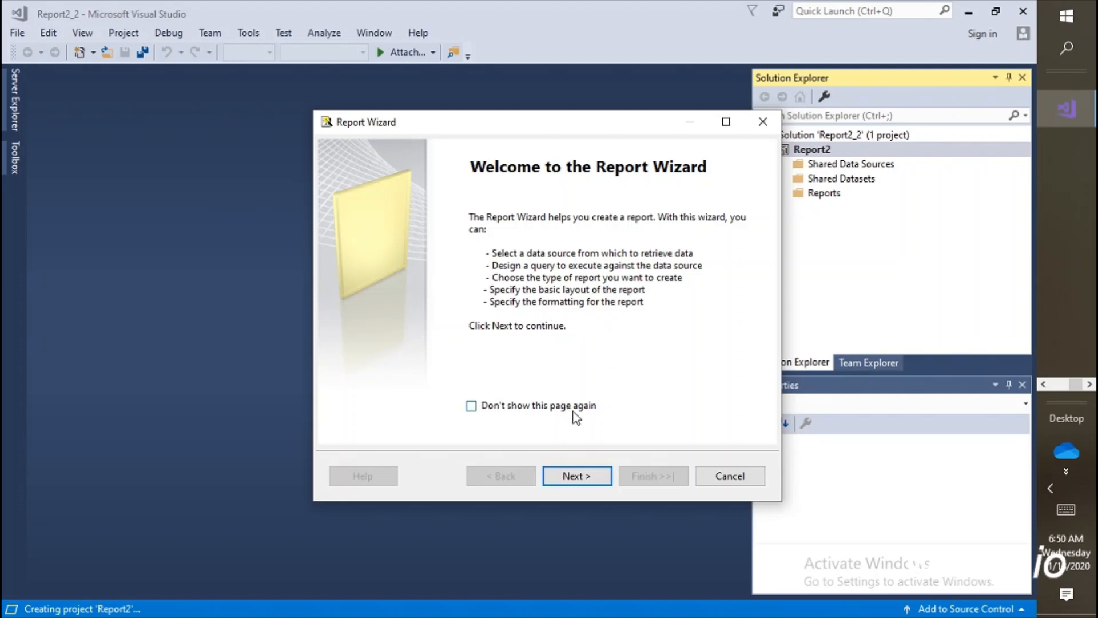
# - Proceed to the data source selection, review the available types, and keep DataSource1 as a new Microsoft SQL Server source
pyautogui.click(572, 475)
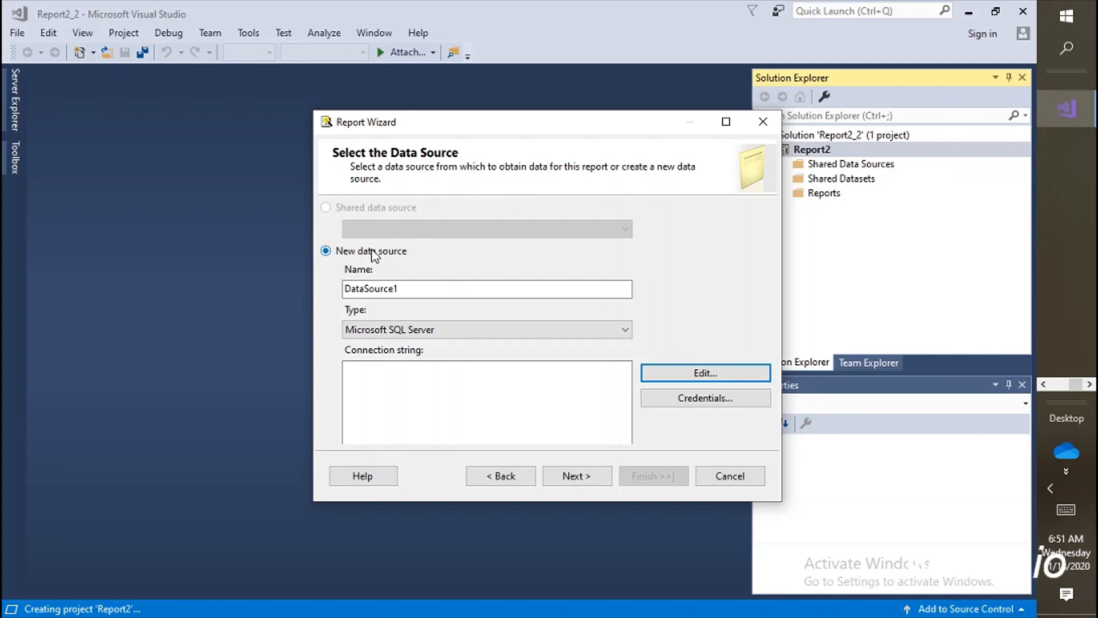
pyautogui.click(412, 289)
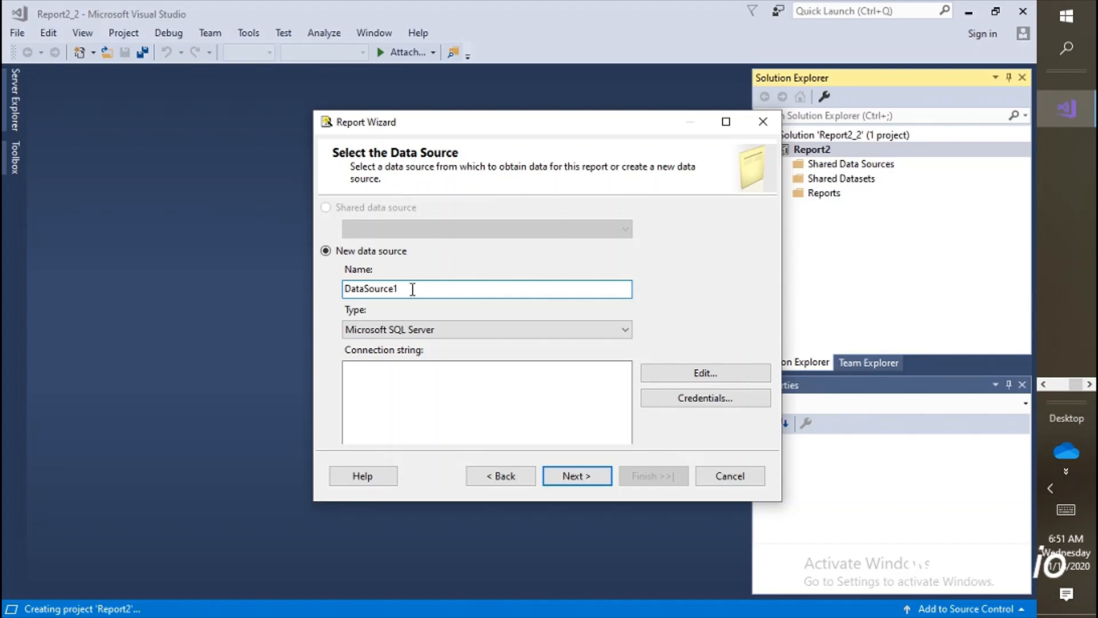
pyautogui.click(422, 330)
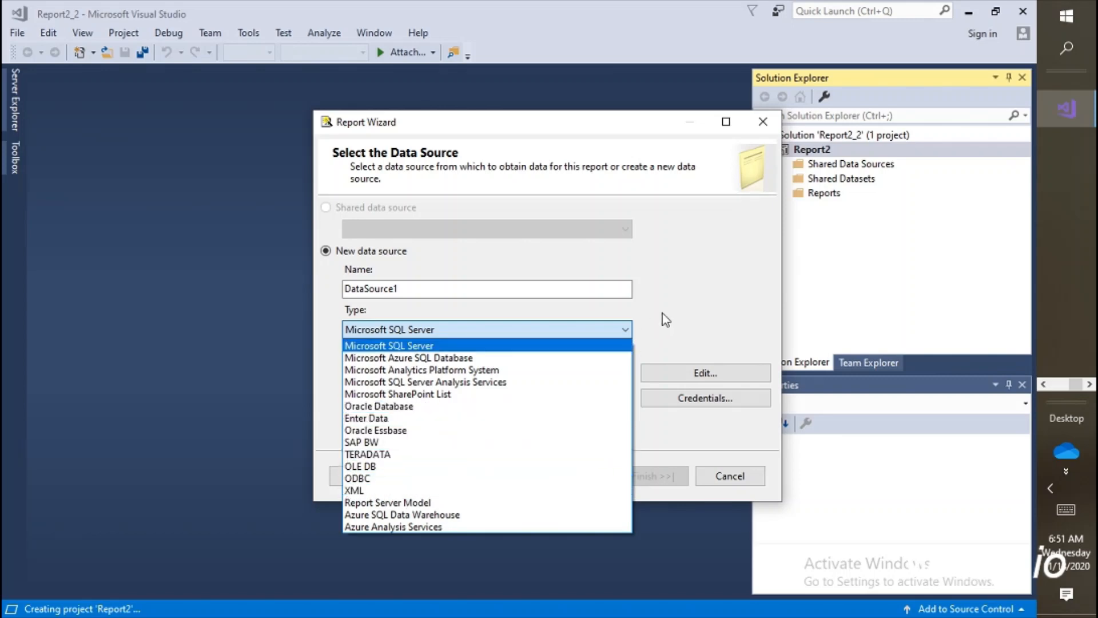
pyautogui.click(684, 311)
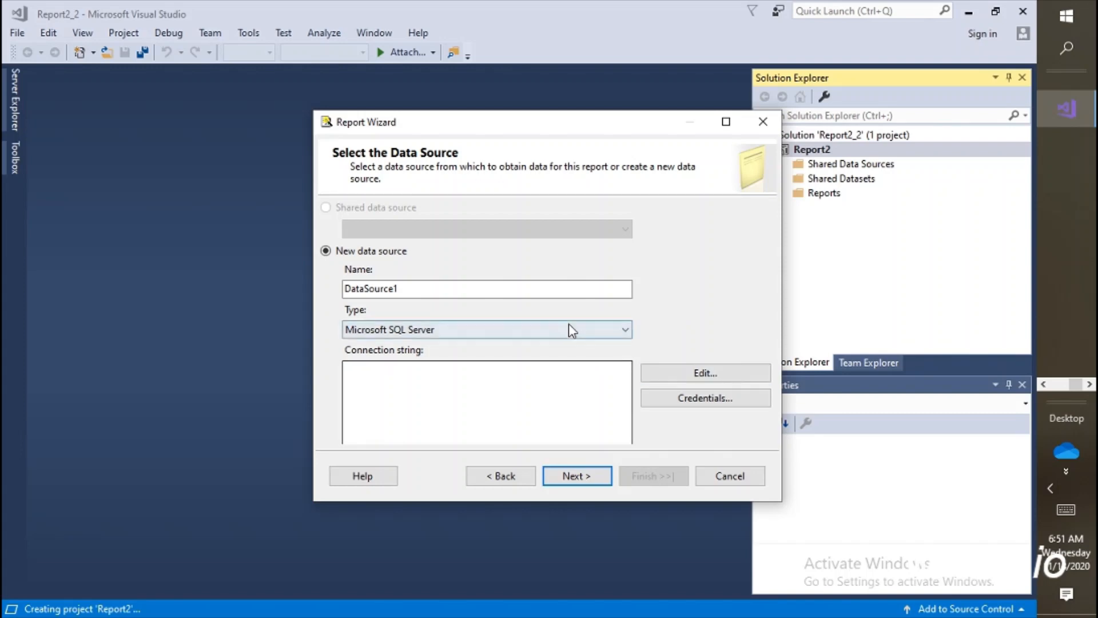
pyautogui.click(534, 331)
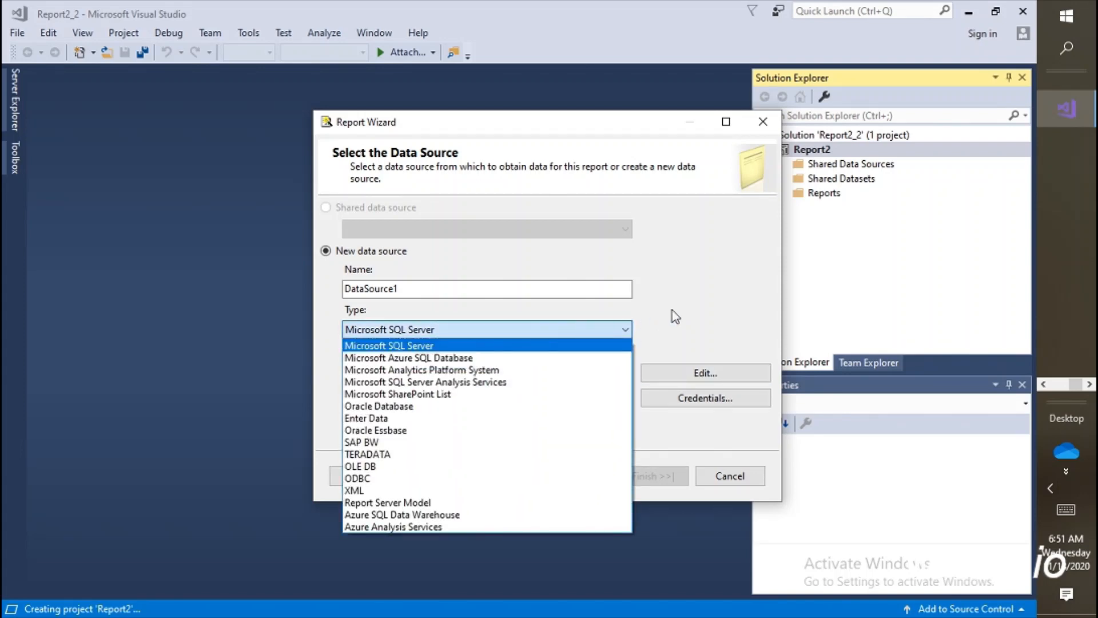
pyautogui.click(680, 286)
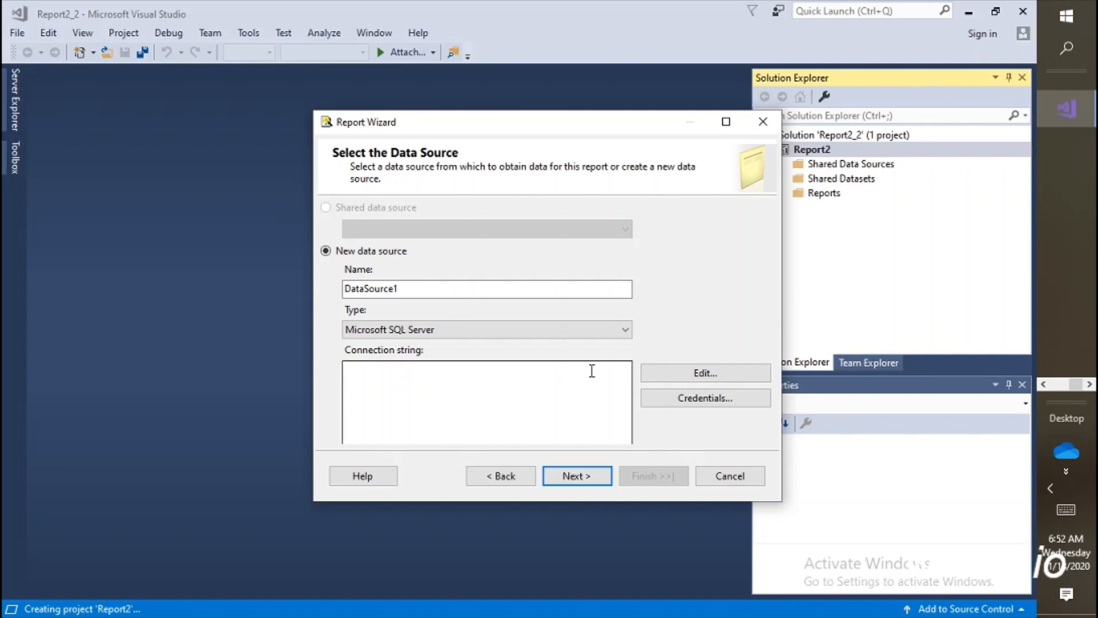
# - Configure the data source connection to use the default local SQL Server instance and the ETRAVEL database
pyautogui.click(658, 377)
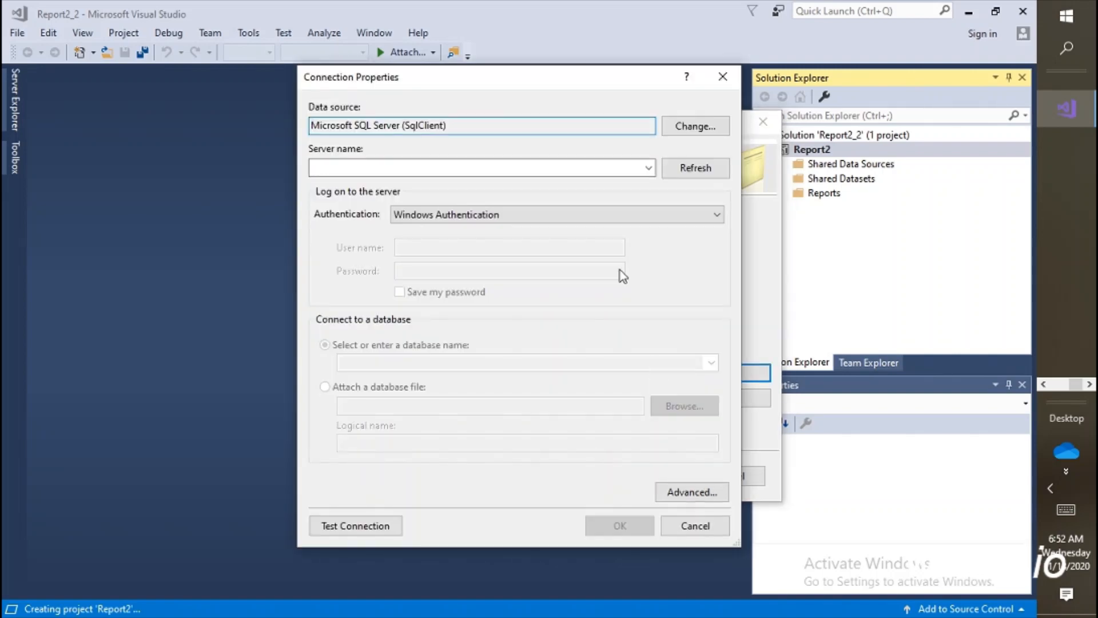
pyautogui.click(650, 168)
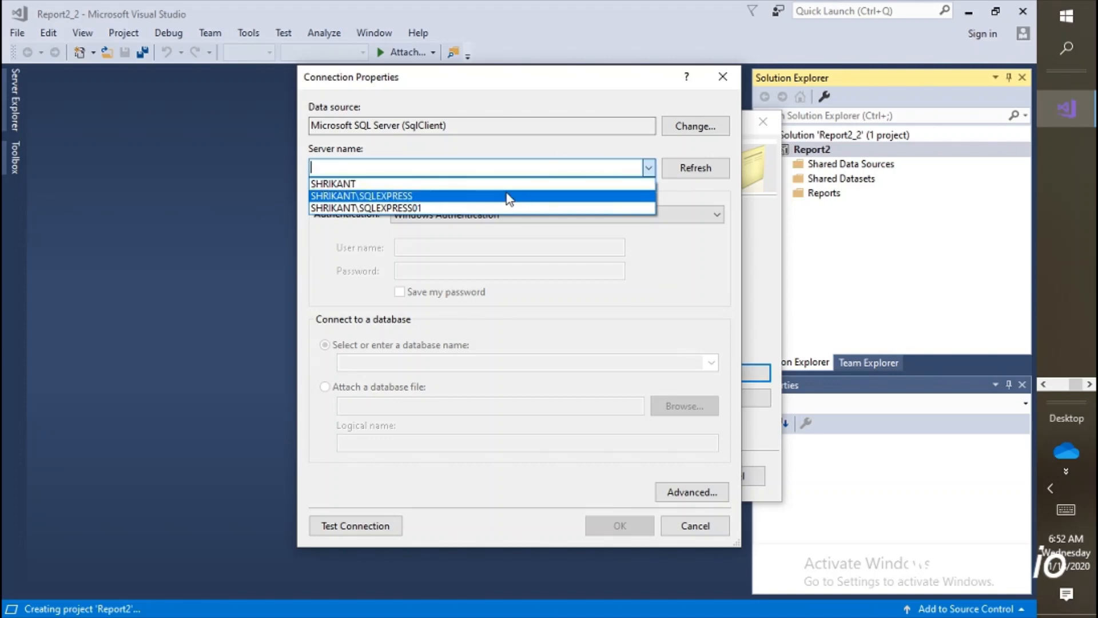
pyautogui.click(470, 189)
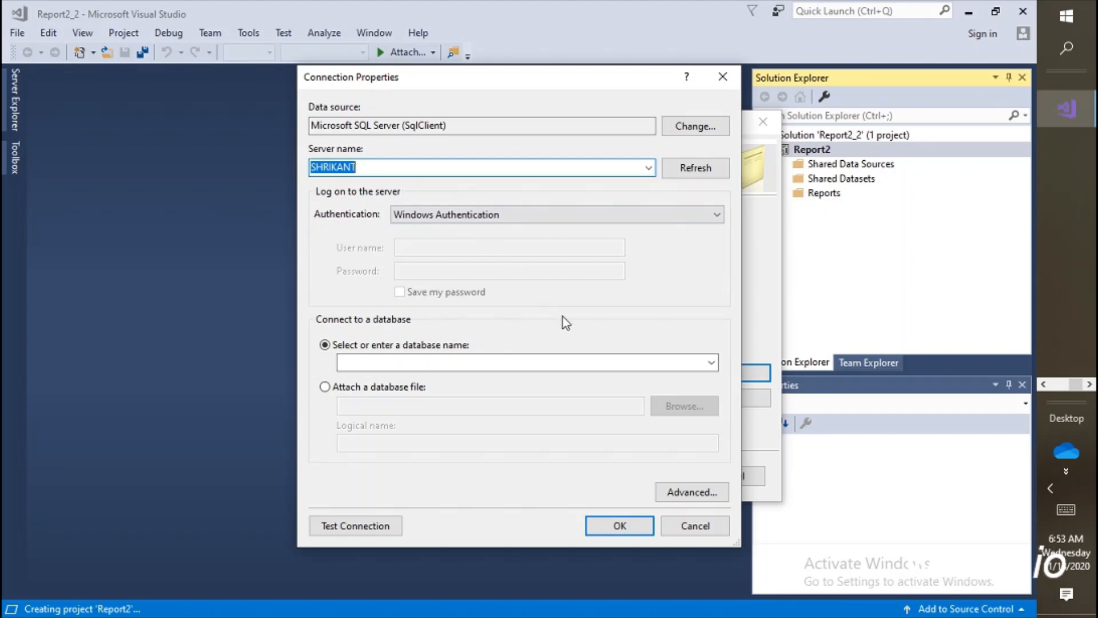
pyautogui.click(711, 363)
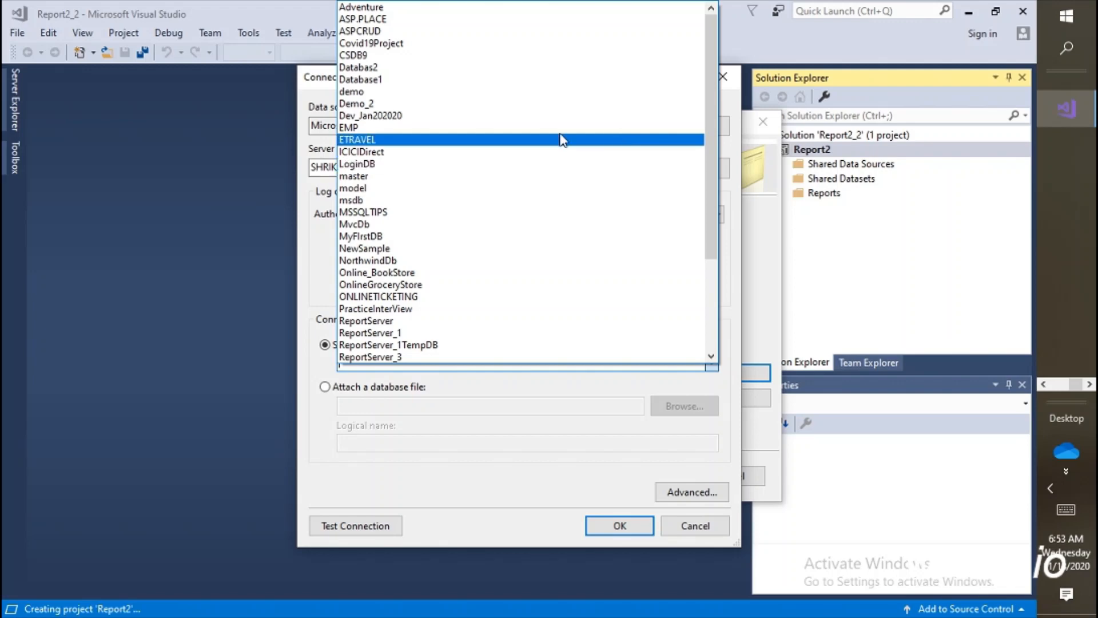
pyautogui.click(414, 142)
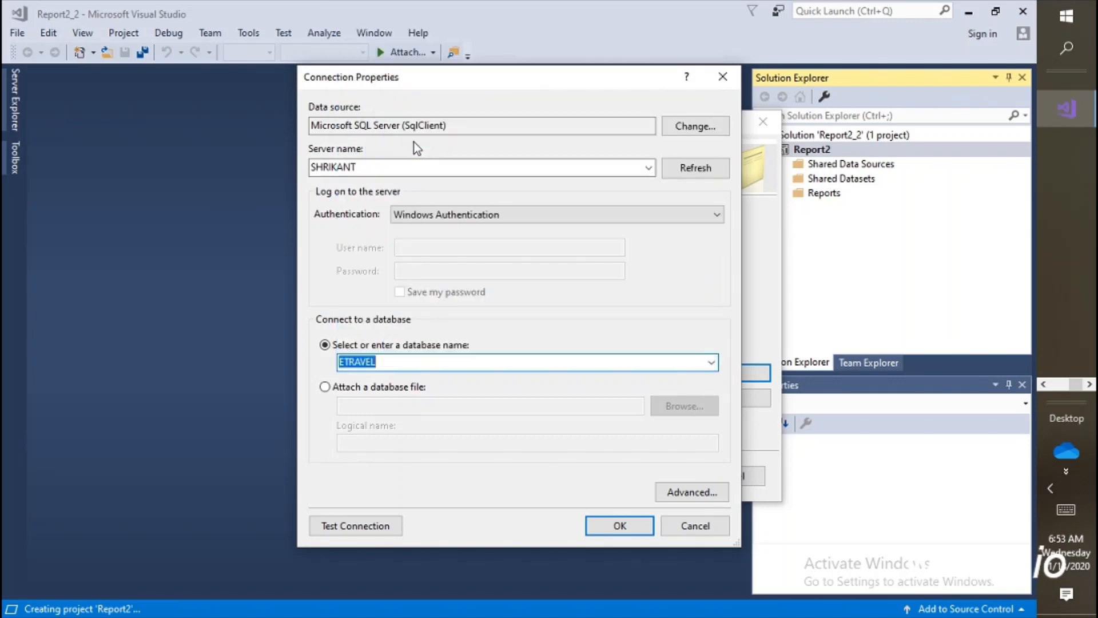
# - Test the connection to the ETRAVEL database, and accept the data source to continue to the query design
pyautogui.click(385, 530)
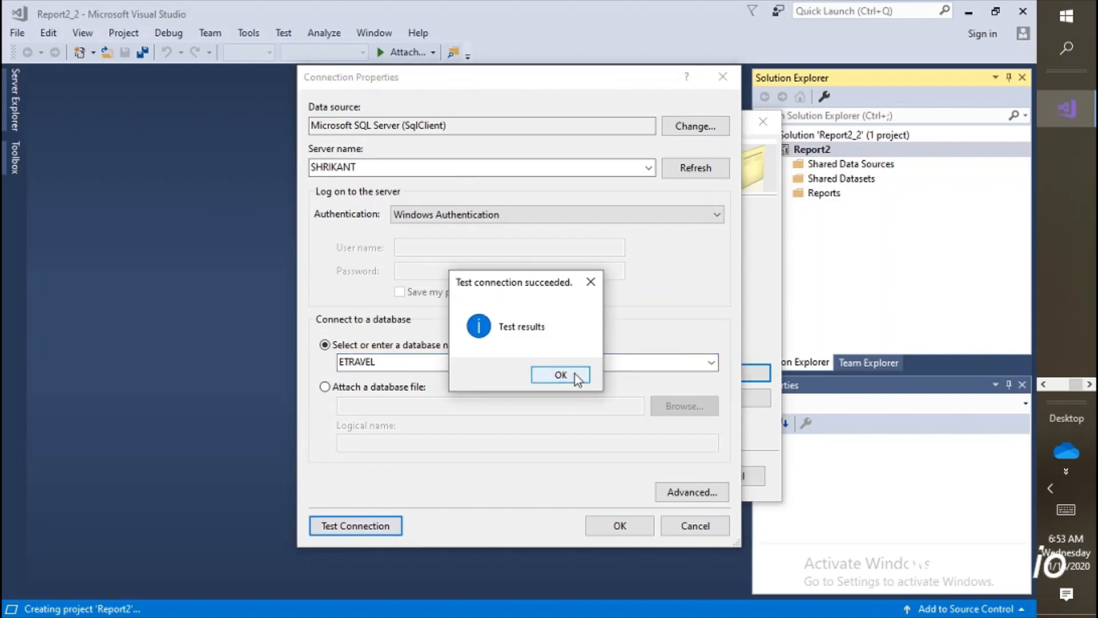
pyautogui.click(572, 376)
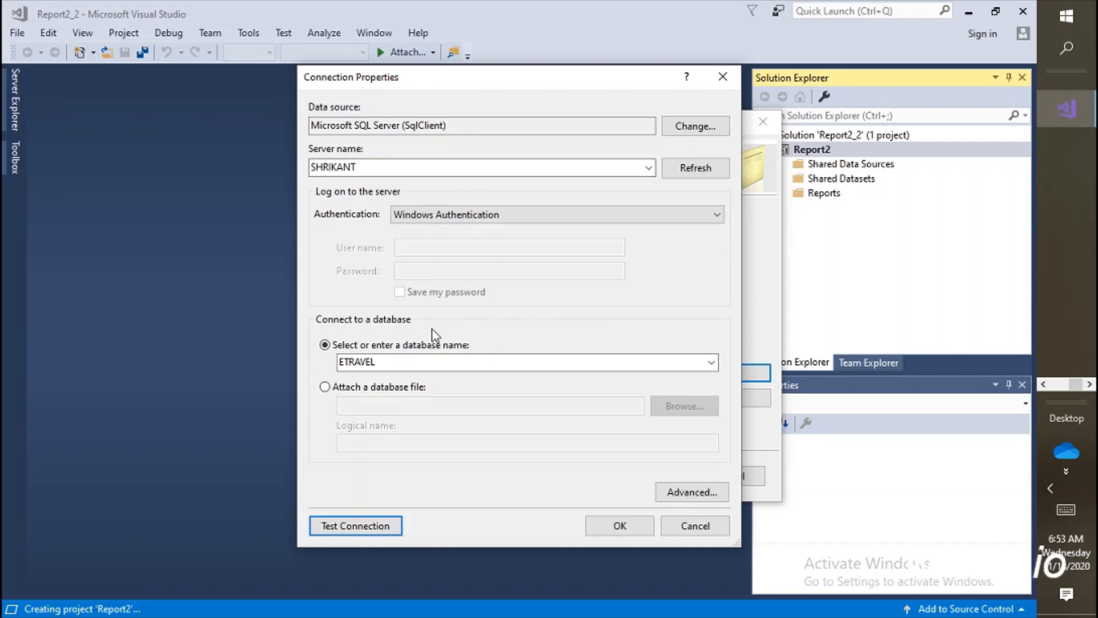
pyautogui.click(386, 529)
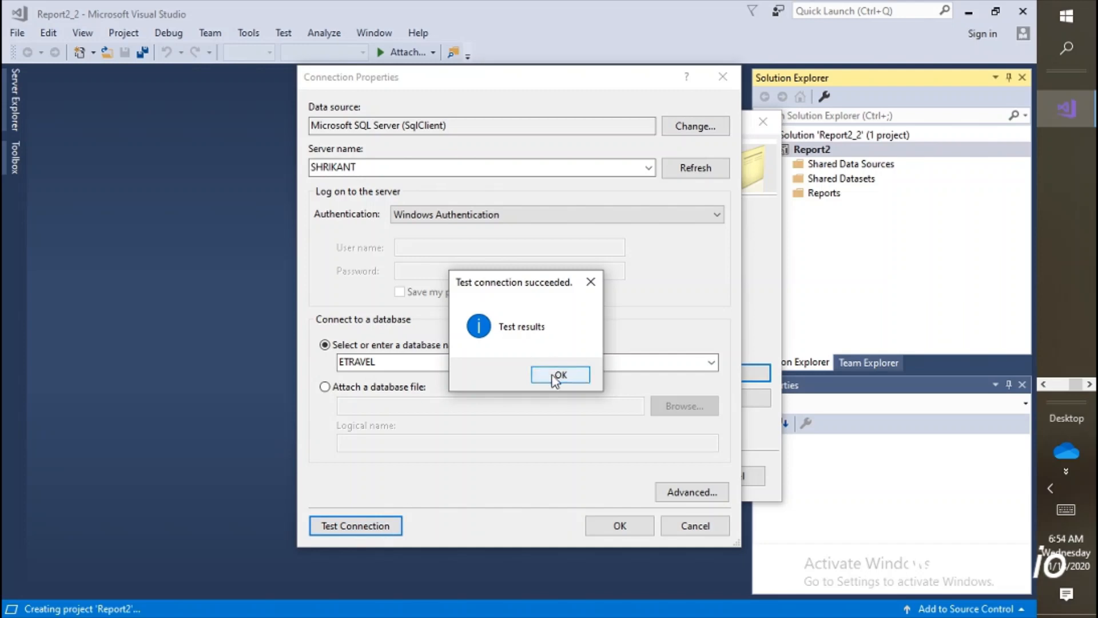
pyautogui.click(555, 377)
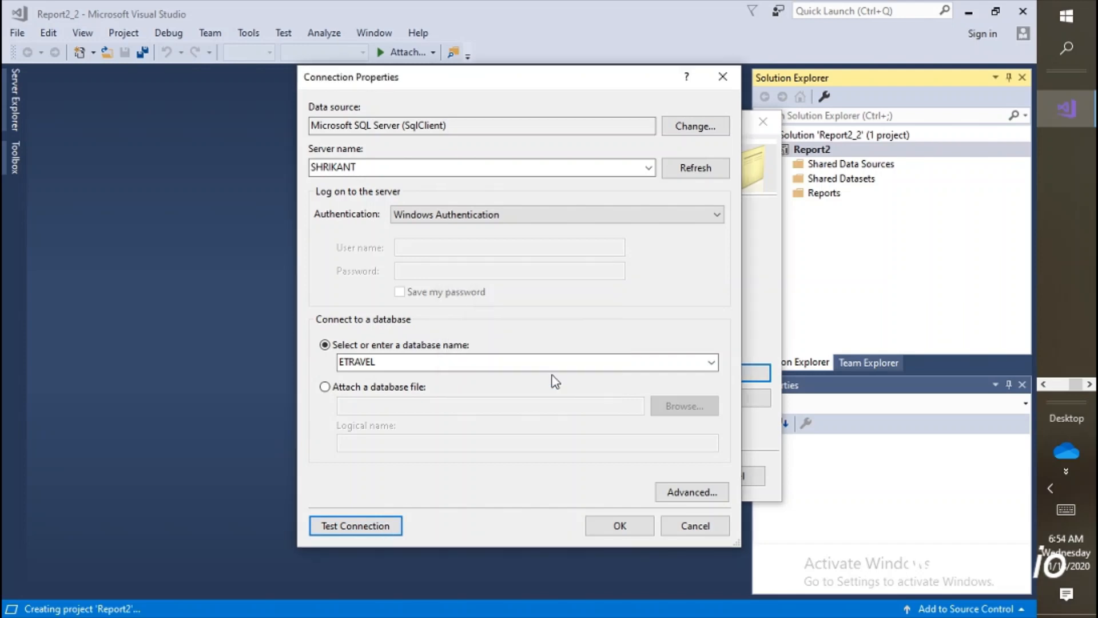
pyautogui.click(618, 525)
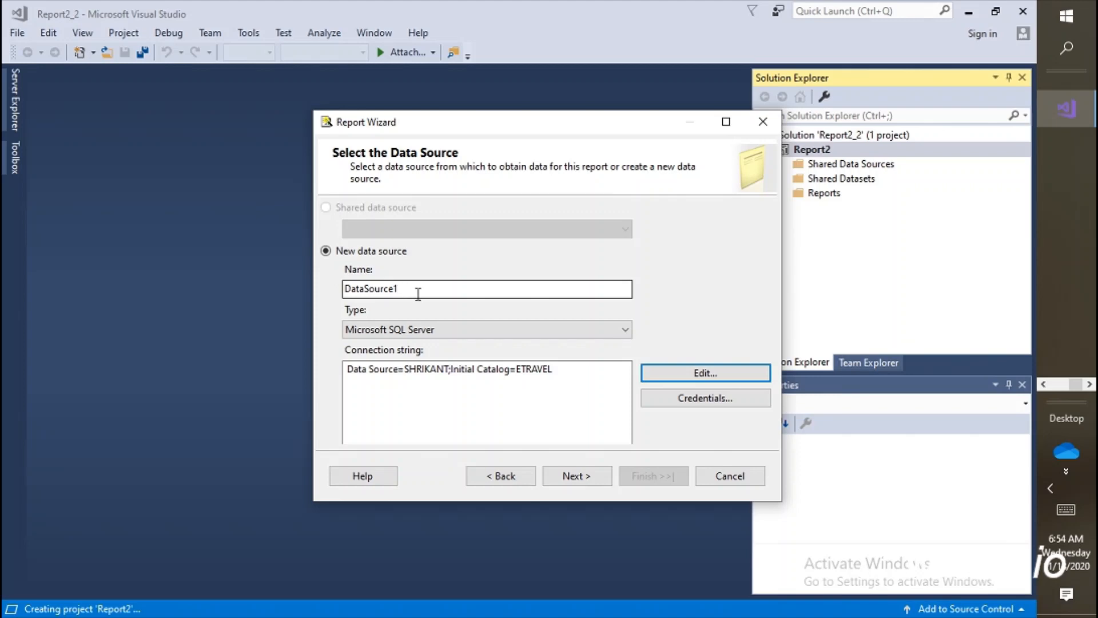
pyautogui.click(600, 474)
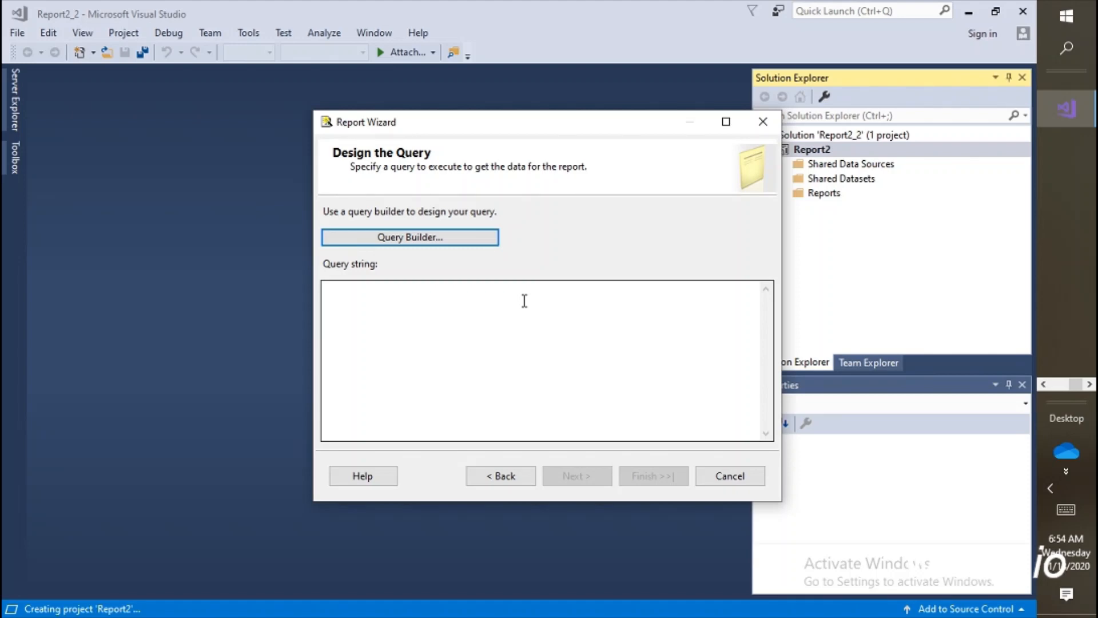
# - Write the report query "select 1 Id, 'Emp1' Name union select 2 Id , 'Emp2' Name"
pyautogui.click(525, 301)
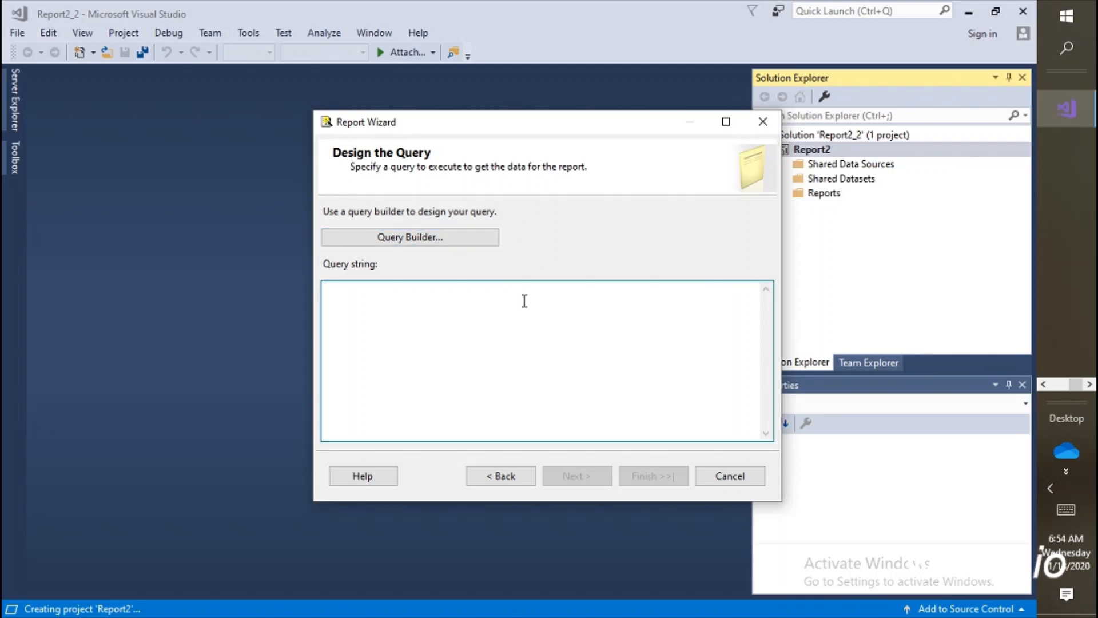
pyautogui.write('select ')
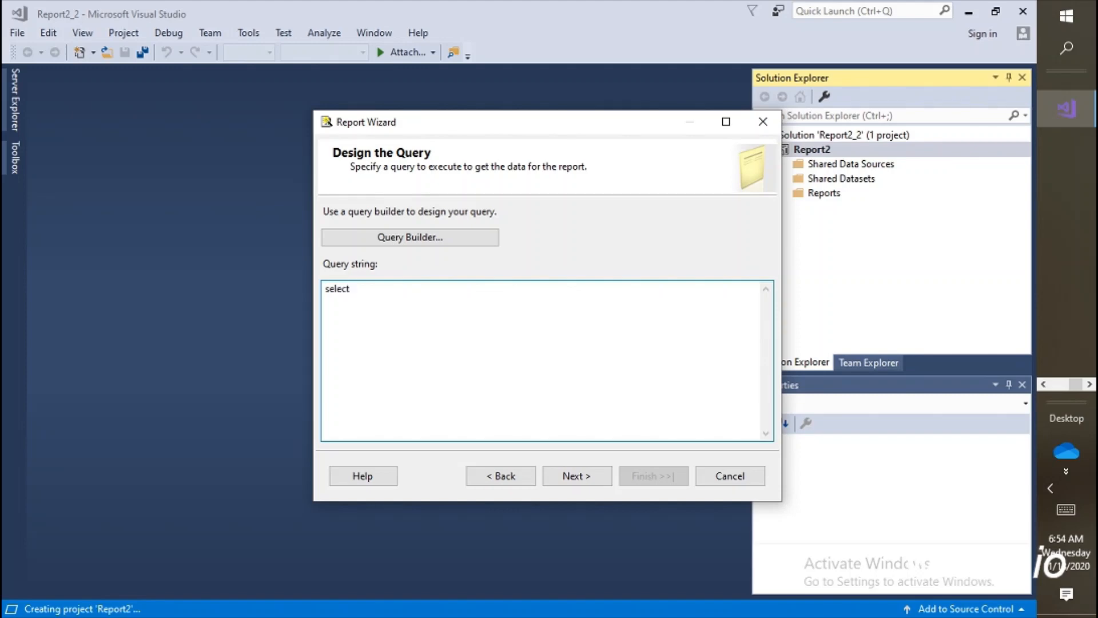
pyautogui.write("1 Id, 'Emp1' Name")
pyautogui.press('Return')
pyautogui.write('union')
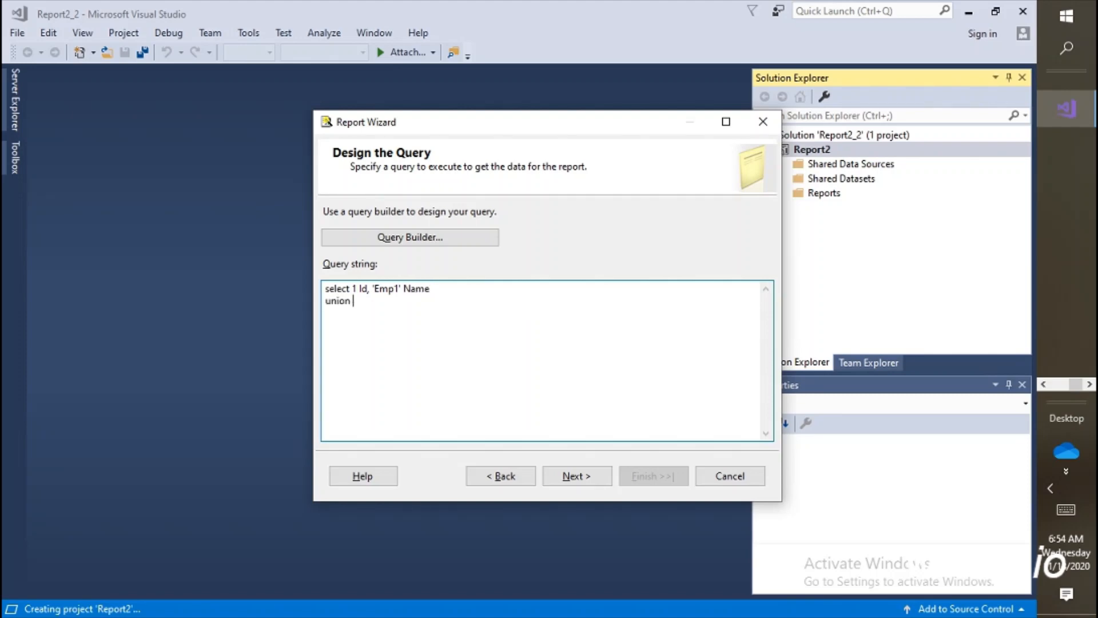
pyautogui.press('Return')
pyautogui.write("select 2 Id , 'Emp2' Name")
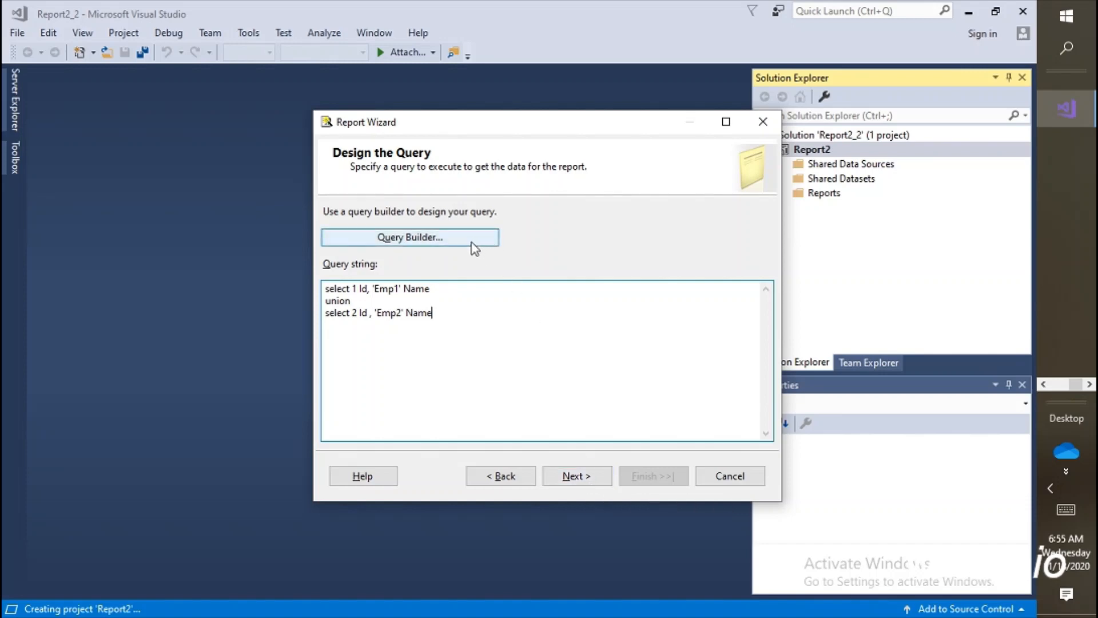
# - Open the report query in the Query Builder and look over its pane display options
pyautogui.hotkey('ctrl', 'a')
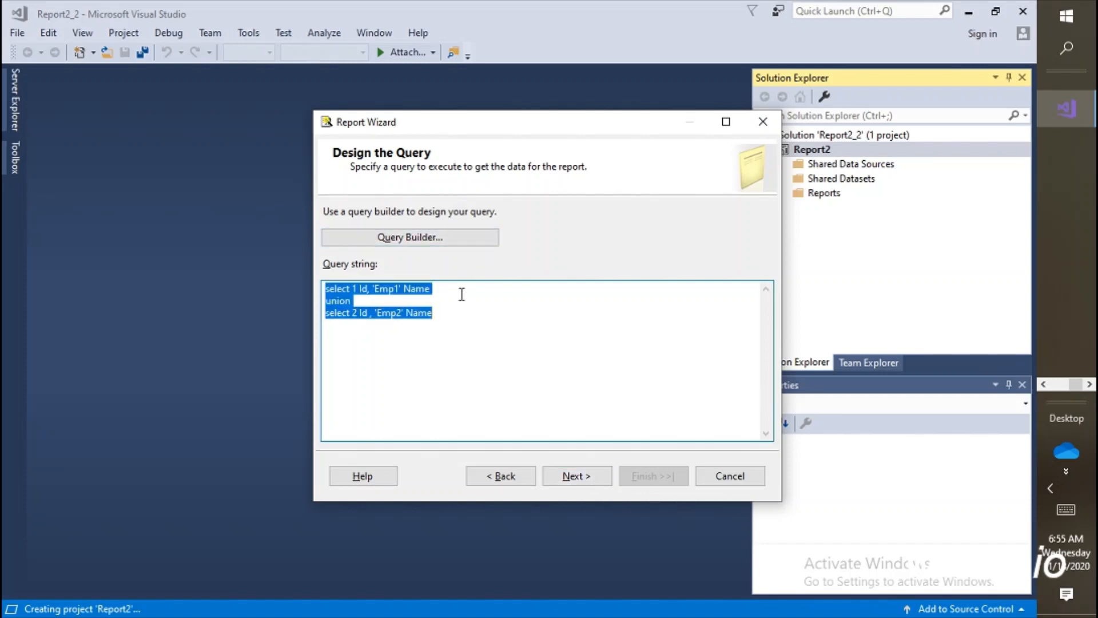
pyautogui.click(457, 241)
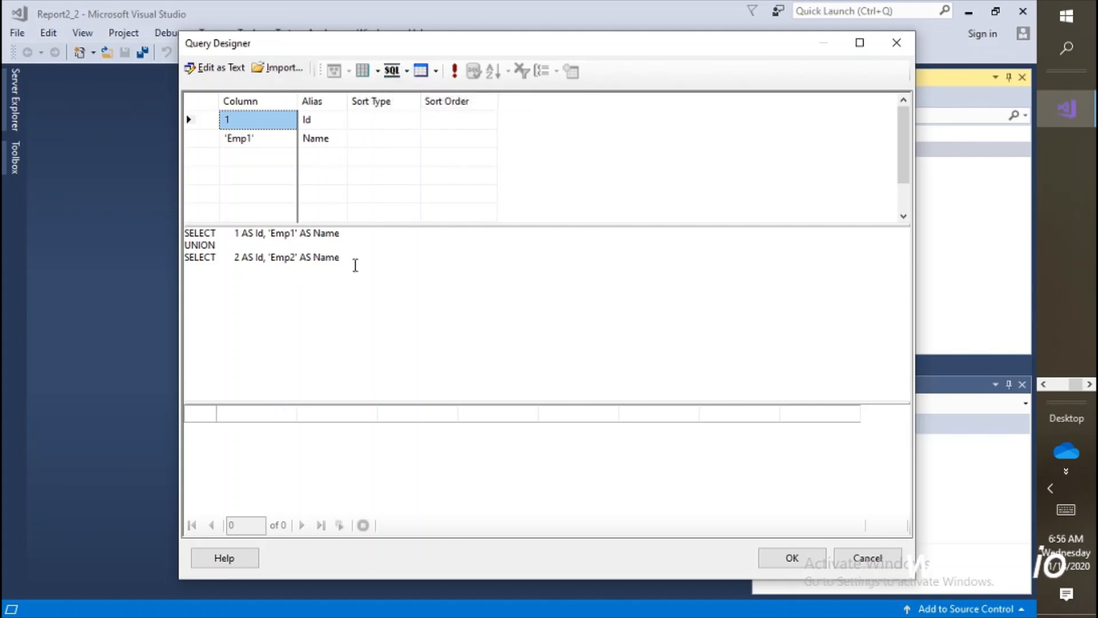
pyautogui.click(375, 261)
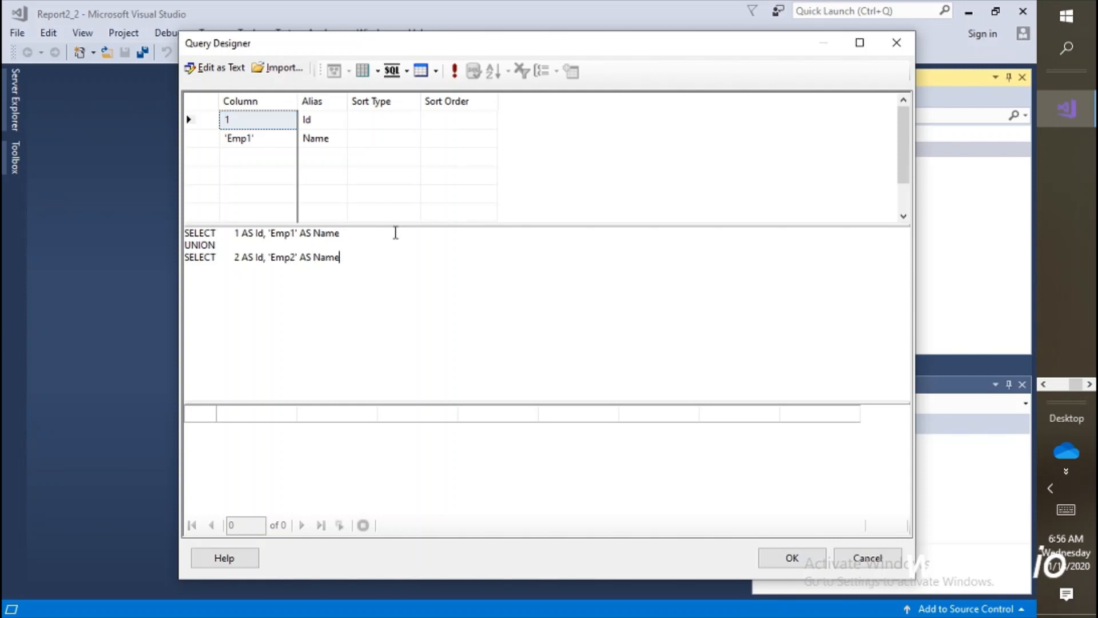
pyautogui.click(405, 72)
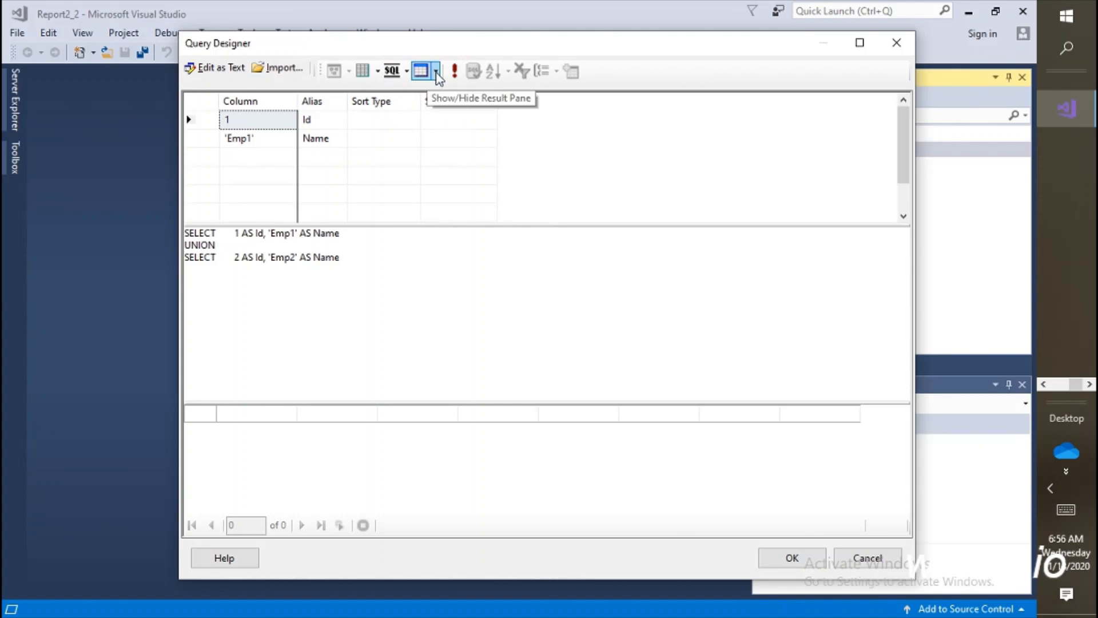
pyautogui.click(377, 72)
pyautogui.click(366, 89)
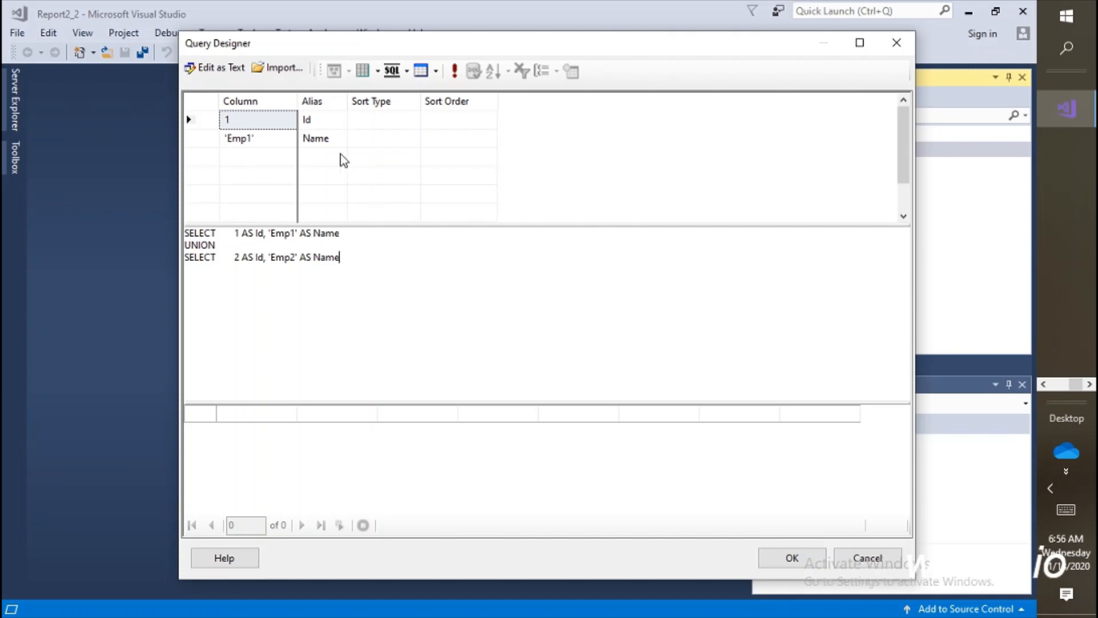
# - Duplicate the UNION and second SELECT clause at the end of the query, and set the copy's Id to 3
pyautogui.moveTo(353, 260); pyautogui.dragTo(182, 245)
pyautogui.hotkey('ctrl', 'c')
pyautogui.click(355, 254)
pyautogui.press('Return')
pyautogui.hotkey('ctrl', 'v')
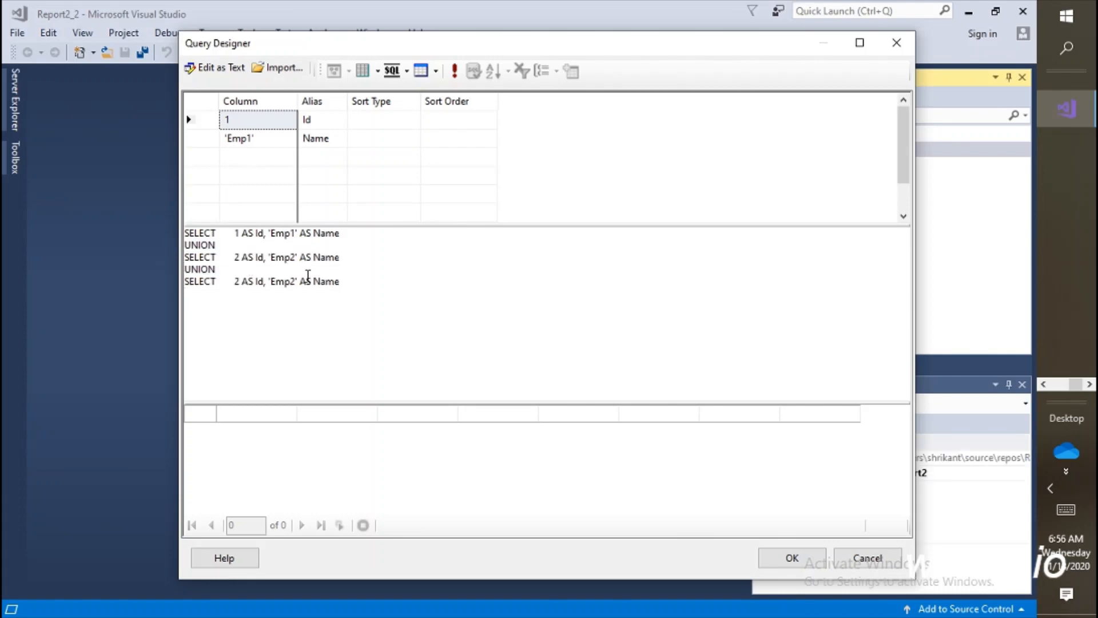
pyautogui.press('BackSpace')
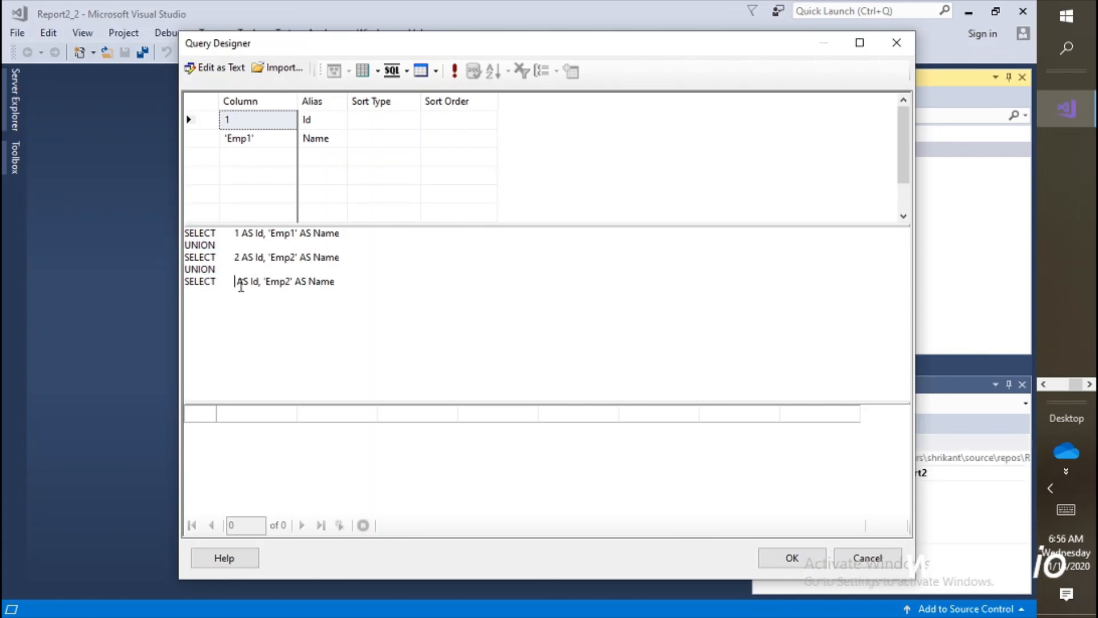
pyautogui.write('3')
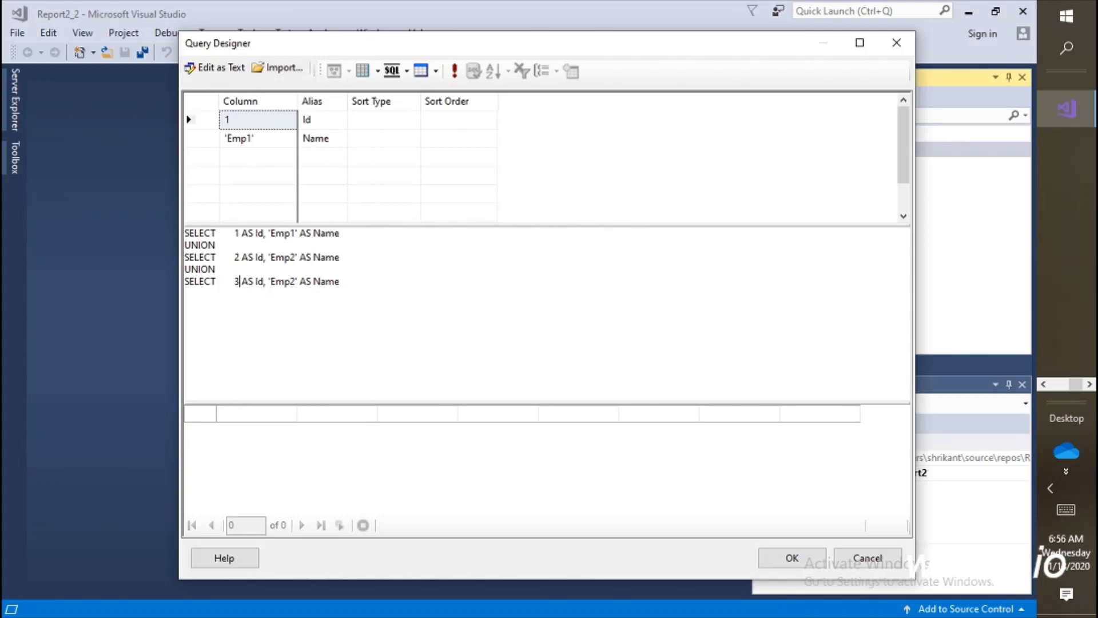
# - Change the employee name in the third SELECT clause to Emp3, ignoring the parsing errors to keep the edited text
pyautogui.click(298, 282)
pyautogui.press('BackSpace')
pyautogui.write('3')
pyautogui.press('BackSpace')
pyautogui.press('BackSpace')
pyautogui.write('3')
pyautogui.click(194, 451)
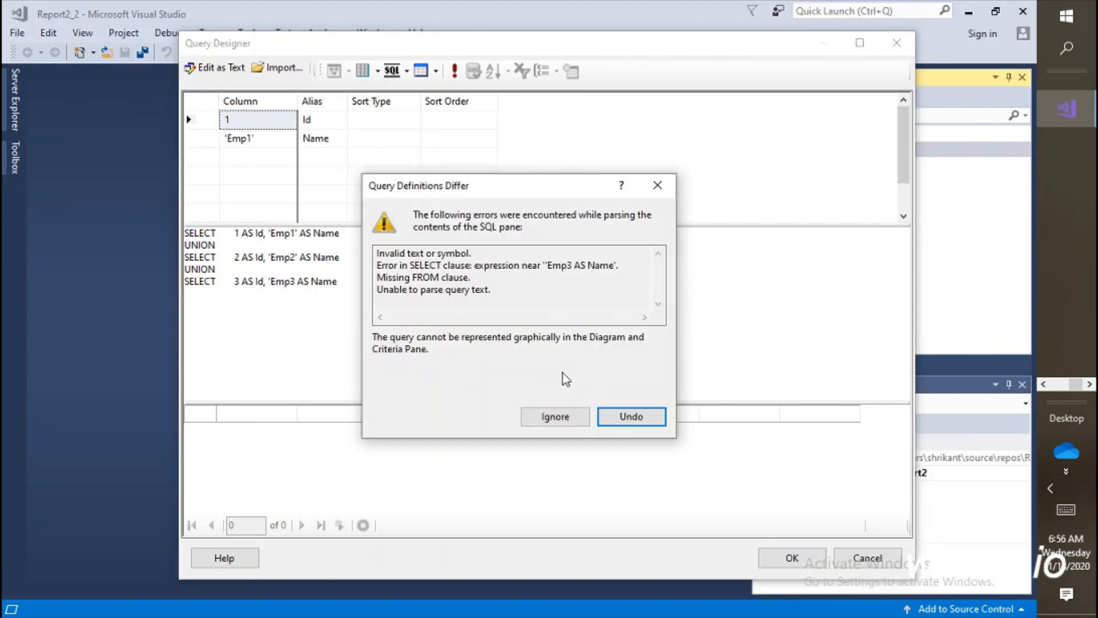
pyautogui.click(573, 416)
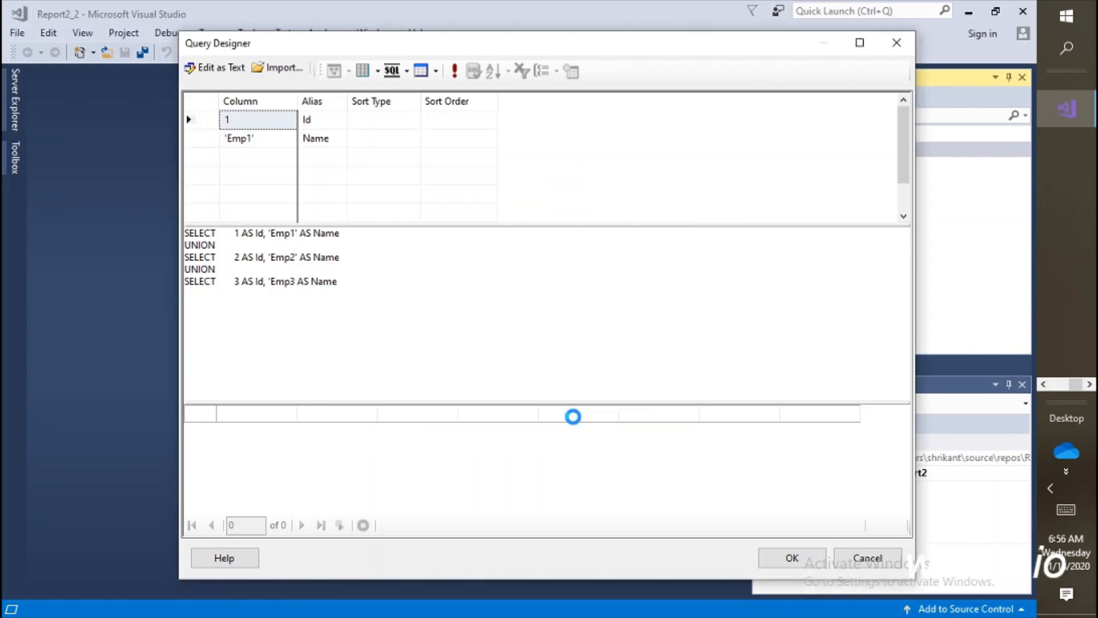
# - Add the missing closing quote after Emp3, and run the query to check all its result rows
pyautogui.click(296, 281)
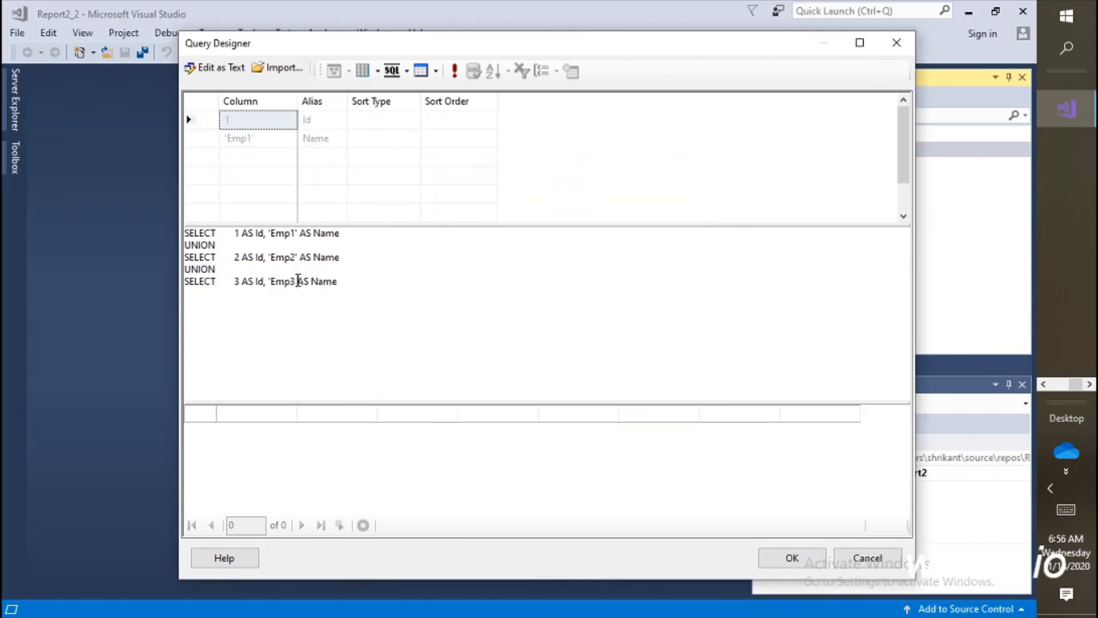
pyautogui.write("'")
pyautogui.click(517, 145)
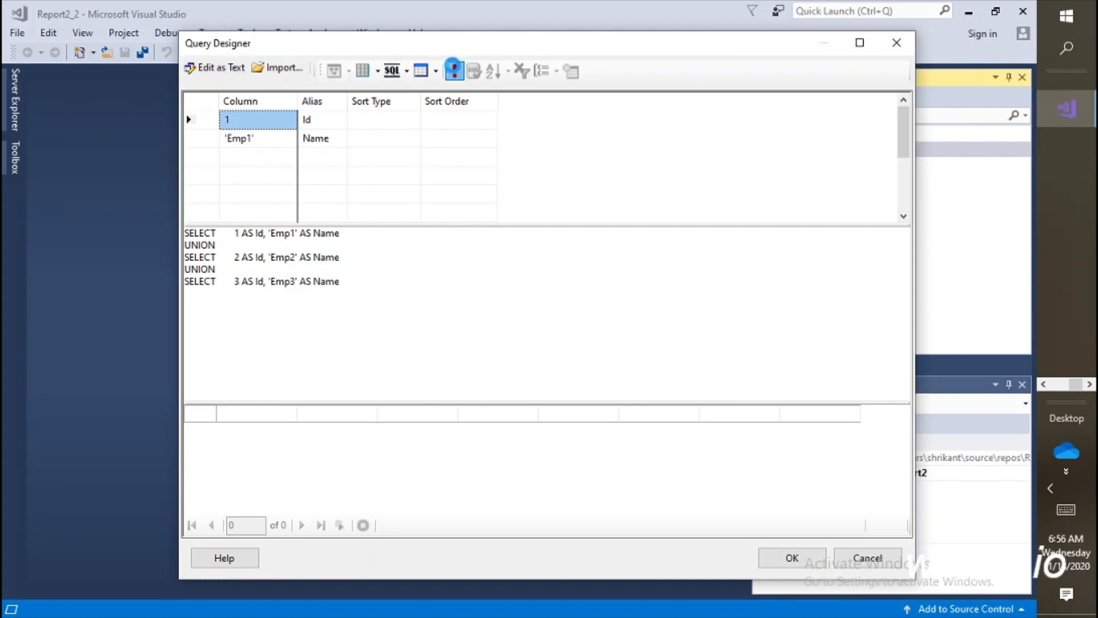
pyautogui.click(454, 69)
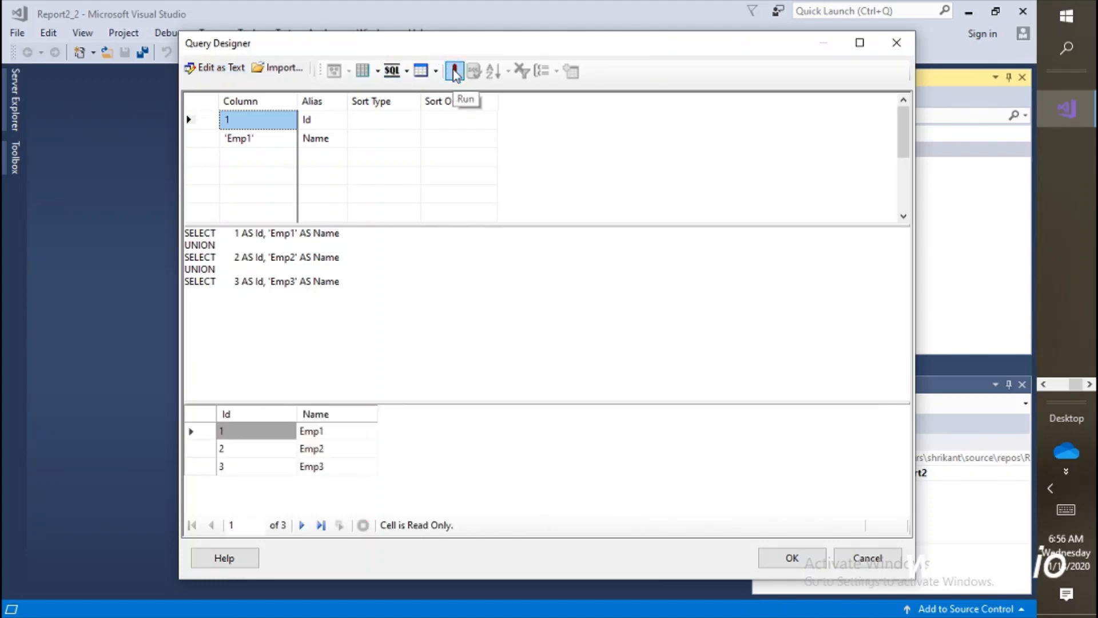
pyautogui.click(196, 417)
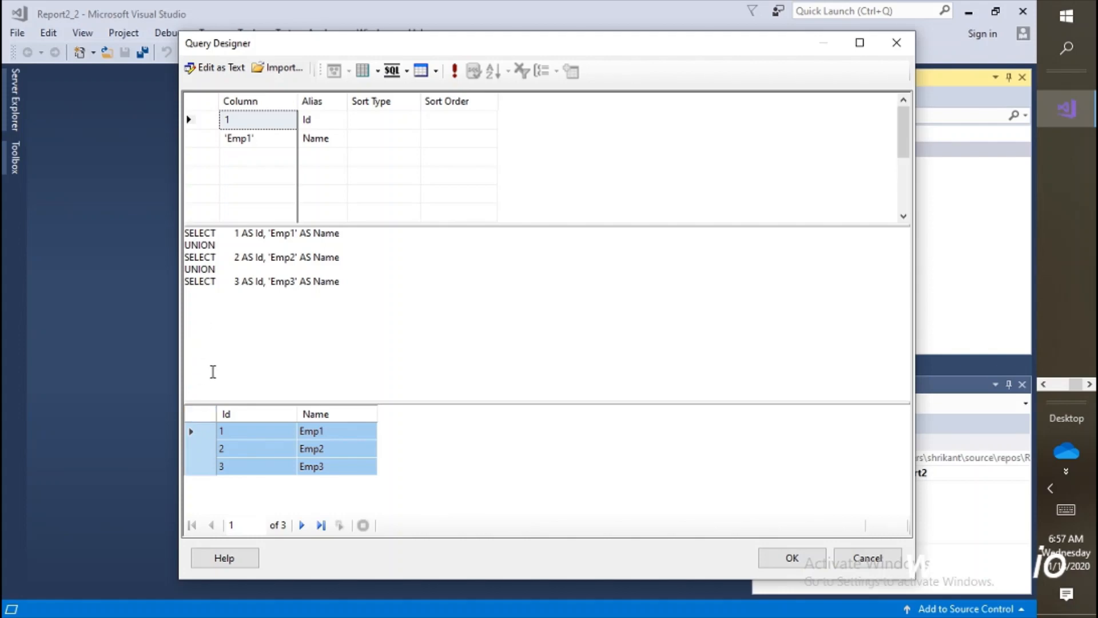
# - Check the second and third result rows, accept the query, and continue to the report type selection
pyautogui.click(204, 451)
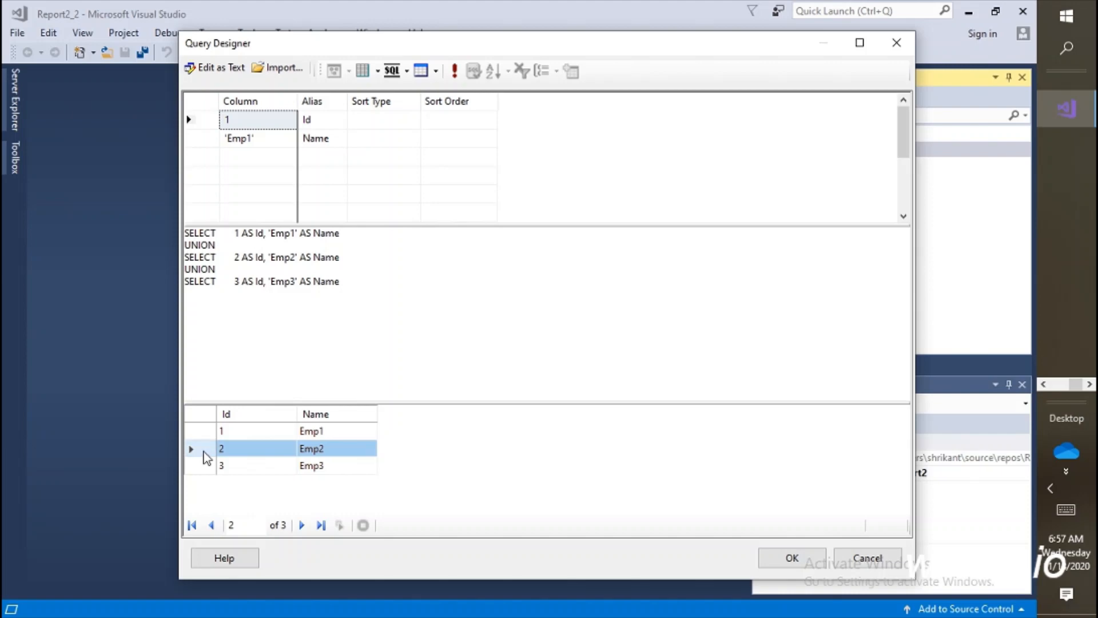
pyautogui.click(203, 465)
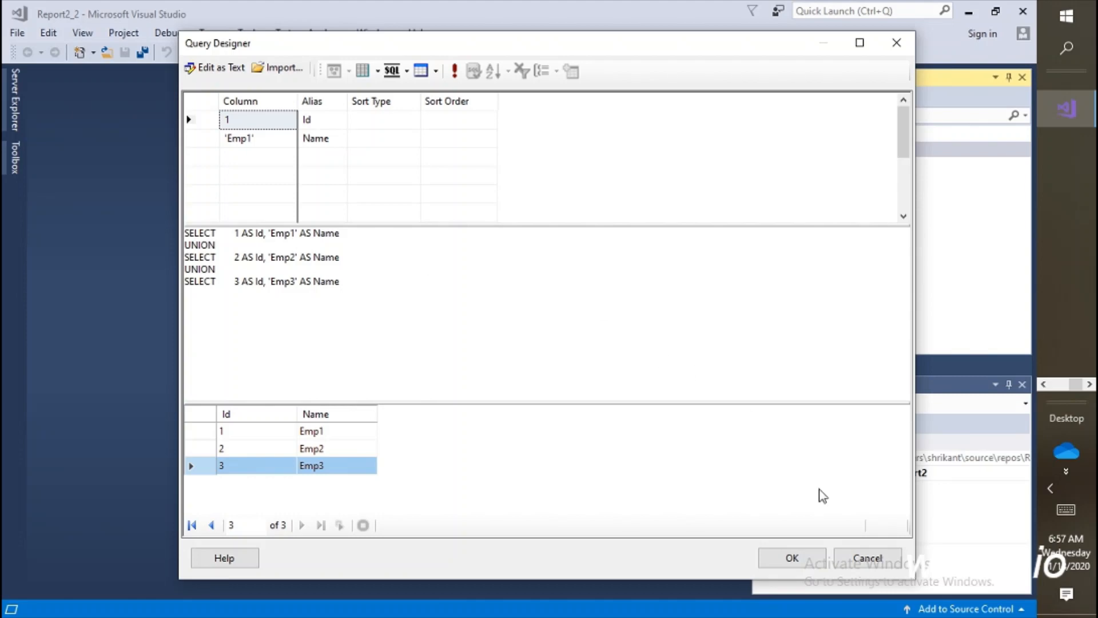
pyautogui.click(794, 557)
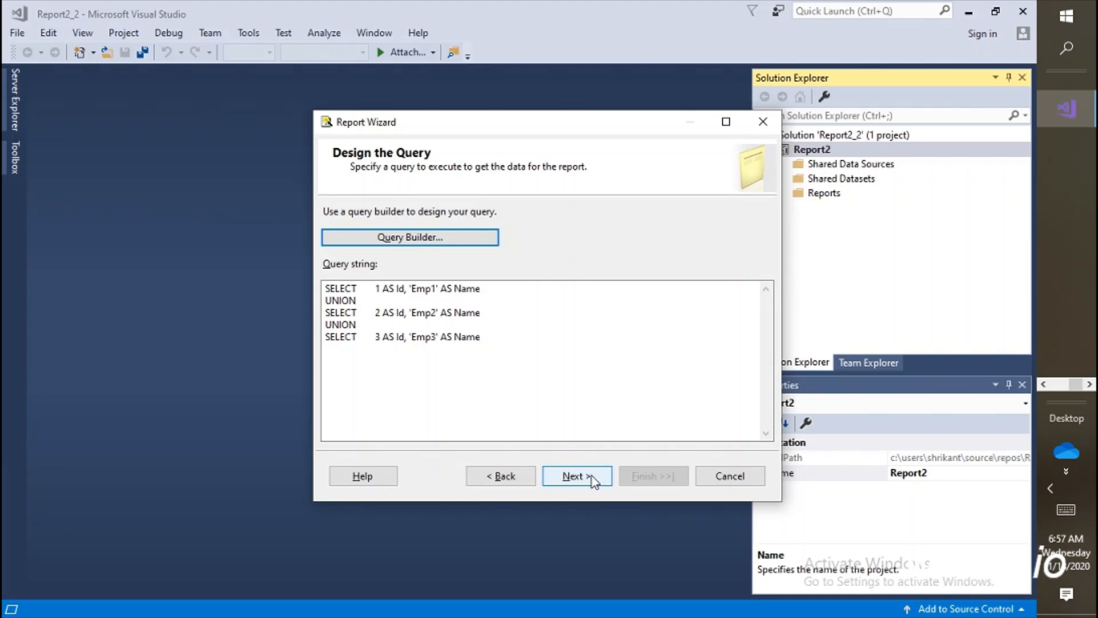
pyautogui.click(592, 480)
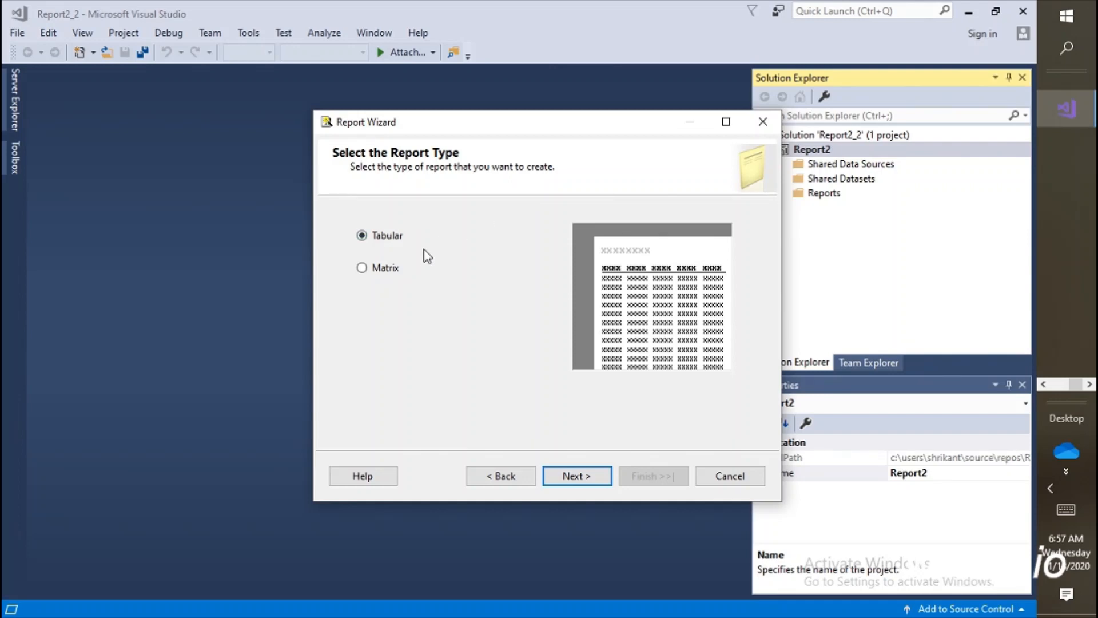
# - Compare the Matrix layout, choose the Tabular report type, and add the Id and Name fields to the table details
pyautogui.click(386, 273)
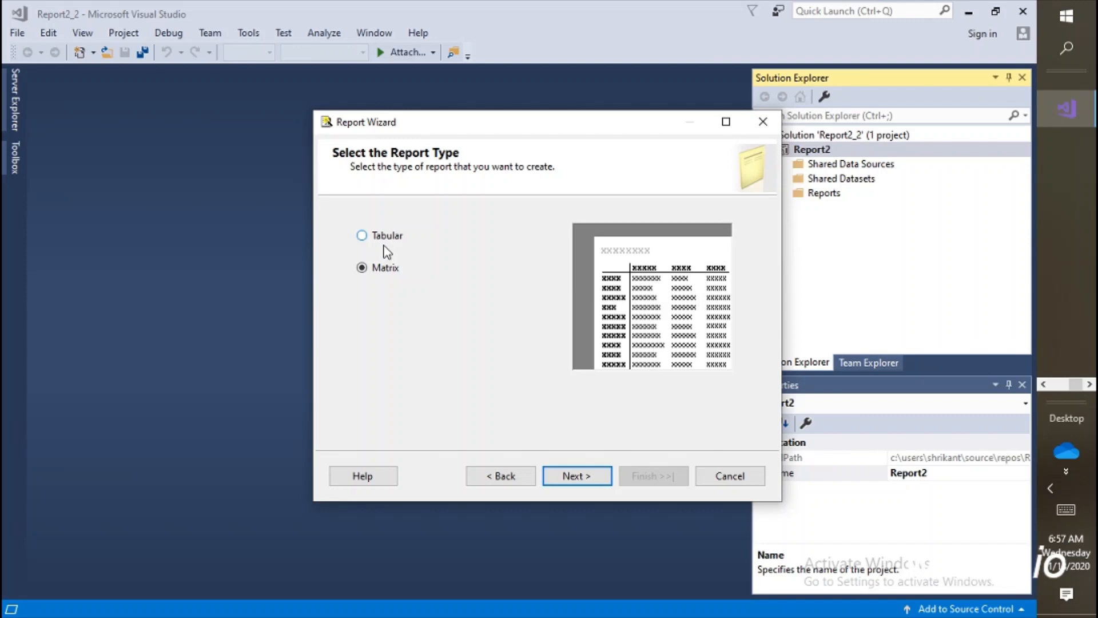
pyautogui.click(387, 239)
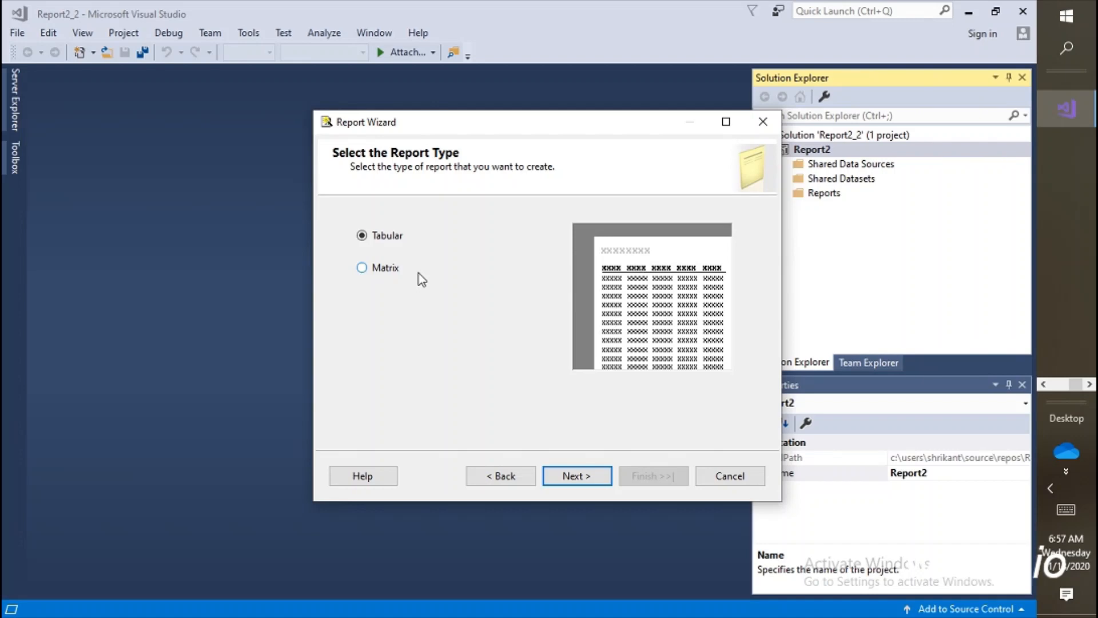
pyautogui.click(577, 476)
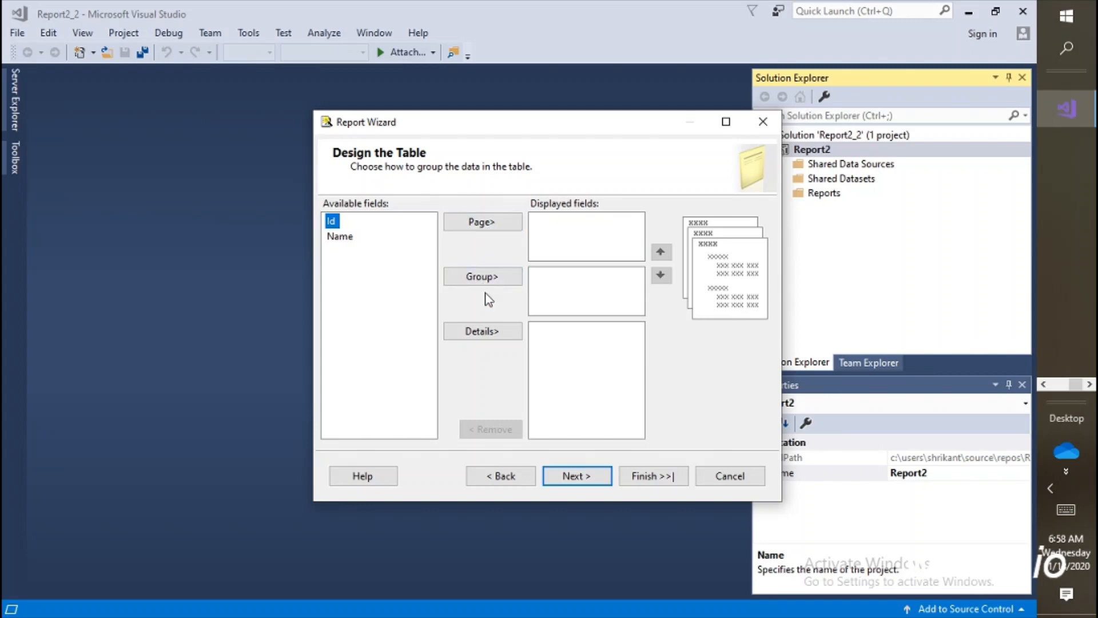
pyautogui.click(492, 334)
pyautogui.click(492, 335)
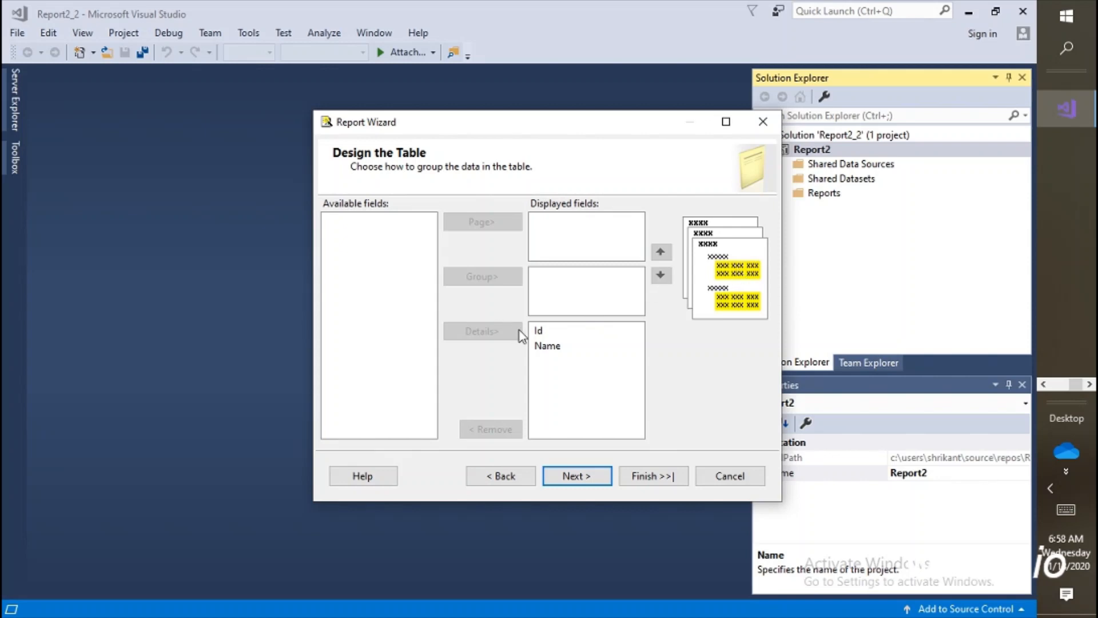
# - Try the Id field as a grouping field instead of a details field
pyautogui.click(540, 332)
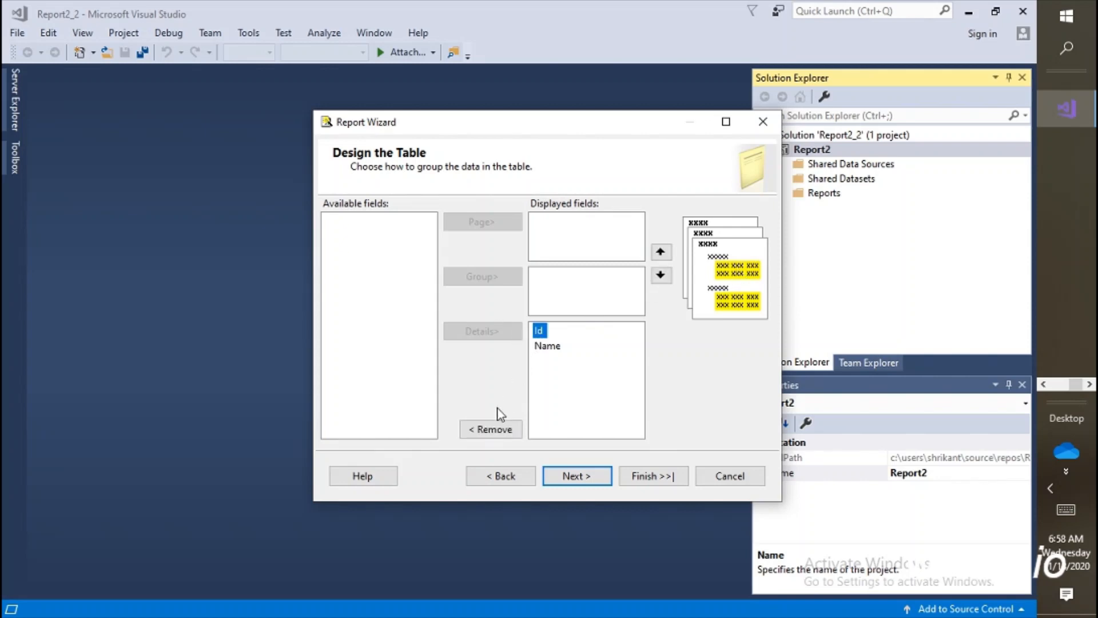
pyautogui.click(489, 430)
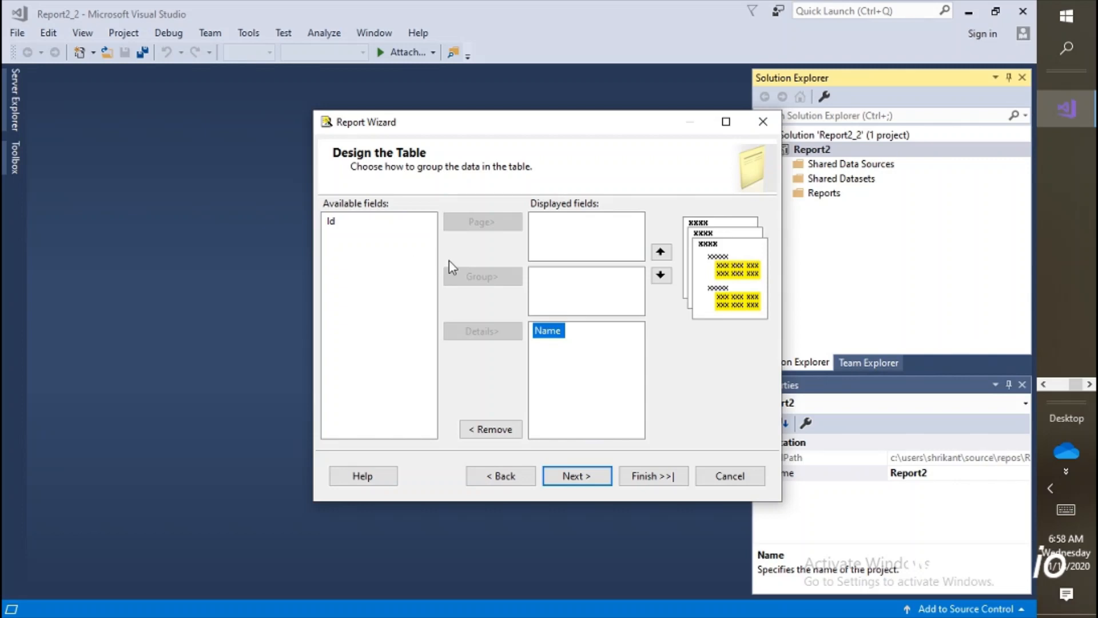
pyautogui.click(387, 266)
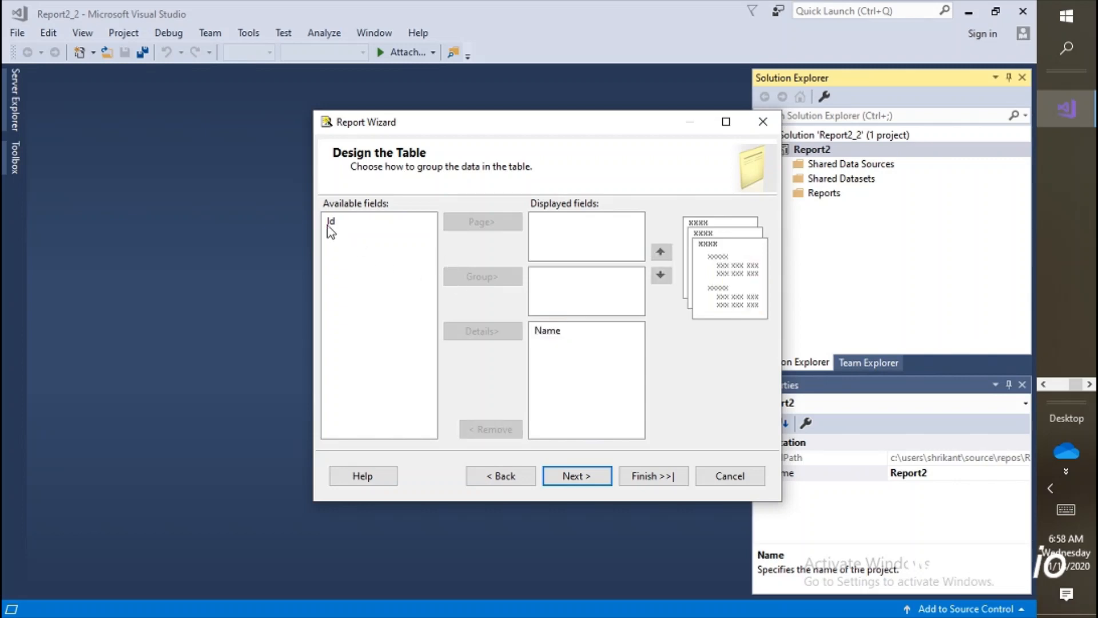
pyautogui.click(330, 224)
pyautogui.click(474, 279)
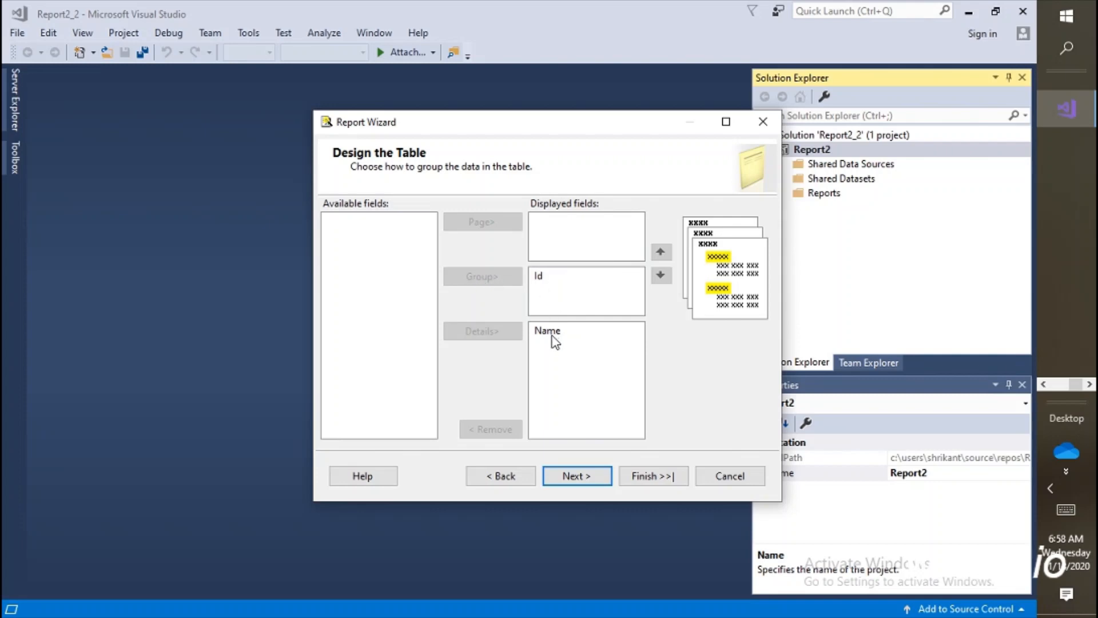
# - Return Id from the grouping to the details, and re-add Name so the fields are ordered Id, Name
pyautogui.click(542, 280)
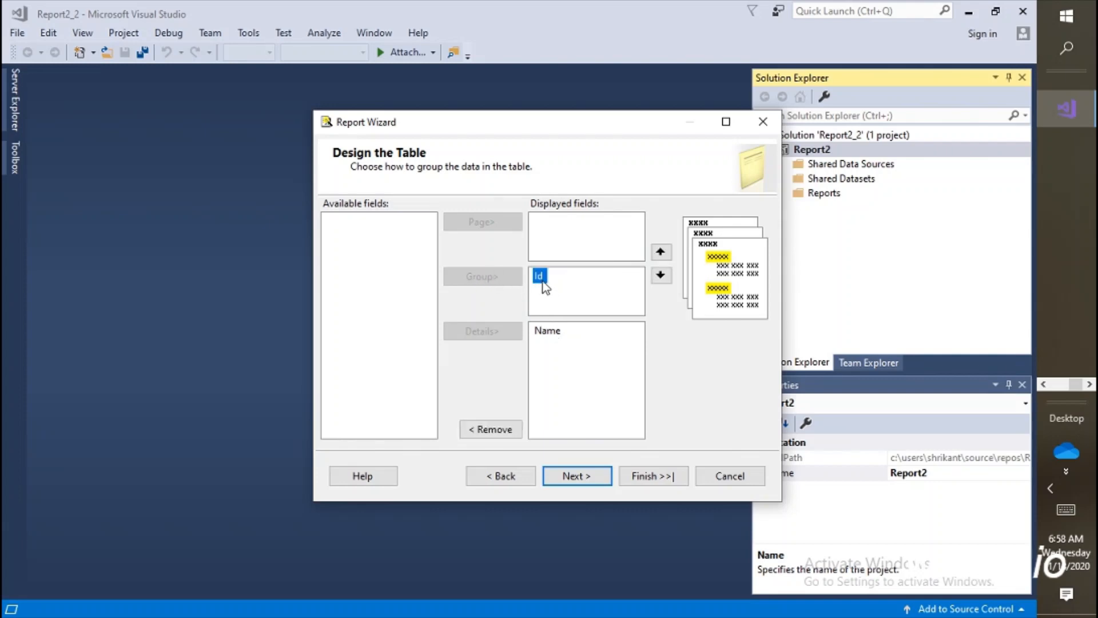
pyautogui.click(502, 429)
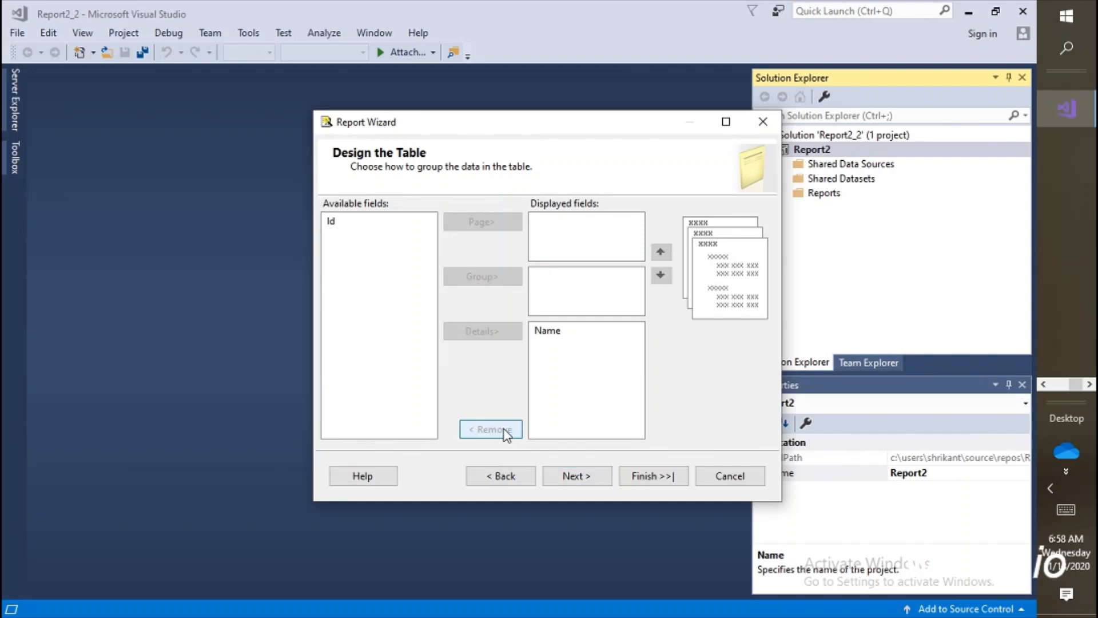
pyautogui.click(330, 222)
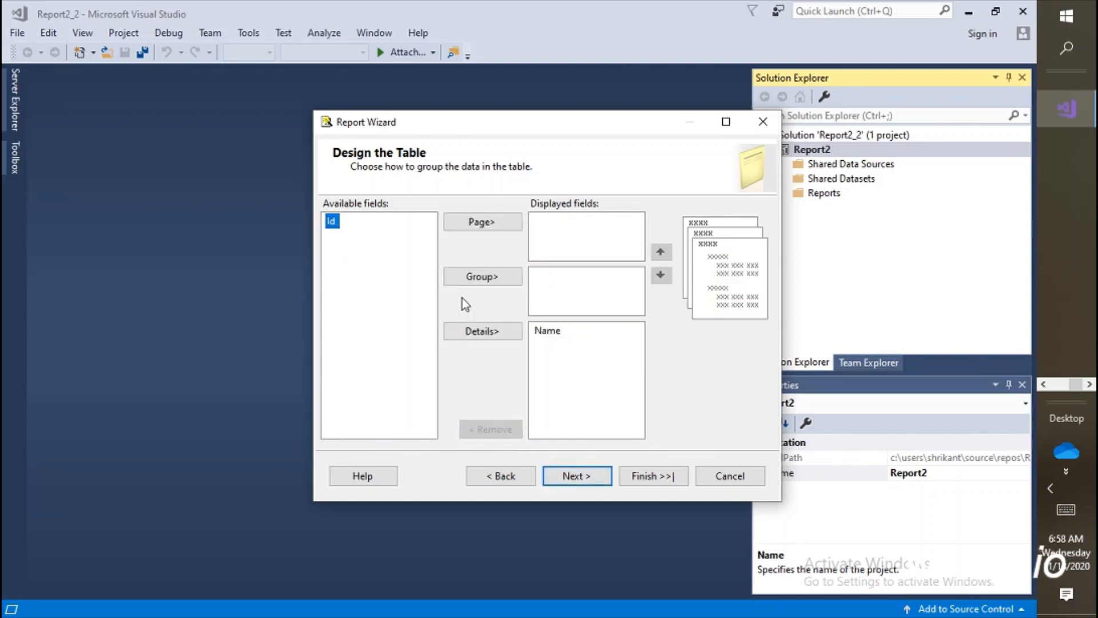
pyautogui.click(488, 333)
pyautogui.click(547, 332)
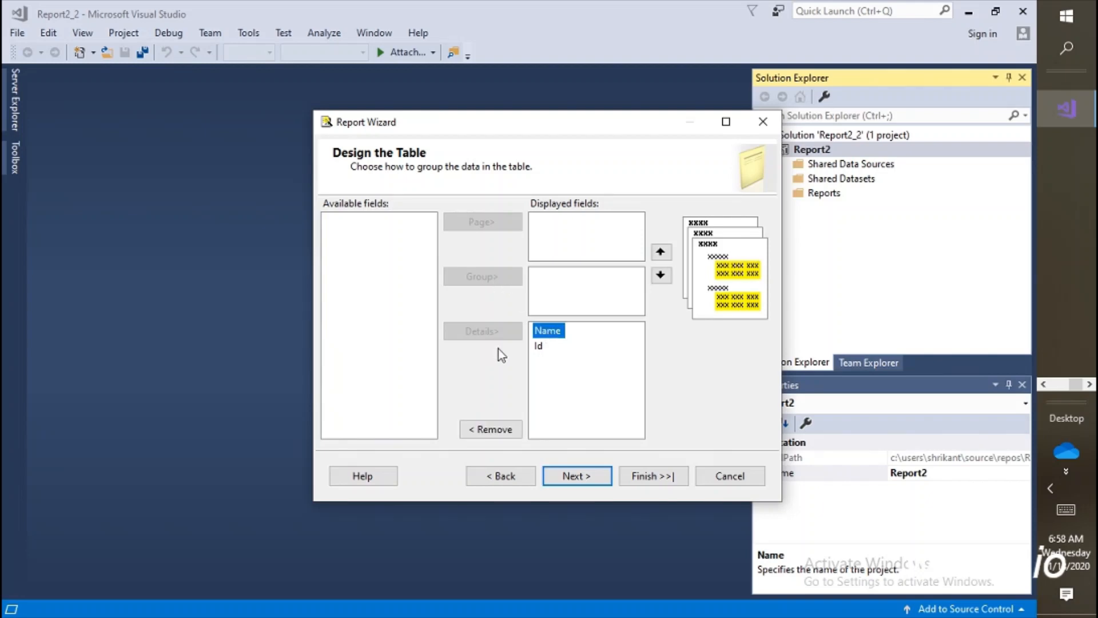
pyautogui.click(504, 433)
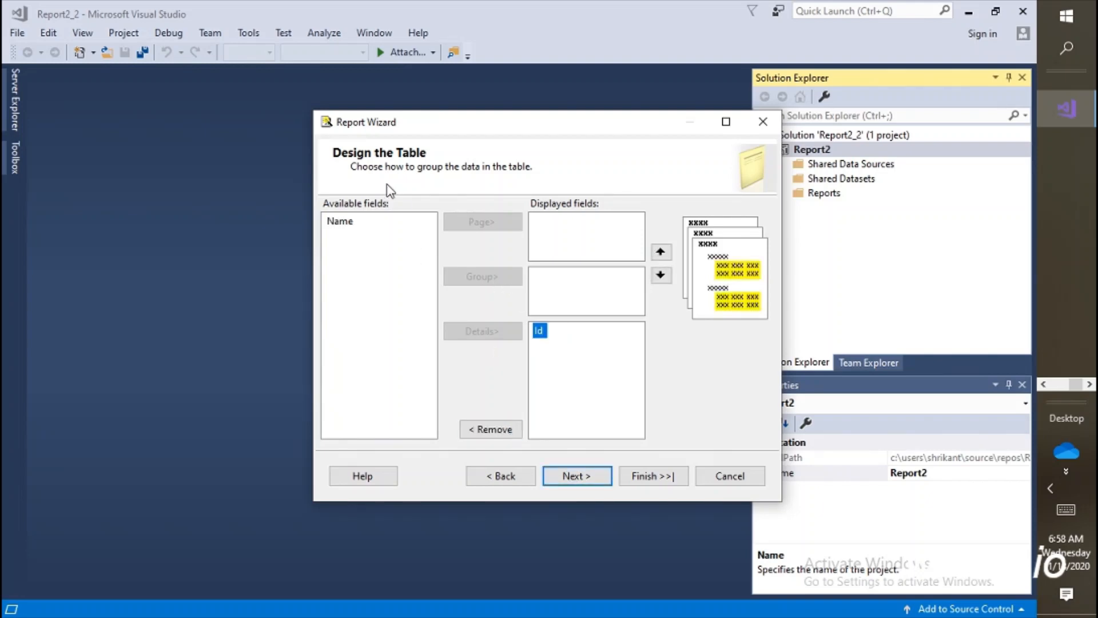
pyautogui.click(343, 222)
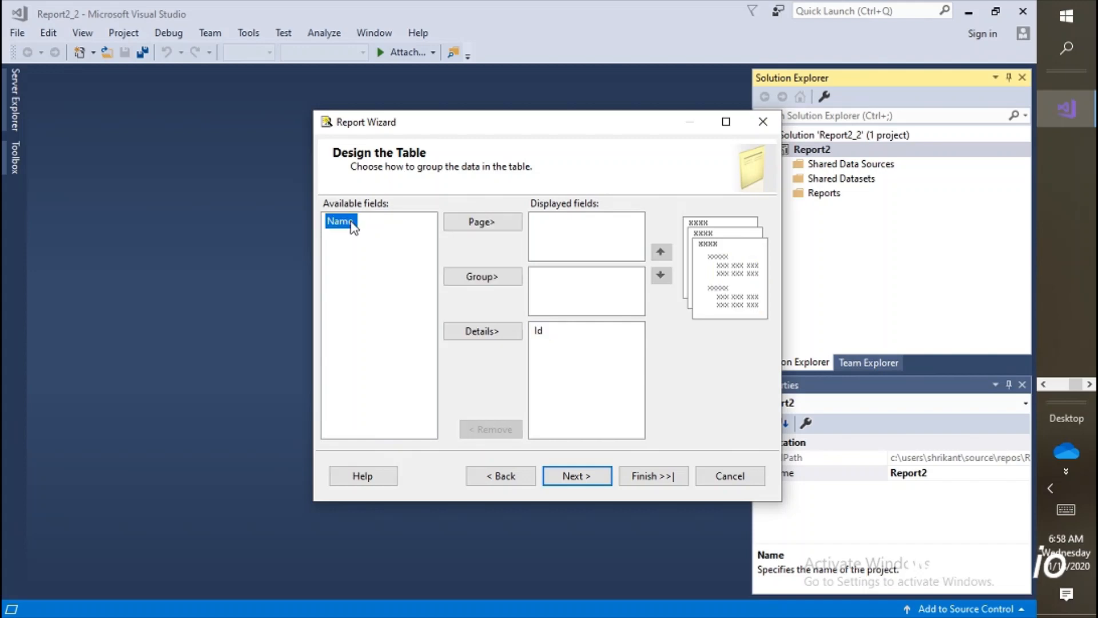
pyautogui.click(485, 325)
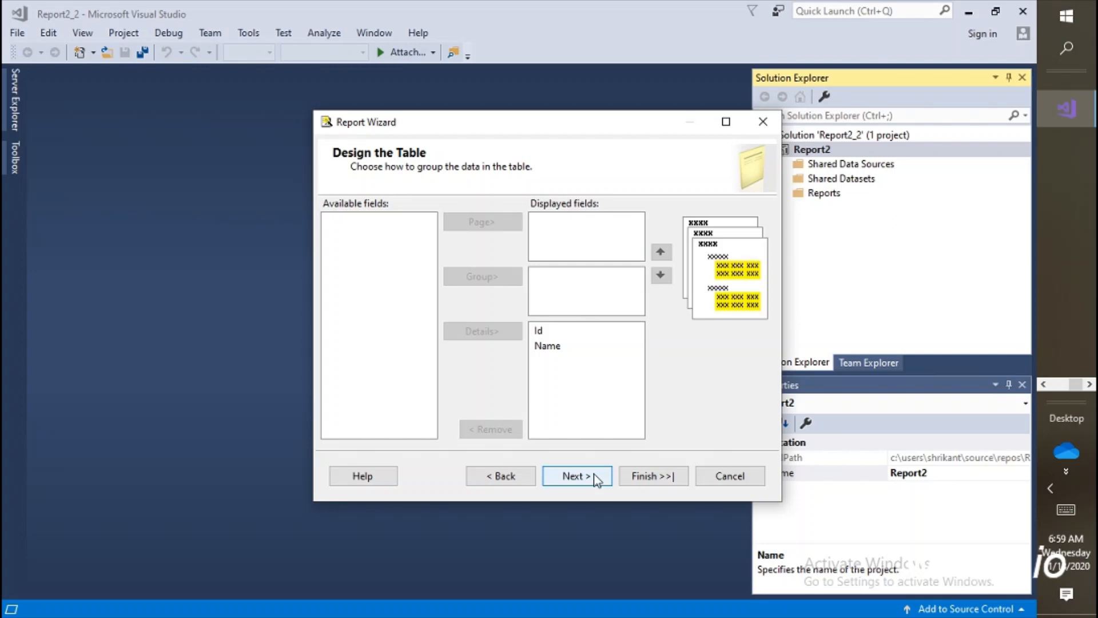
# - Name the report rdl1, review its summary, and finish the wizard to create it
pyautogui.click(594, 473)
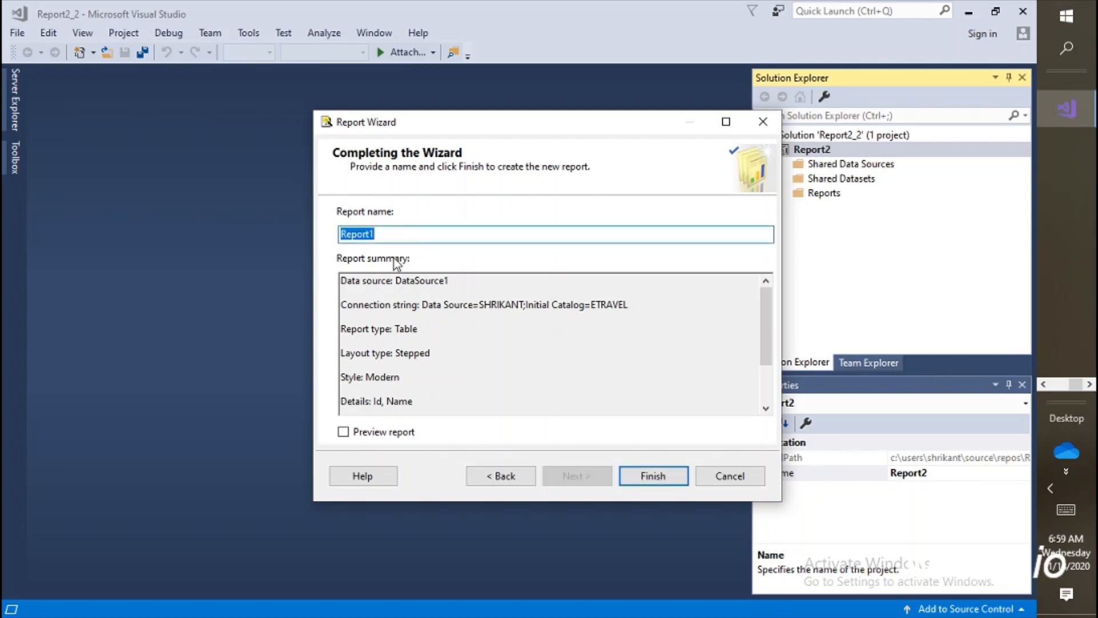
pyautogui.press('BackSpace')
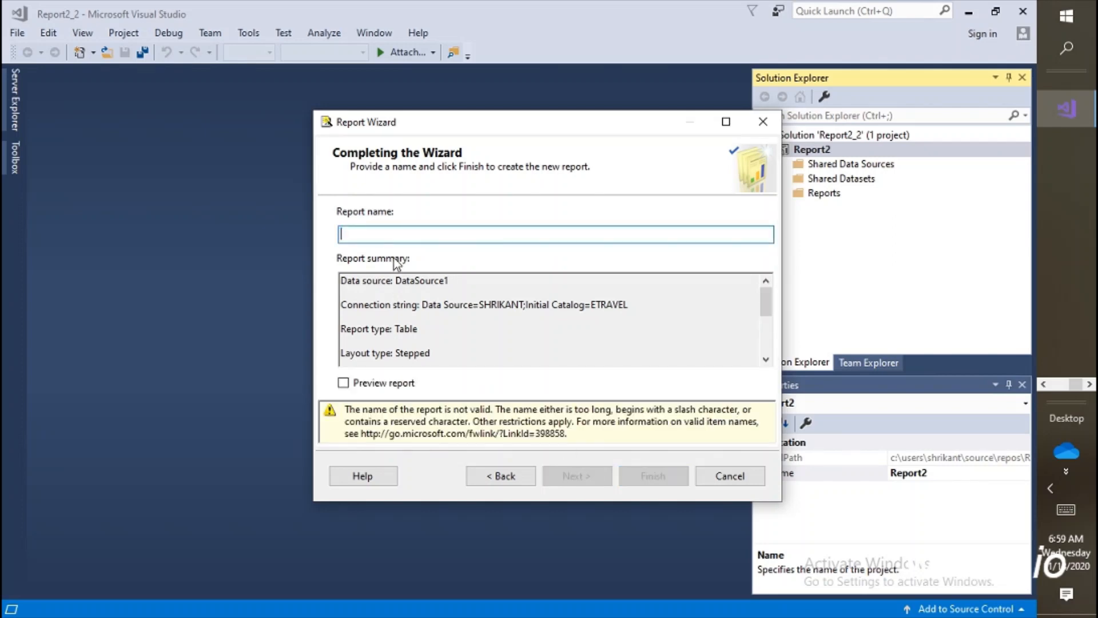
pyautogui.write('rd')
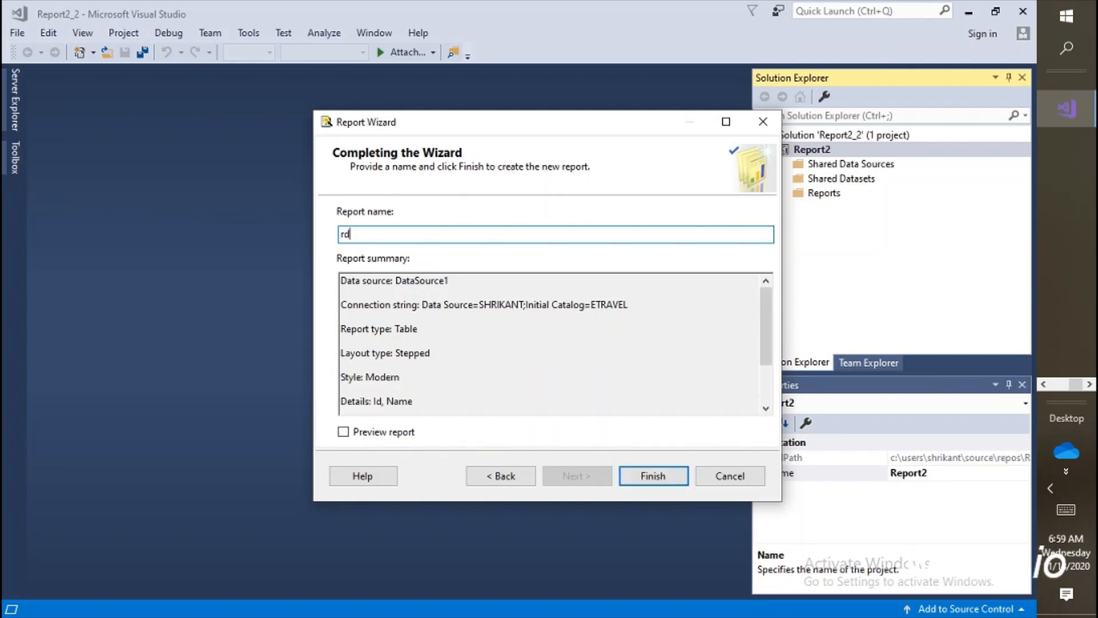
pyautogui.write('l1')
pyautogui.moveTo(765, 326); pyautogui.dragTo(766, 276)
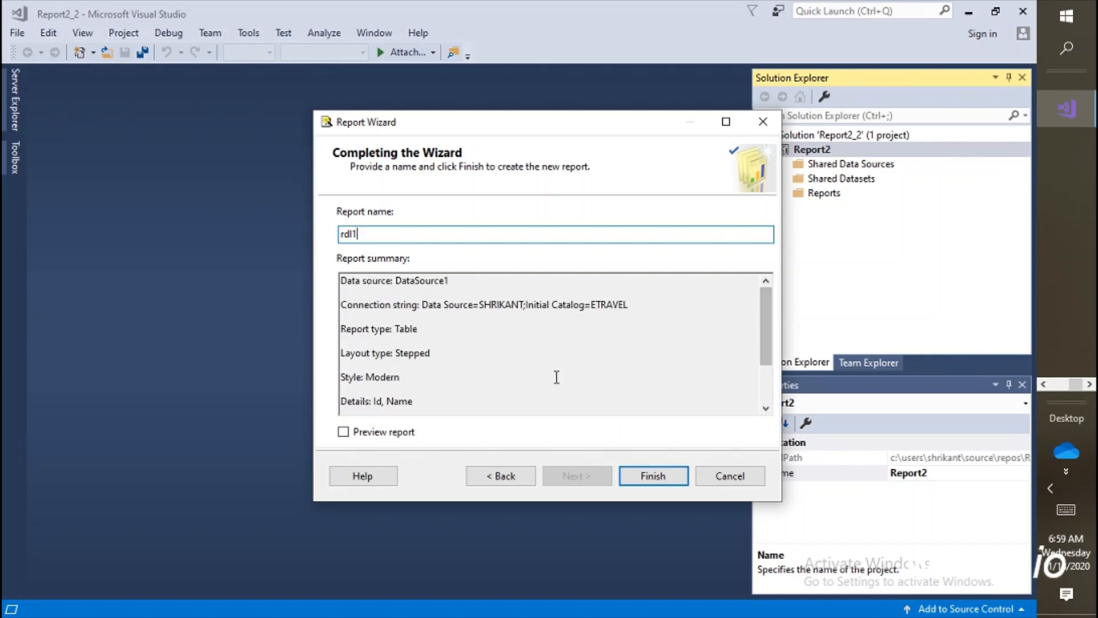
pyautogui.click(642, 476)
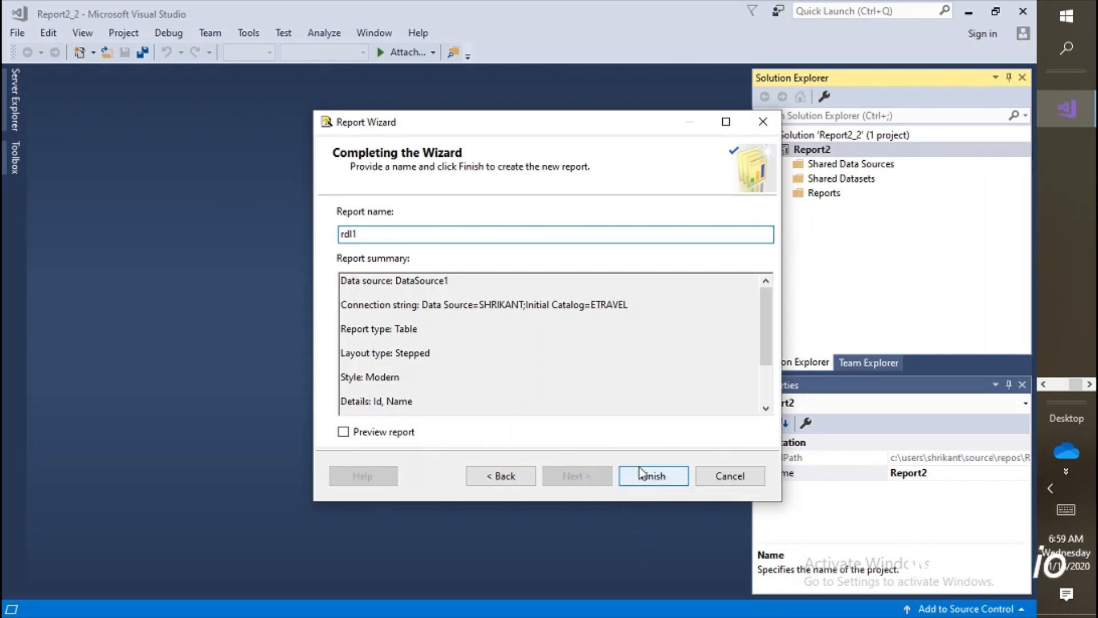
pyautogui.click(645, 474)
pyautogui.press('Return')
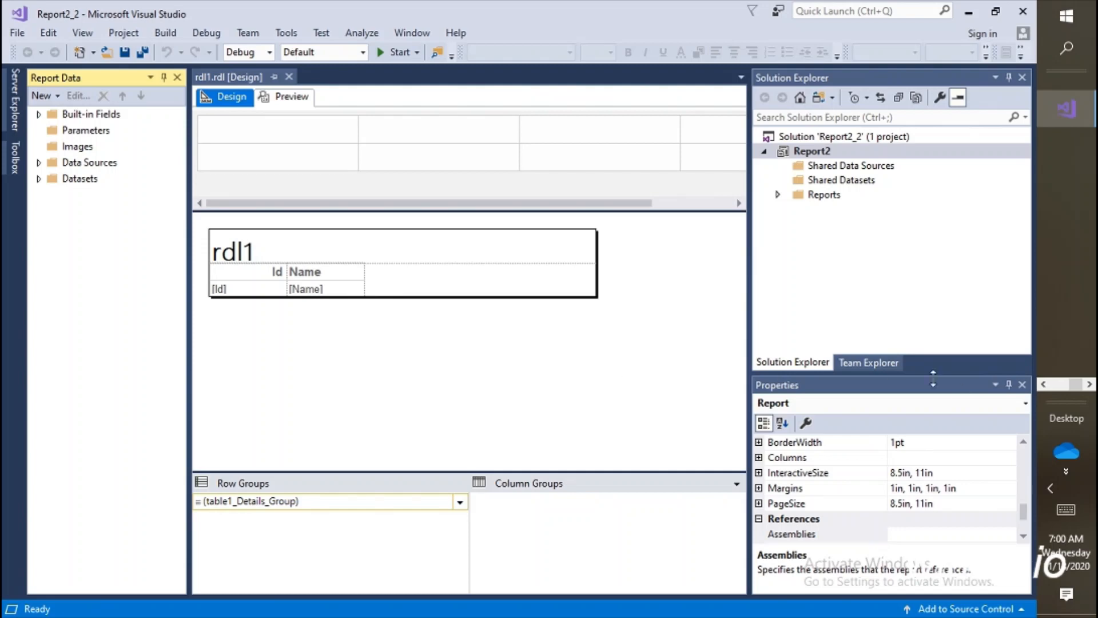
# - Expand the project's Reports folder and open rdl1.rdl in the designer
pyautogui.click(779, 195)
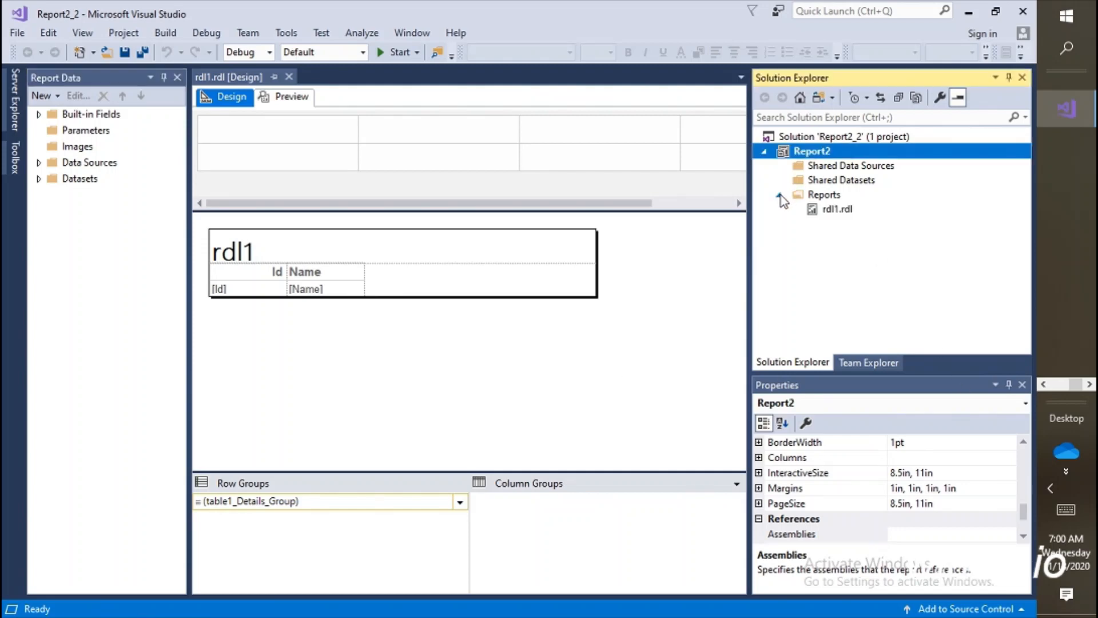
pyautogui.click(827, 212)
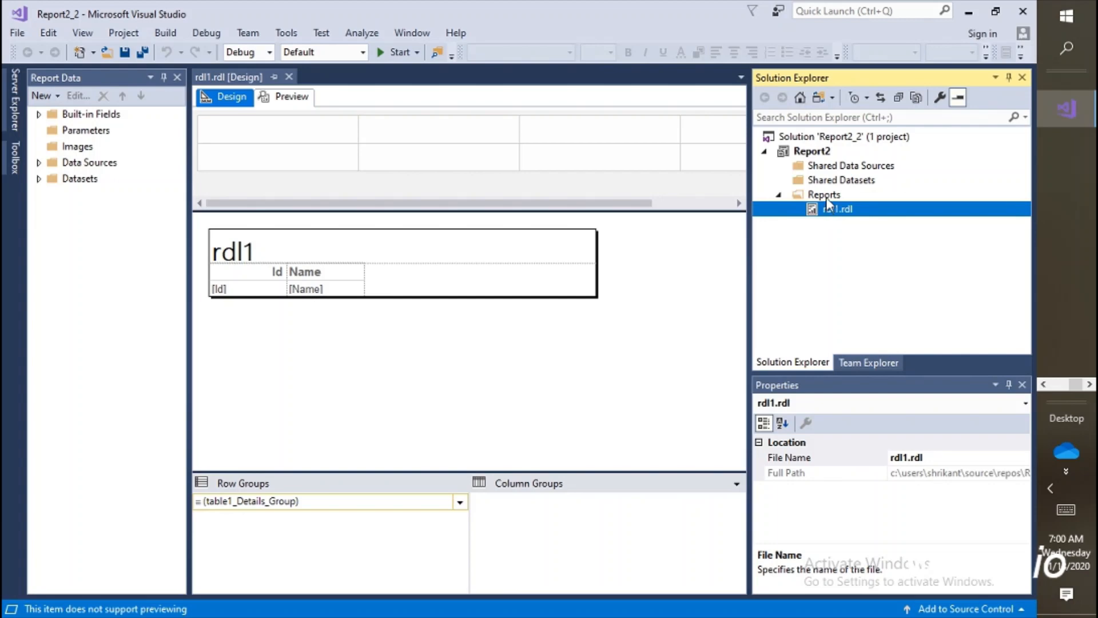
pyautogui.doubleClick(832, 211)
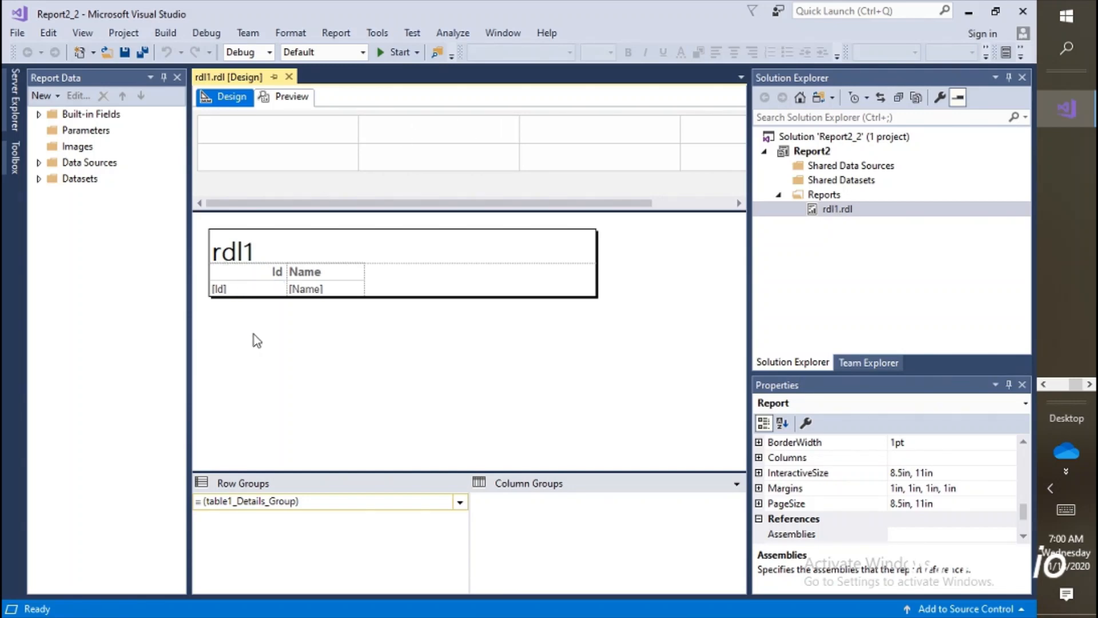
# - Examine the header and detail cells for Id and Name in the report table
pyautogui.click(266, 278)
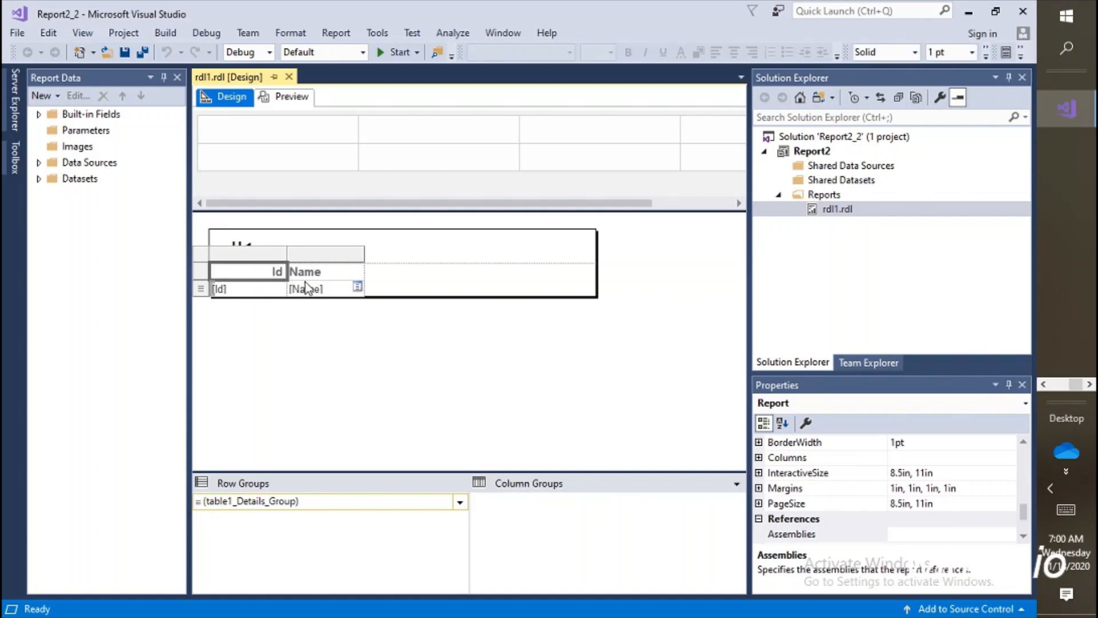
pyautogui.moveTo(336, 274); pyautogui.dragTo(269, 290)
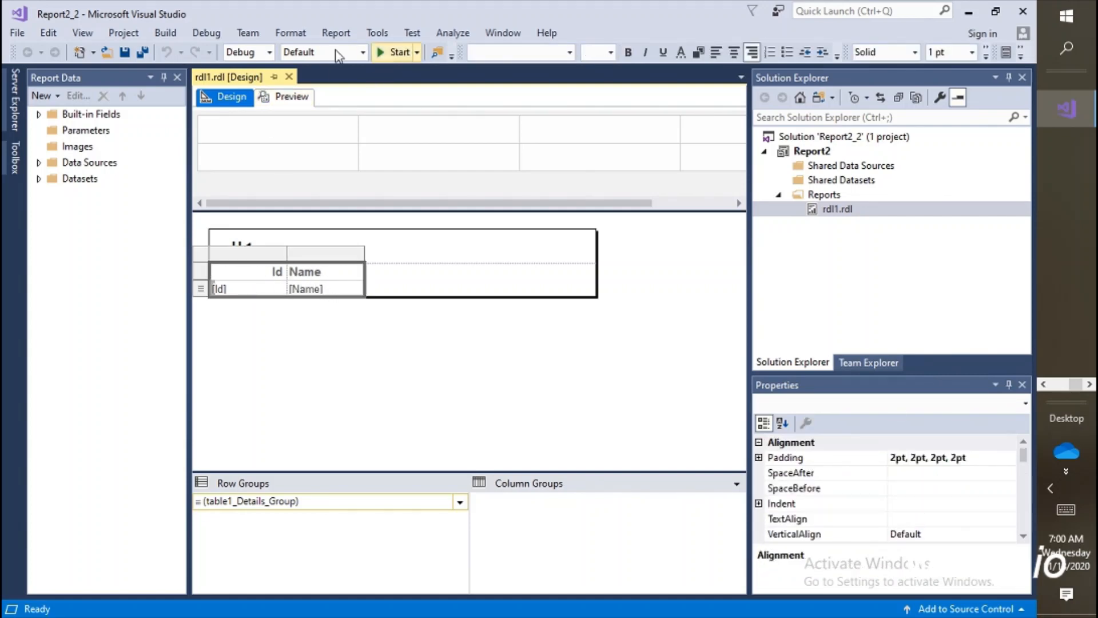
pyautogui.click(302, 251)
pyautogui.click(315, 276)
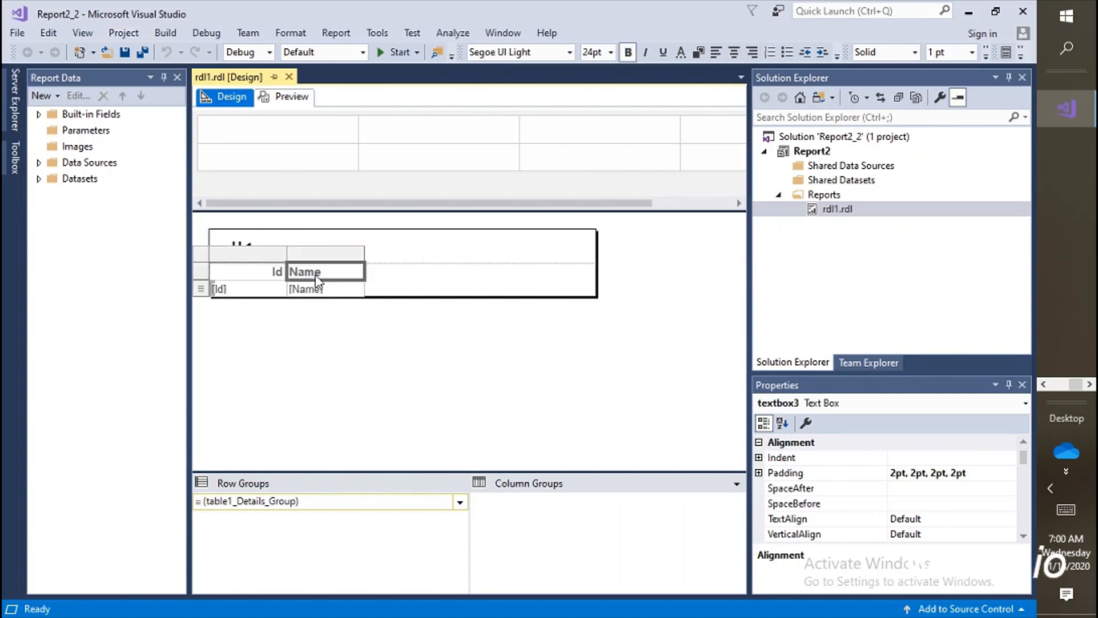
pyautogui.moveTo(252, 276); pyautogui.dragTo(307, 295)
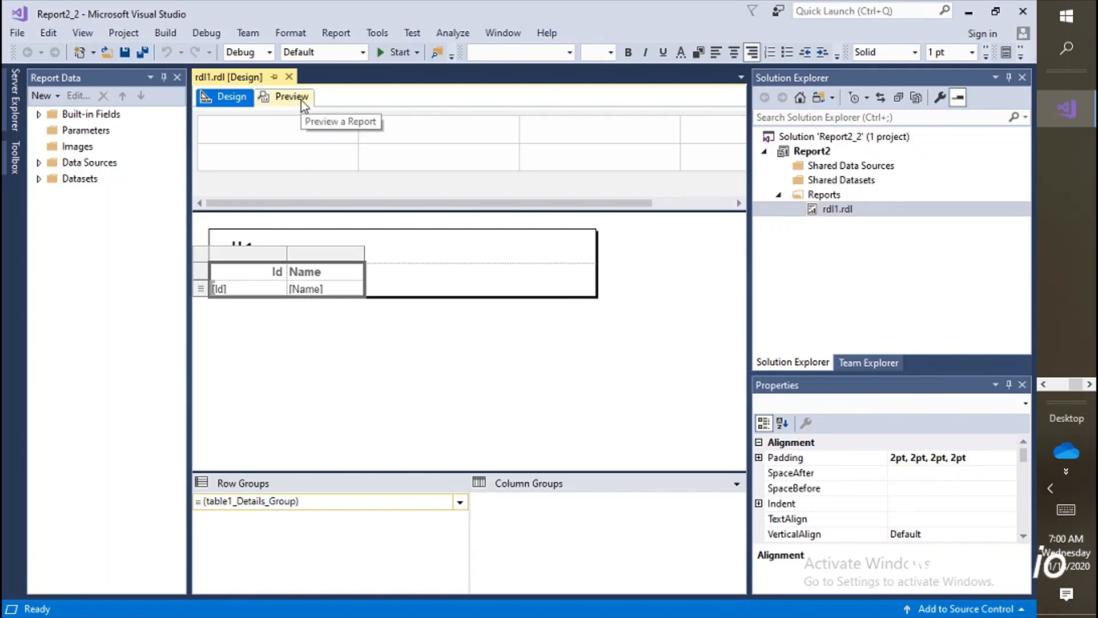
# - Take the window out of its maximized state, select the report itself, and view its properties from the beginning of the list
pyautogui.moveTo(441, 3); pyautogui.dragTo(523, 15)
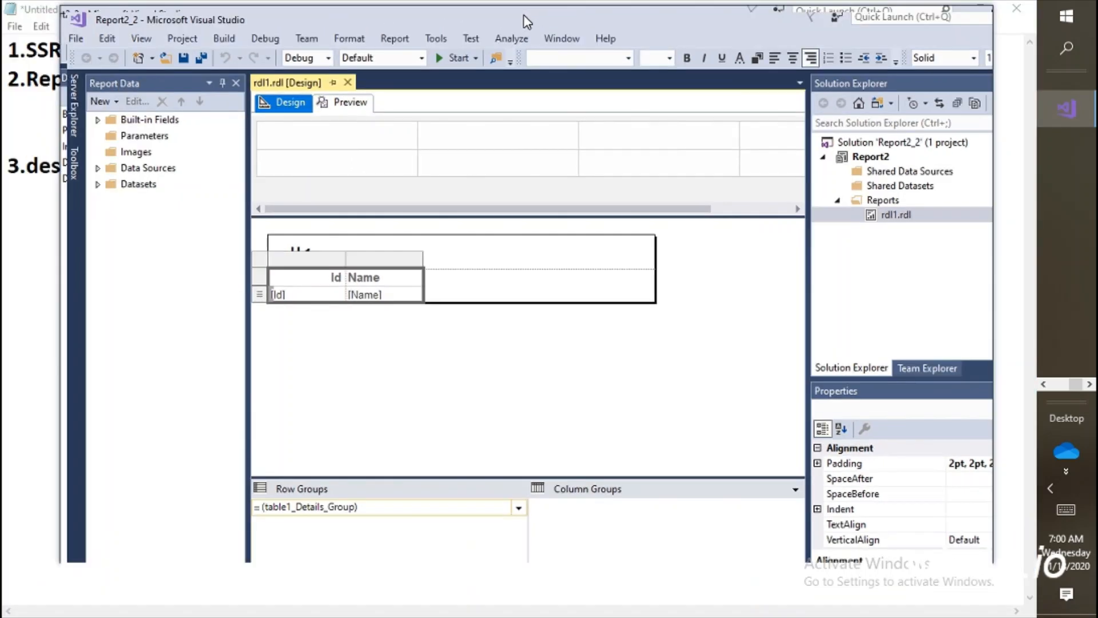
pyautogui.click(366, 348)
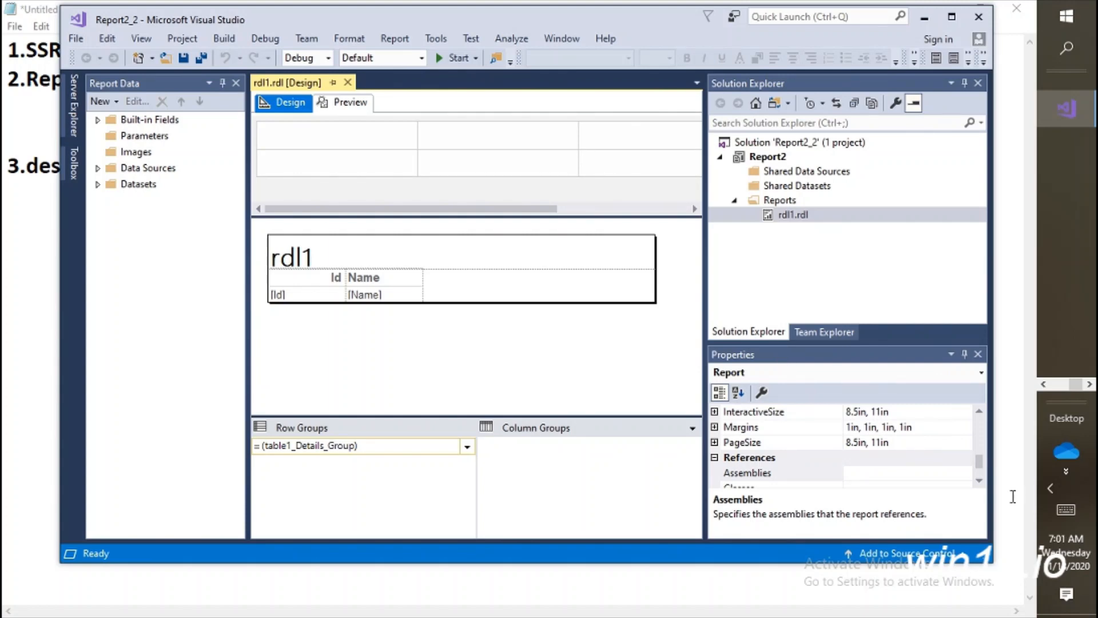
pyautogui.moveTo(979, 462); pyautogui.dragTo(981, 422)
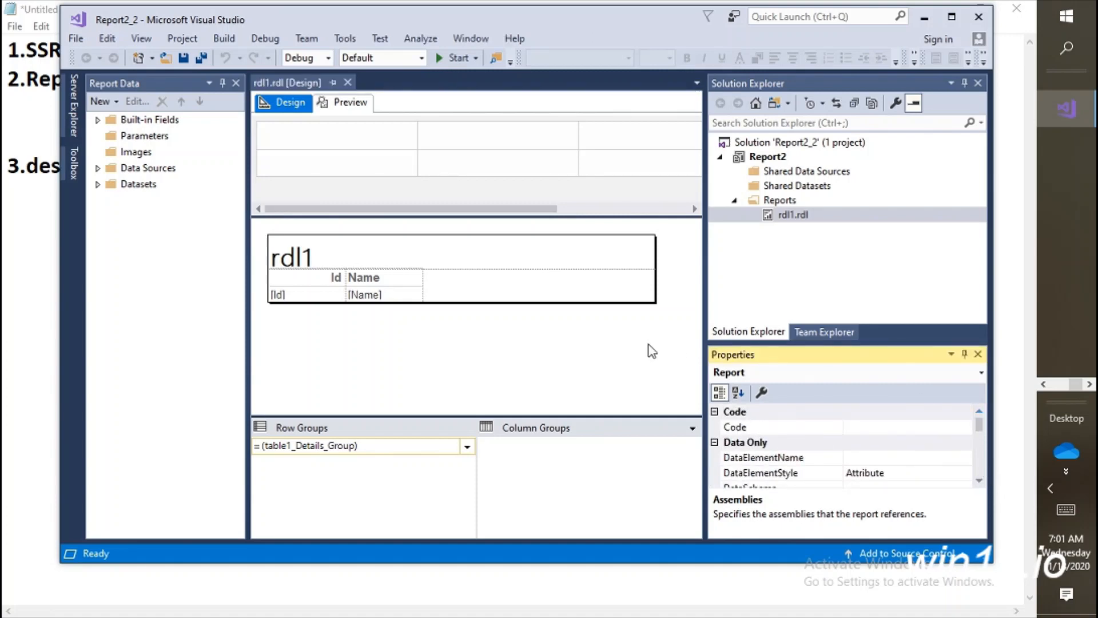
# - Inspect the properties of the report's Id header cell, Id detail cell, table and rdl1 title text box
pyautogui.click(616, 343)
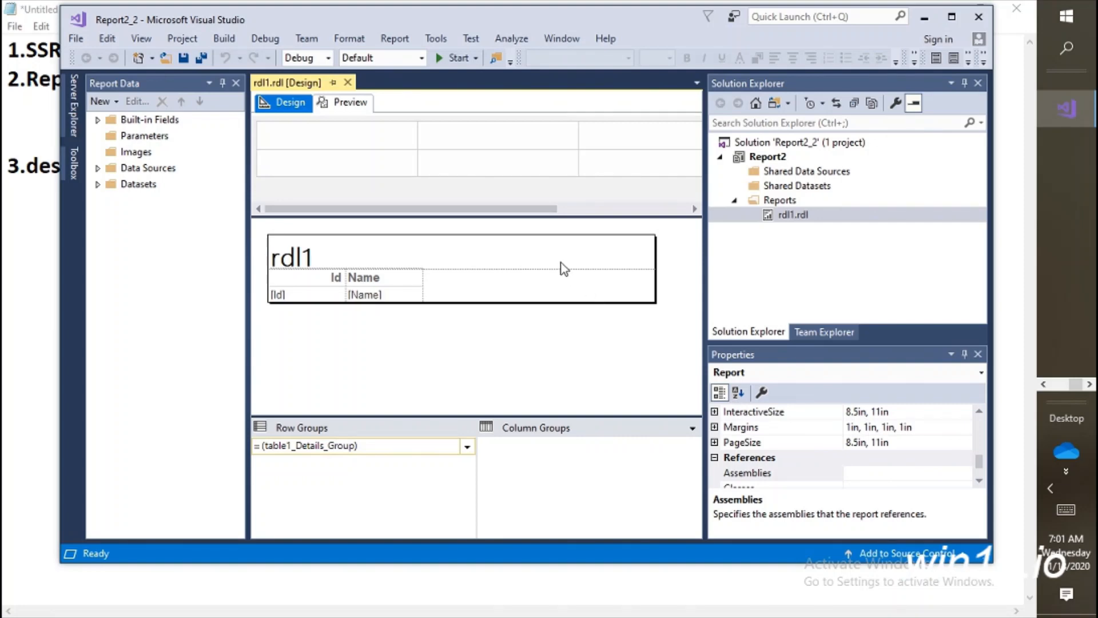
pyautogui.click(314, 279)
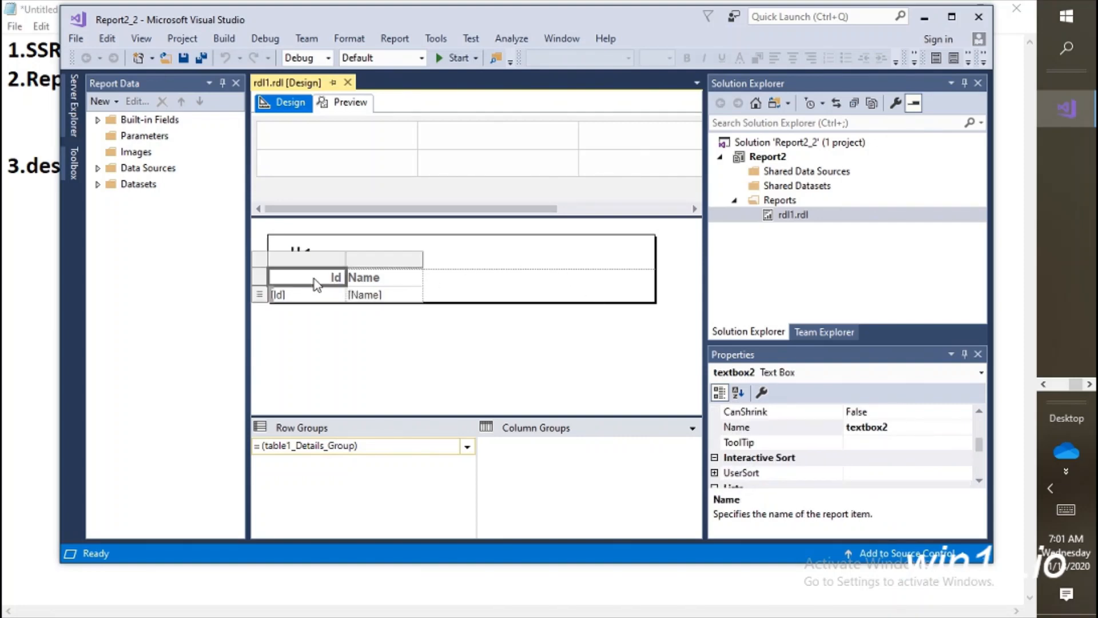
pyautogui.click(338, 293)
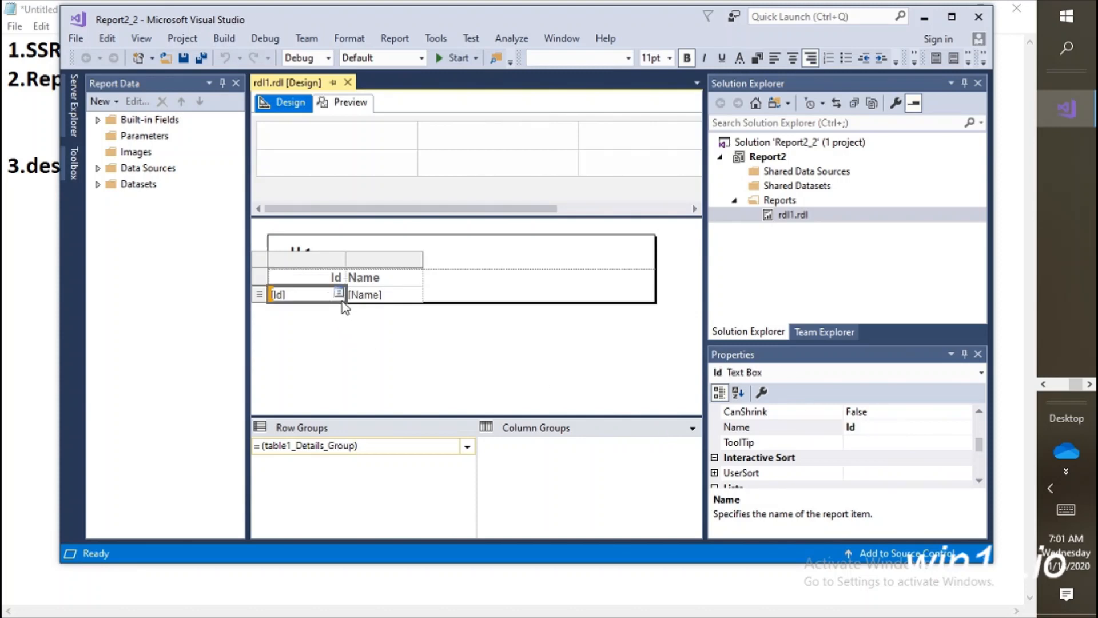
pyautogui.click(266, 269)
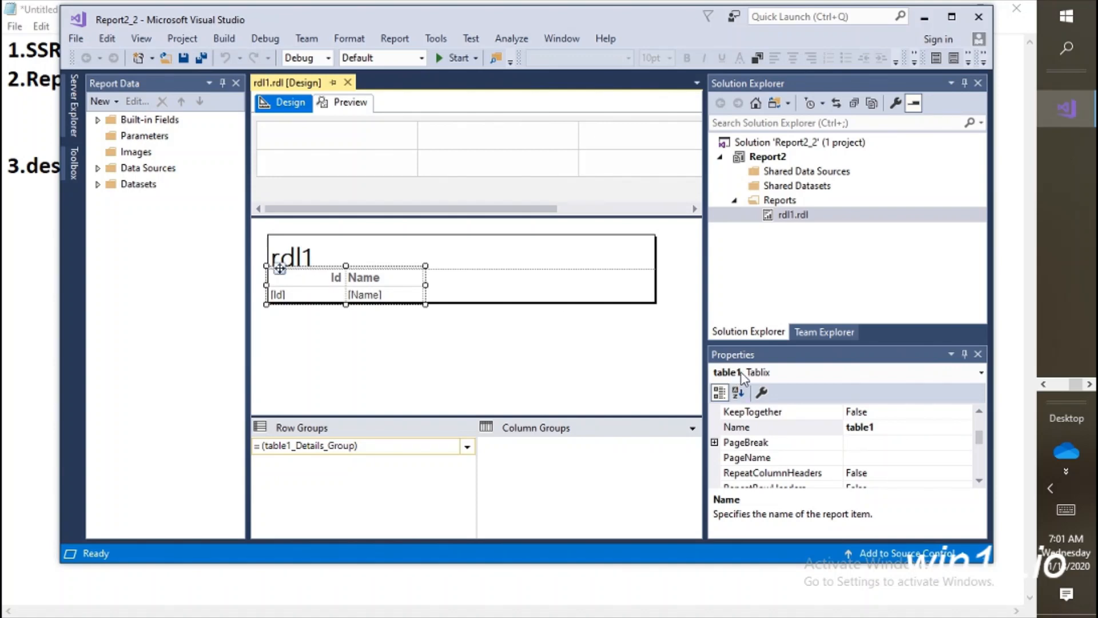
pyautogui.click(334, 276)
pyautogui.click(399, 247)
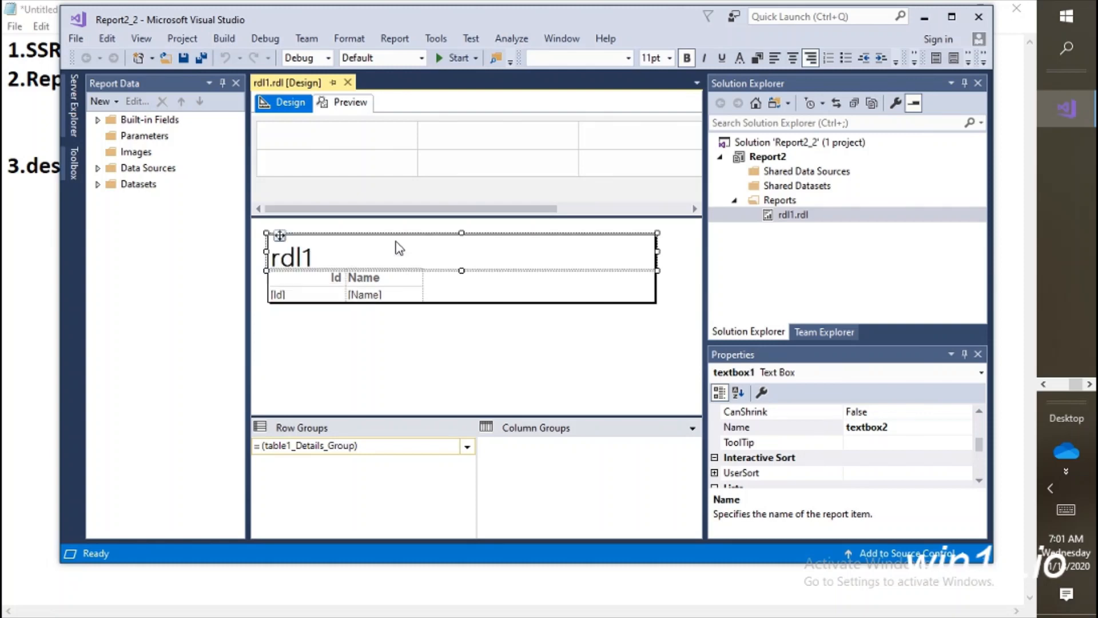
pyautogui.click(566, 297)
pyautogui.click(349, 253)
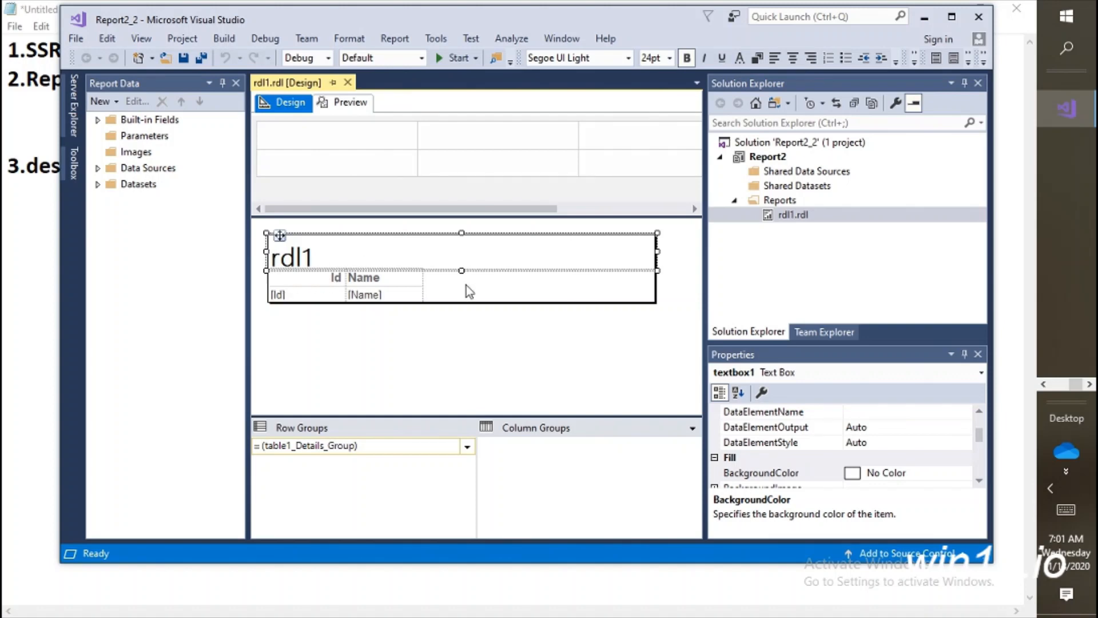
pyautogui.moveTo(409, 292)
pyautogui.doubleClick(788, 216)
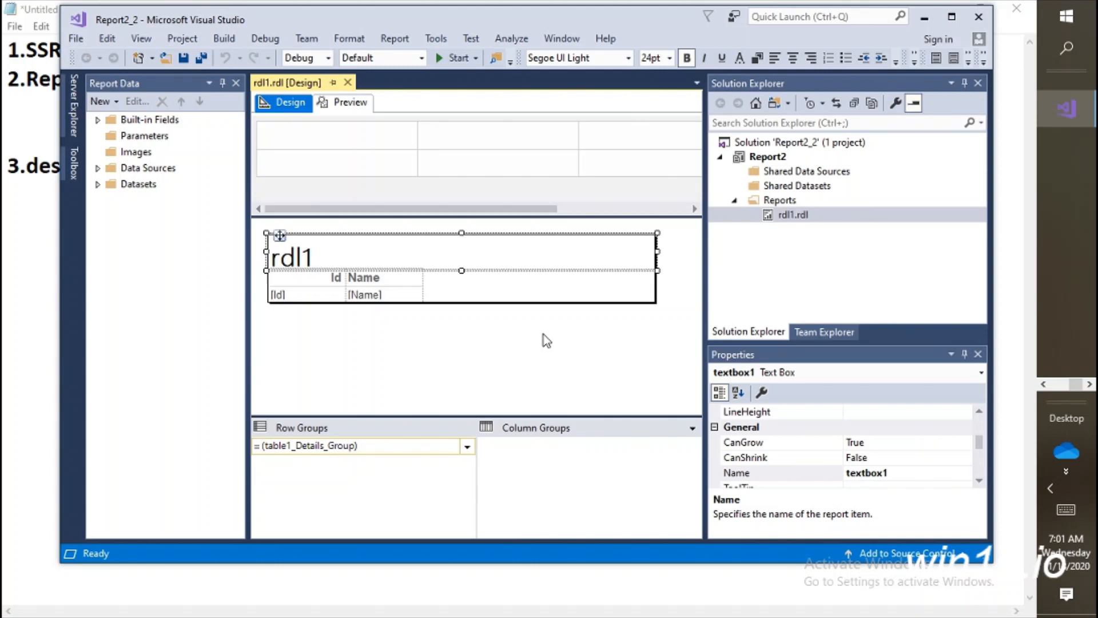
pyautogui.click(459, 391)
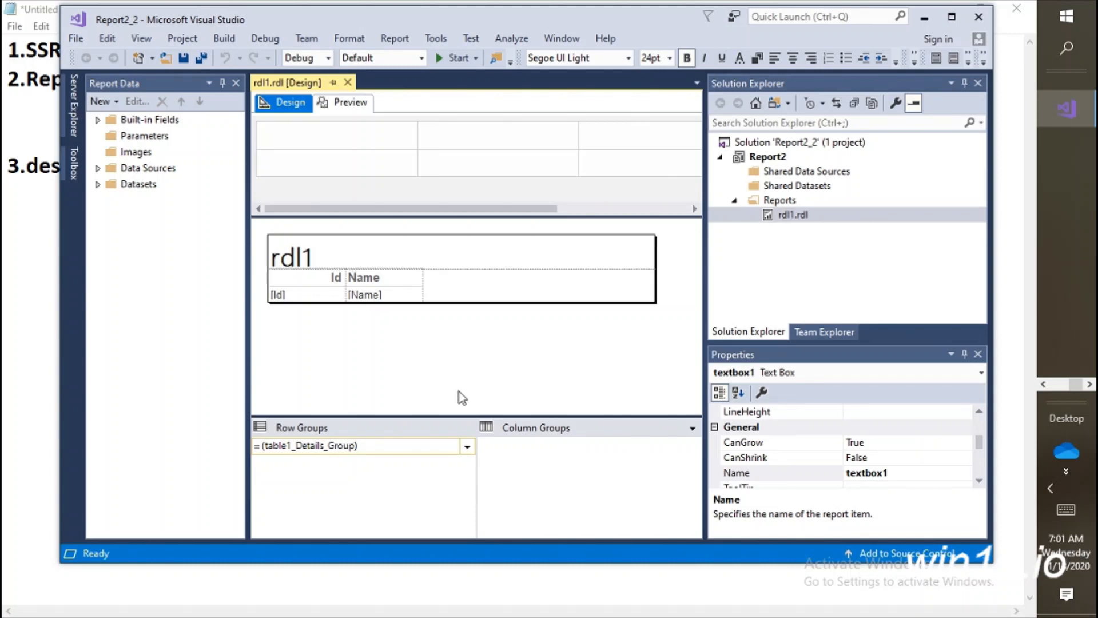
# - Review the available report items in the Toolbox, collapse their group, maximize the window and close the Toolbox
pyautogui.moveTo(304, 12); pyautogui.dragTo(398, 25)
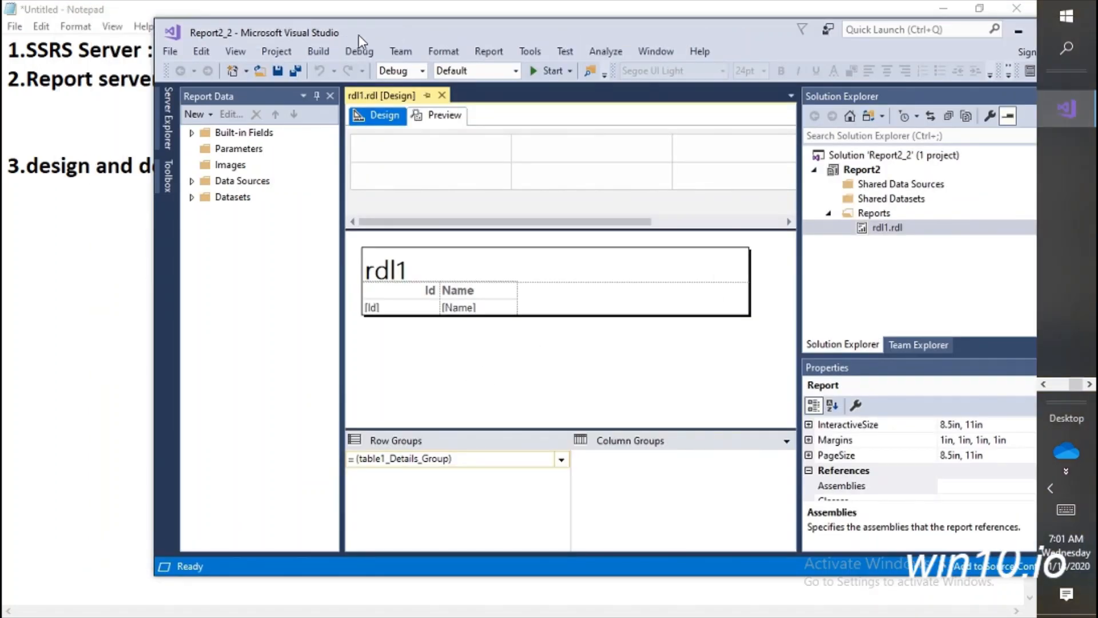
pyautogui.click(168, 177)
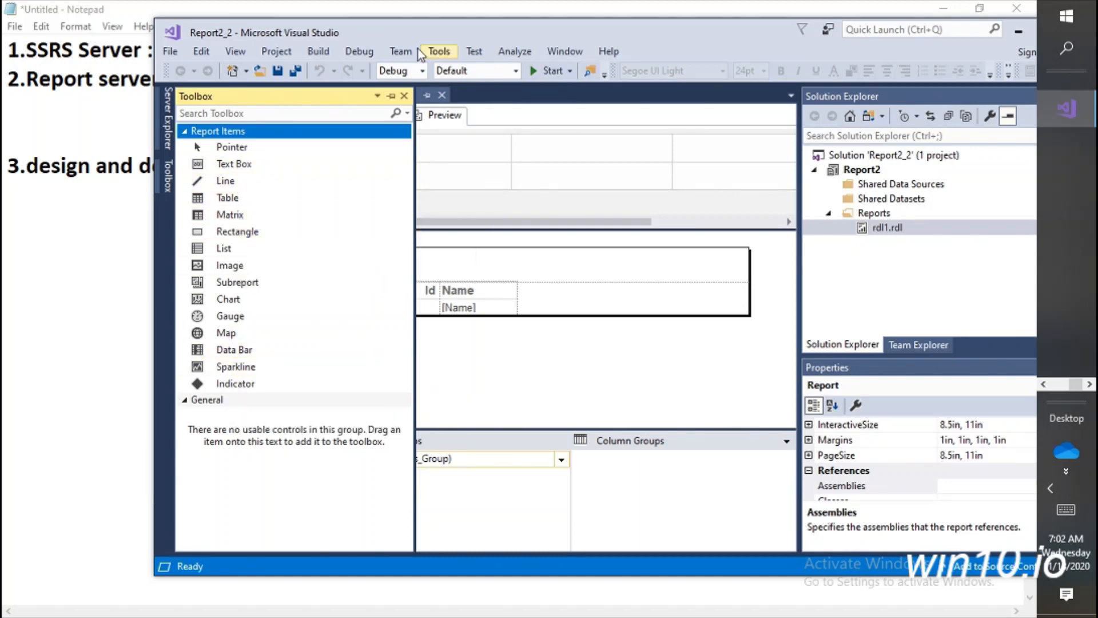
pyautogui.click(240, 133)
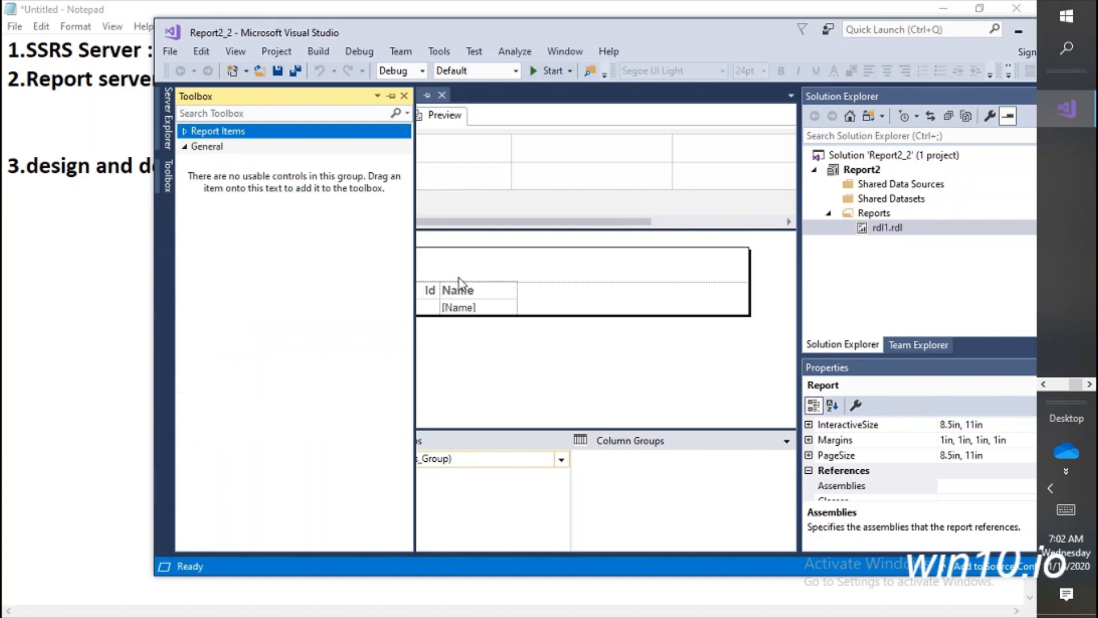
pyautogui.doubleClick(506, 28)
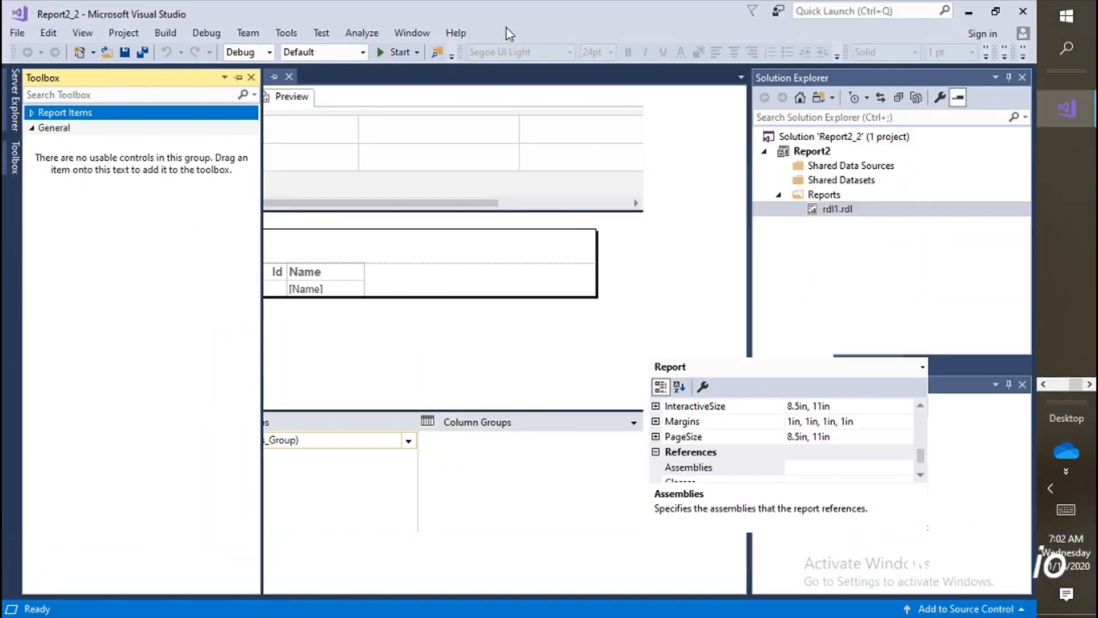
pyautogui.click(252, 77)
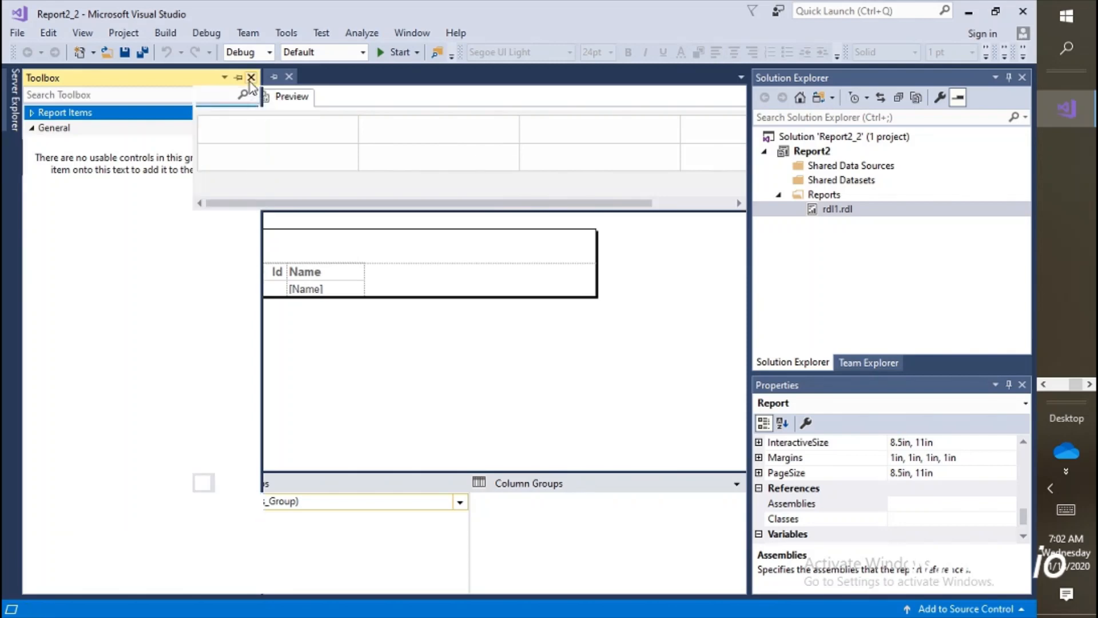
# - Bring up the Report Data pane, view the dataset fields, restore the window from its maximized state and collapse Datasets
pyautogui.click(80, 34)
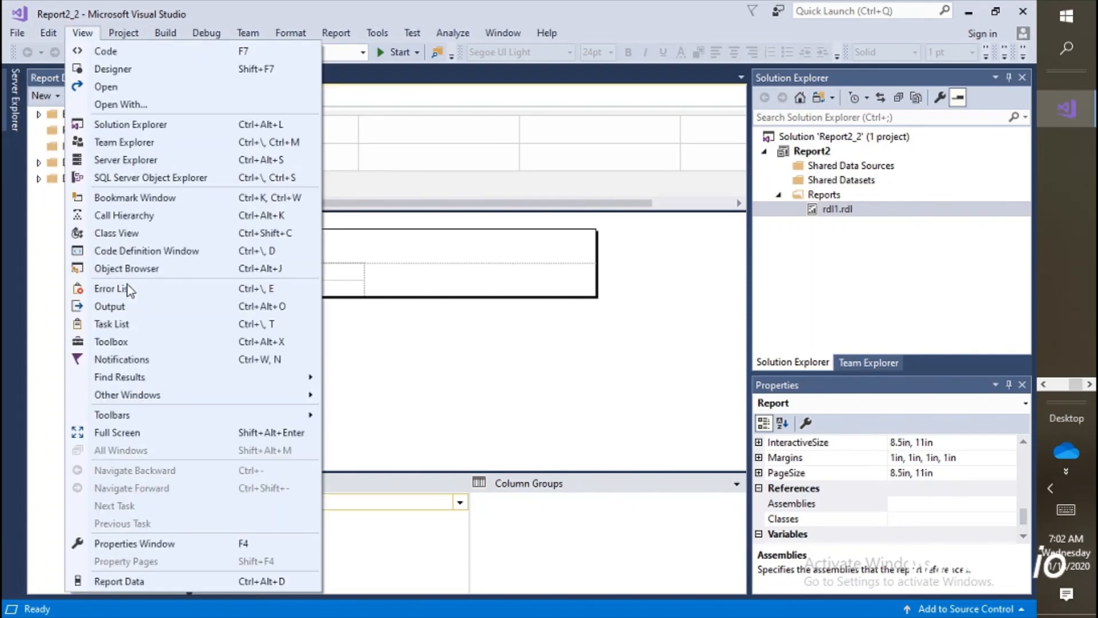
pyautogui.click(124, 580)
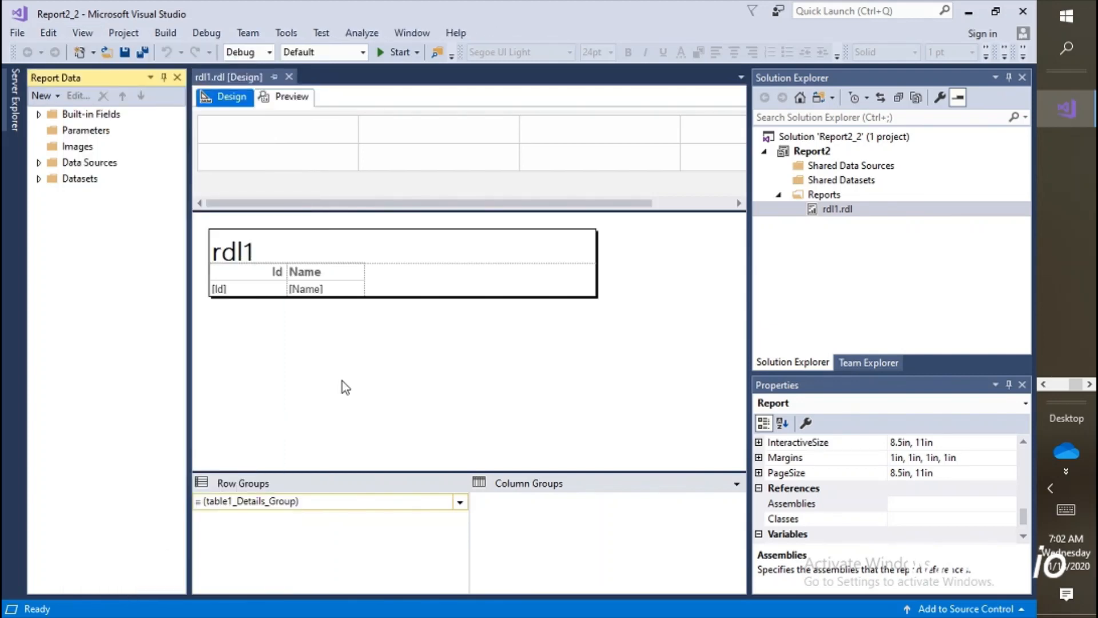
pyautogui.click(39, 178)
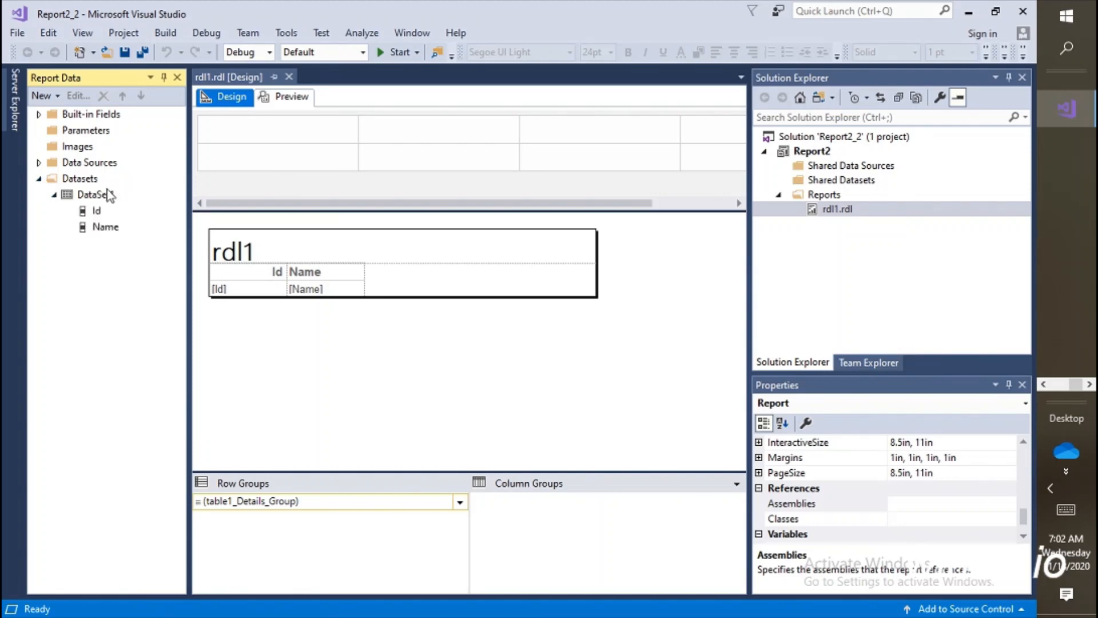
pyautogui.moveTo(357, 11); pyautogui.dragTo(446, 13)
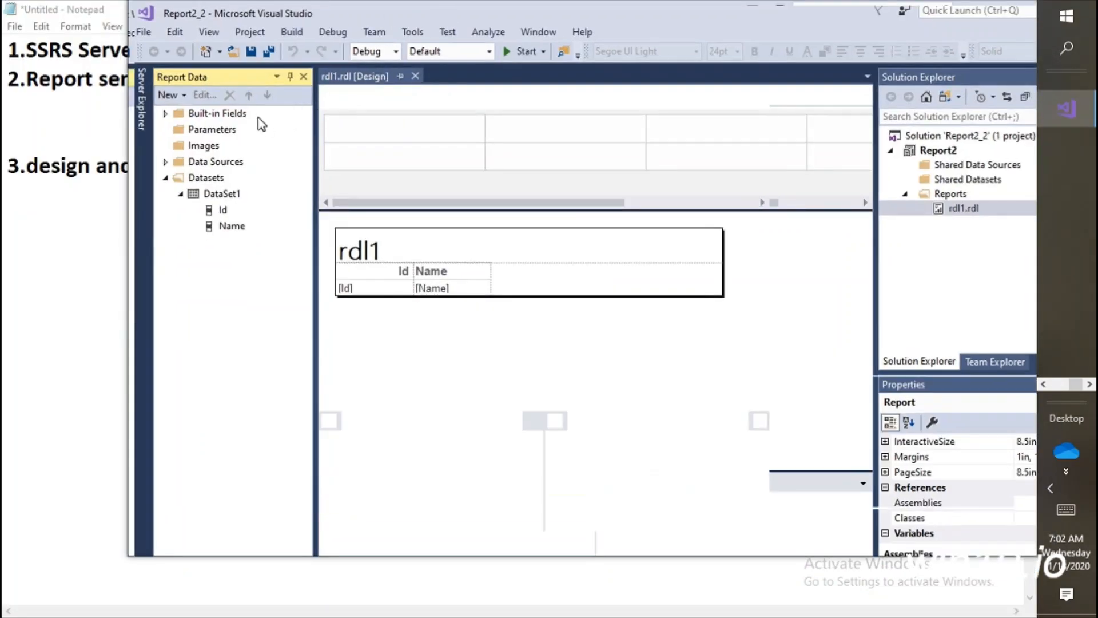
pyautogui.click(165, 178)
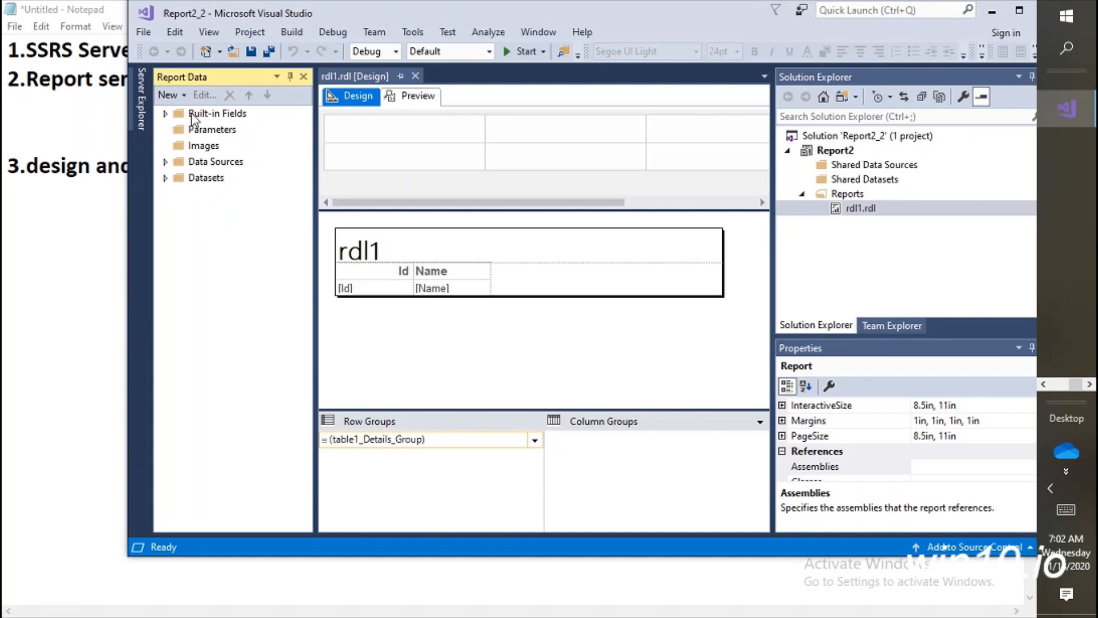
# - Review the report's Built-in Fields list, collapse it and select the Parameters folder
pyautogui.click(166, 113)
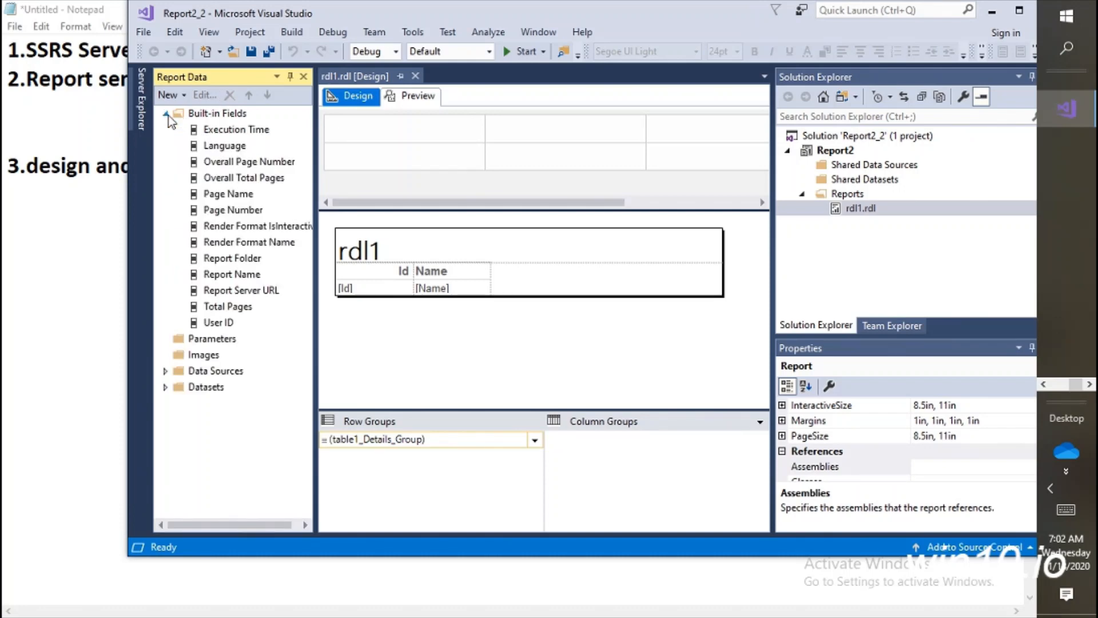
pyautogui.click(168, 116)
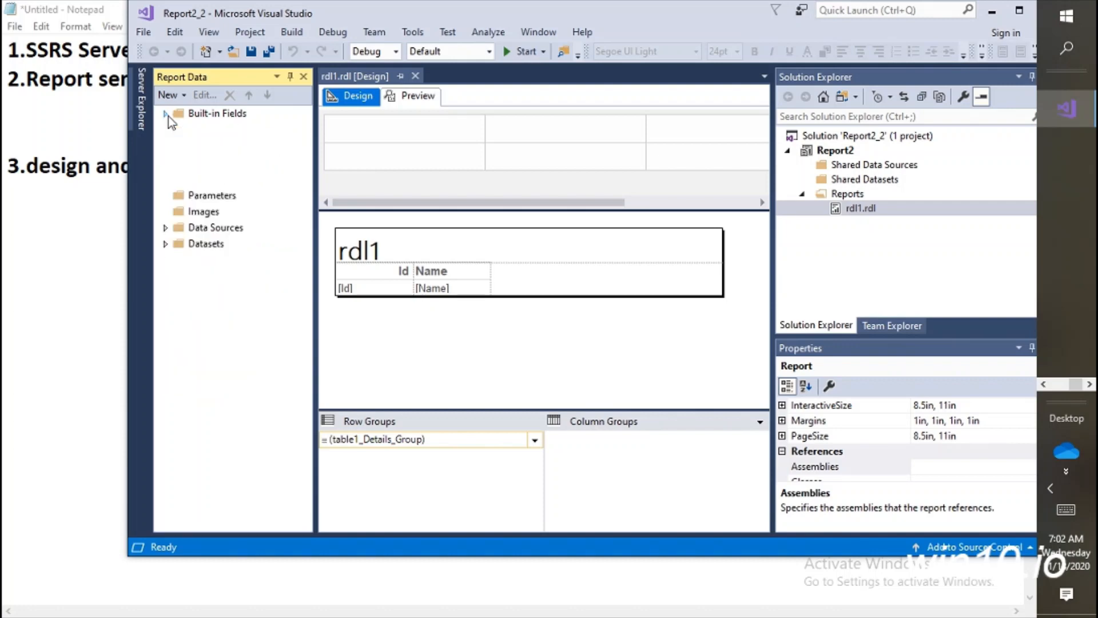
pyautogui.click(168, 115)
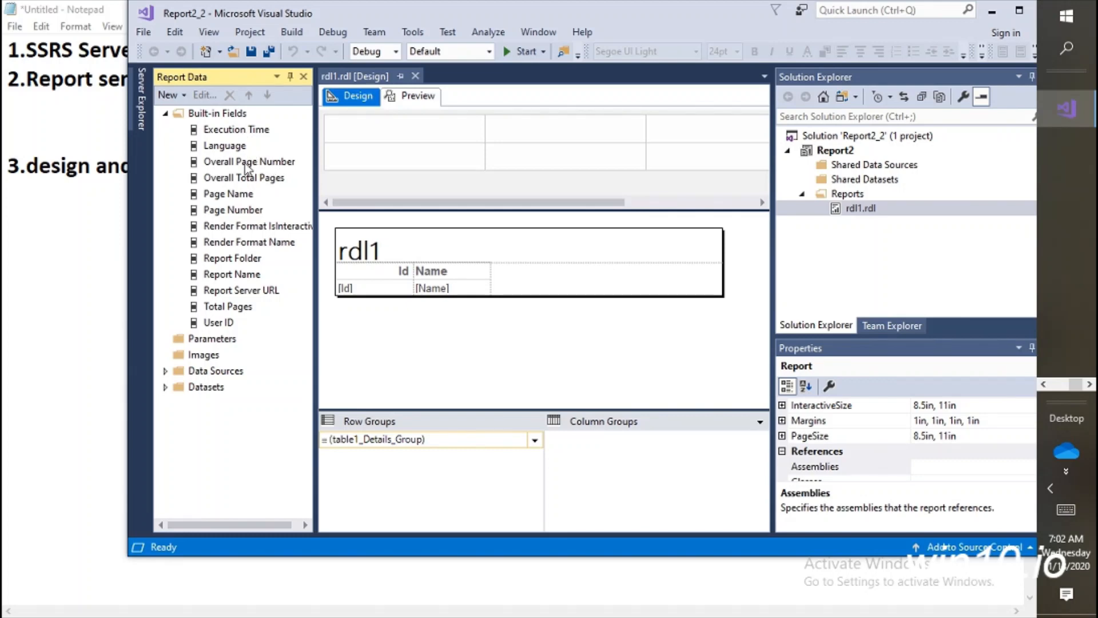
pyautogui.click(166, 114)
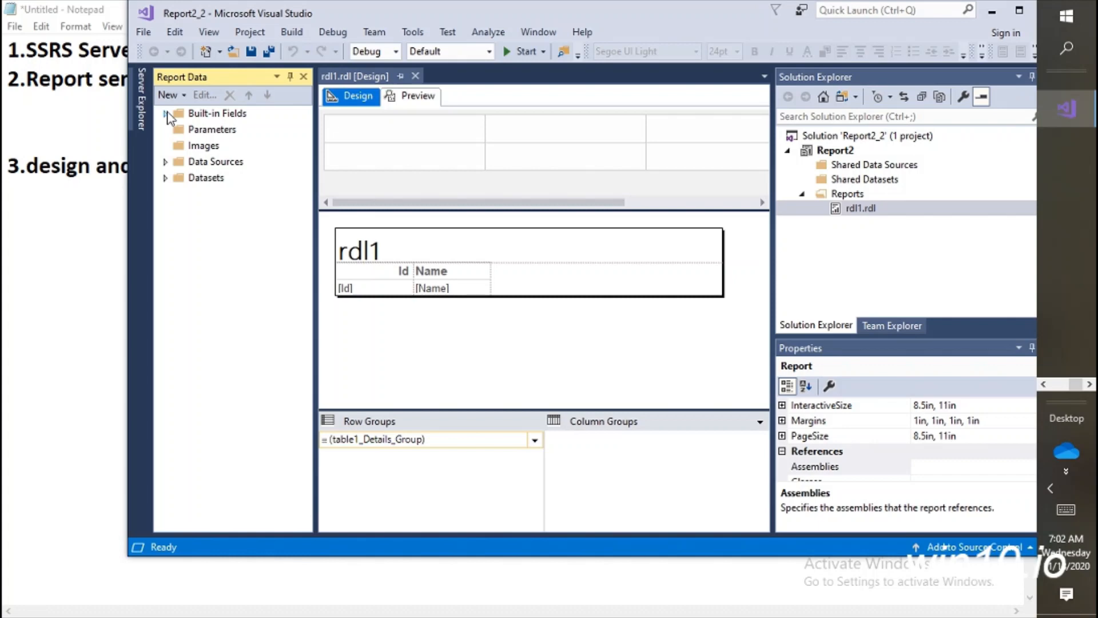
pyautogui.click(202, 131)
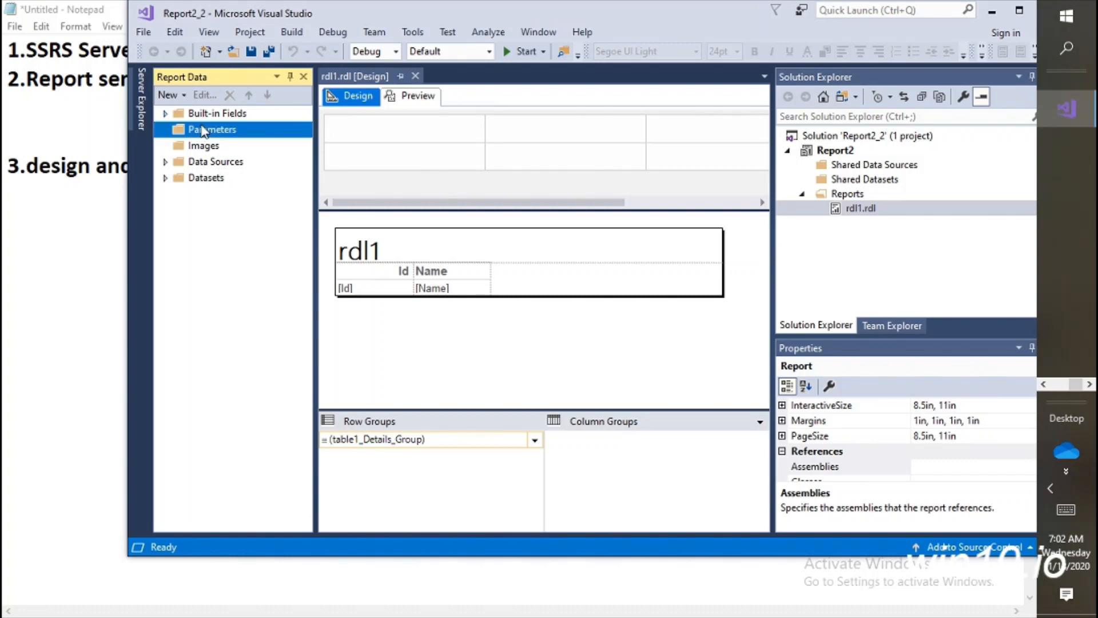
# - Examine DataSource1's properties, including the server and catalog in its connection string, and leave them without changes
pyautogui.click(166, 162)
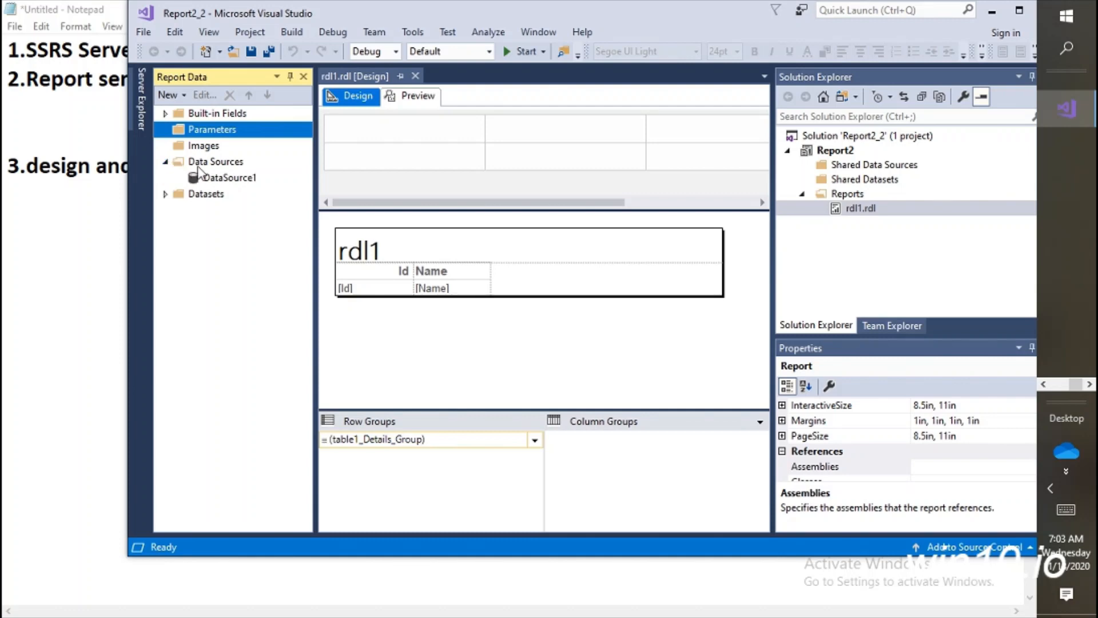
pyautogui.click(225, 179)
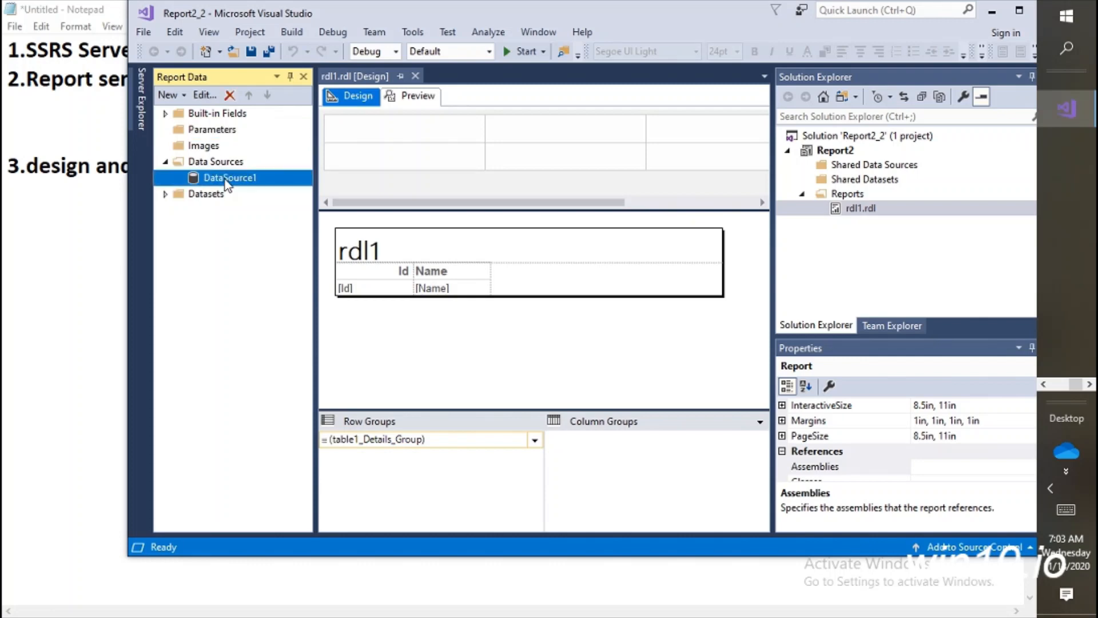
pyautogui.doubleClick(225, 180)
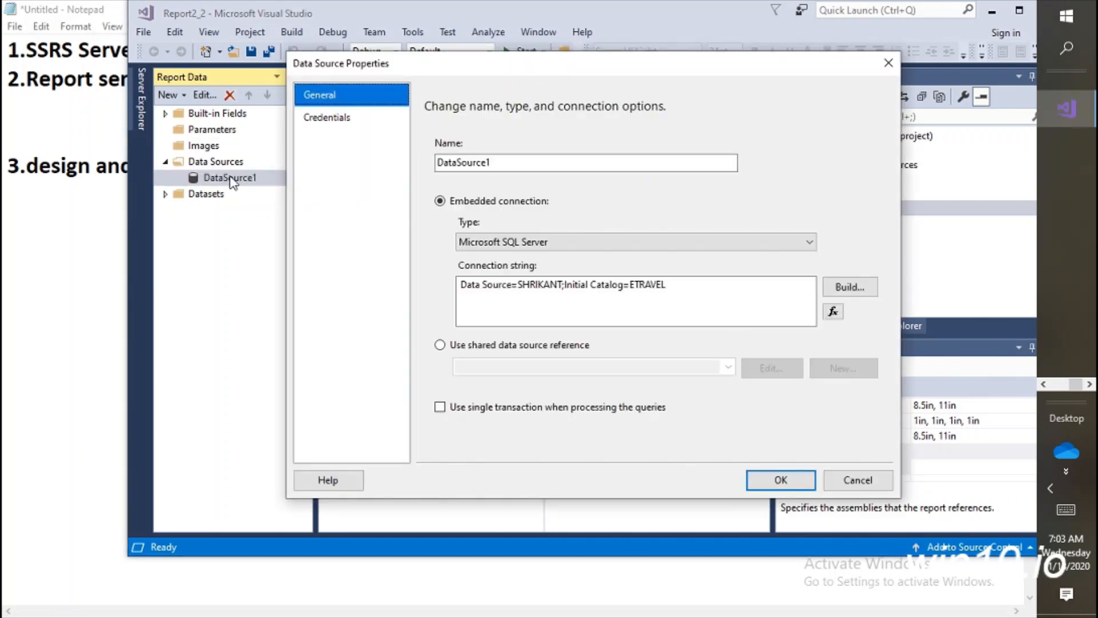
pyautogui.doubleClick(533, 287)
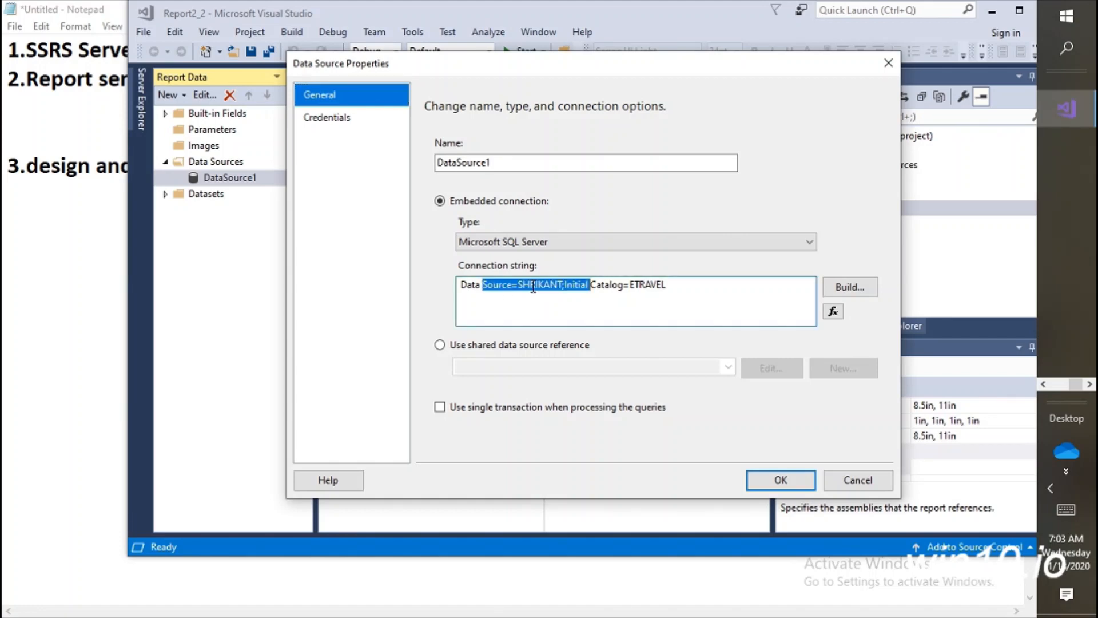
pyautogui.doubleClick(648, 284)
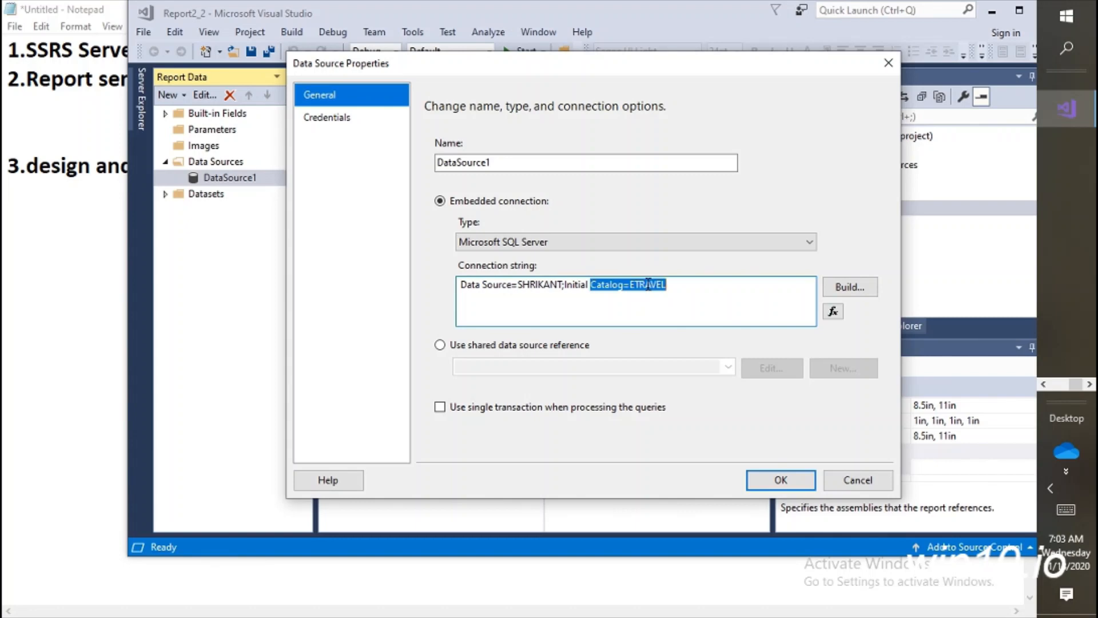
pyautogui.click(856, 481)
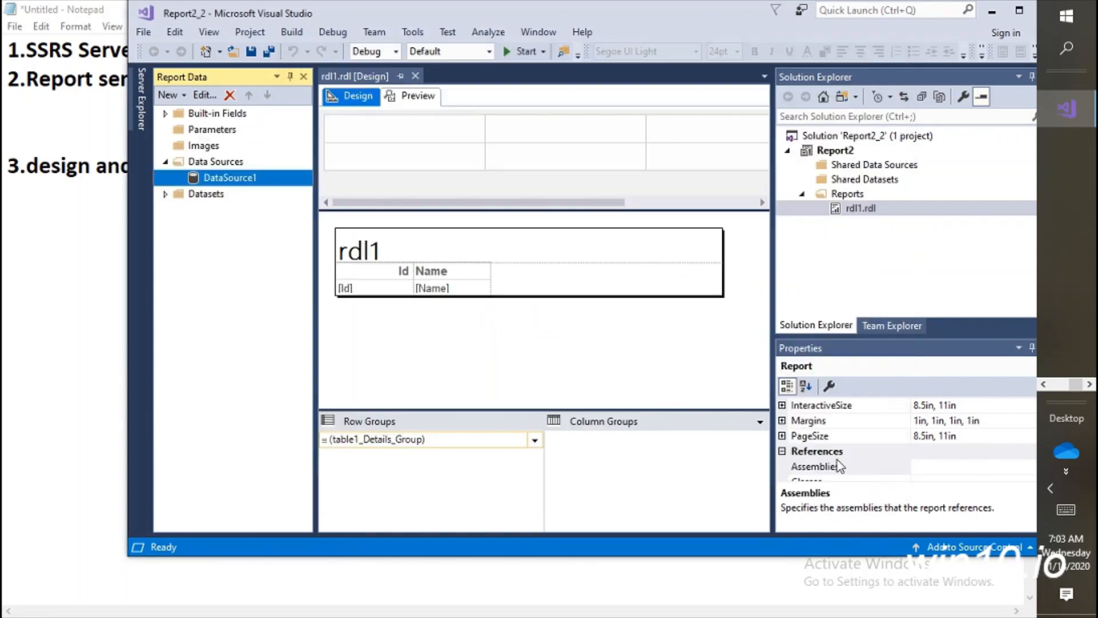
# - Examine DataSet1's data source and query in its properties, cancel, and select DataSource1 again
pyautogui.click(165, 192)
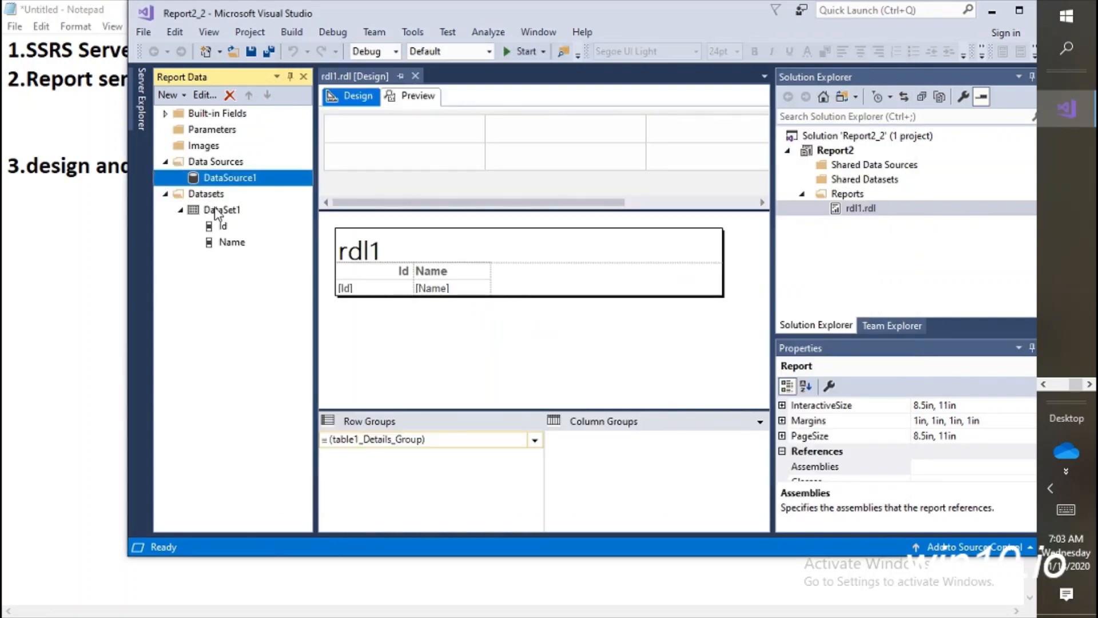
pyautogui.doubleClick(215, 210)
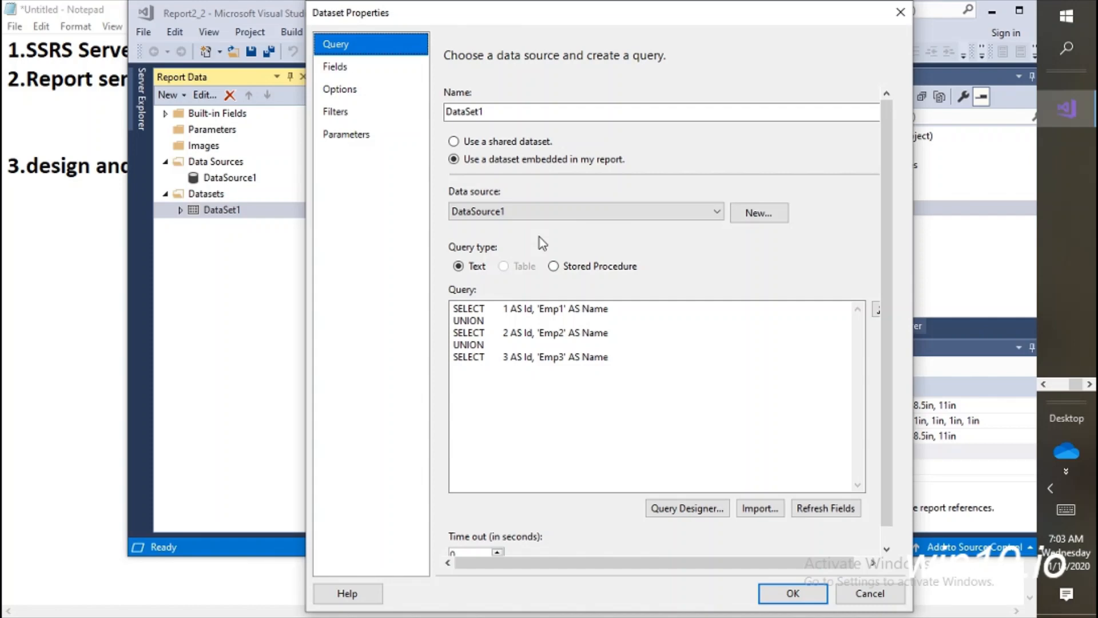
pyautogui.click(870, 591)
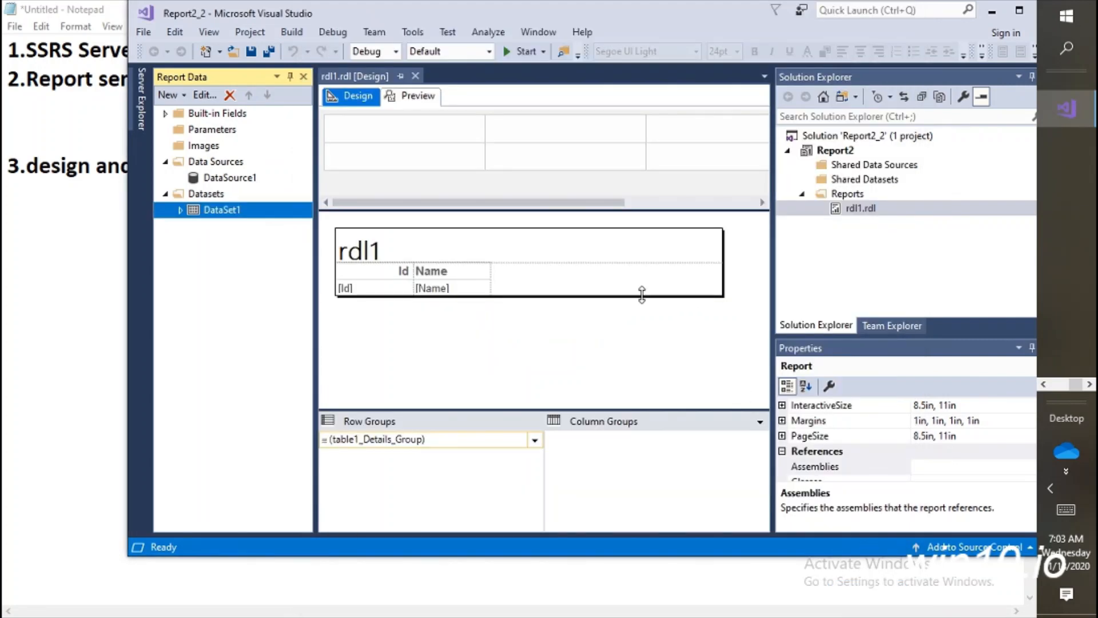
pyautogui.click(206, 180)
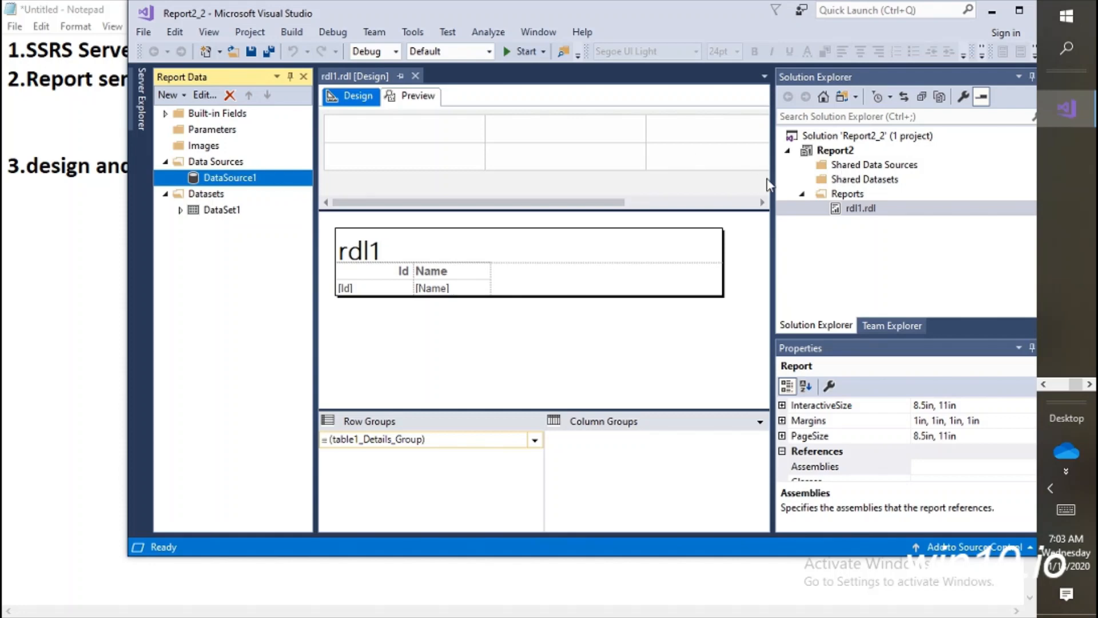
# - Close the rdl1.rdl design and select the project's Shared Datasets folder
pyautogui.click(416, 76)
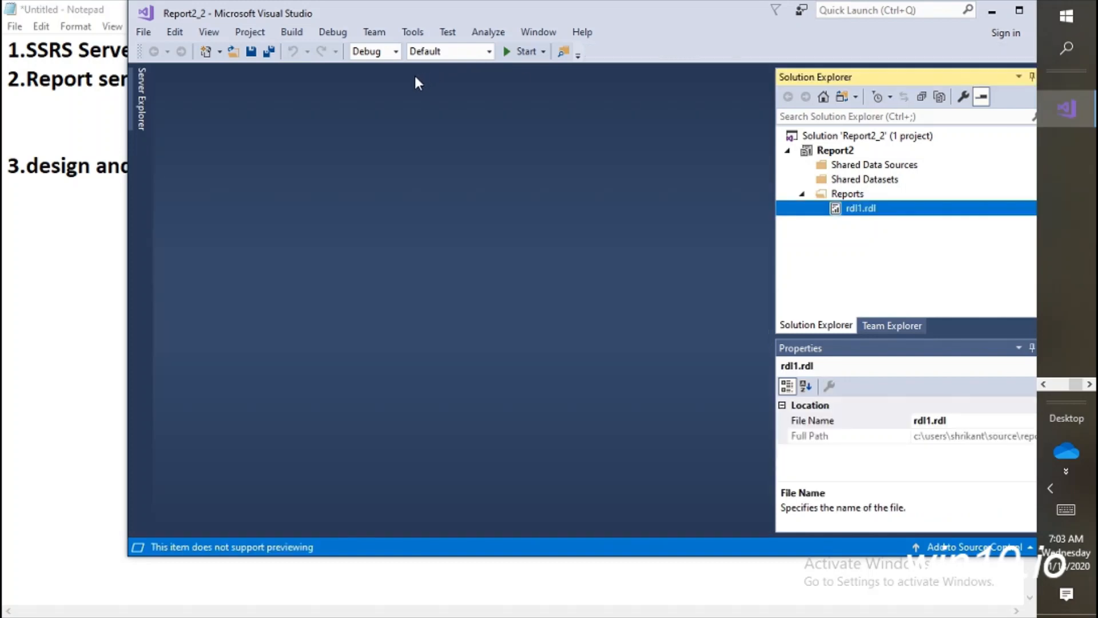
pyautogui.click(840, 181)
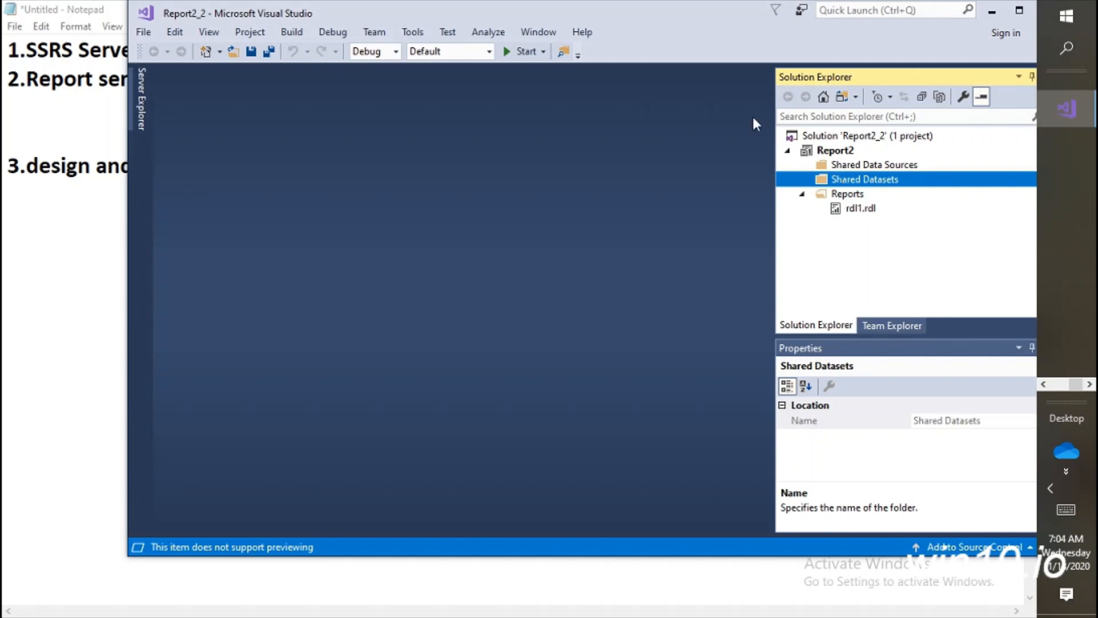
# - Show the Solution Explorer and open the rdl1.rdl report from the Reports folder in design view
pyautogui.click(208, 32)
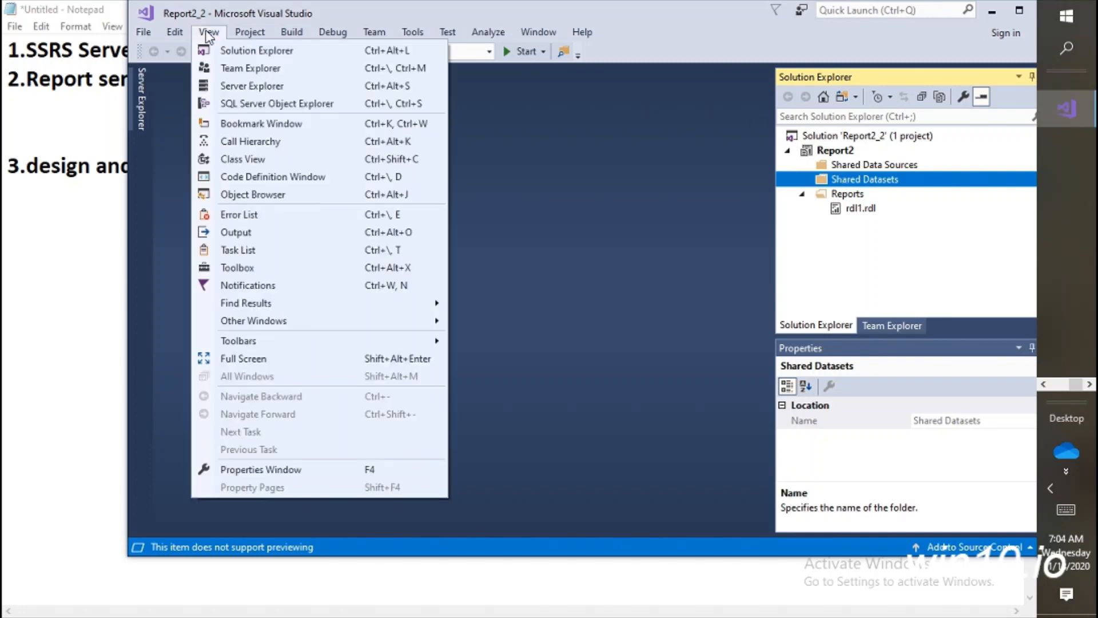
pyautogui.click(207, 33)
pyautogui.click(209, 34)
pyautogui.click(225, 51)
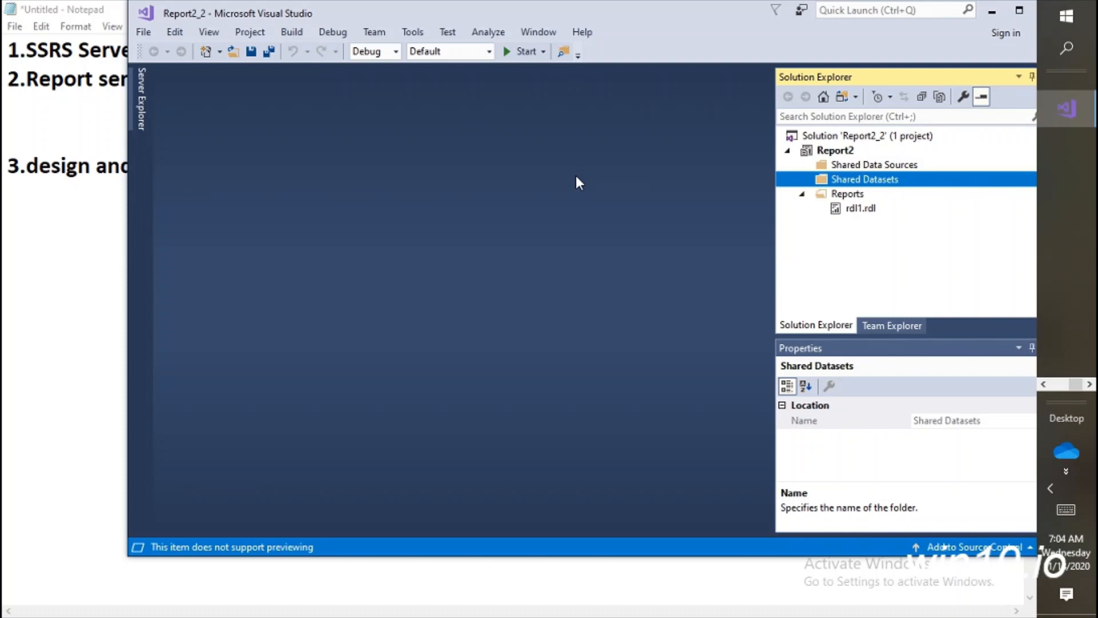
pyautogui.click(855, 210)
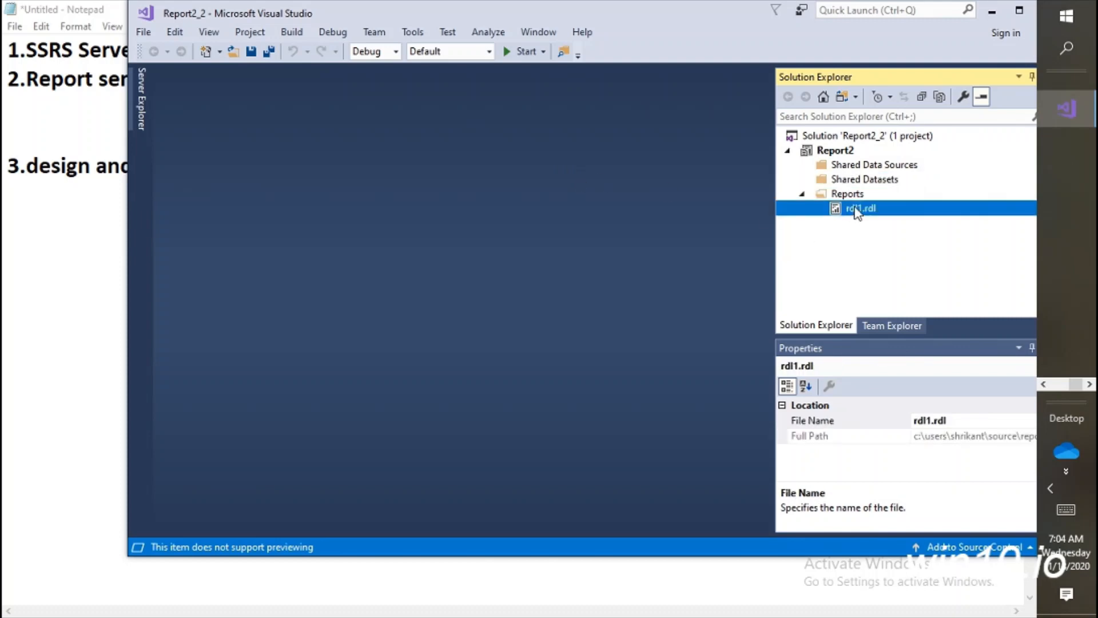
pyautogui.doubleClick(856, 209)
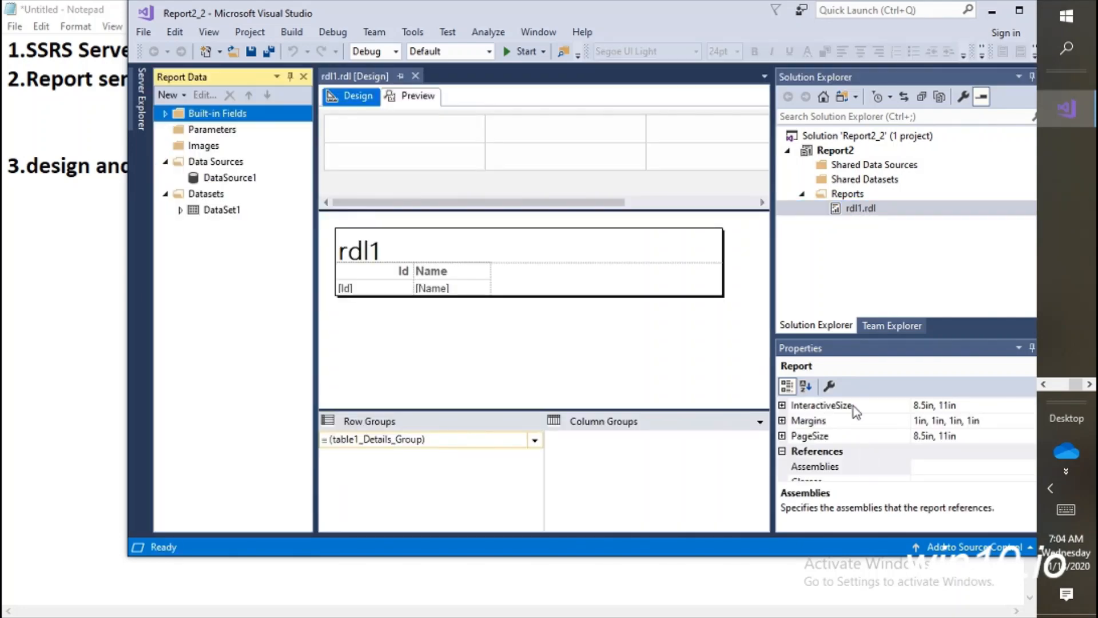
# - Set the text color of the table's Id and Name header cells to Red
pyautogui.click(379, 284)
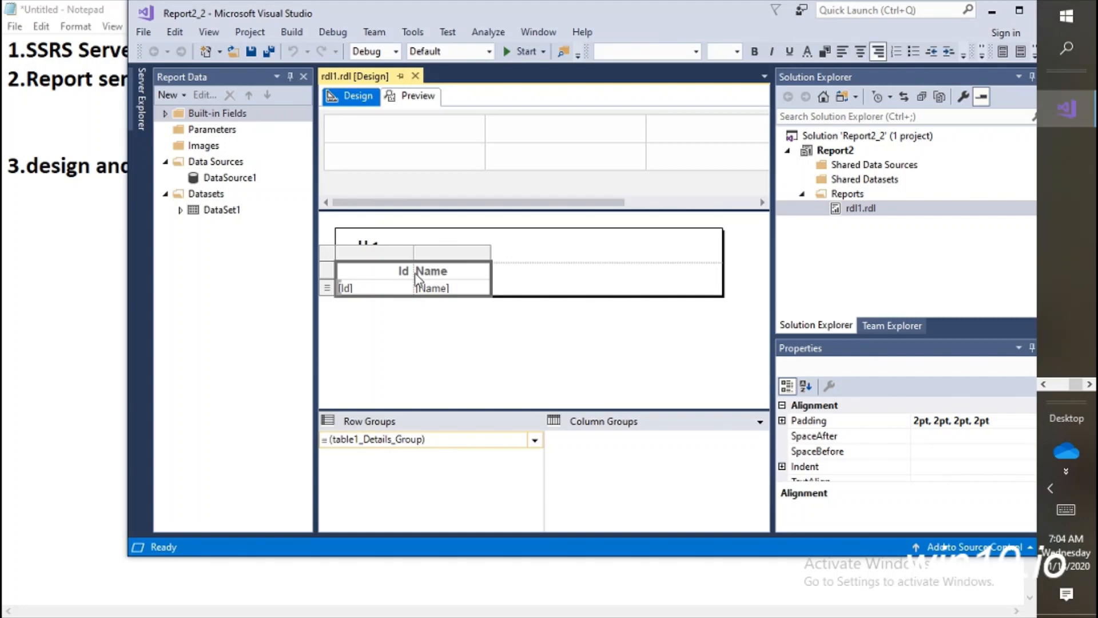
pyautogui.click(411, 274)
pyautogui.moveTo(463, 271); pyautogui.dragTo(395, 274)
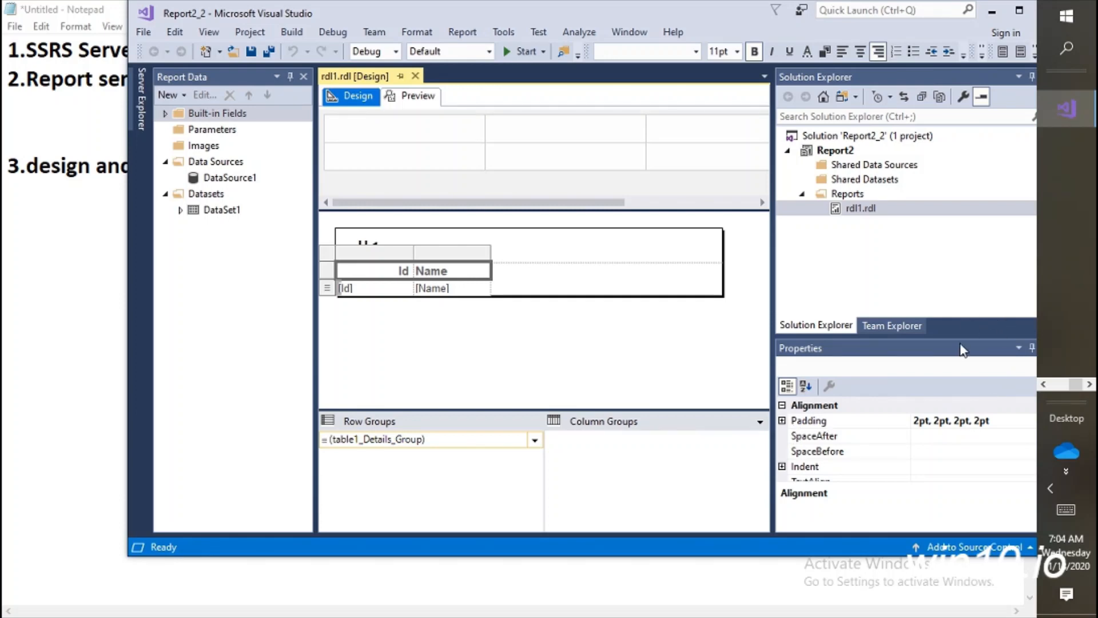
pyautogui.moveTo(955, 337); pyautogui.dragTo(946, 215)
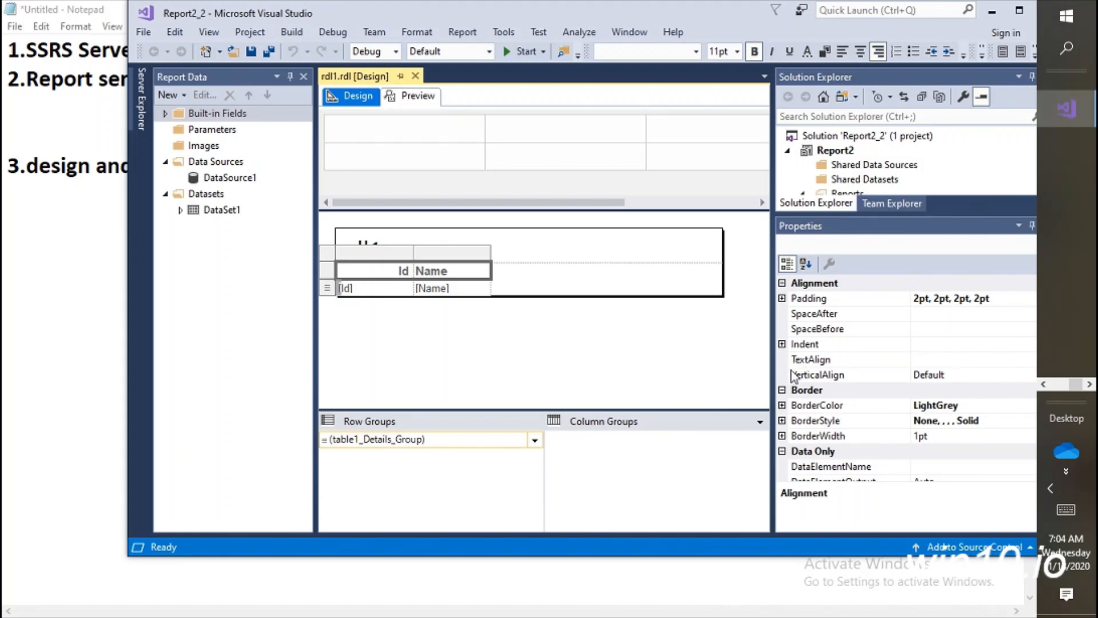
pyautogui.click(782, 389)
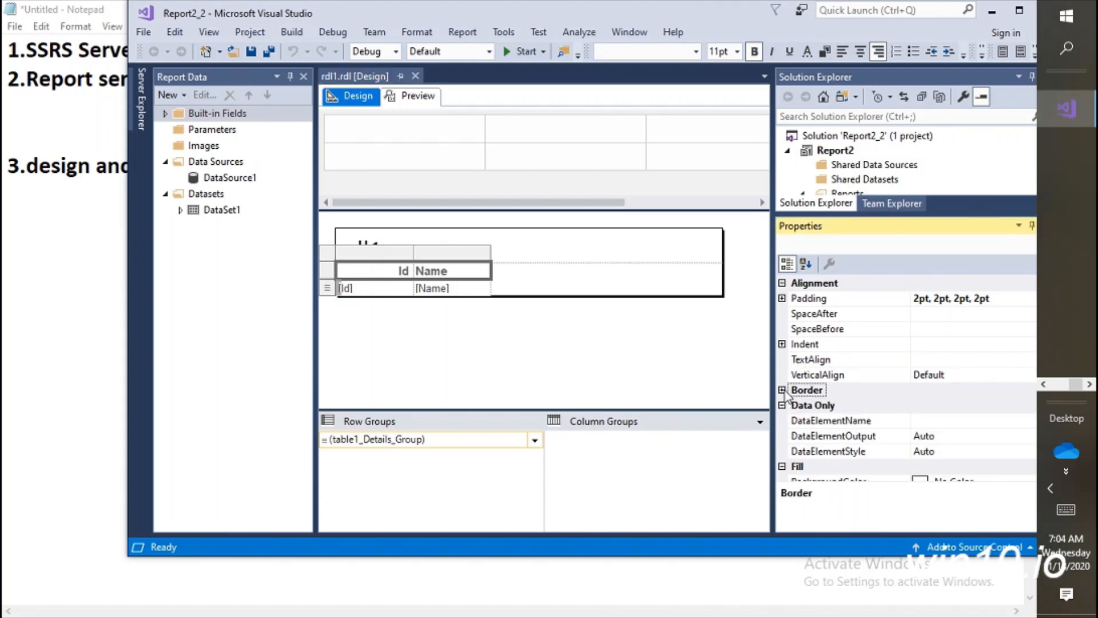
pyautogui.click(806, 263)
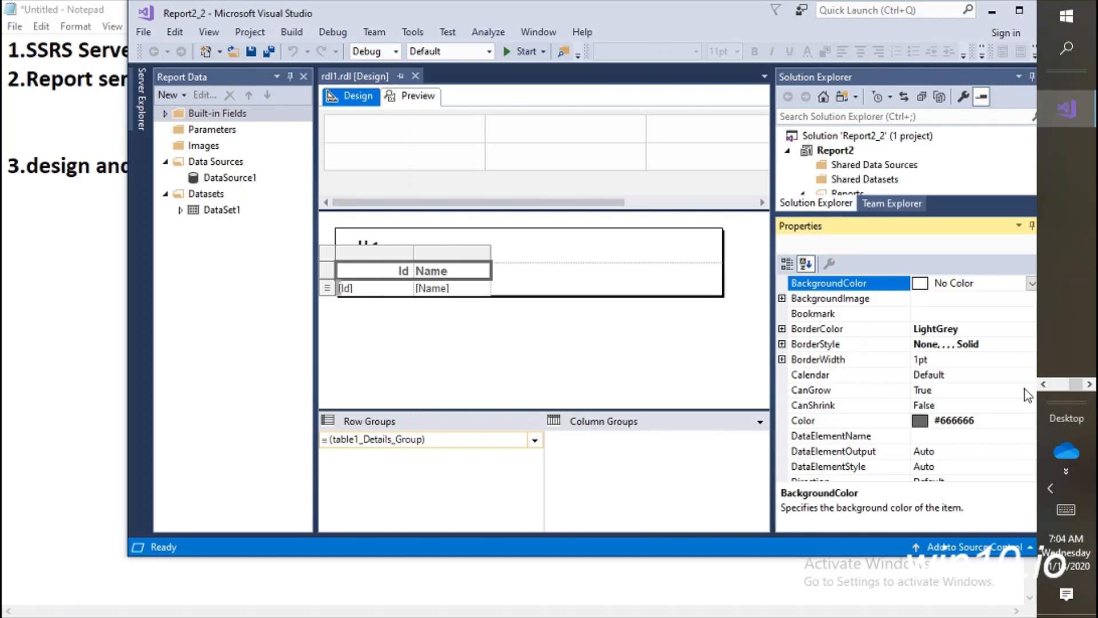
pyautogui.click(1022, 418)
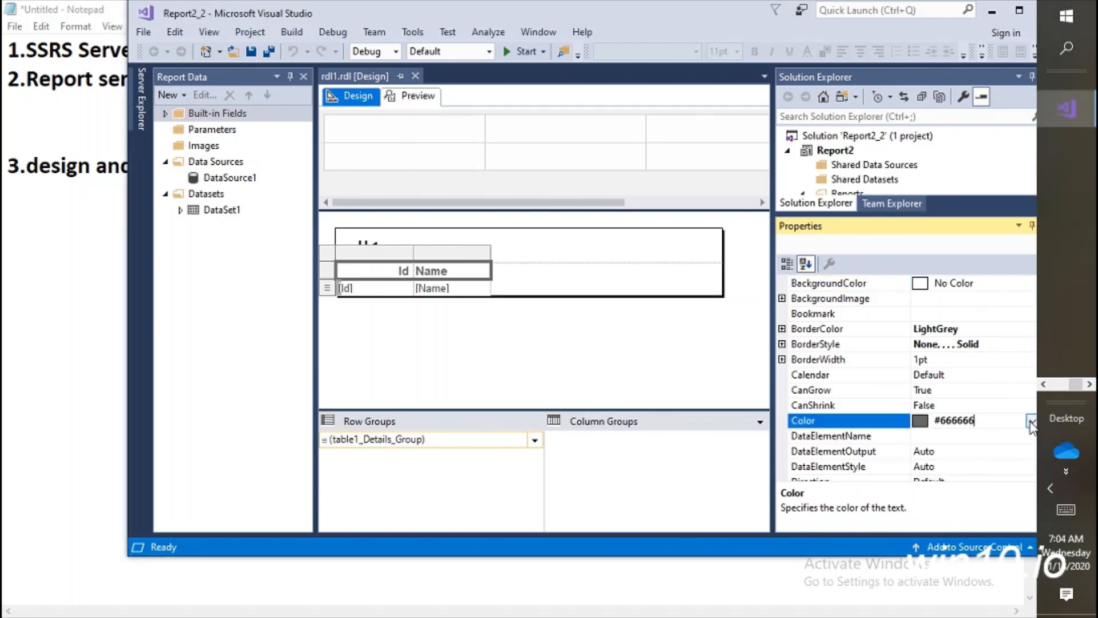
pyautogui.click(1030, 423)
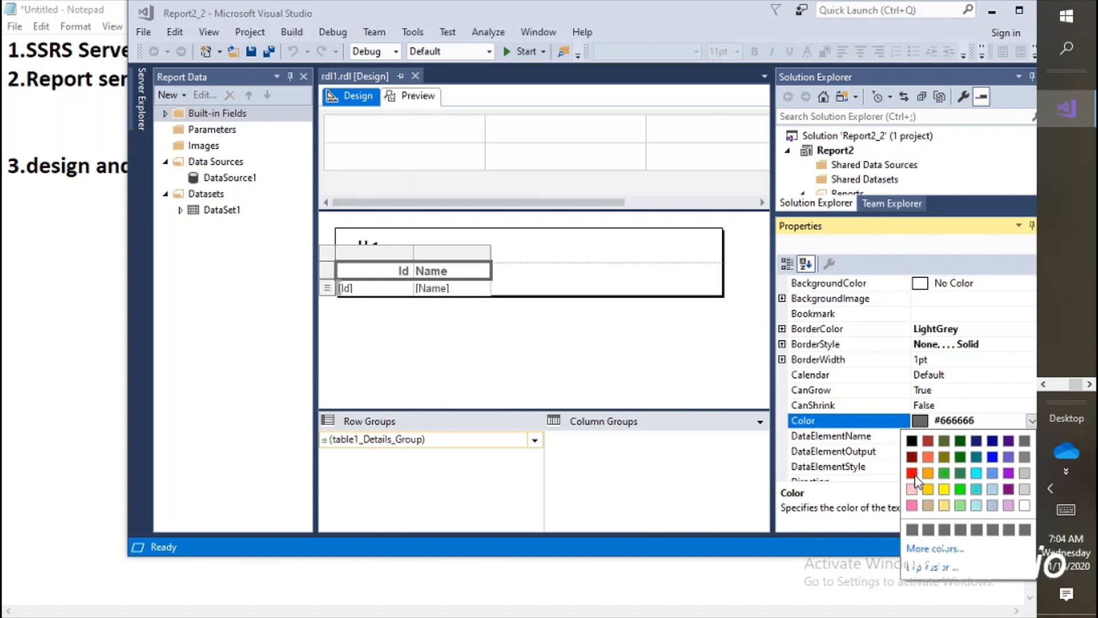
pyautogui.click(913, 475)
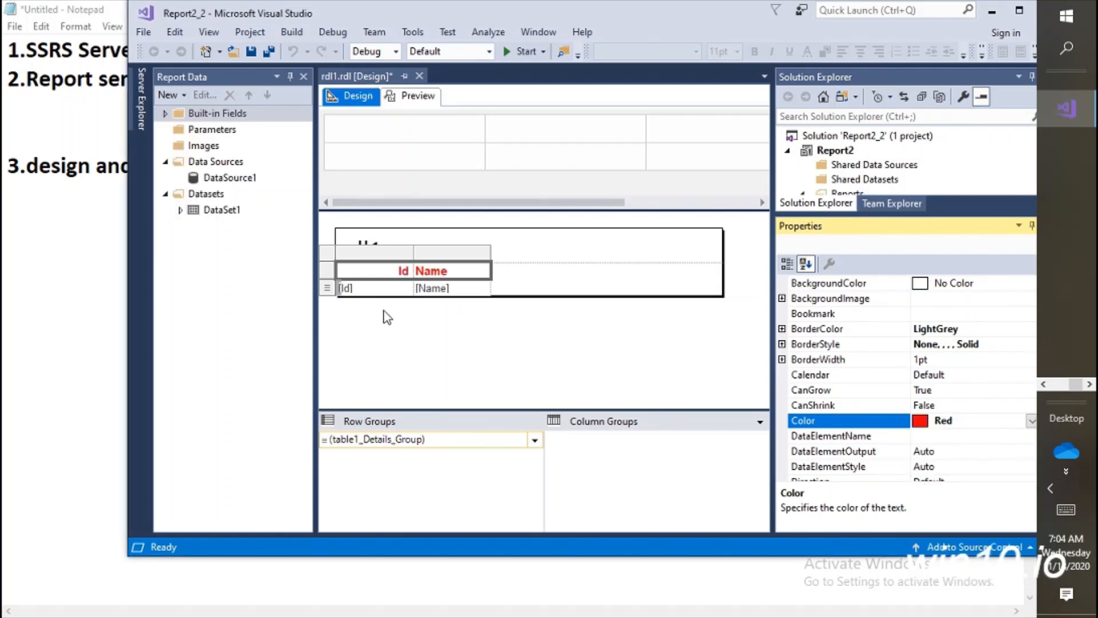
# - Center the text of the [Id] and [Name] cells in the table's detail row
pyautogui.click(375, 289)
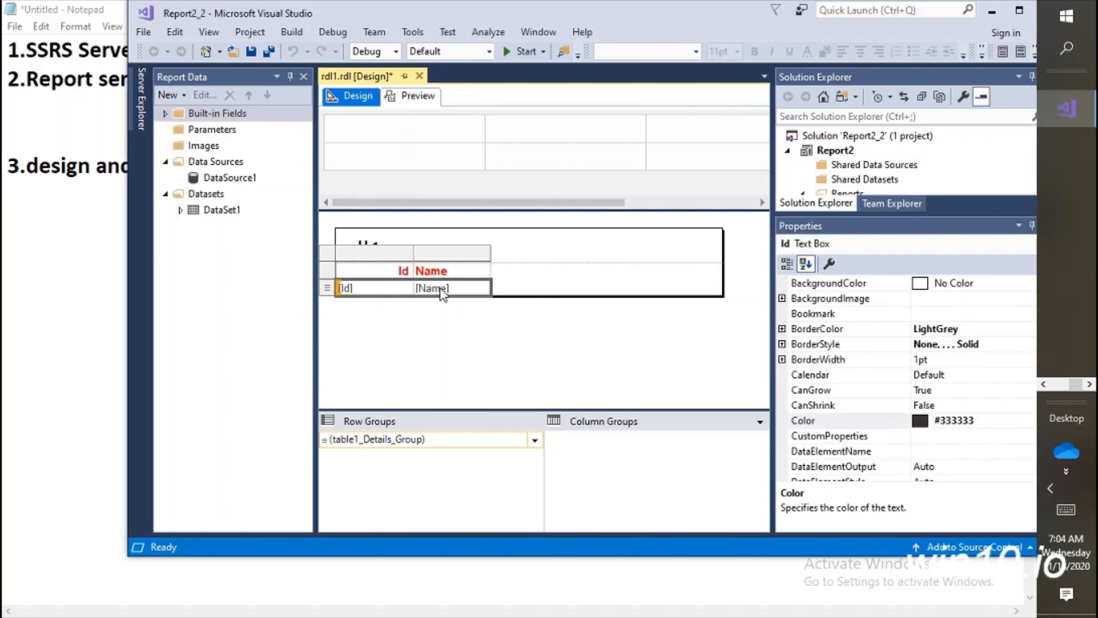
pyautogui.keyDown('ctrl'); pyautogui.click(440, 288); pyautogui.keyUp('ctrl')
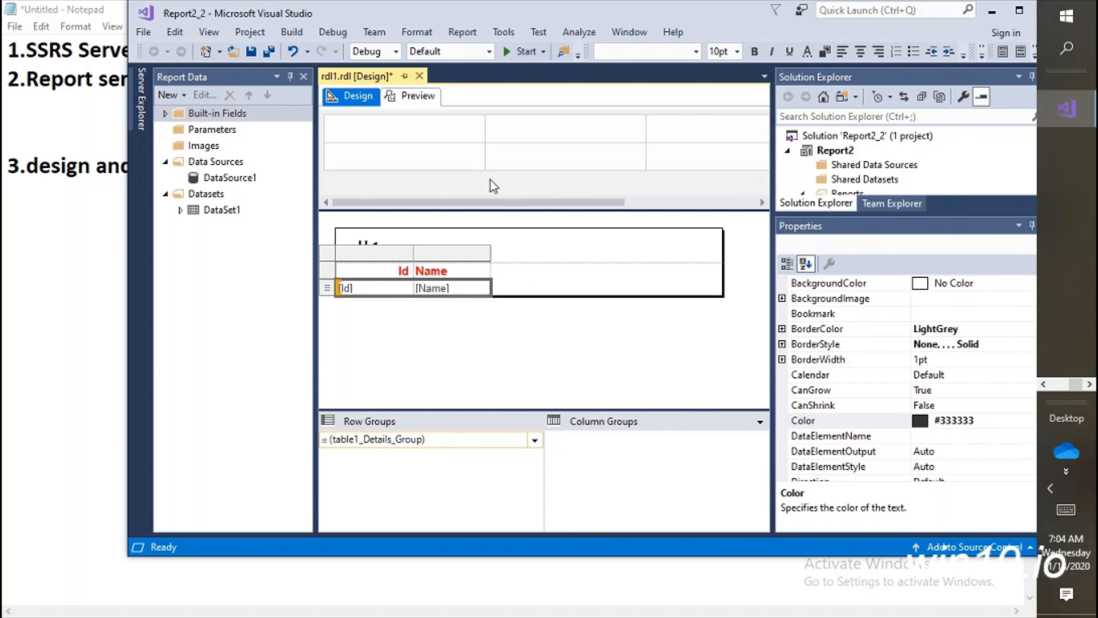
pyautogui.click(861, 53)
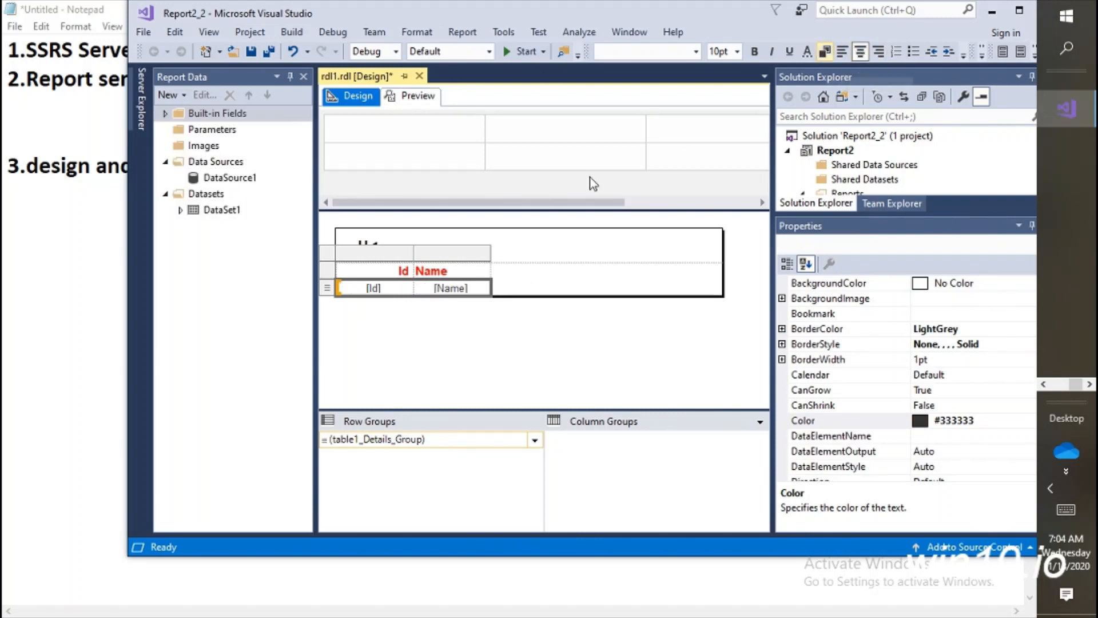
# - Select all header and detail cells of the Id and Name table
pyautogui.moveTo(353, 277); pyautogui.dragTo(472, 292)
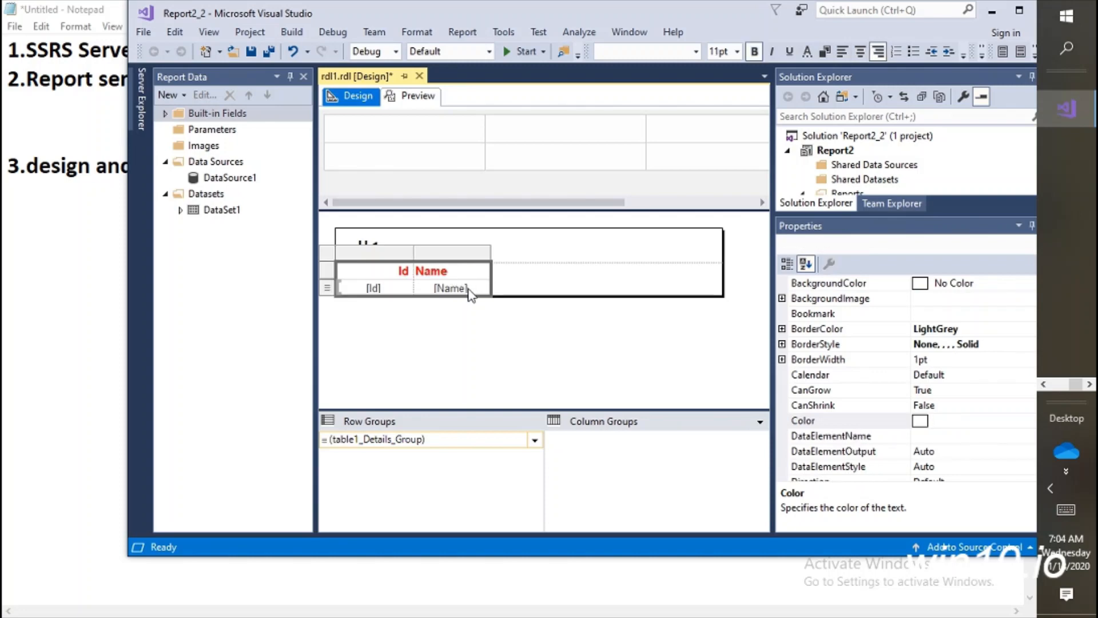
pyautogui.click(738, 51)
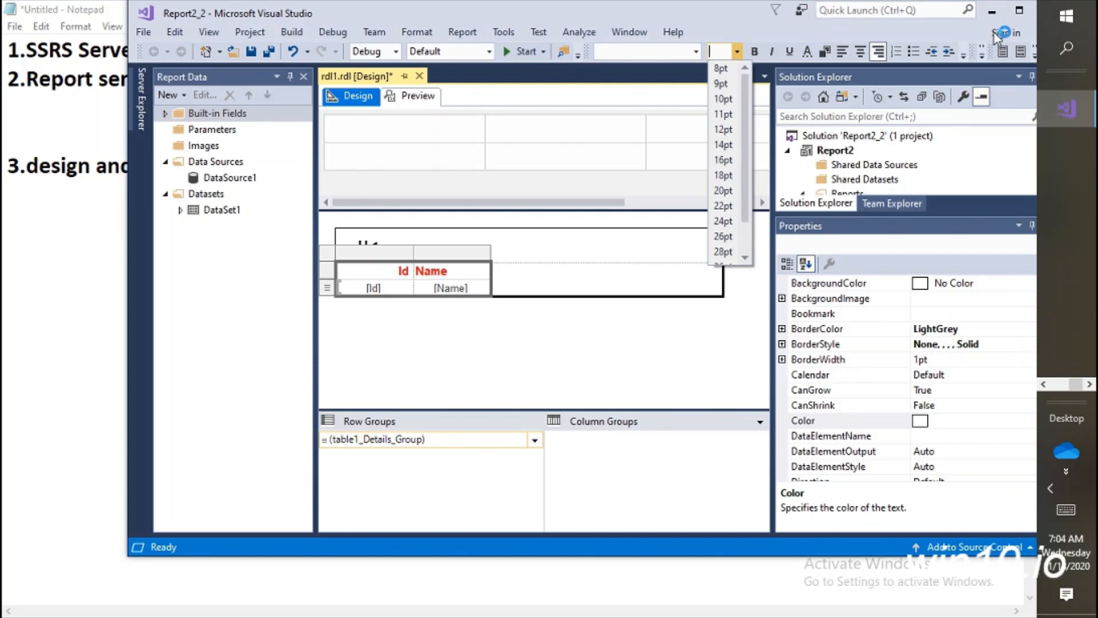
pyautogui.click(1033, 55)
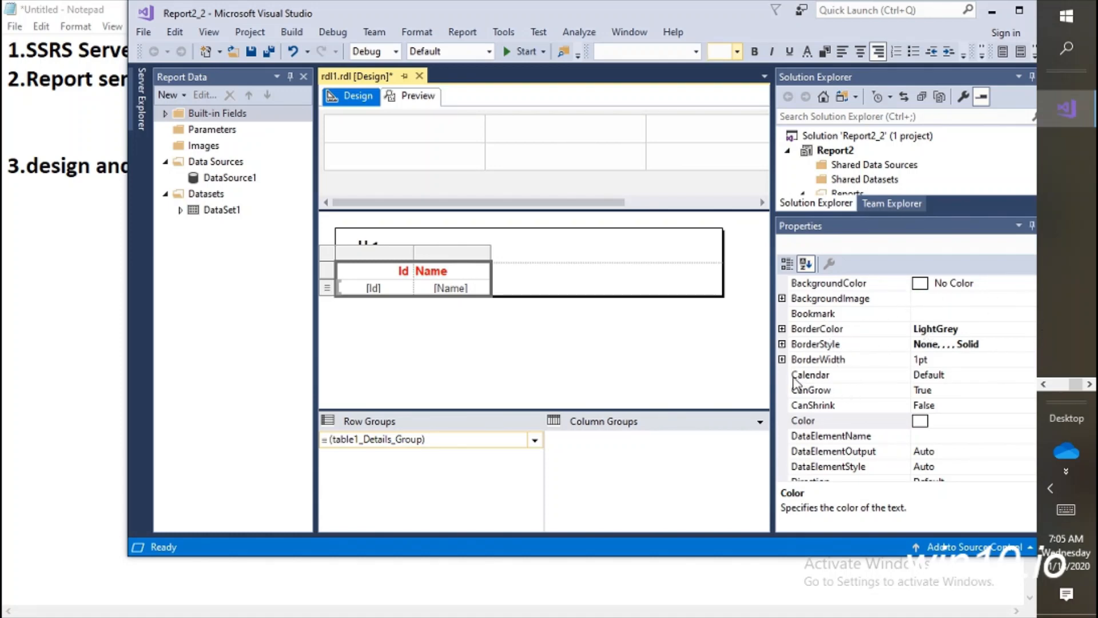
pyautogui.click(952, 355)
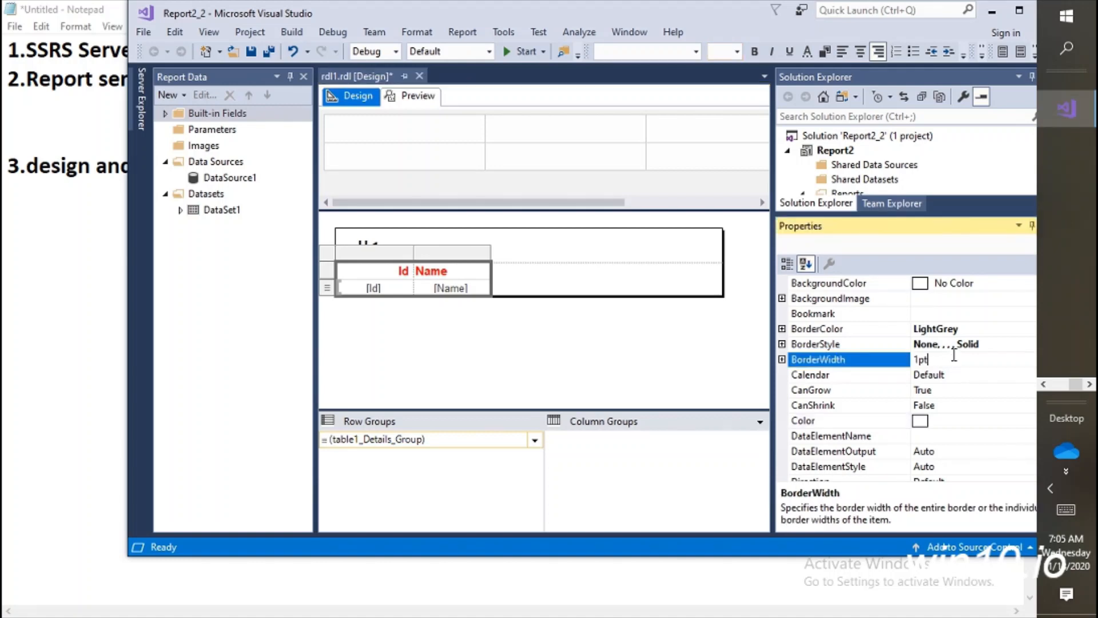
# - Try to set the BorderStyle of the selected table cells to "solid"
pyautogui.click(997, 344)
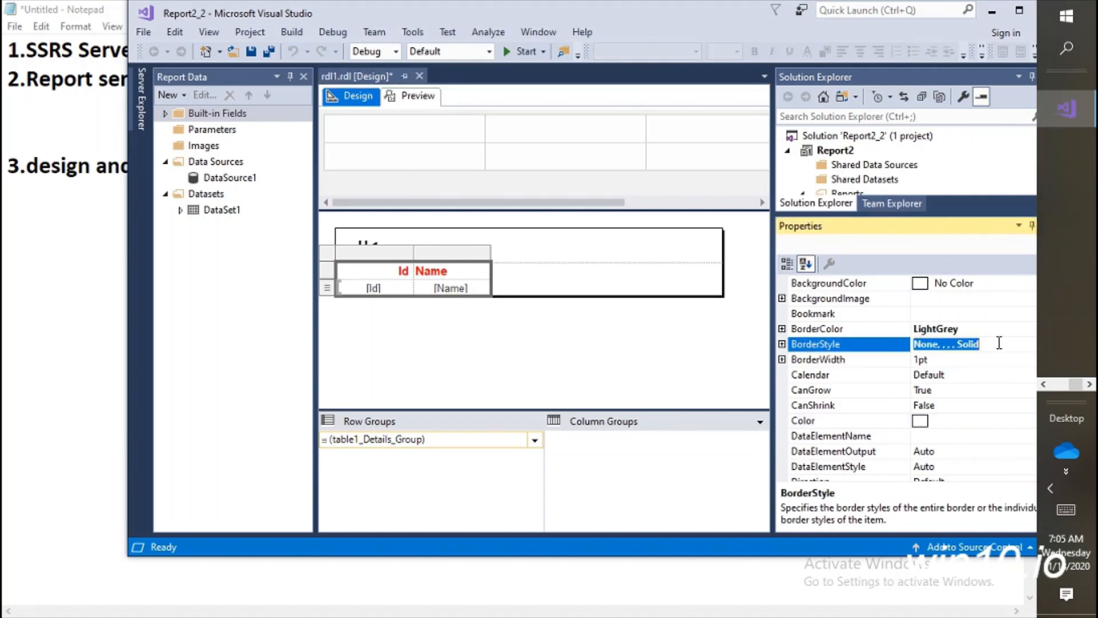
pyautogui.write('solid')
pyautogui.press('Return')
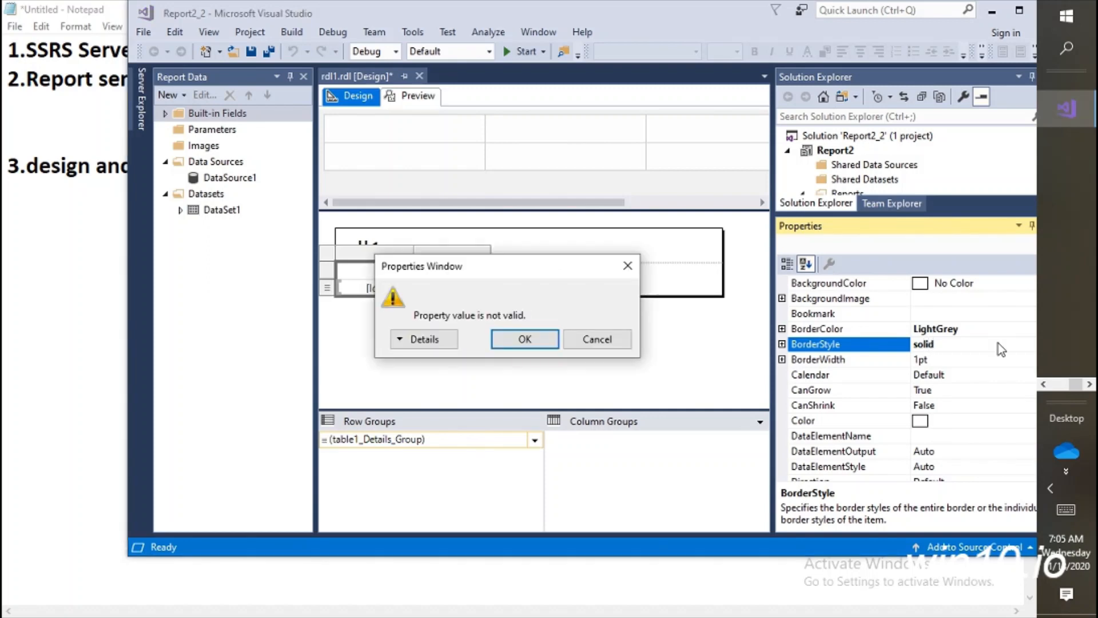
pyautogui.click(540, 340)
pyautogui.click(786, 347)
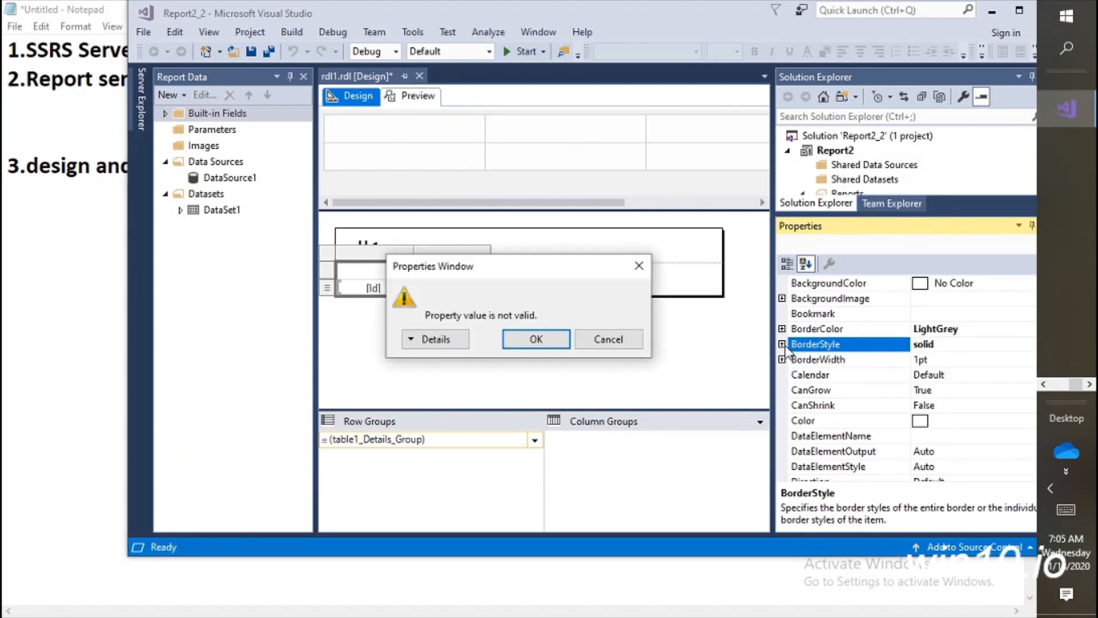
pyautogui.click(530, 338)
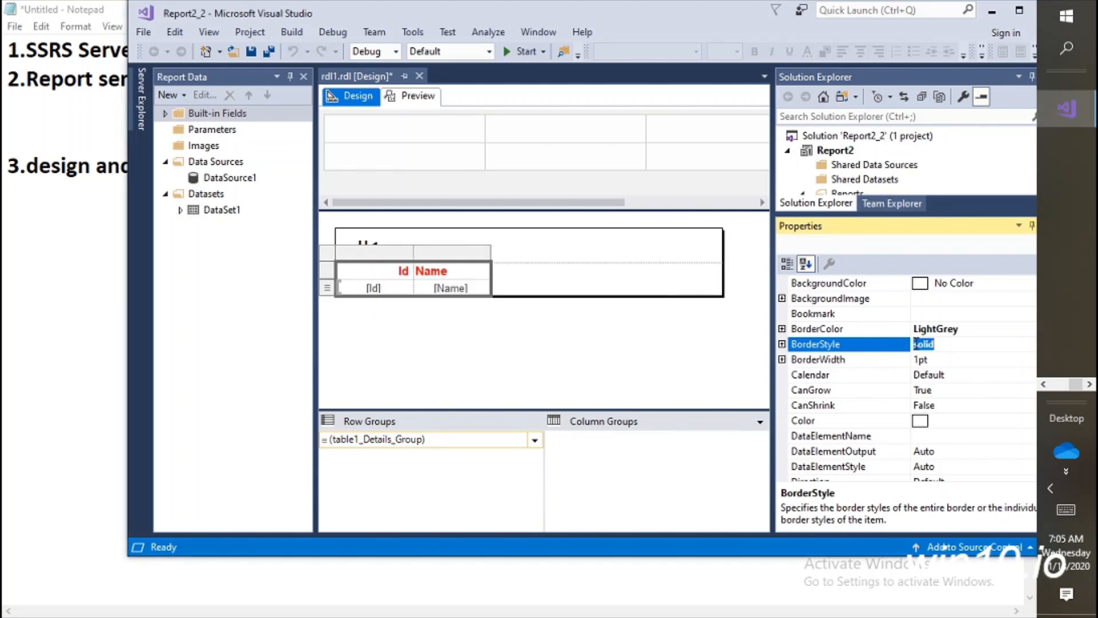
# - Clear the entered BorderStyle value of the selected table cells
pyautogui.click(957, 342)
pyautogui.press('BackSpace')
pyautogui.press('BackSpace')
pyautogui.press('BackSpace')
pyautogui.press('BackSpace')
pyautogui.press('BackSpace')
pyautogui.press('Return')
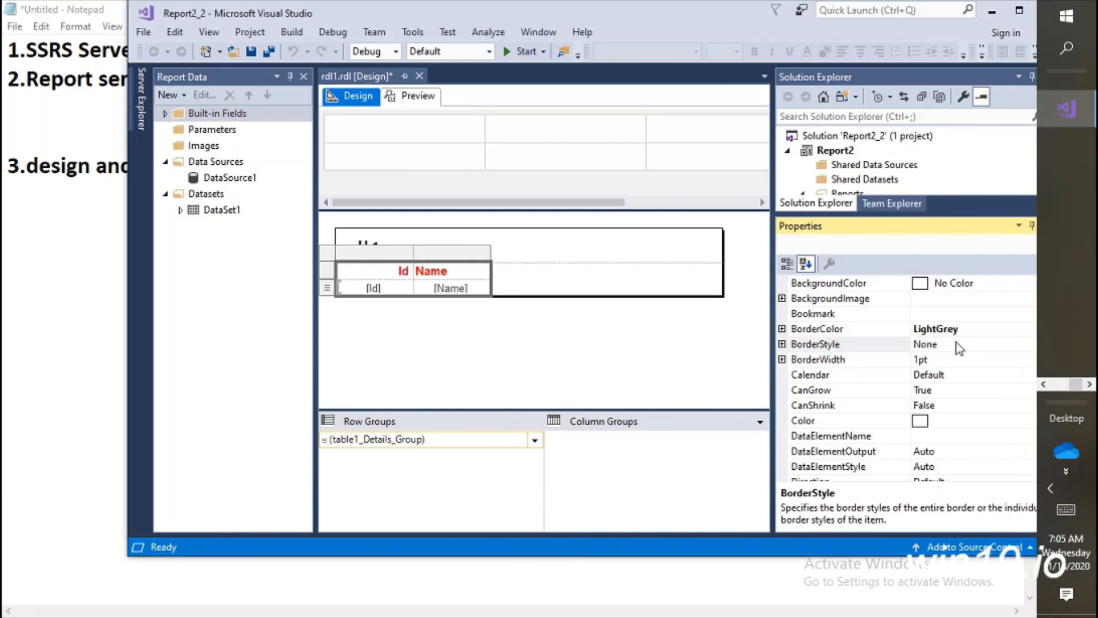
# - Expand the BorderStyle property and set the selected cells' Left border to Solid
pyautogui.click(781, 344)
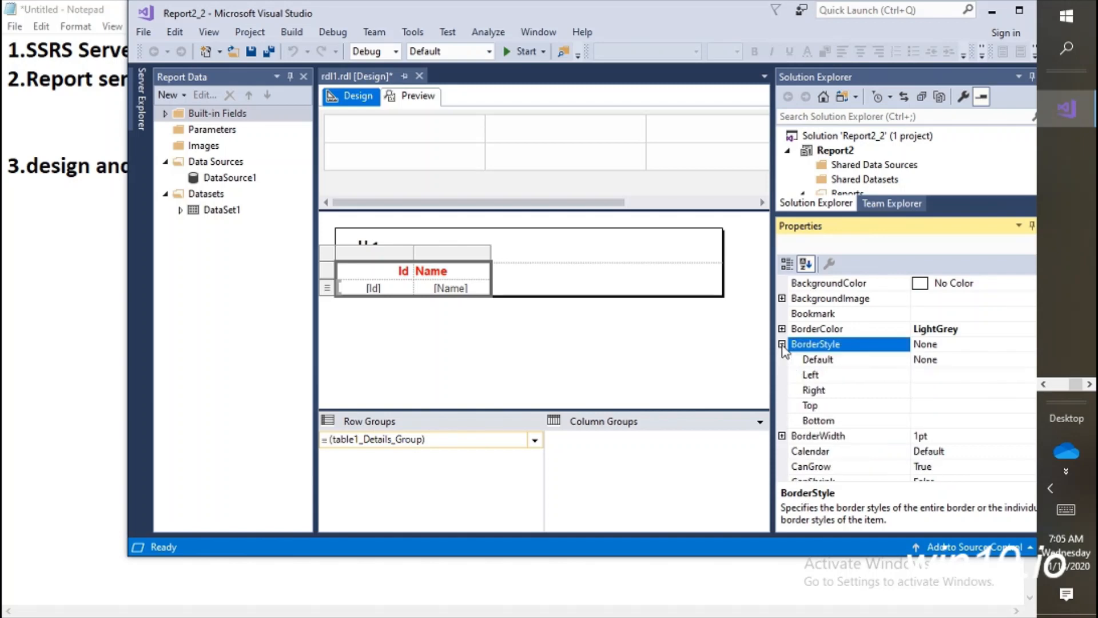
pyautogui.click(952, 375)
pyautogui.click(1031, 375)
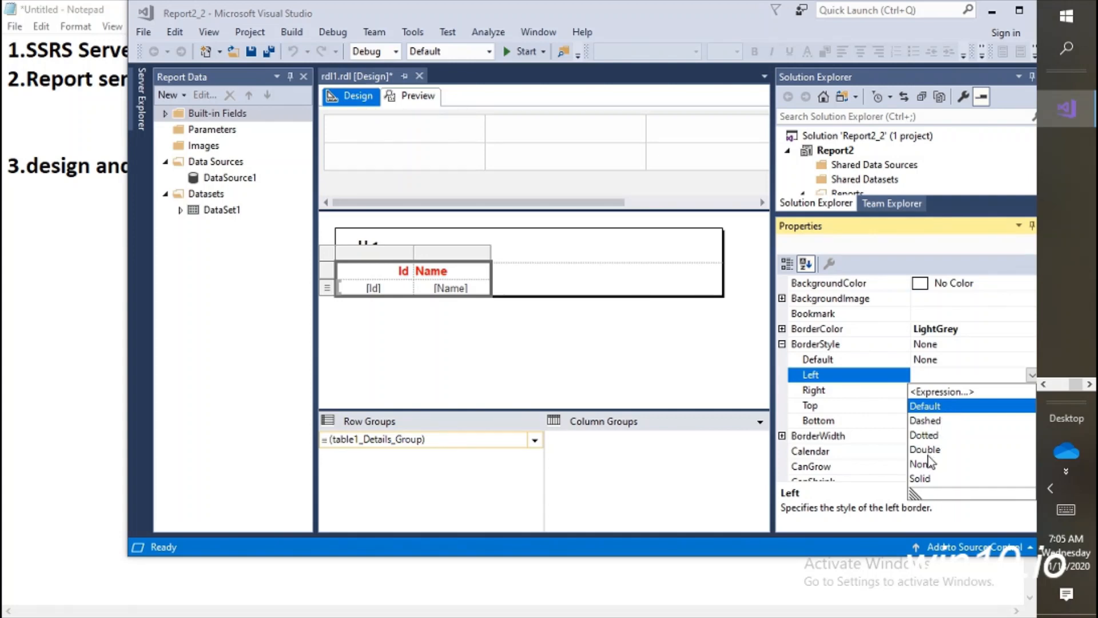
pyautogui.click(927, 481)
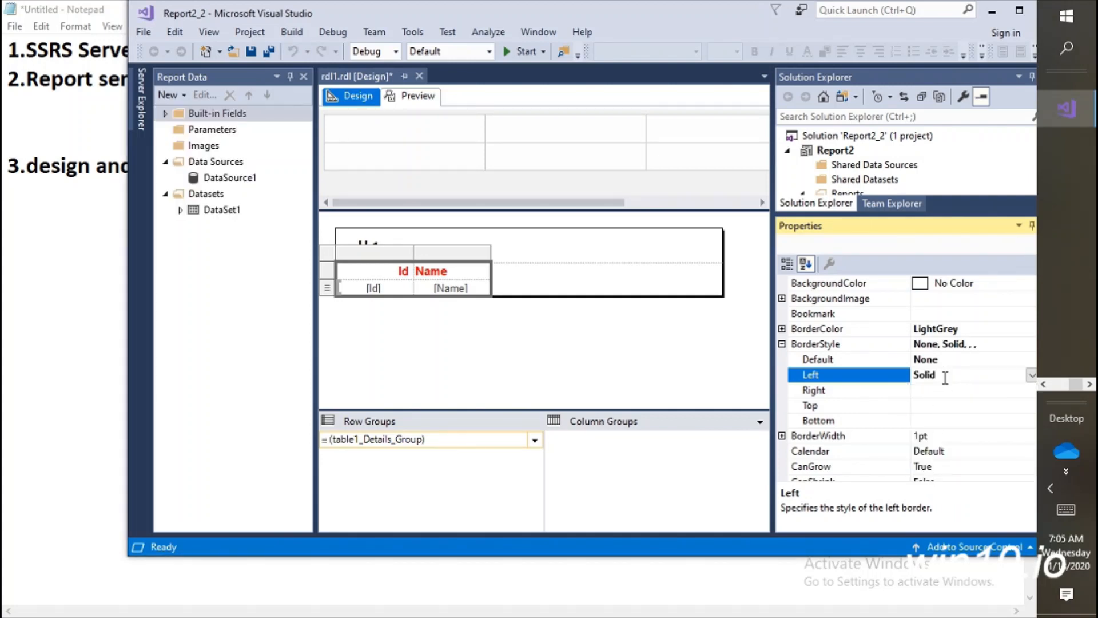
# - Set the overall BorderStyle of the selected table cells to Solid and preview the report
pyautogui.click(981, 344)
pyautogui.click(994, 344)
pyautogui.write('Solid')
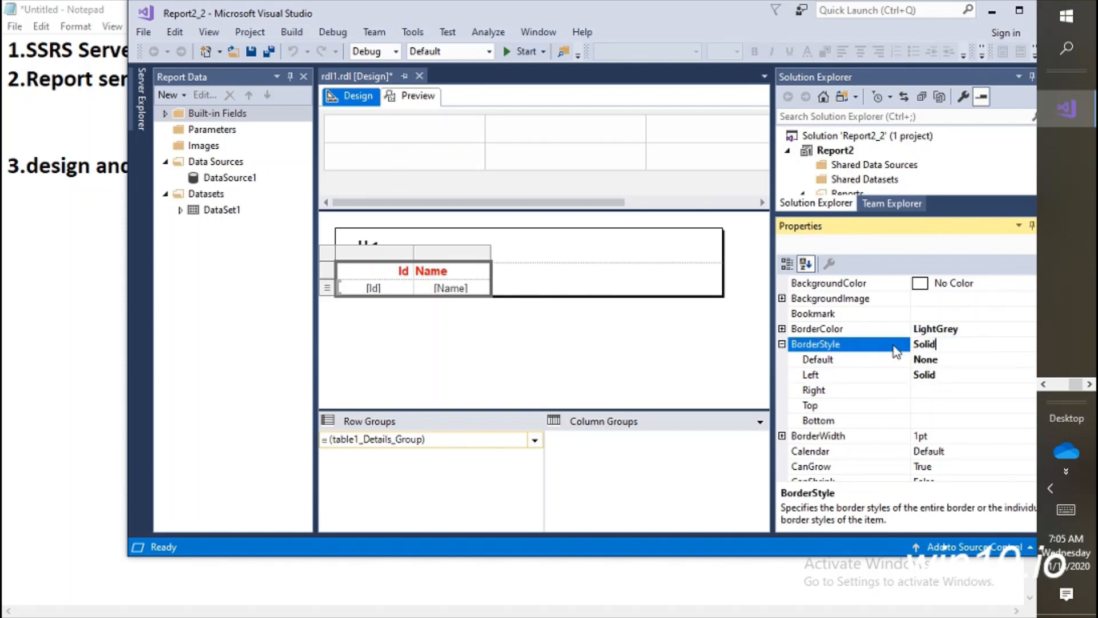
pyautogui.click(699, 473)
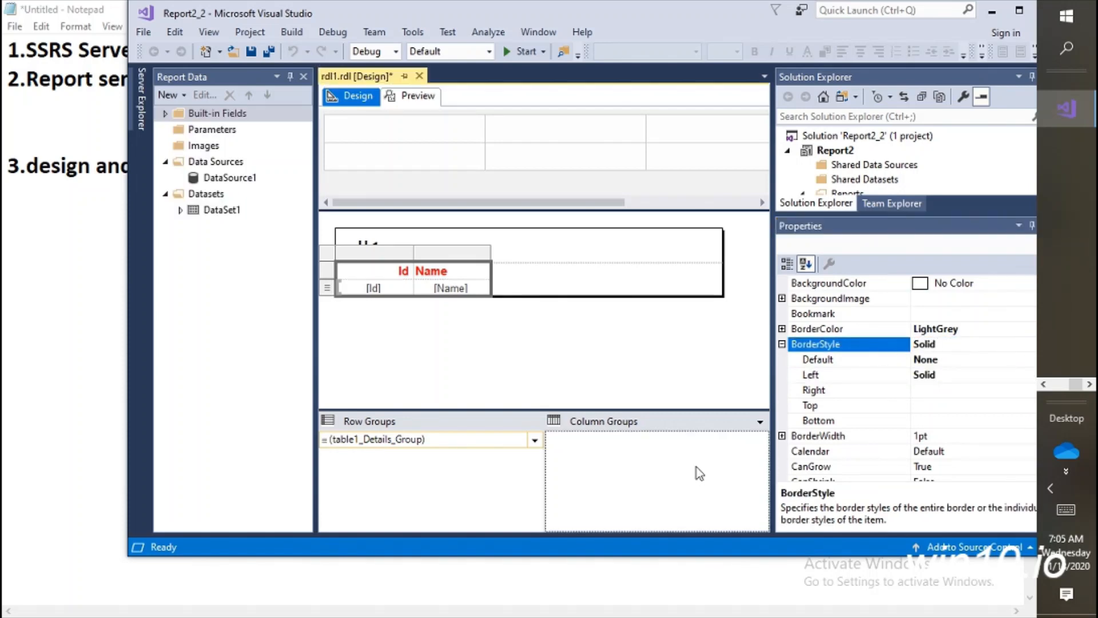
pyautogui.click(526, 317)
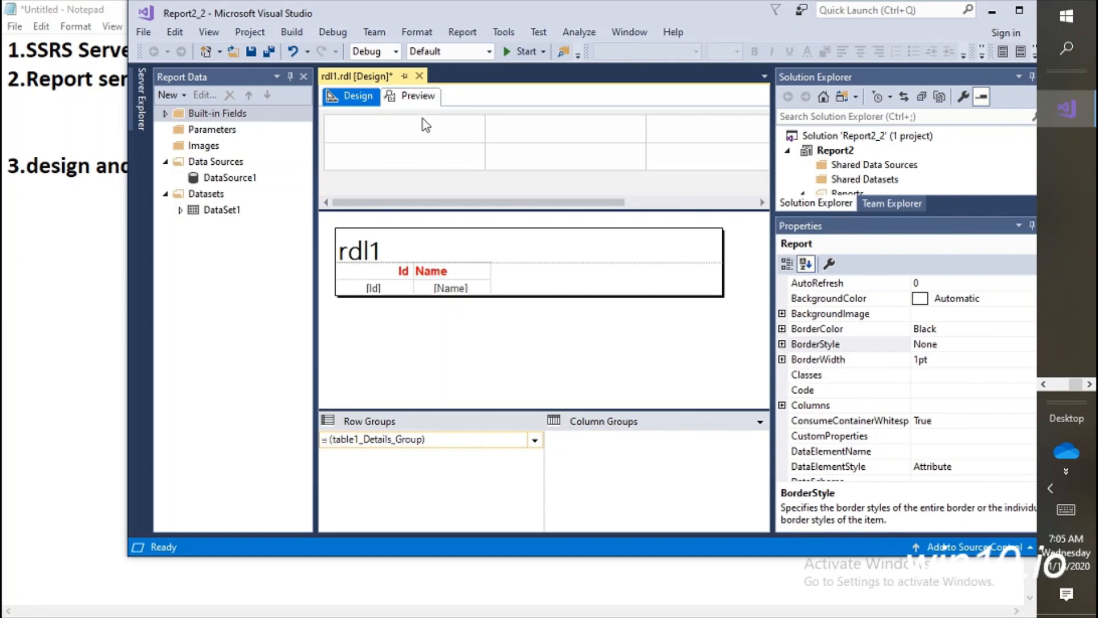
pyautogui.click(422, 102)
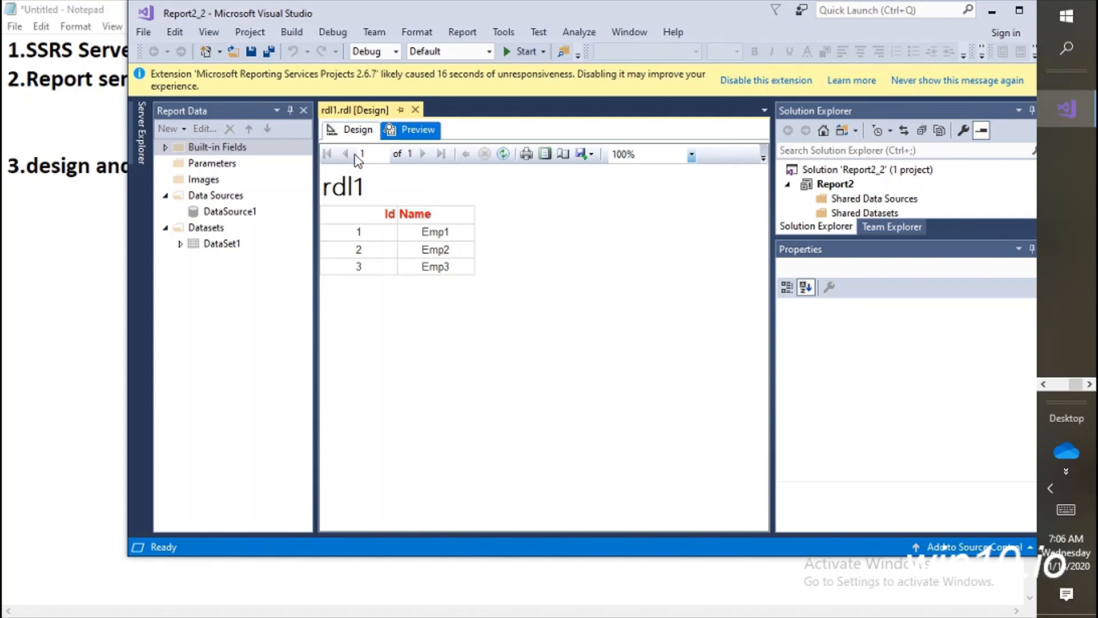
# - Return to the report design and center the text of the Id and Name header cells
pyautogui.click(360, 135)
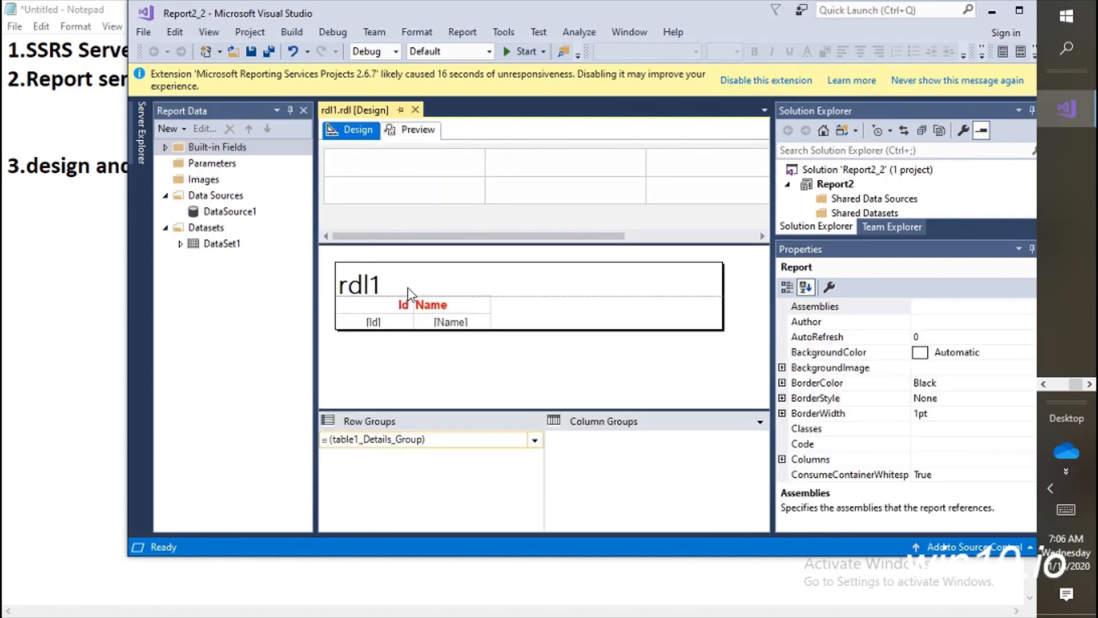
pyautogui.click(397, 308)
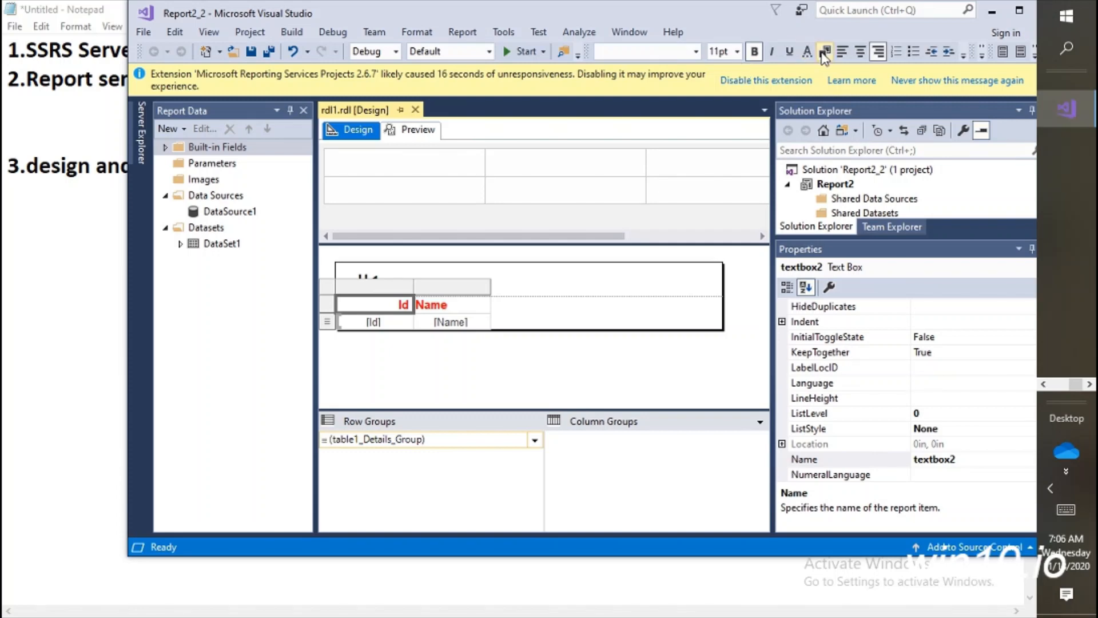
pyautogui.moveTo(461, 309); pyautogui.dragTo(396, 312)
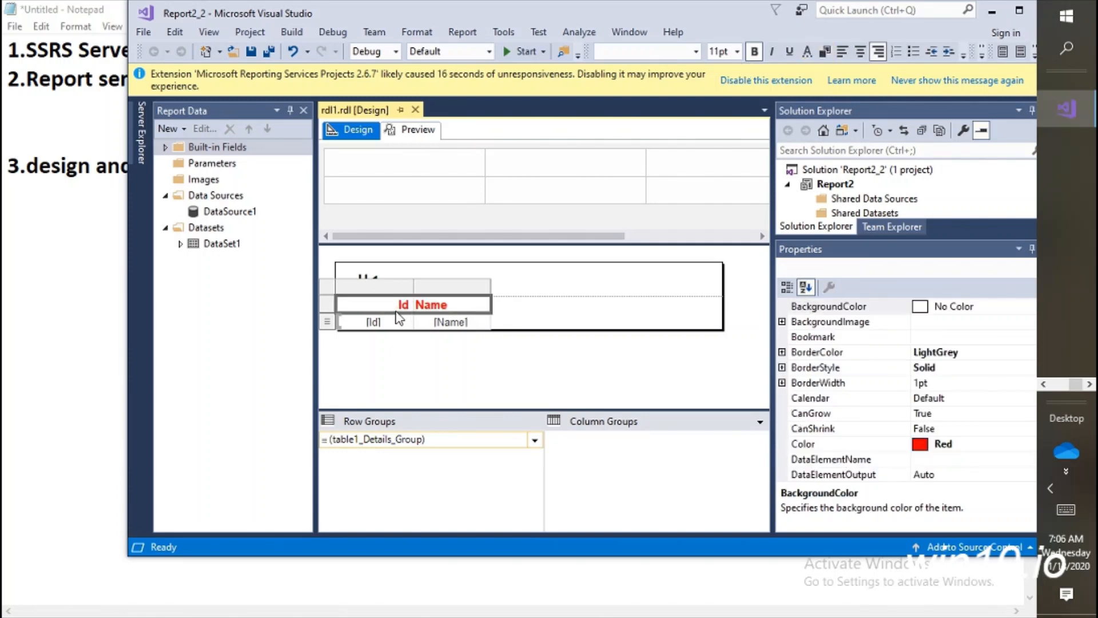
pyautogui.click(864, 59)
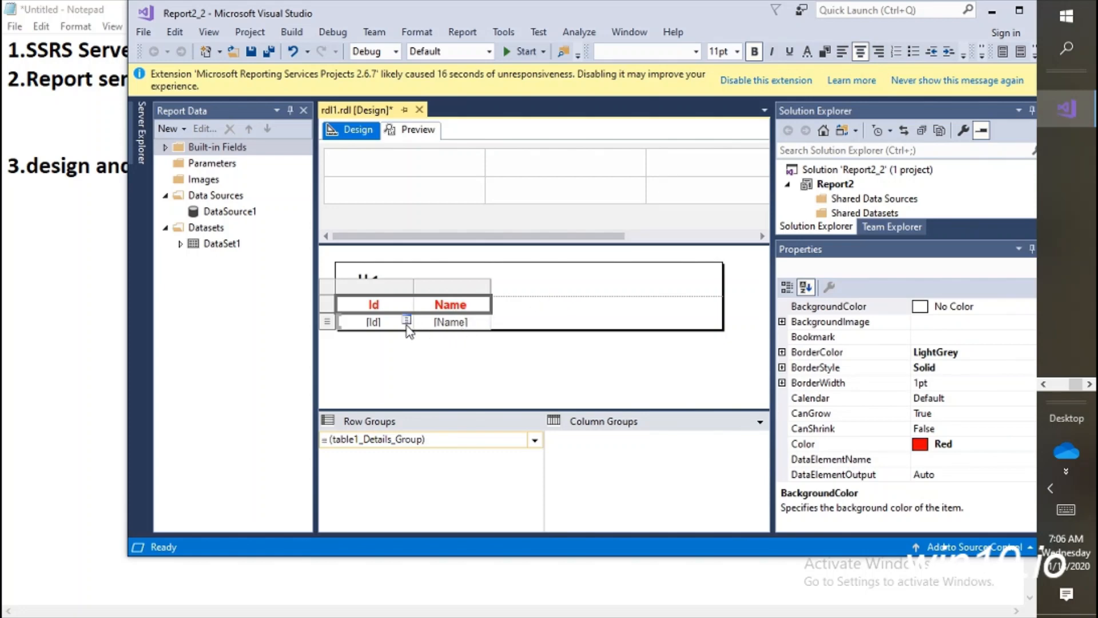
# - Apply italic and underline formatting to the Id and Name header cells of the rdl1 report table
pyautogui.click(366, 320)
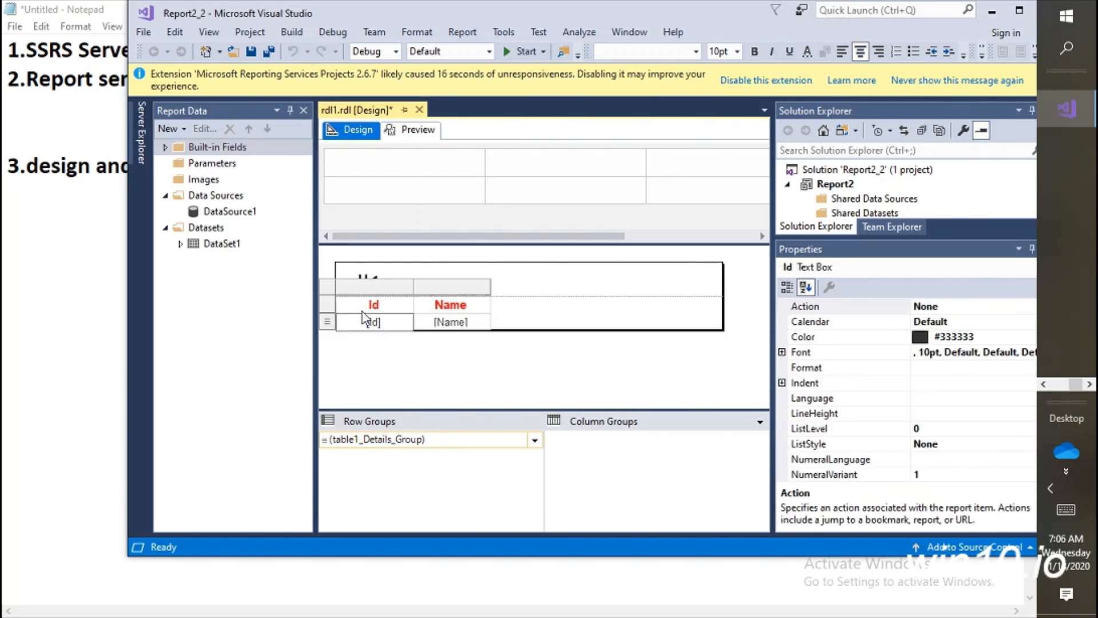
pyautogui.moveTo(369, 304); pyautogui.dragTo(452, 304)
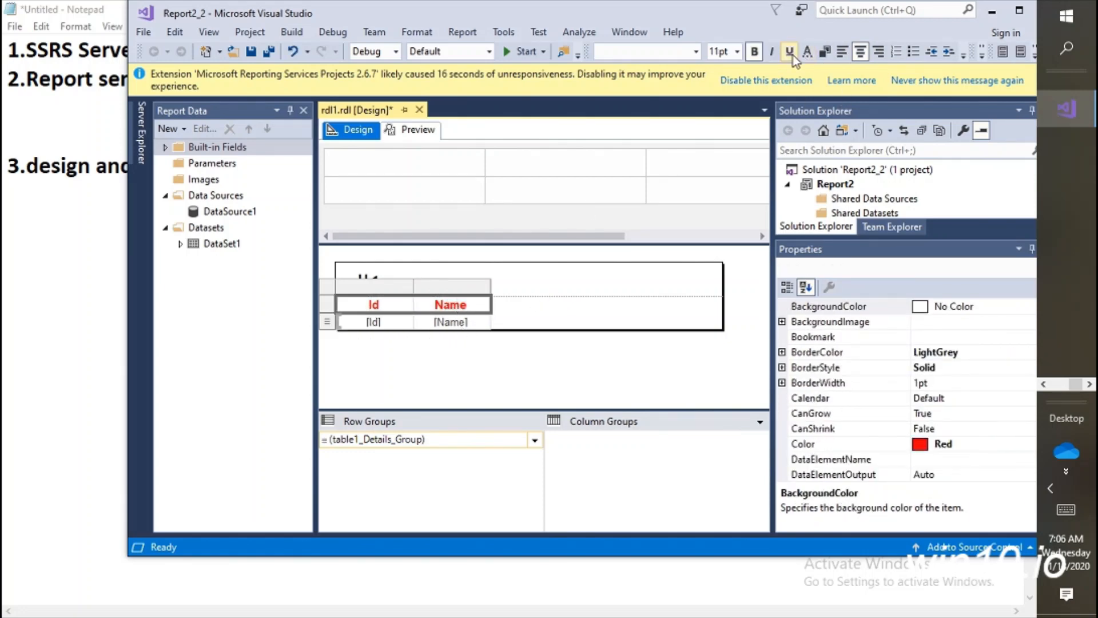
pyautogui.click(756, 57)
pyautogui.click(756, 57)
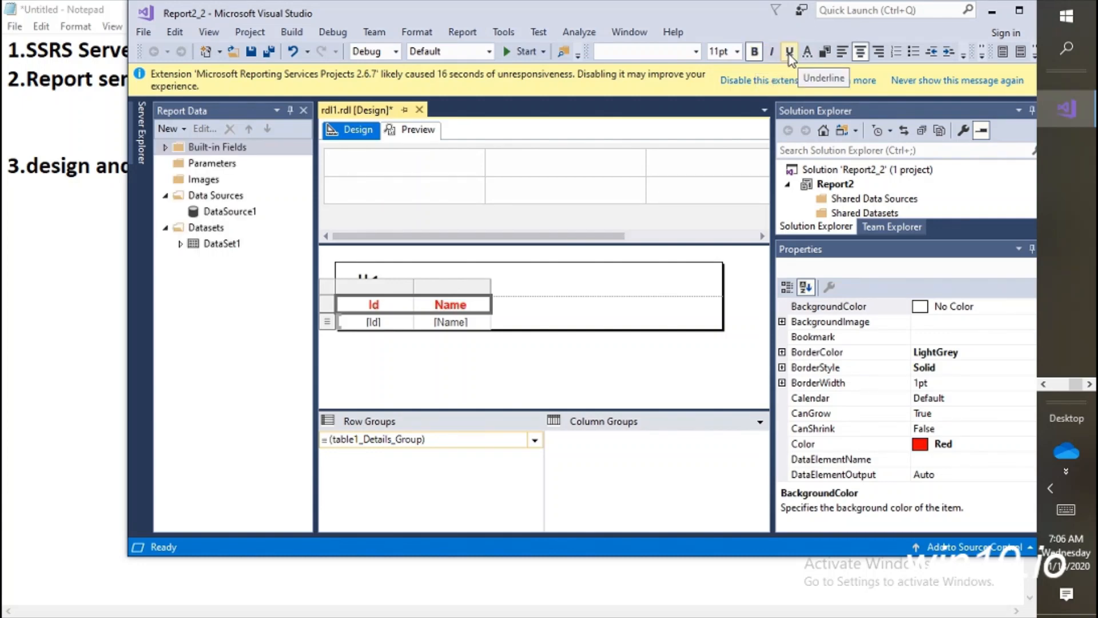
pyautogui.click(773, 55)
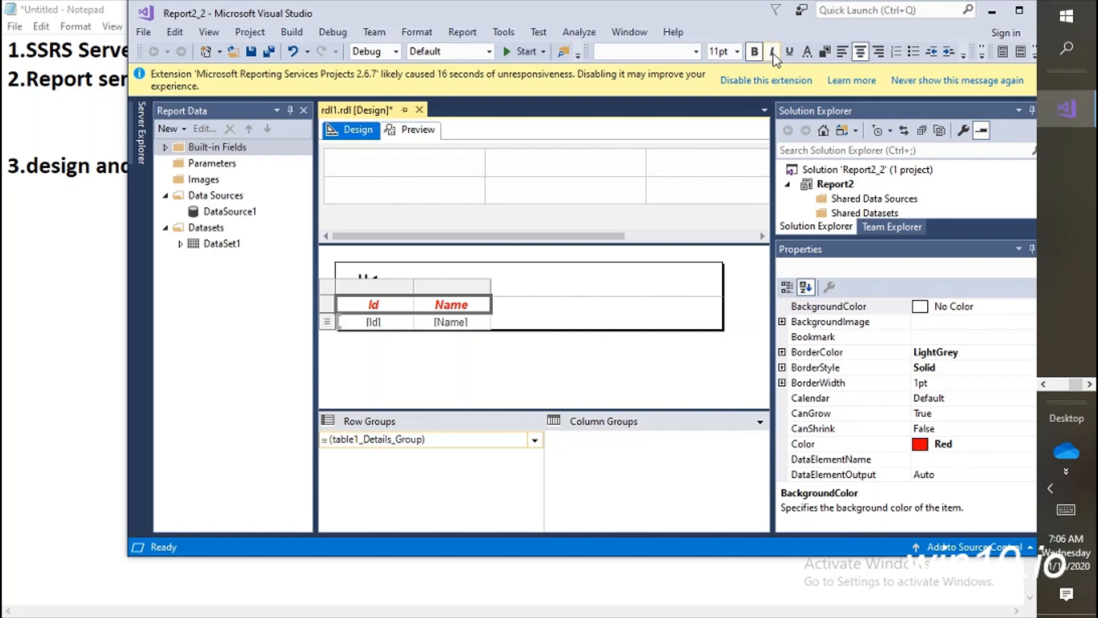
pyautogui.click(789, 53)
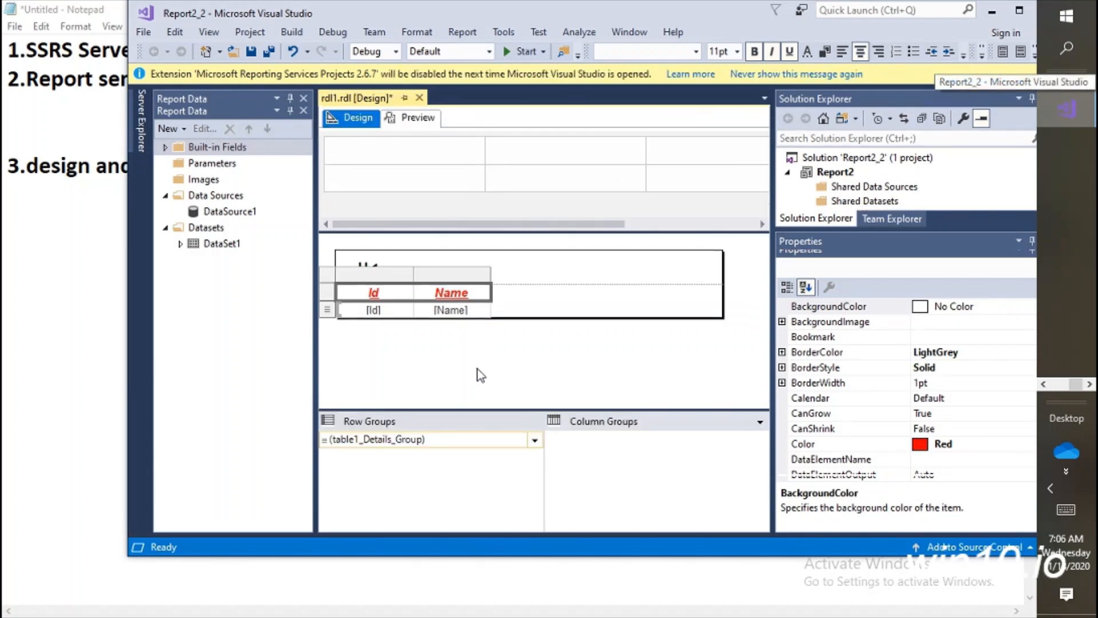
pyautogui.click(478, 370)
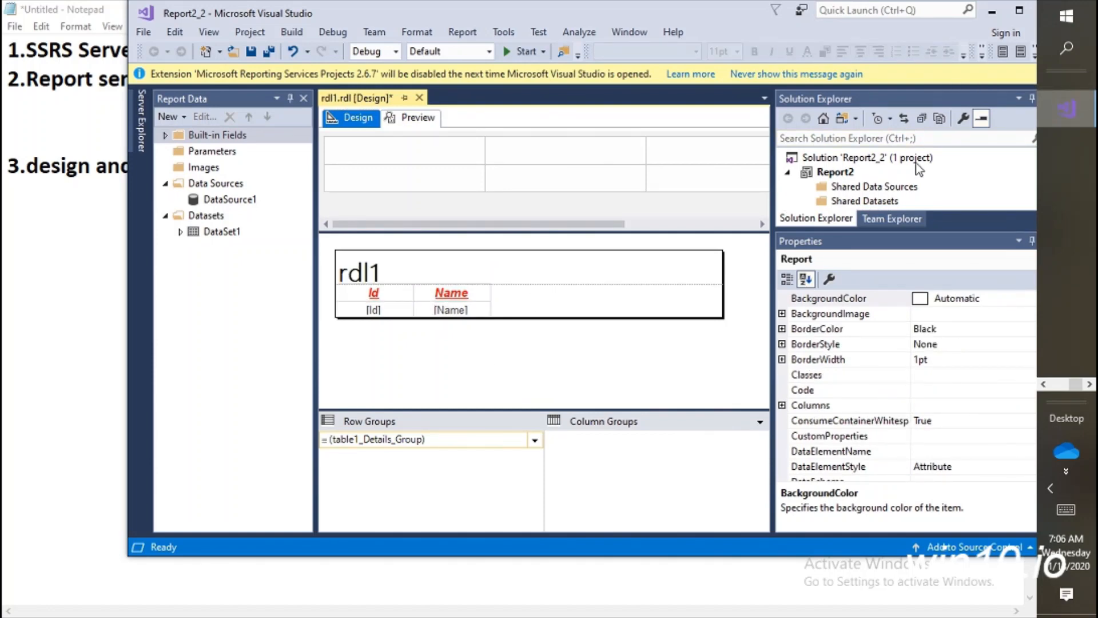
# - Switch to Reporting Services Configuration Manager, display the Web Service URL settings and open the ReportServer1 link
pyautogui.click(1043, 384)
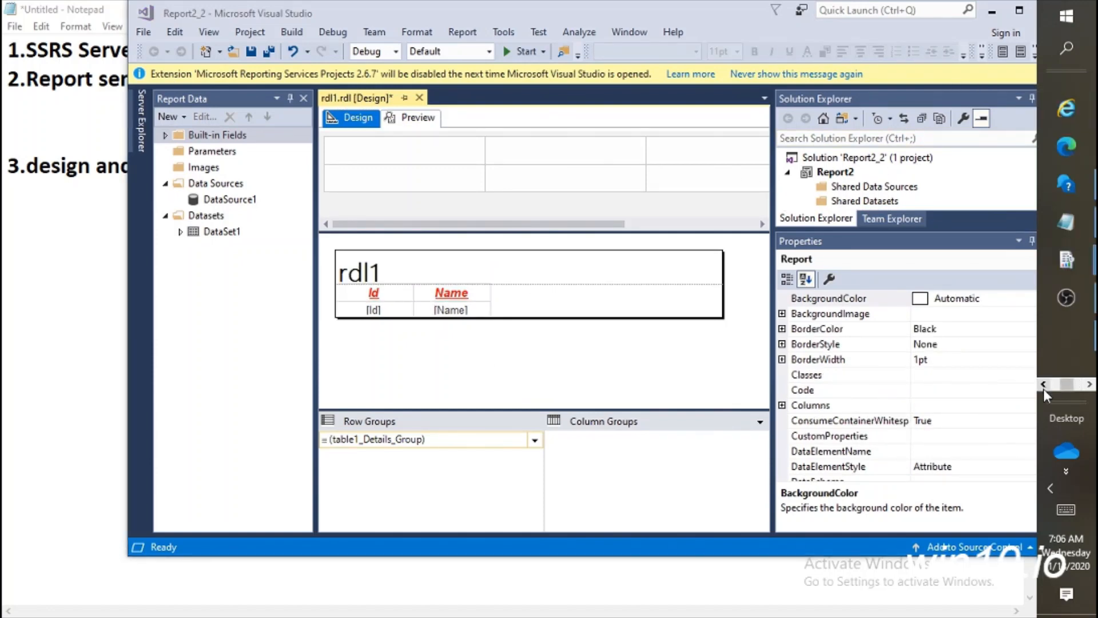
pyautogui.moveTo(1062, 266)
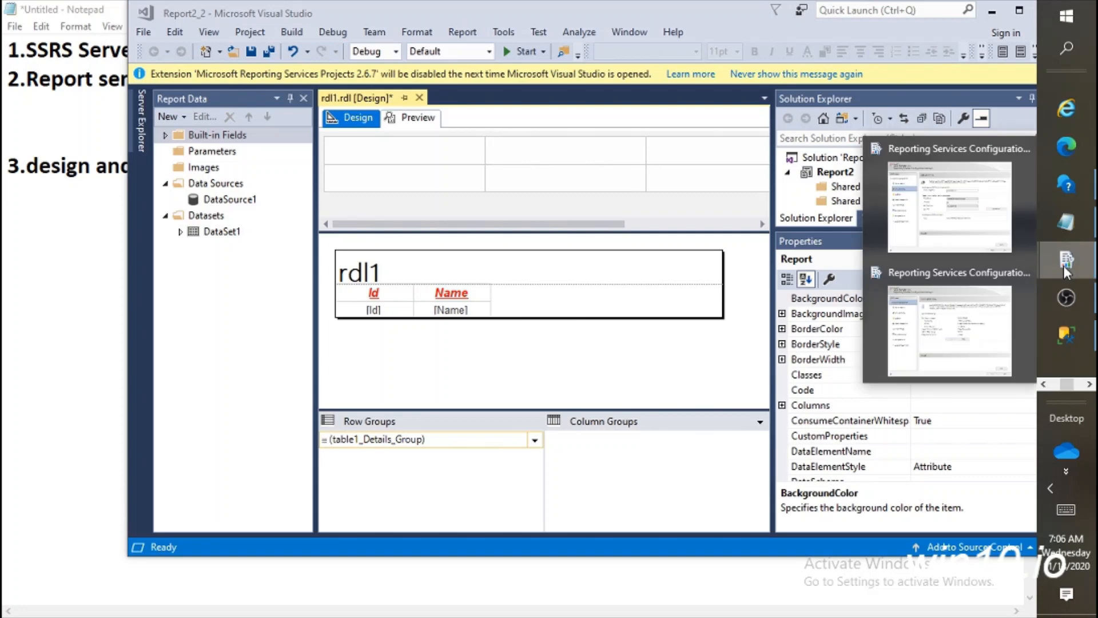
pyautogui.click(996, 321)
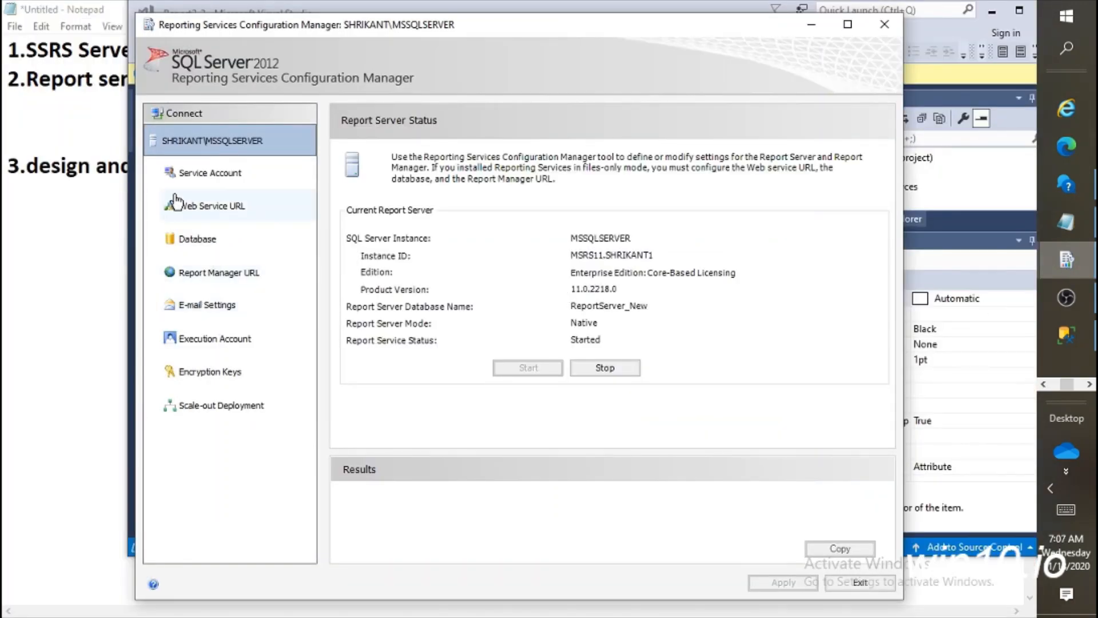
pyautogui.click(203, 200)
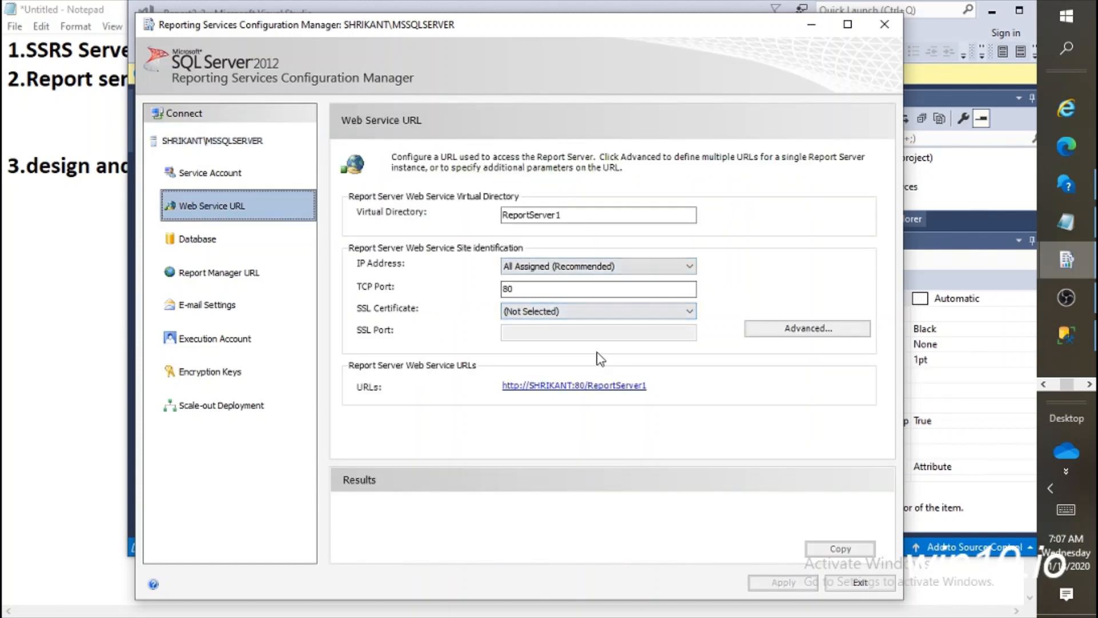
pyautogui.click(636, 393)
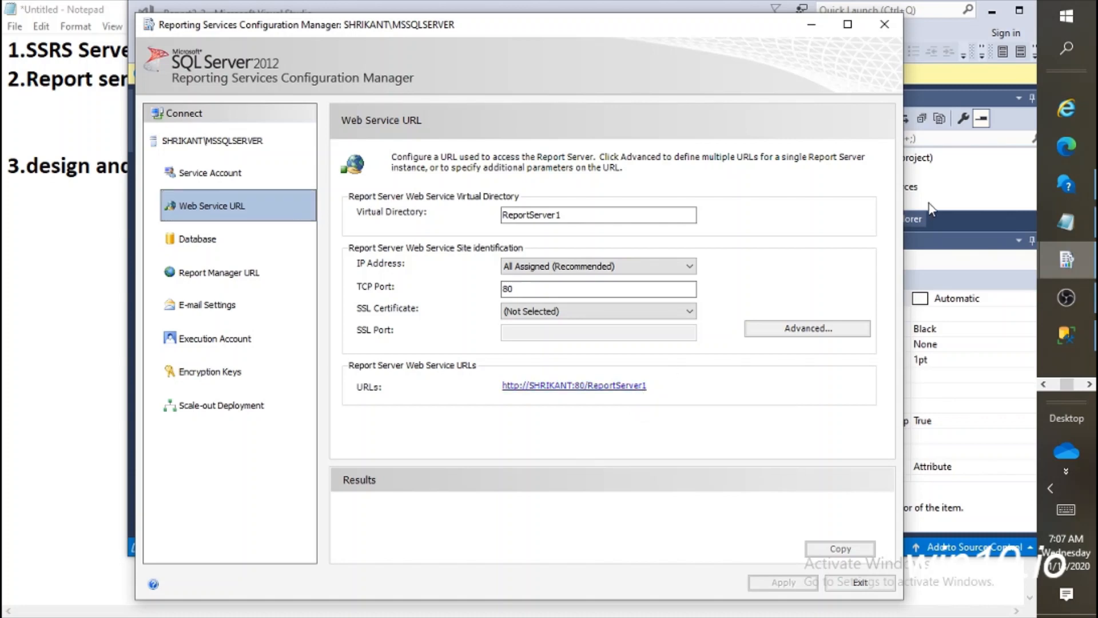
pyautogui.moveTo(1044, 197)
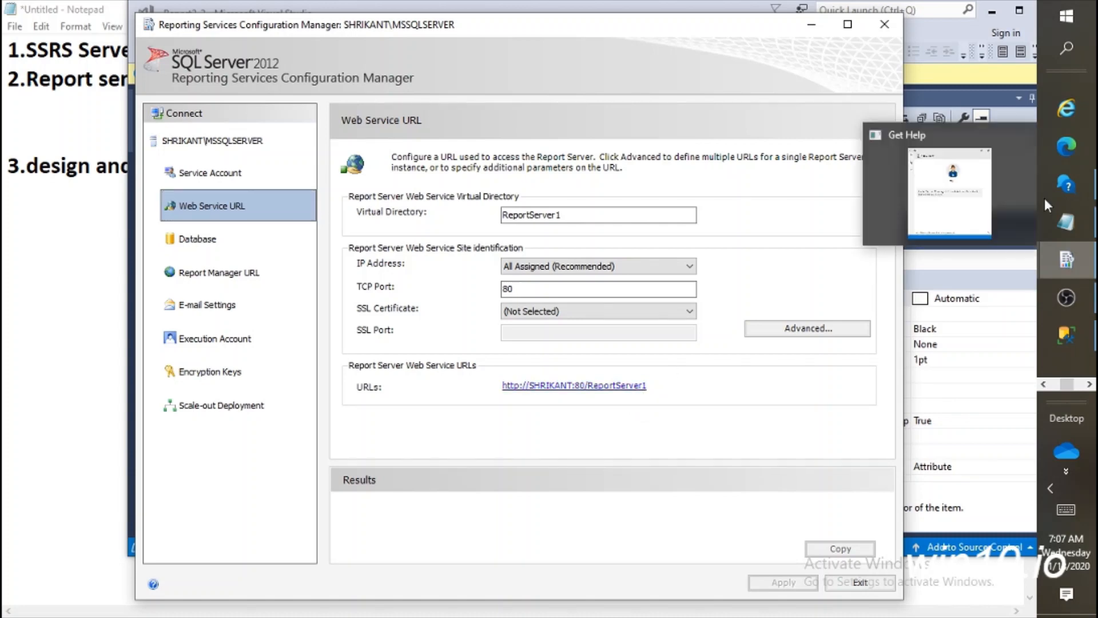
pyautogui.click(1089, 384)
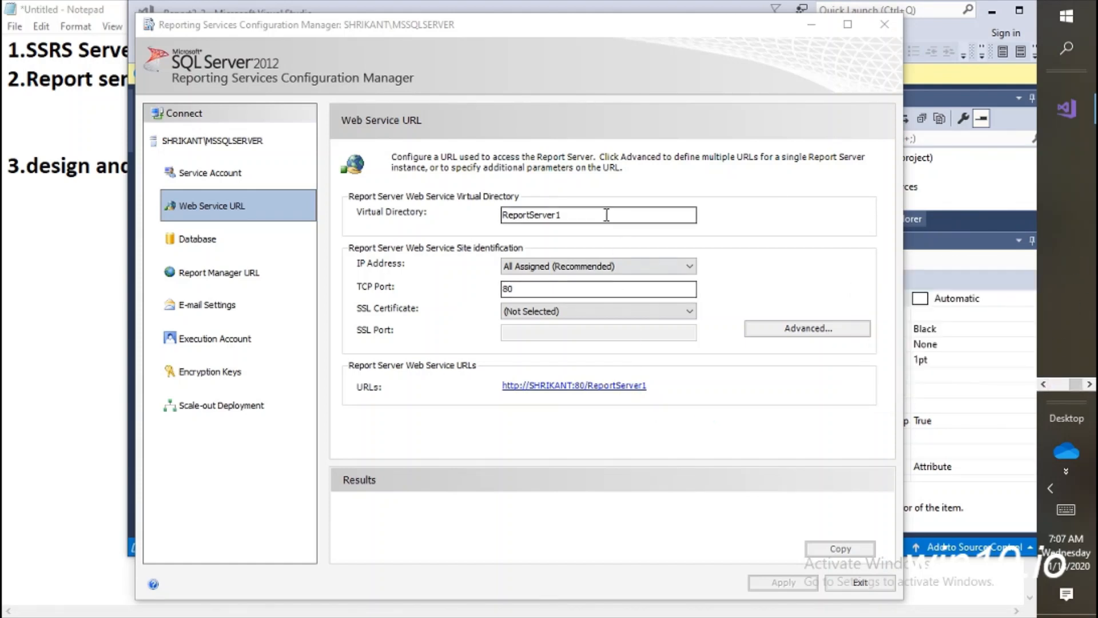
# - Copy the virtual directory name ReportServer1, return to Visual Studio and enlarge Solution Explorer to show the project's Reports folder
pyautogui.moveTo(597, 215); pyautogui.dragTo(490, 223)
pyautogui.hotkey('ctrl', 'c')
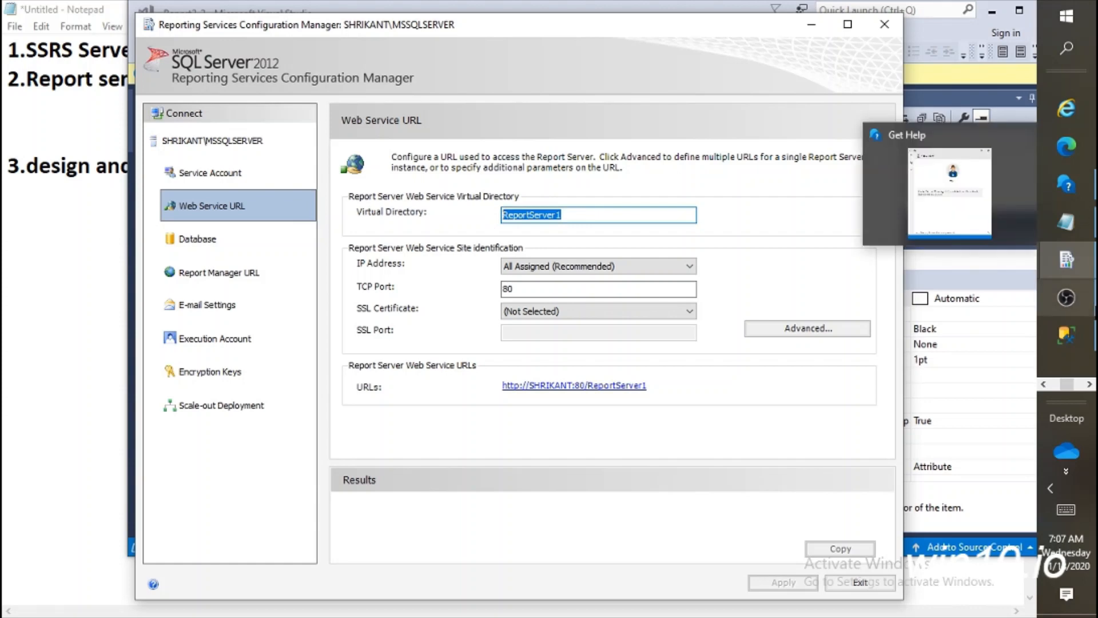
pyautogui.moveTo(1066, 297)
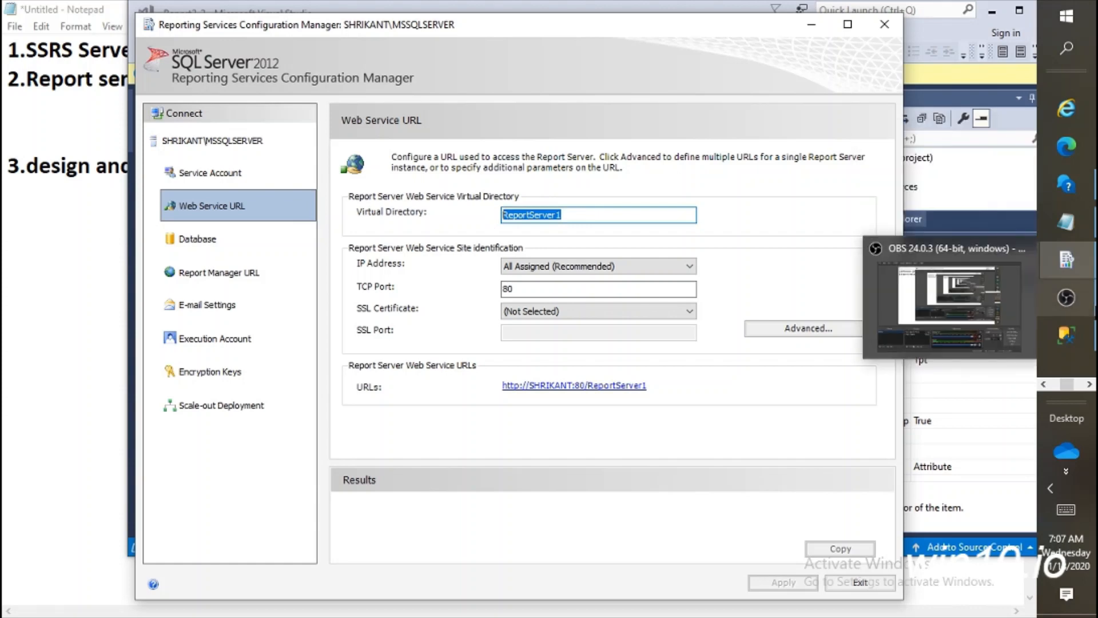
pyautogui.click(1081, 120)
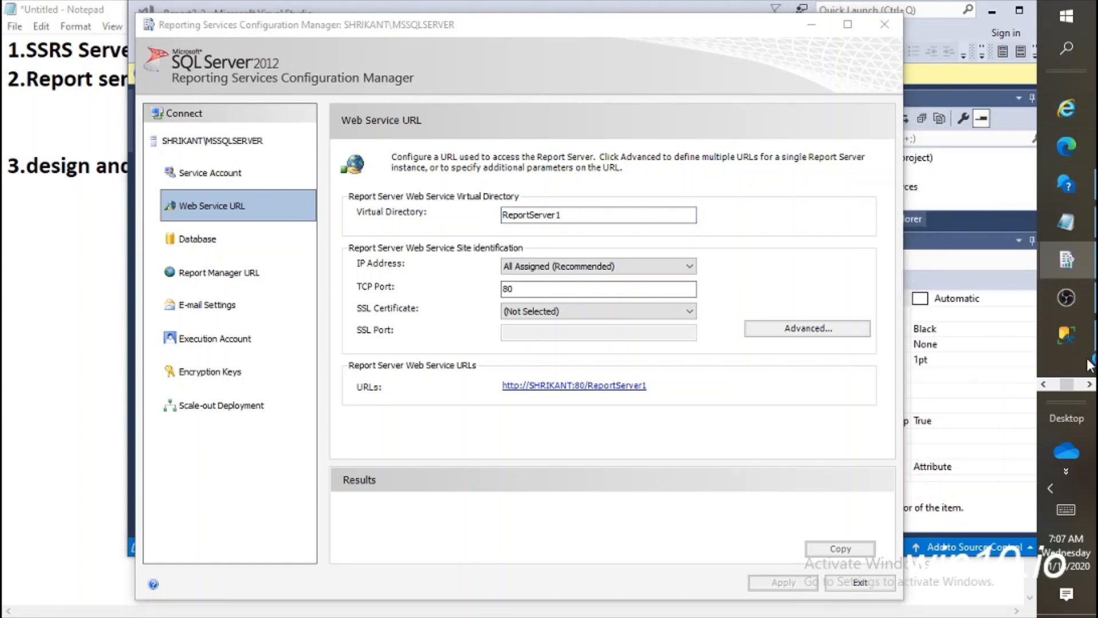
pyautogui.click(1089, 385)
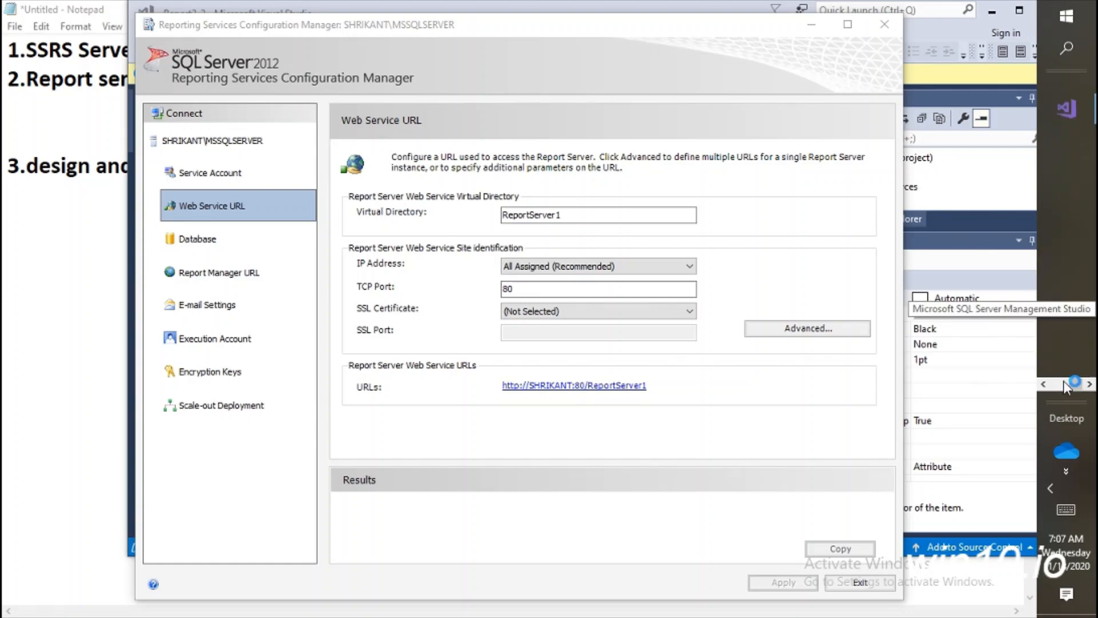
pyautogui.click(986, 414)
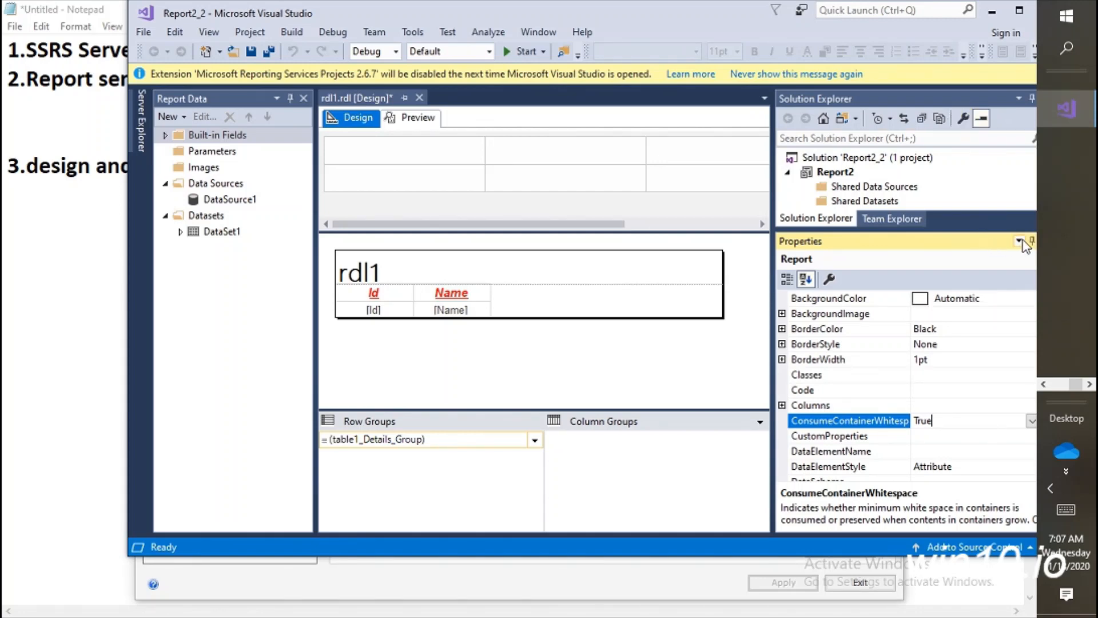
pyautogui.moveTo(956, 227); pyautogui.dragTo(957, 339)
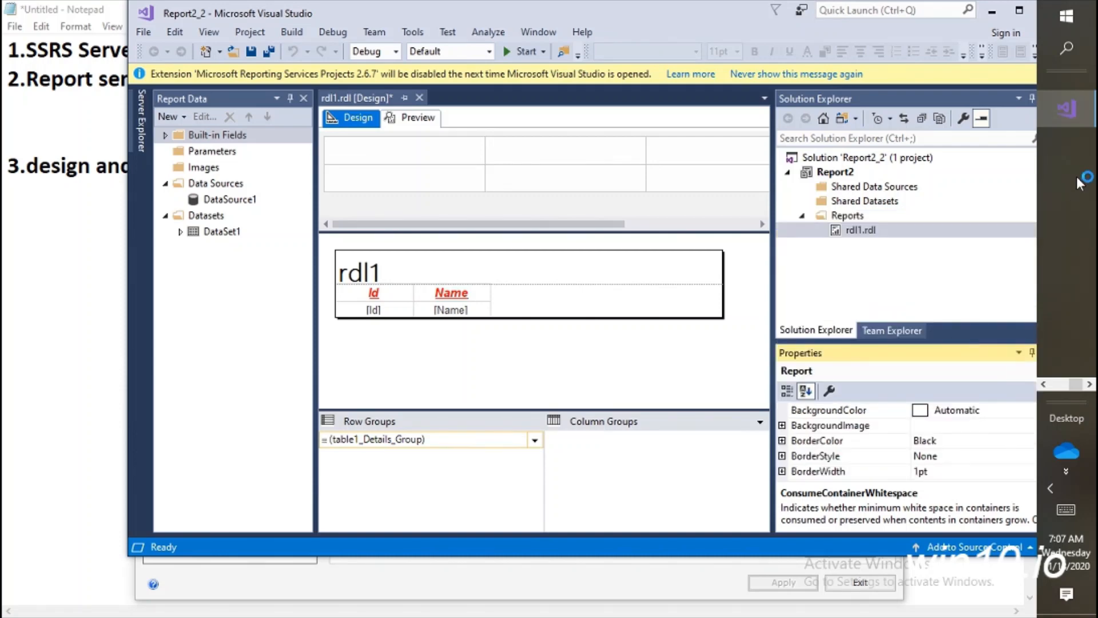
# - Load the local server's ReportServer1 address in Internet Explorer, then minimize the browser
pyautogui.click(1043, 385)
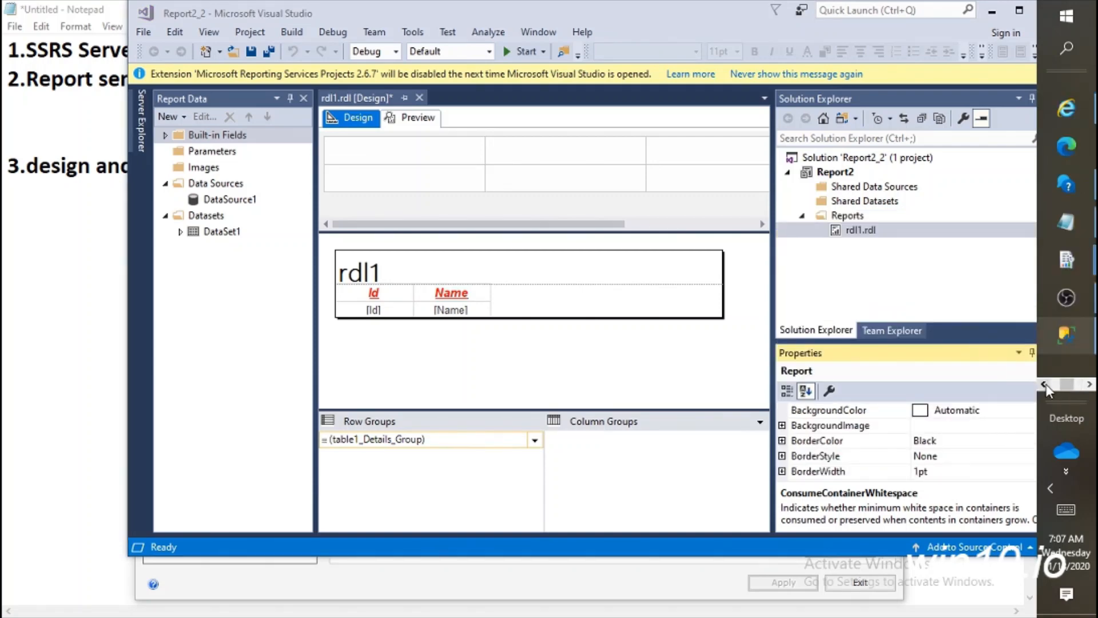
pyautogui.click(1076, 115)
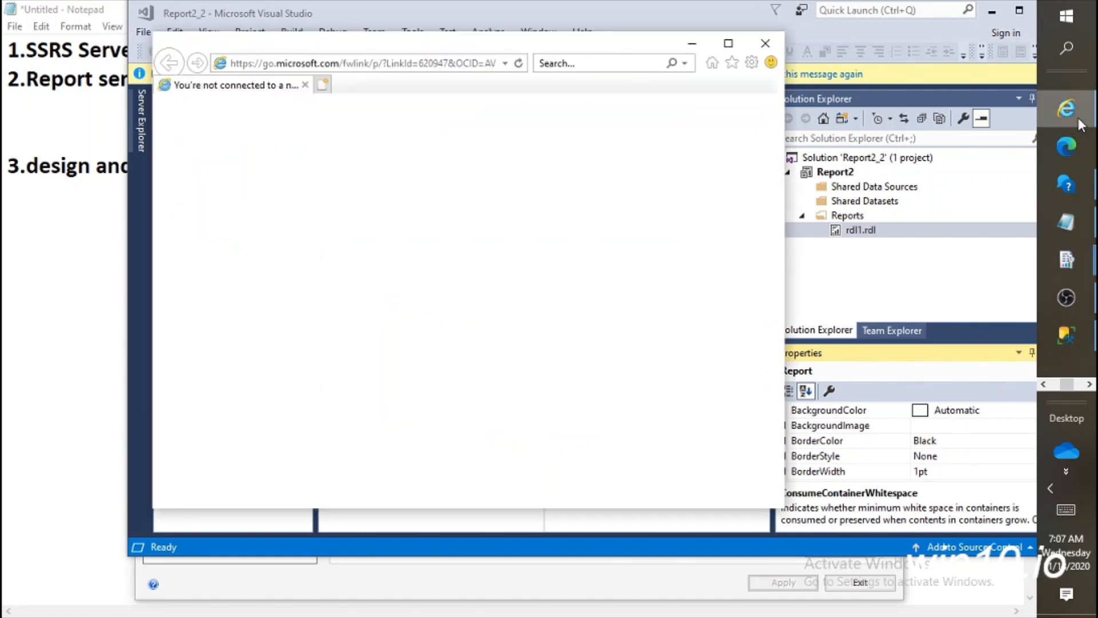
pyautogui.click(458, 63)
pyautogui.hotkey('ctrl', 'a')
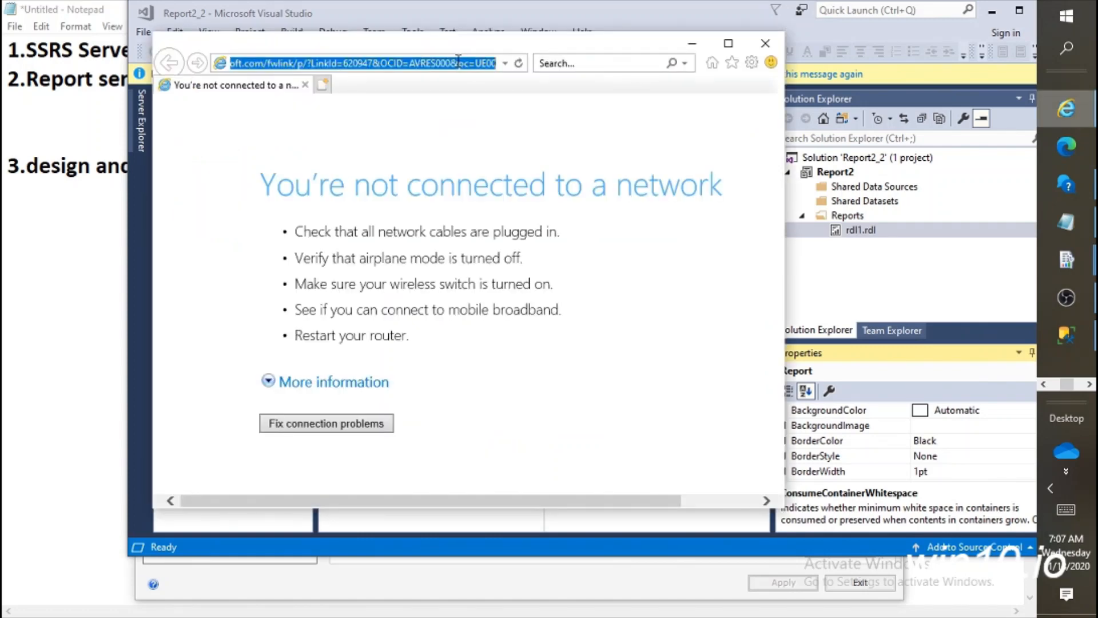
pyautogui.press('BackSpace')
pyautogui.write('ReportServer1')
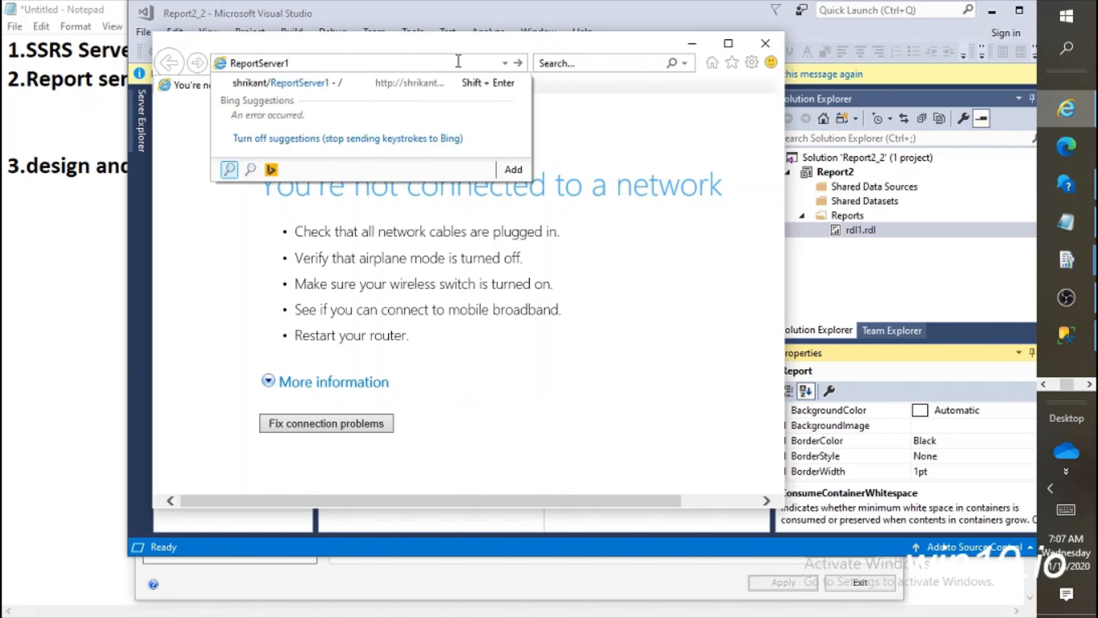
pyautogui.click(382, 83)
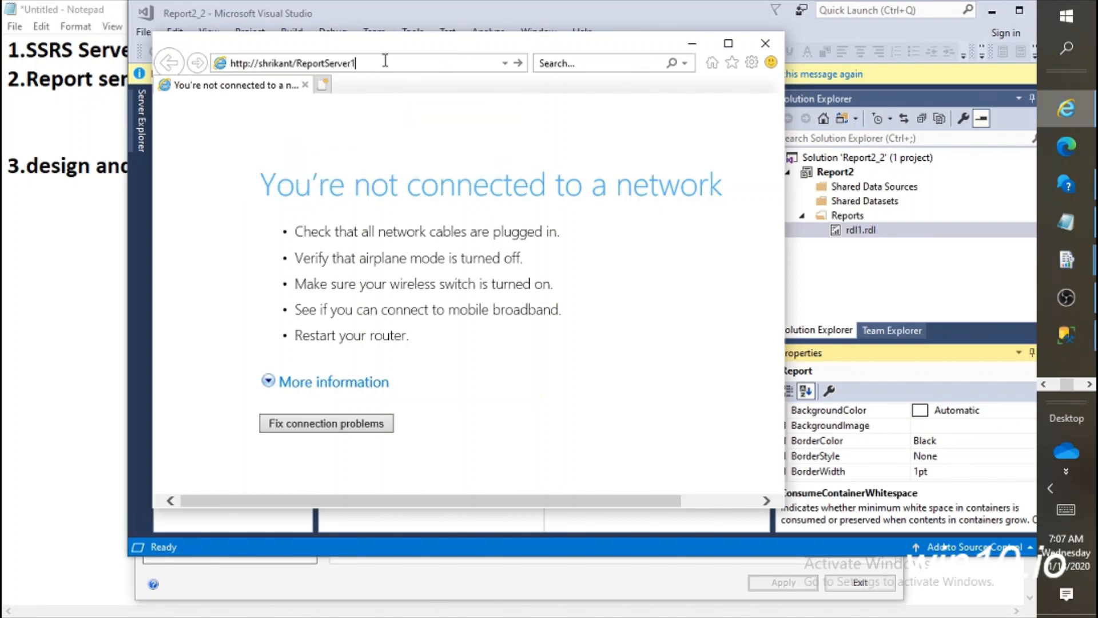
pyautogui.click(385, 60)
pyautogui.press('Return')
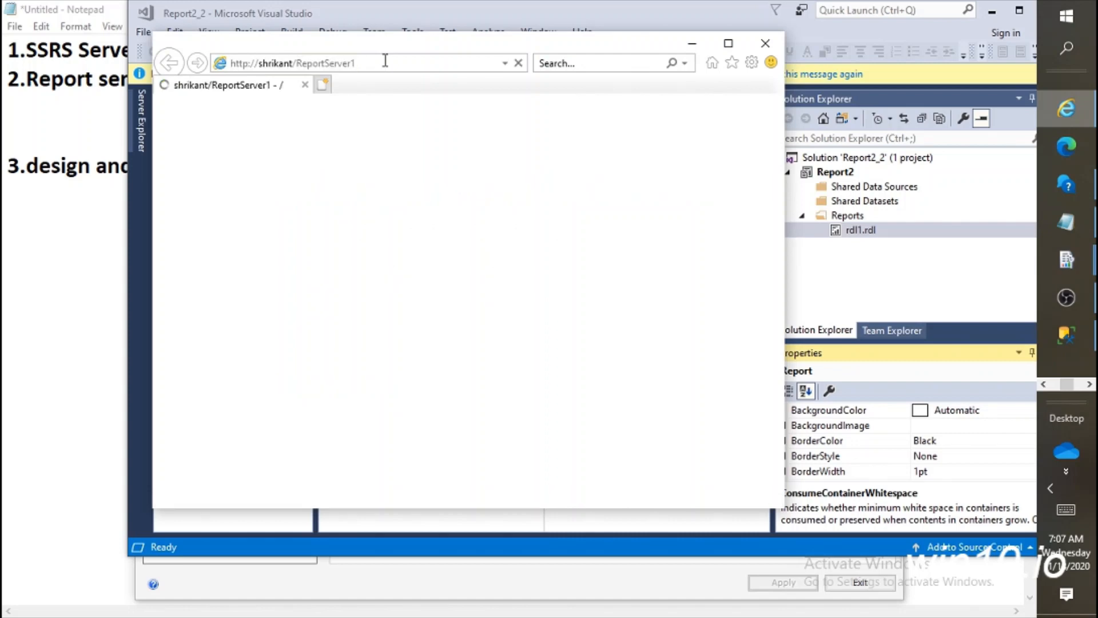
pyautogui.click(692, 44)
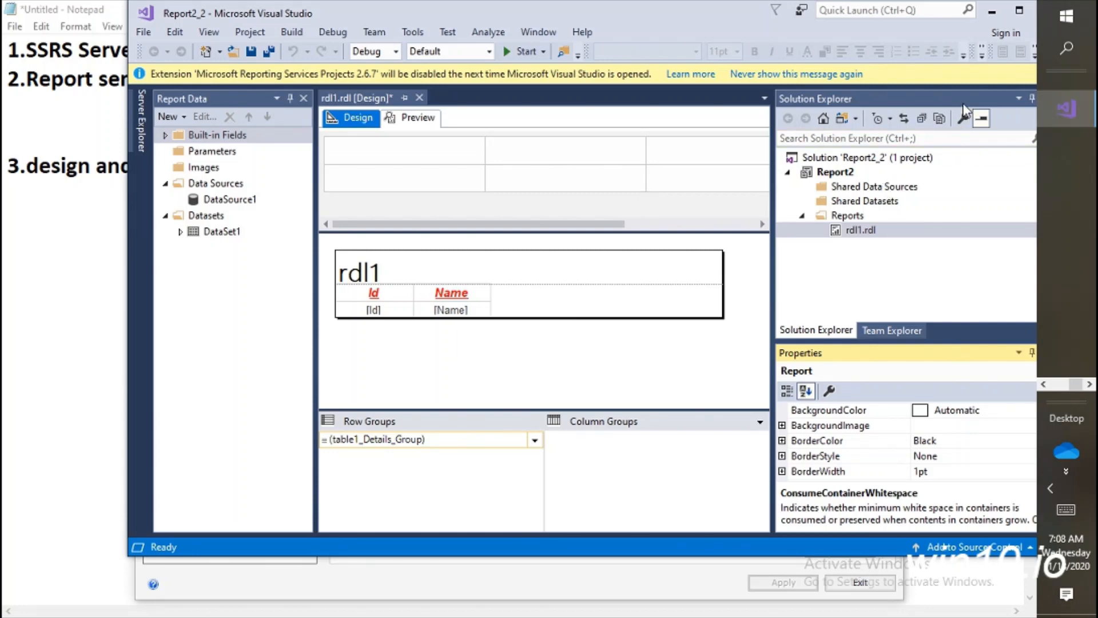
# - Open the Report2 project's property pages and set the deployment TargetServerURL to ReportServer1
pyautogui.click(963, 118)
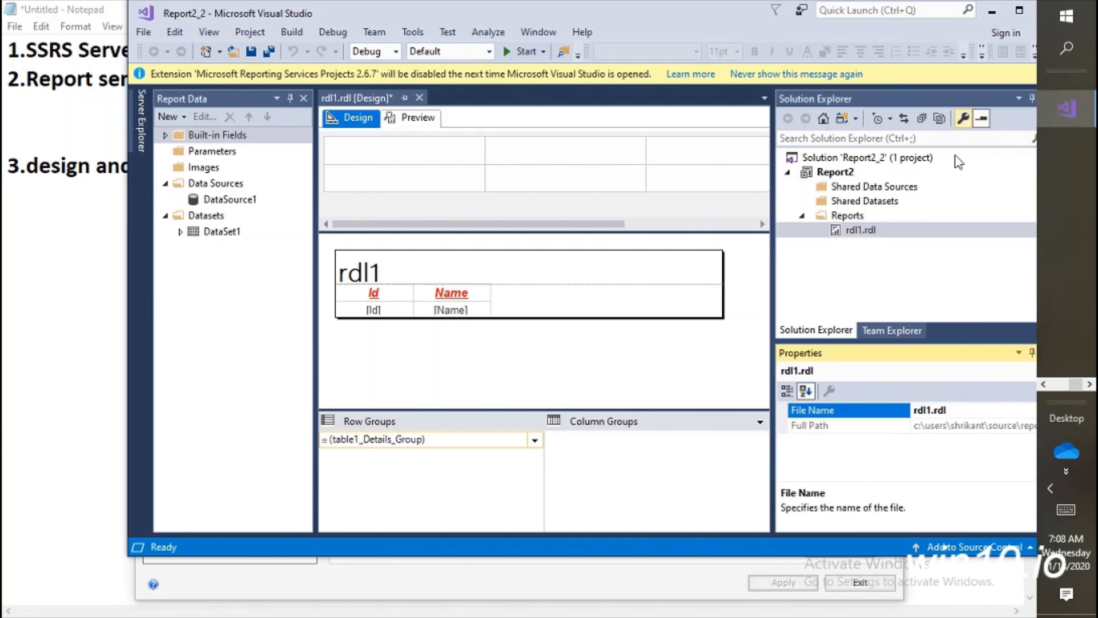
pyautogui.click(845, 171)
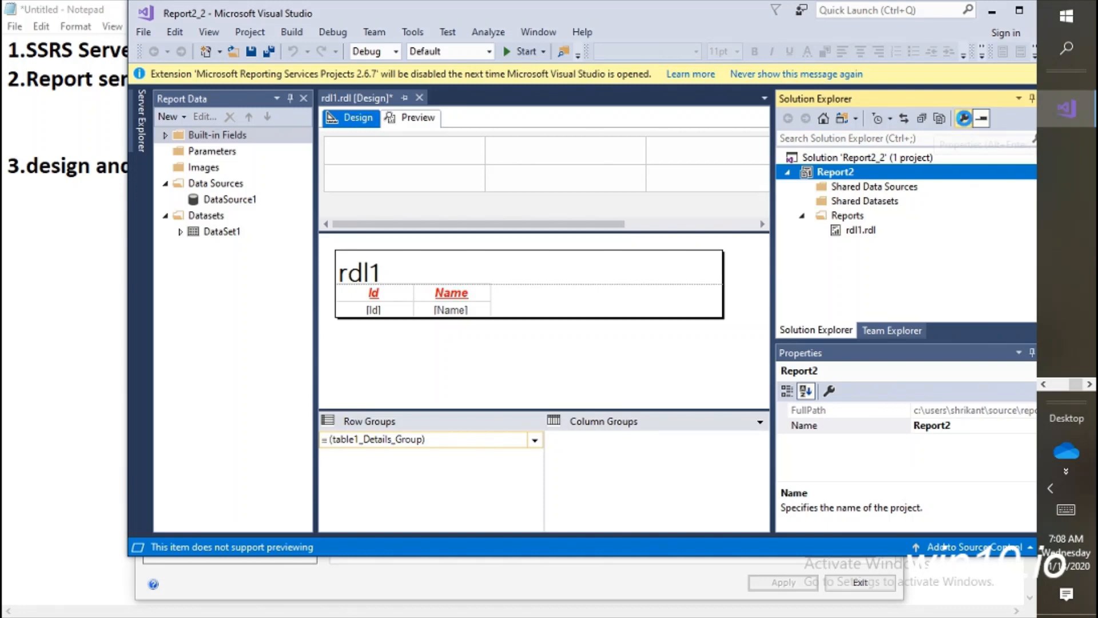
pyautogui.click(964, 118)
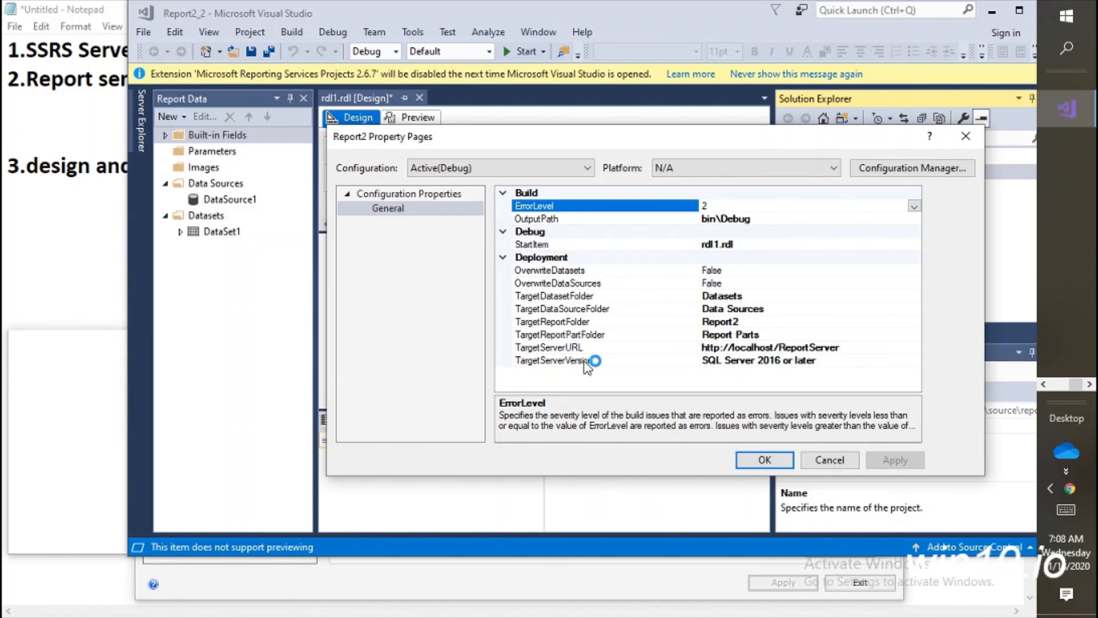
pyautogui.click(855, 346)
pyautogui.hotkey('ctrl', 'a')
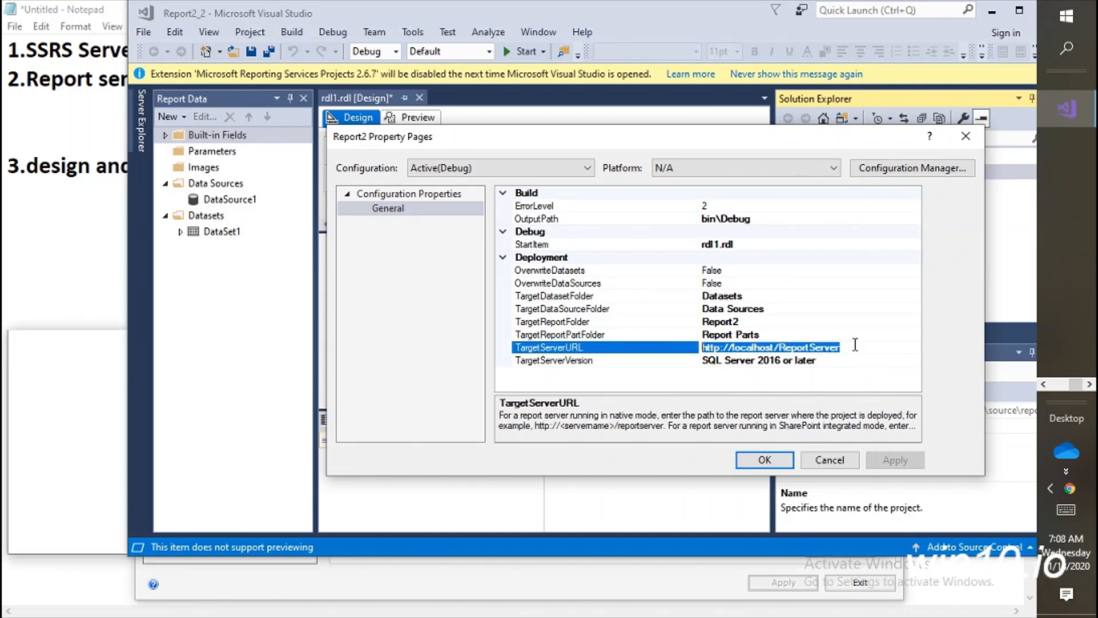
pyautogui.press('BackSpace')
pyautogui.hotkey('ctrl', 'v')
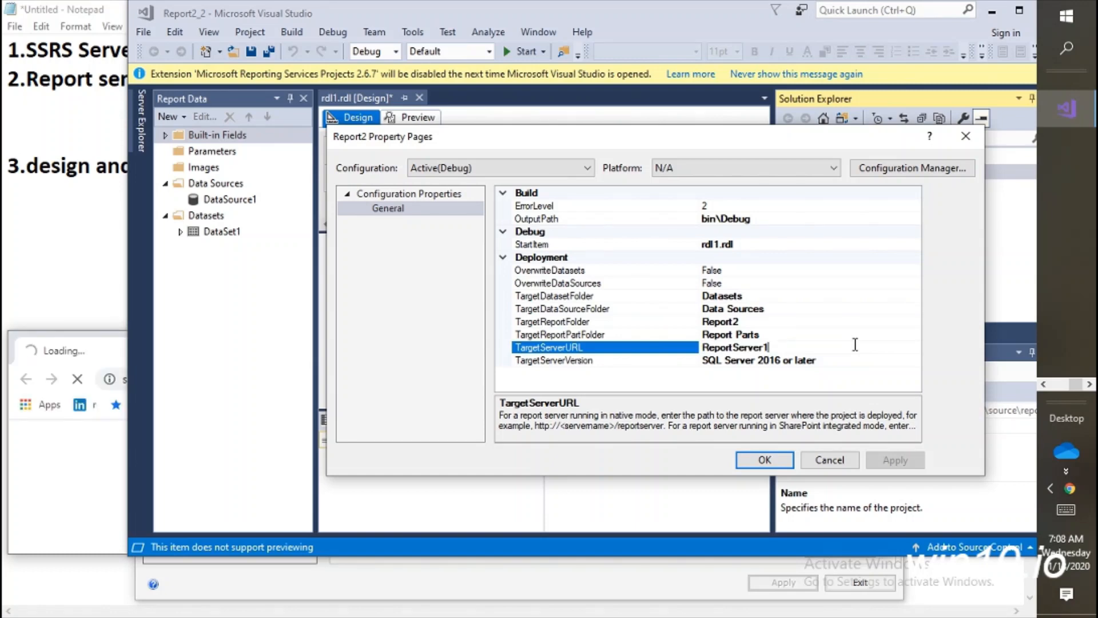
pyautogui.hotkey('ctrl', 'z')
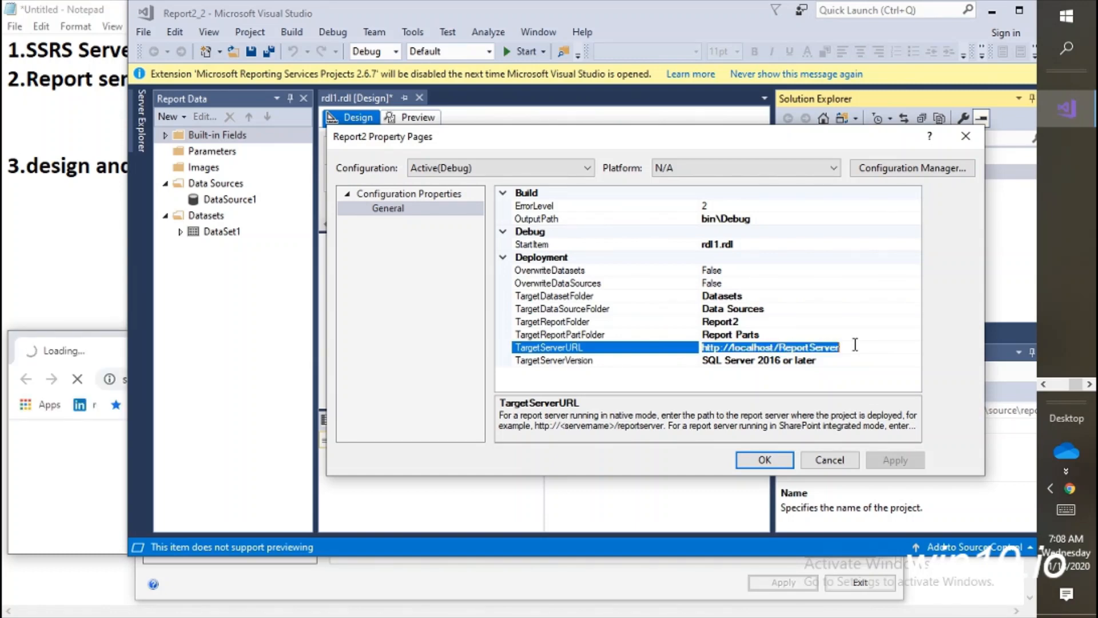
pyautogui.hotkey('ctrl', 'v')
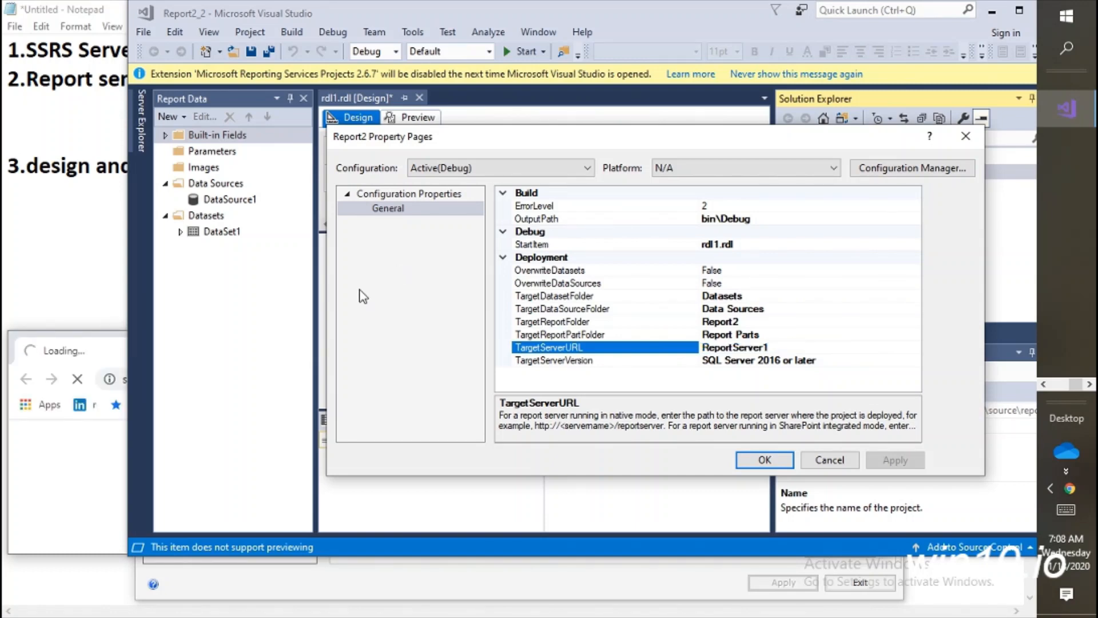
# - Switch to the Chrome window and copy the full ReportServer1 address
pyautogui.click(89, 356)
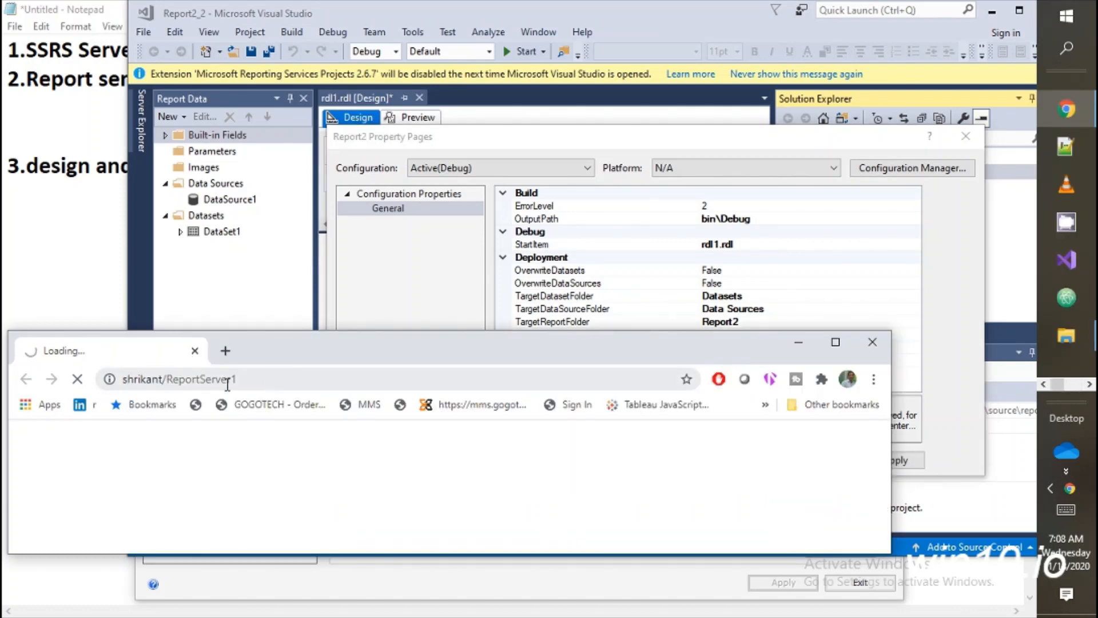
pyautogui.moveTo(136, 371); pyautogui.dragTo(138, 370)
pyautogui.tripleClick(137, 370)
pyautogui.hotkey('ctrl', 'c')
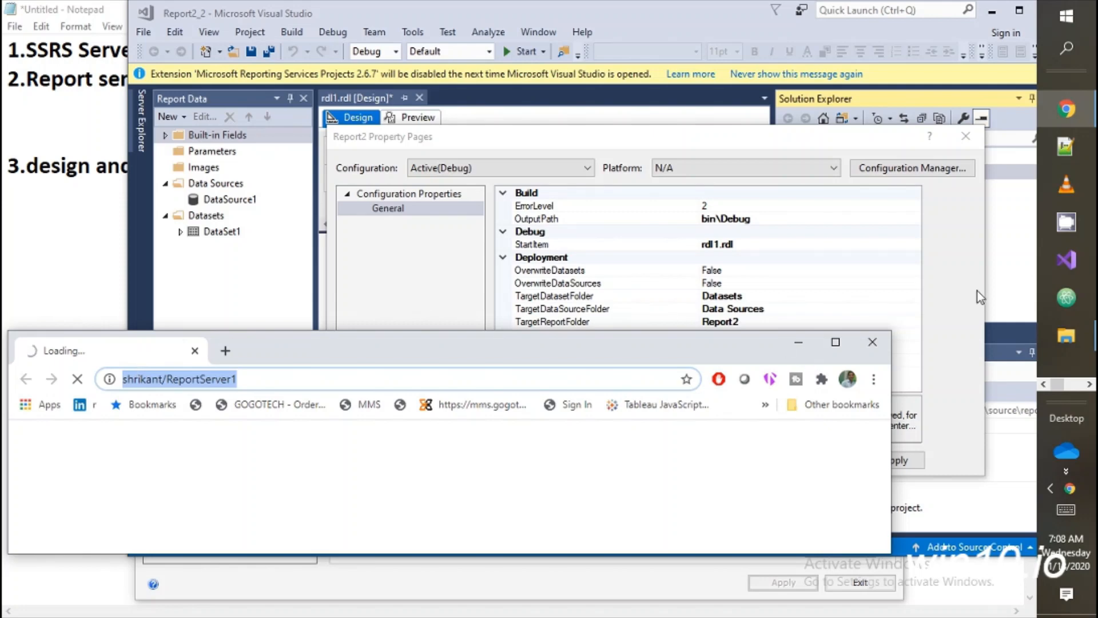
# - Replace the Report2 project's TargetServerURL with the copied full ReportServer1 address and save the property pages
pyautogui.click(912, 217)
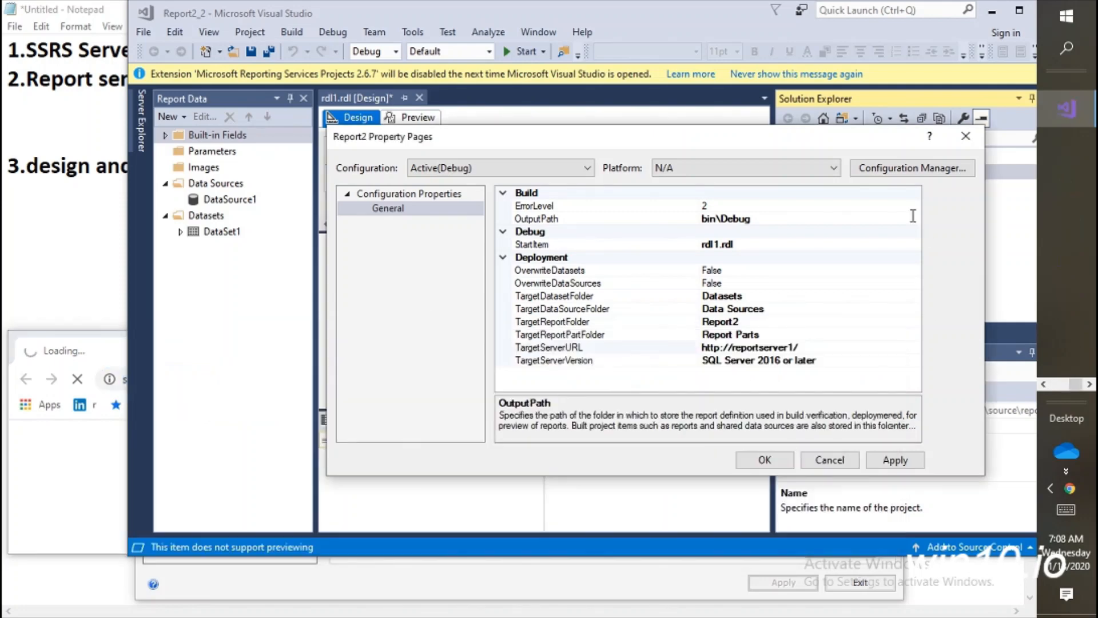
pyautogui.click(814, 347)
pyautogui.hotkey('ctrl', 'a')
pyautogui.hotkey('ctrl', 'v')
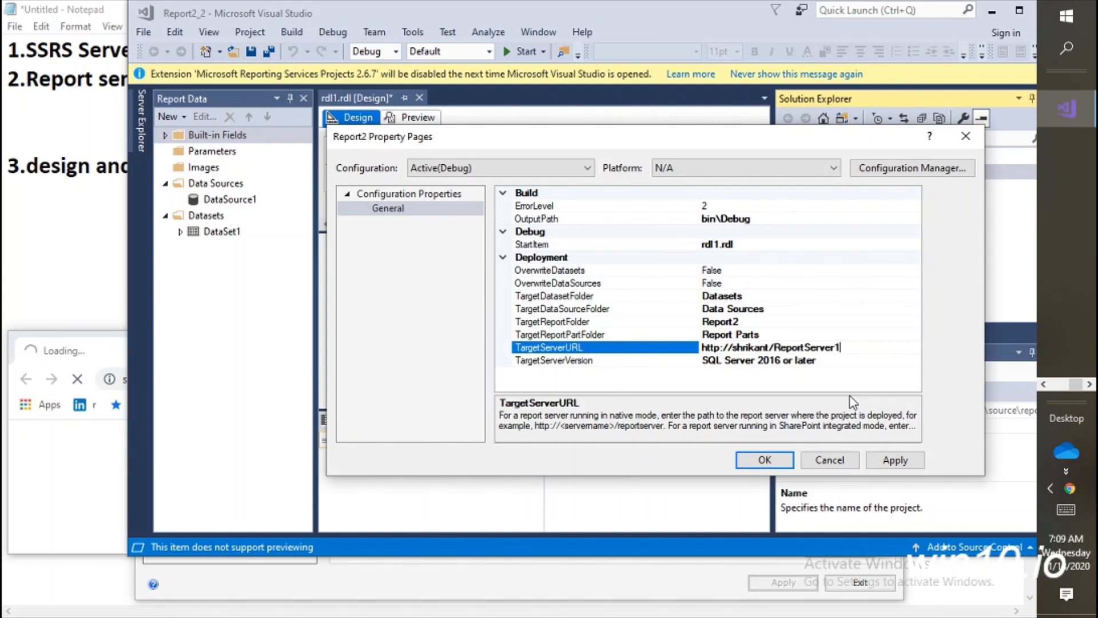
pyautogui.click(765, 461)
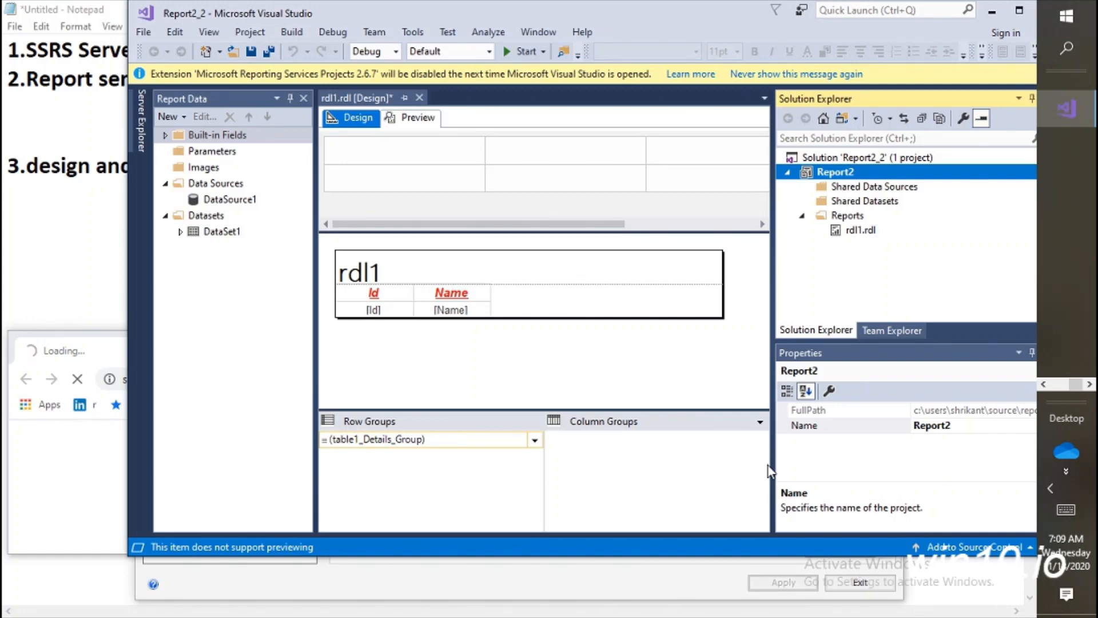
# - Bring up the Chrome window, maximize it, copy the ReportServer1 address again and minimize the browser
pyautogui.click(85, 435)
pyautogui.doubleClick(294, 343)
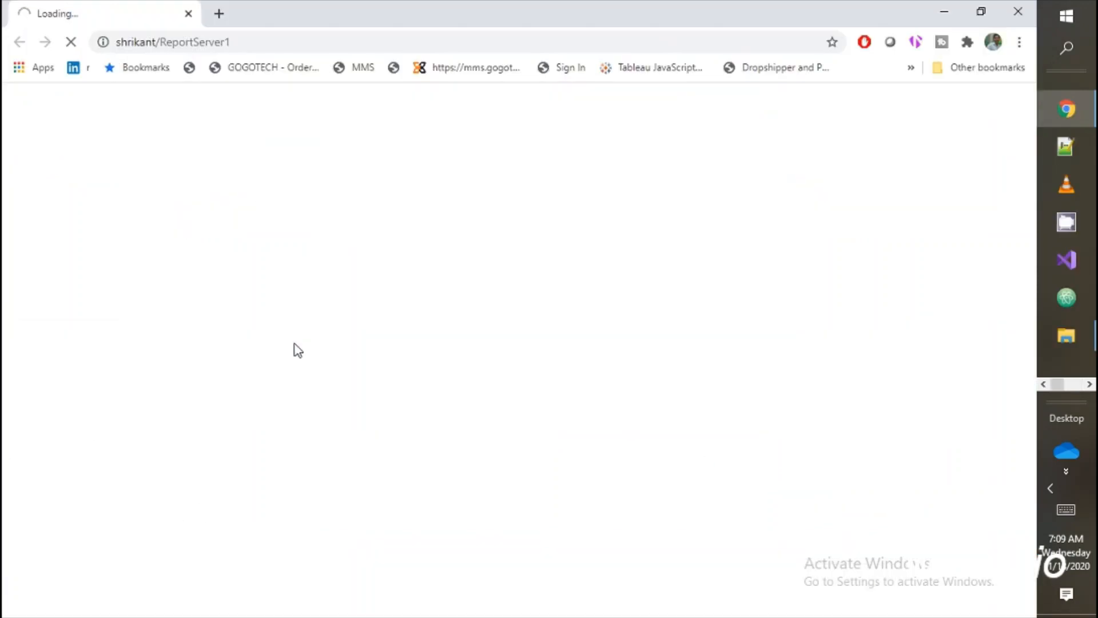
pyautogui.click(330, 35)
pyautogui.hotkey('ctrl', 'c')
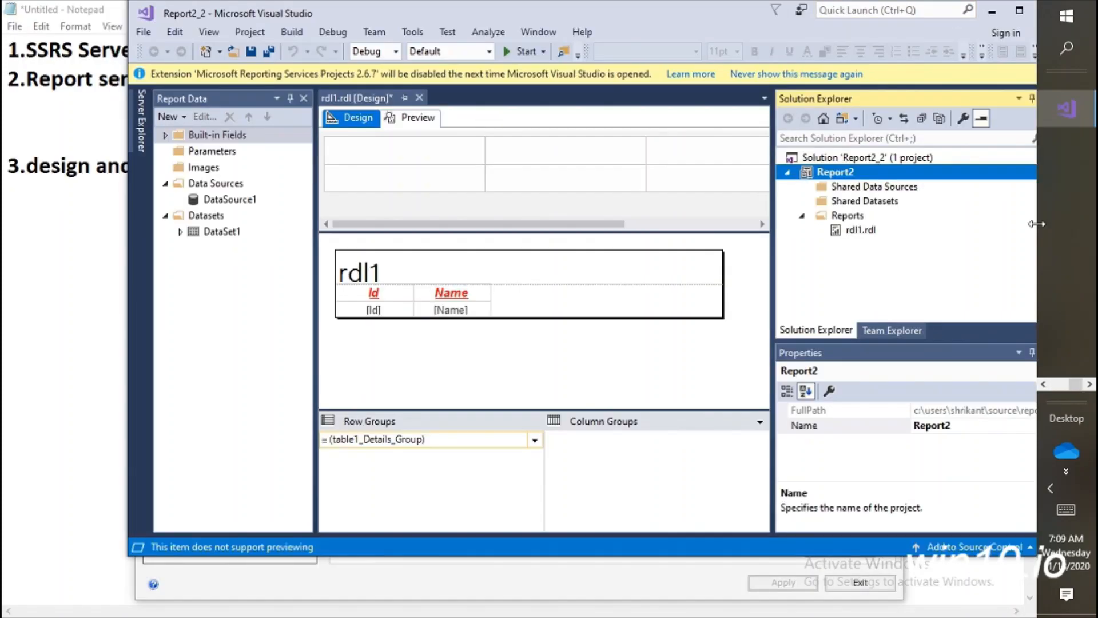
pyautogui.click(949, 11)
# - Launch a new Internet Explorer window as administrator
pyautogui.click(1049, 389)
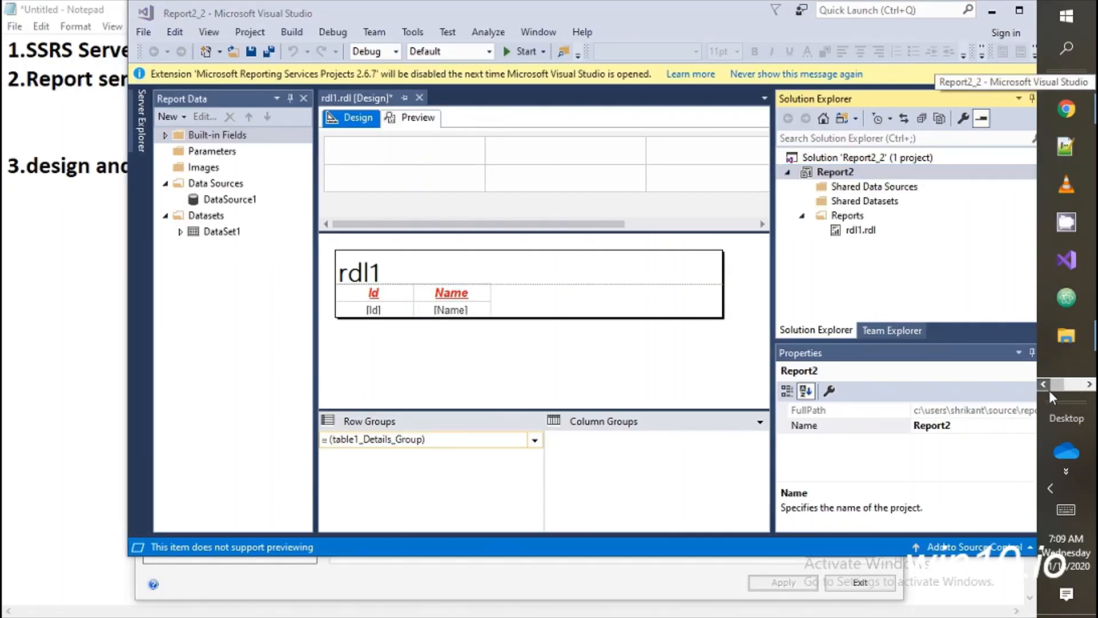
pyautogui.click(1088, 383)
pyautogui.click(1067, 110)
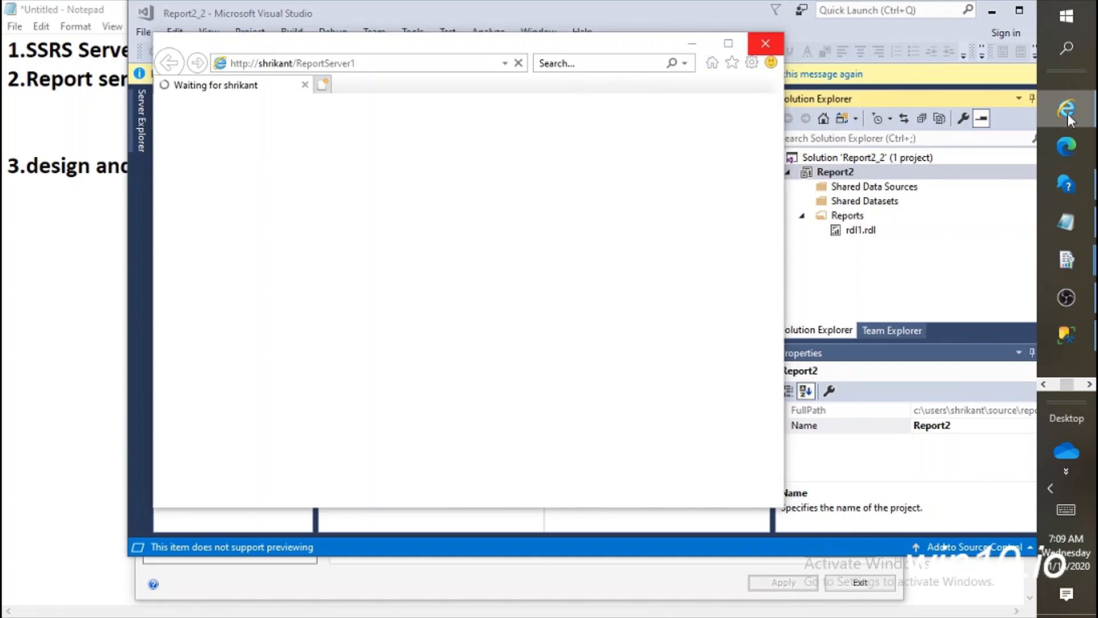
pyautogui.rightClick(1068, 114)
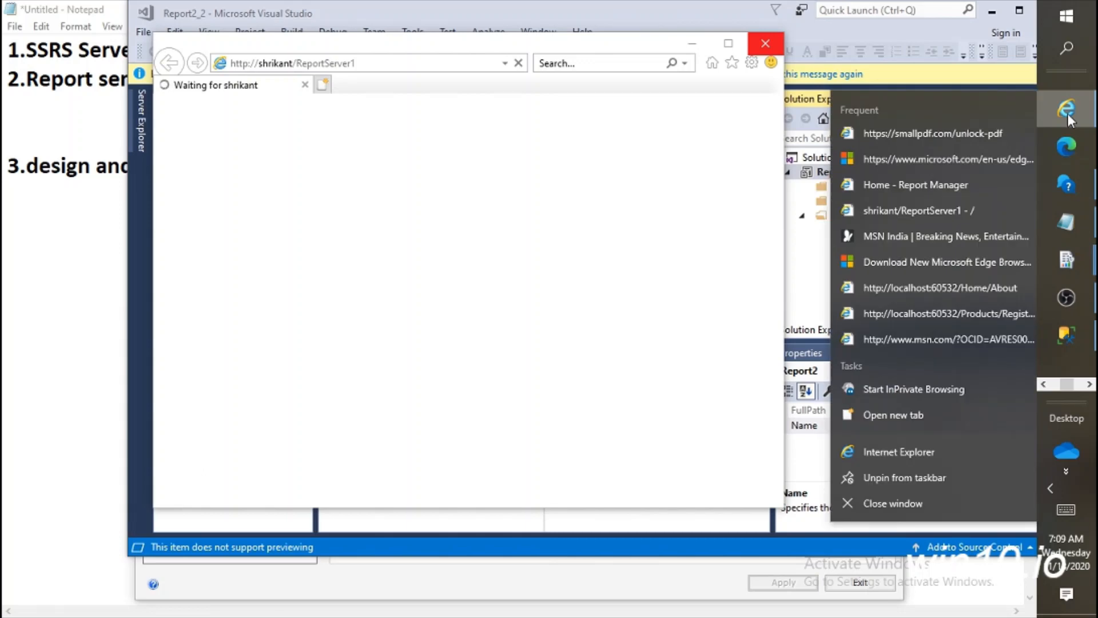
pyautogui.rightClick(908, 453)
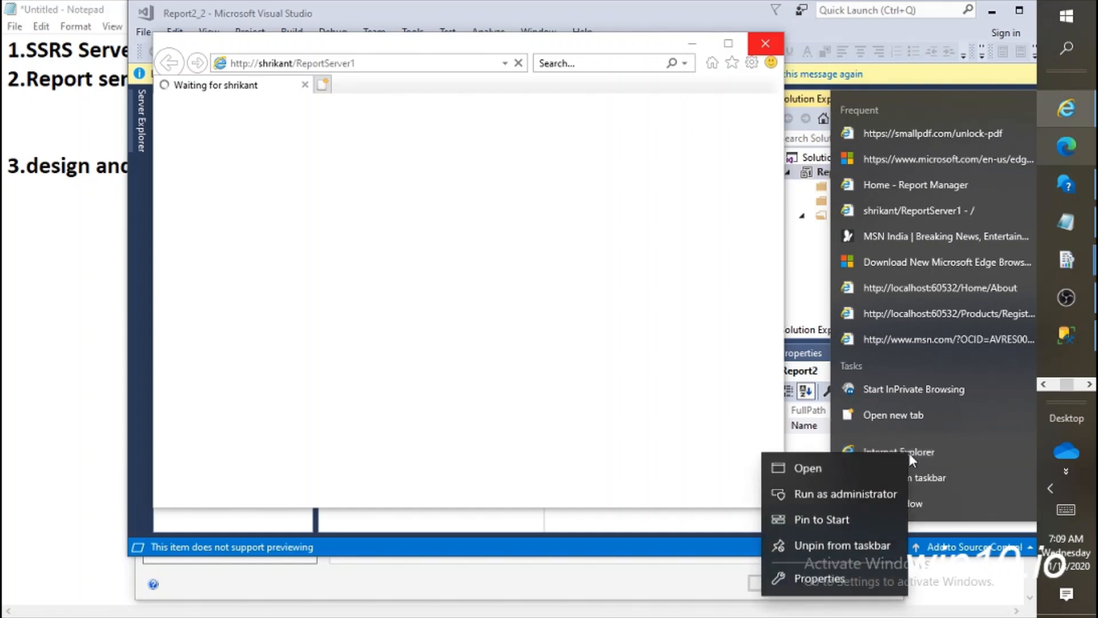
pyautogui.click(837, 495)
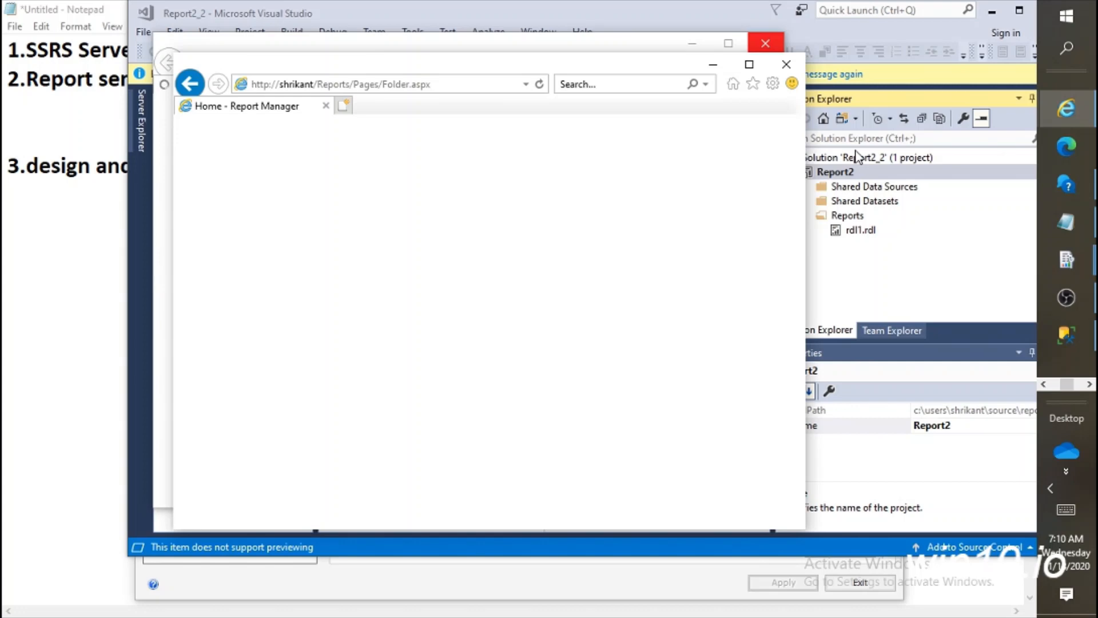
# - Load the copied ReportServer1 address in the new Internet Explorer window and close the older browser window
pyautogui.click(444, 84)
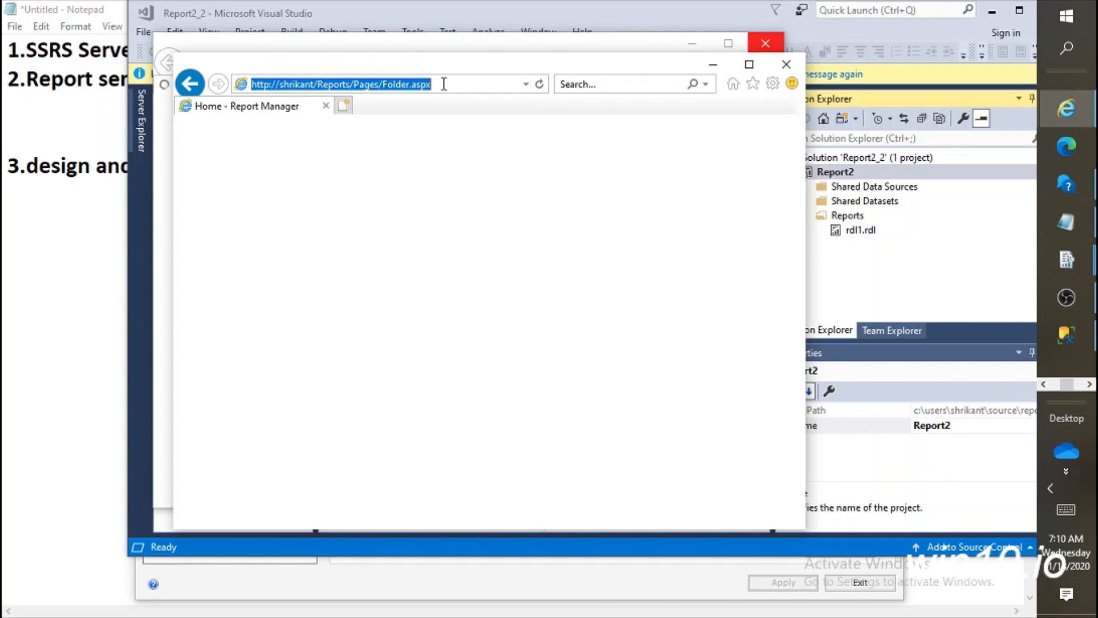
pyautogui.press('BackSpace')
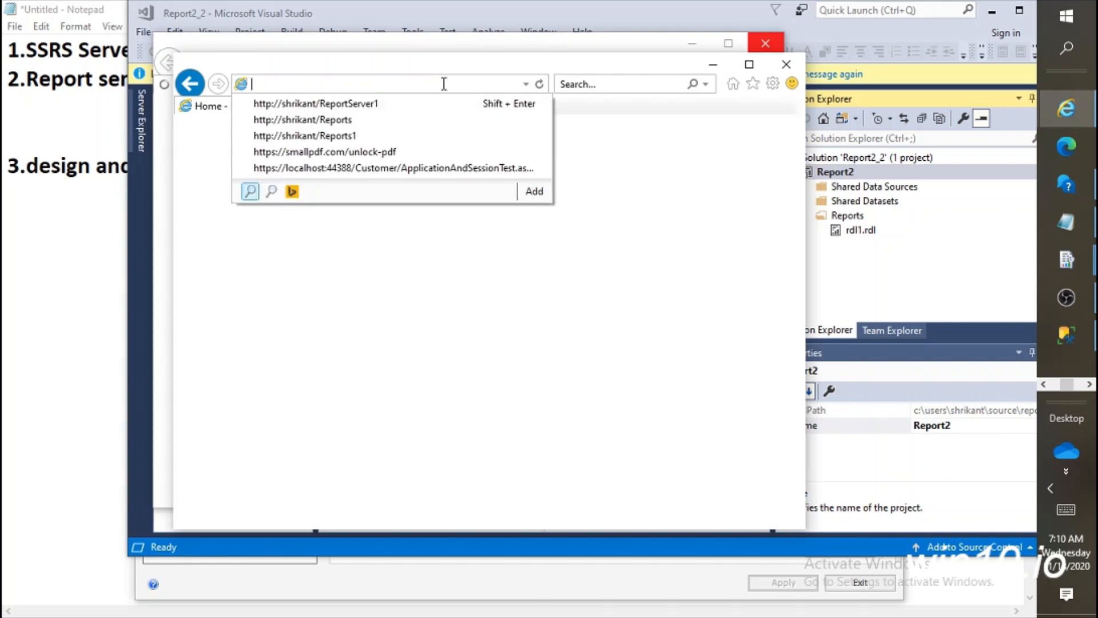
pyautogui.hotkey('ctrl', 'v')
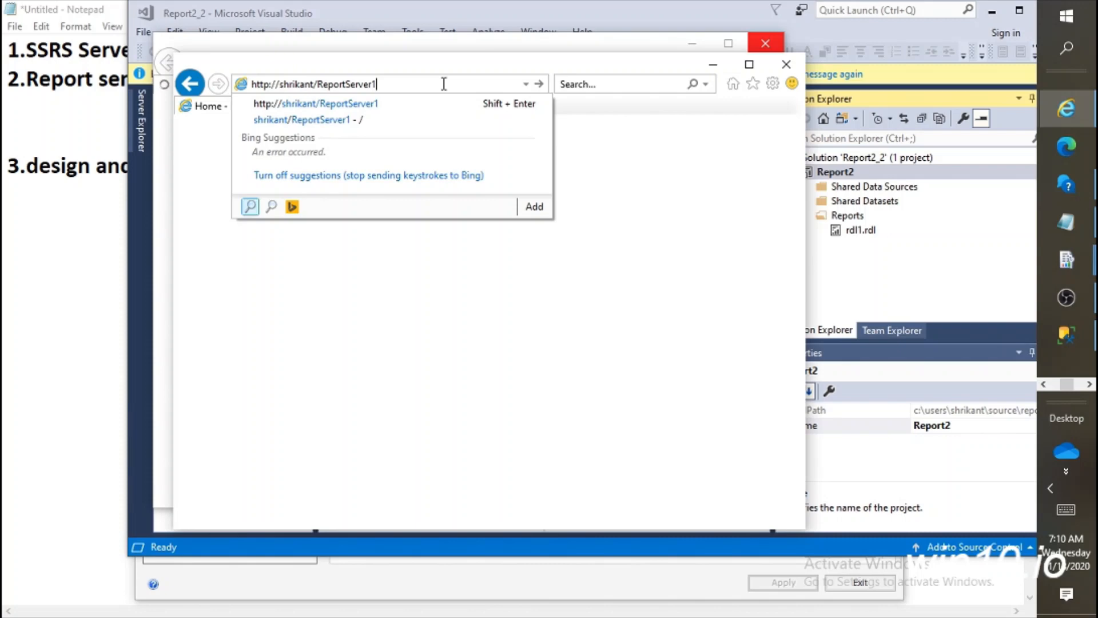
pyautogui.press('Return')
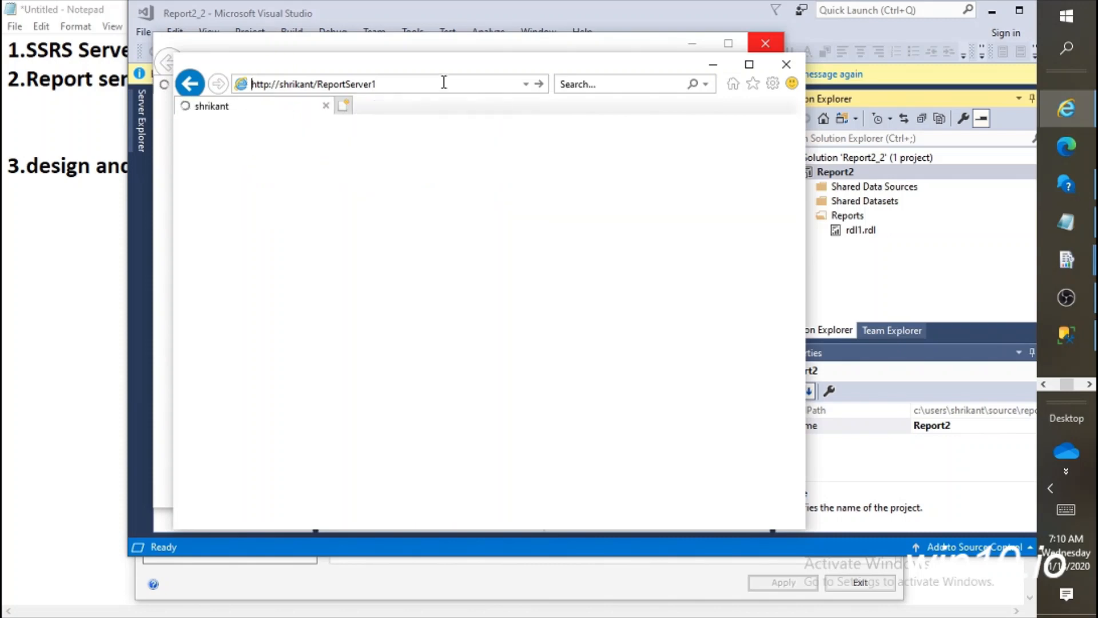
pyautogui.click(763, 45)
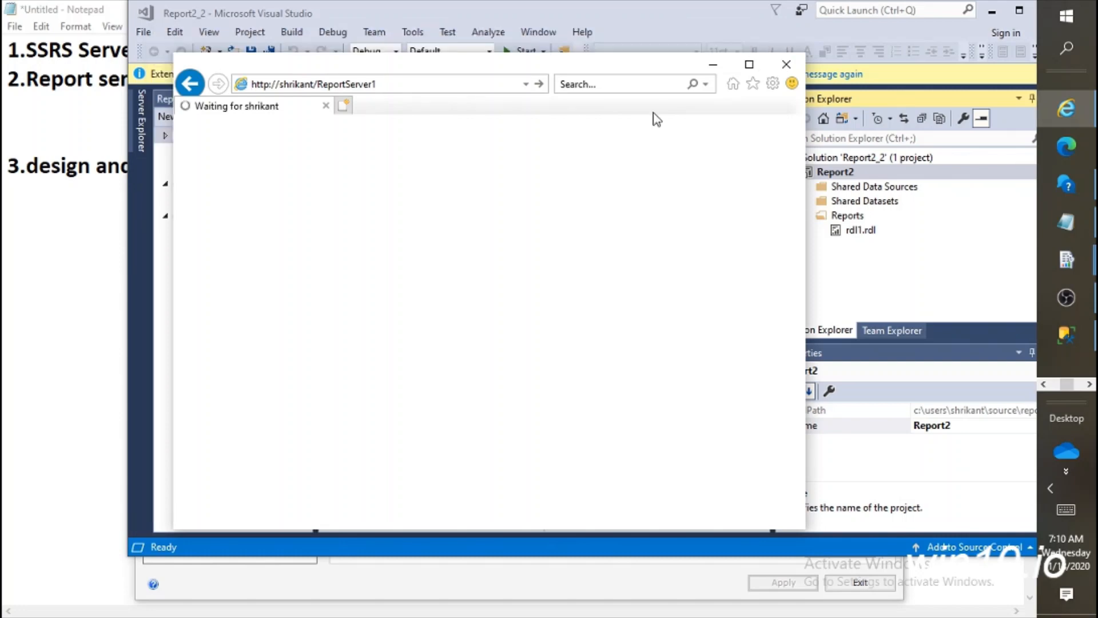
# - Copy the ReportServer1 address in Internet Explorer and try to shorten the entered address
pyautogui.click(402, 84)
pyautogui.hotkey('ctrl', 'c')
pyautogui.click(403, 85)
pyautogui.press('BackSpace')
pyautogui.press('BackSpace')
pyautogui.press('BackSpace')
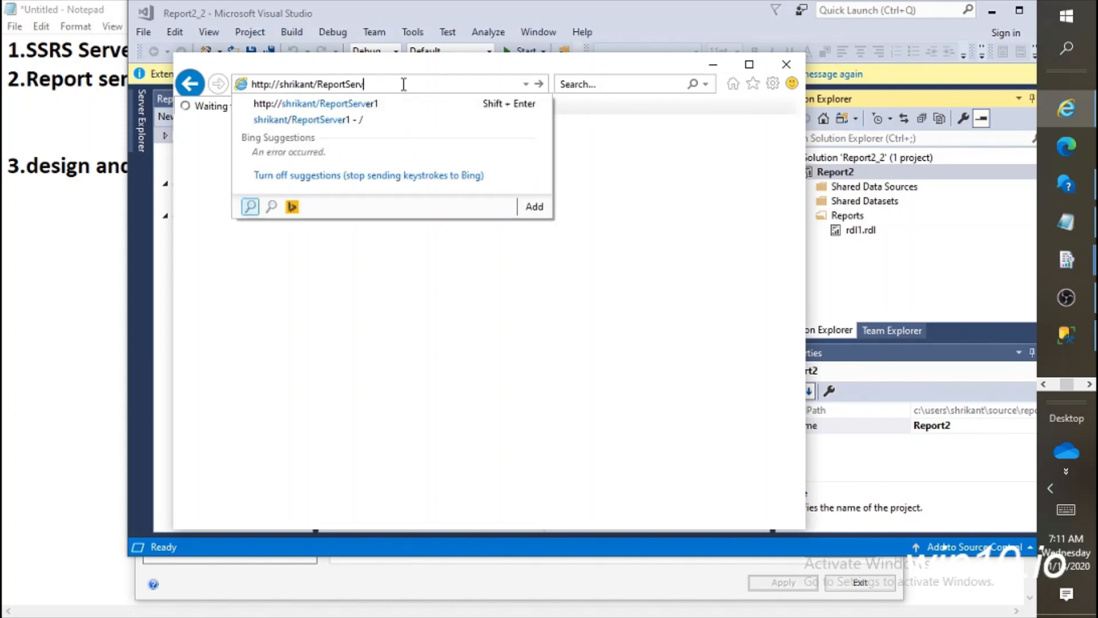
pyautogui.press('BackSpace')
pyautogui.click(579, 255)
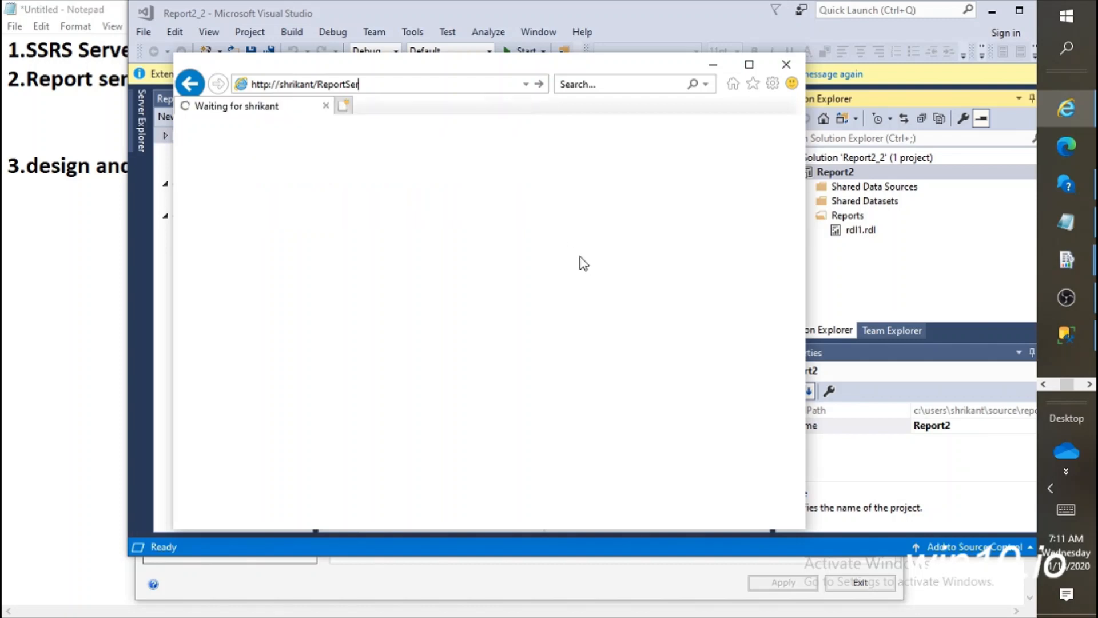
# - Open a new browser tab, enter reports as the address and load the suggested Report Manager Site Settings page
pyautogui.click(345, 109)
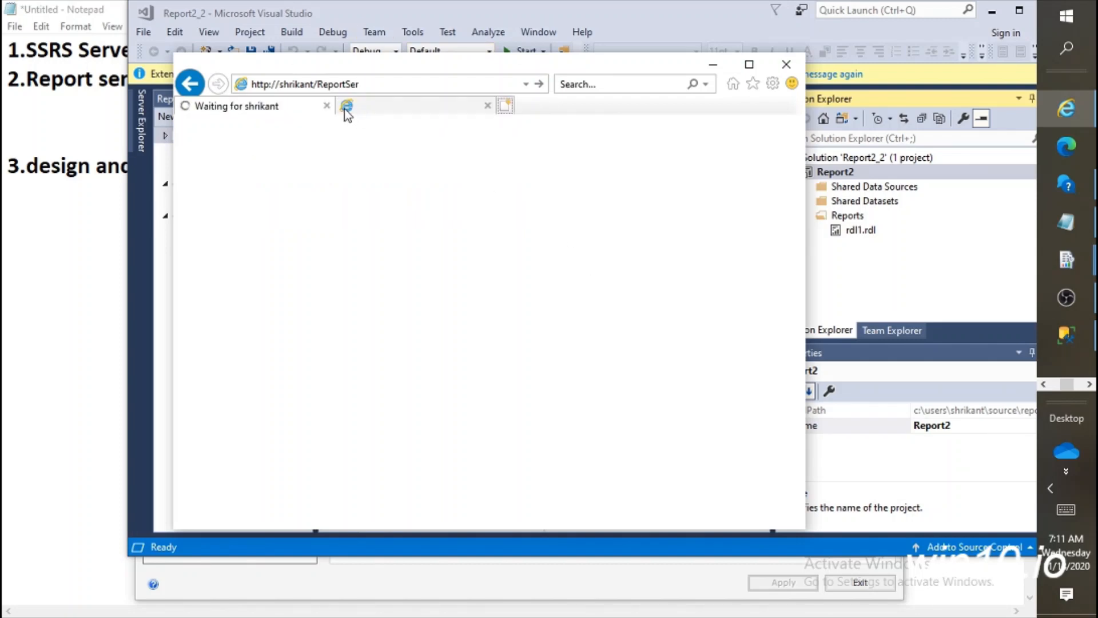
pyautogui.click(388, 84)
pyautogui.write('reports')
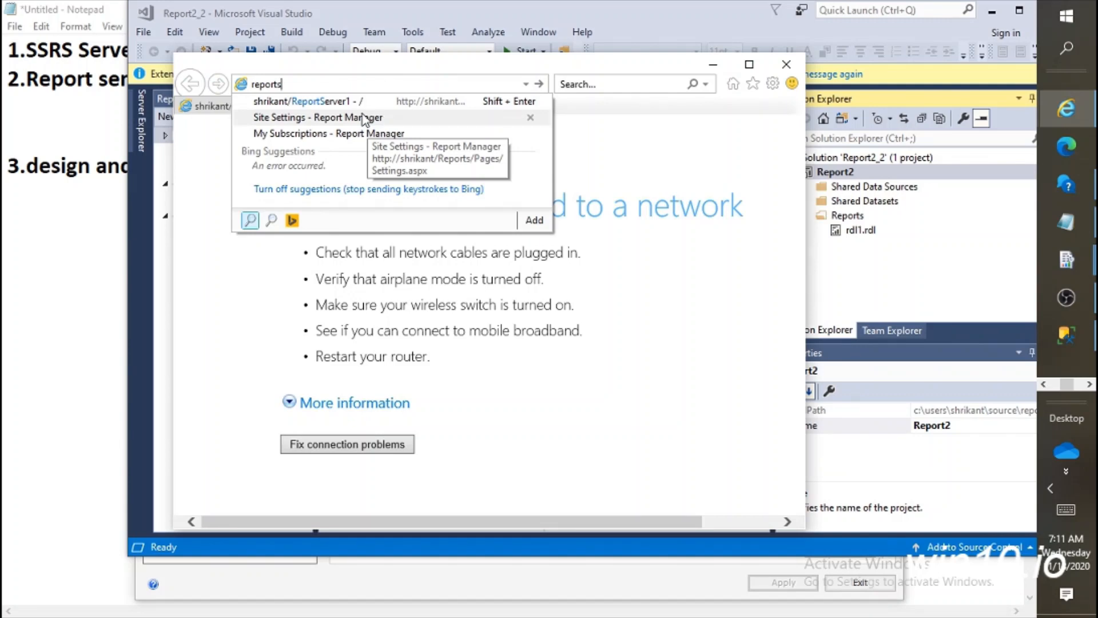
pyautogui.click(362, 116)
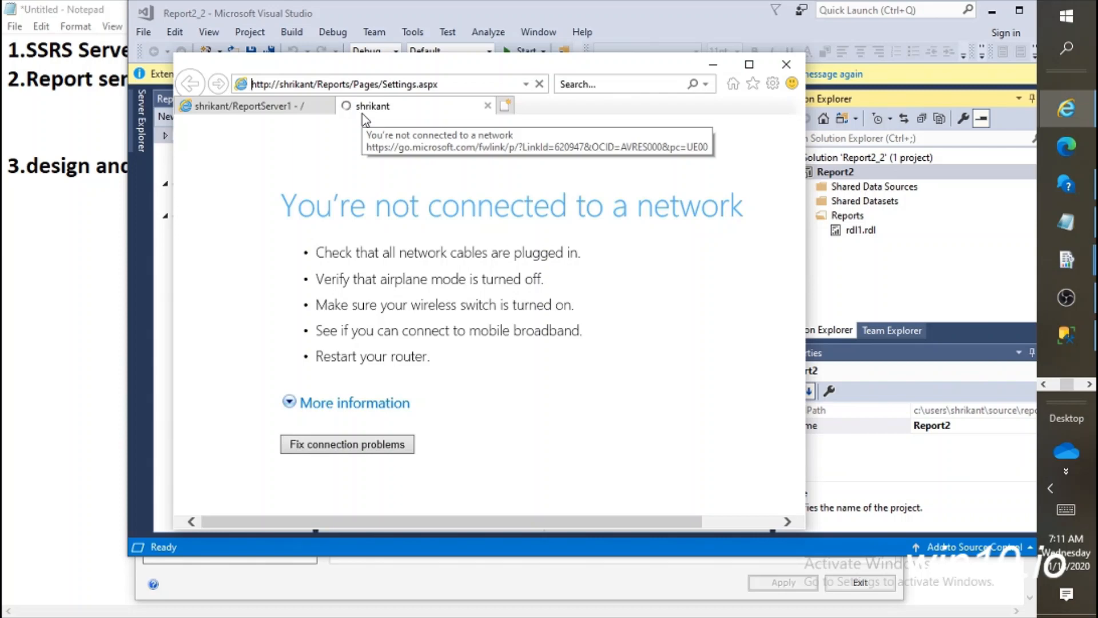
# - Examine the loaded ReportServer1 page and its Reporting Services version number
pyautogui.click(280, 111)
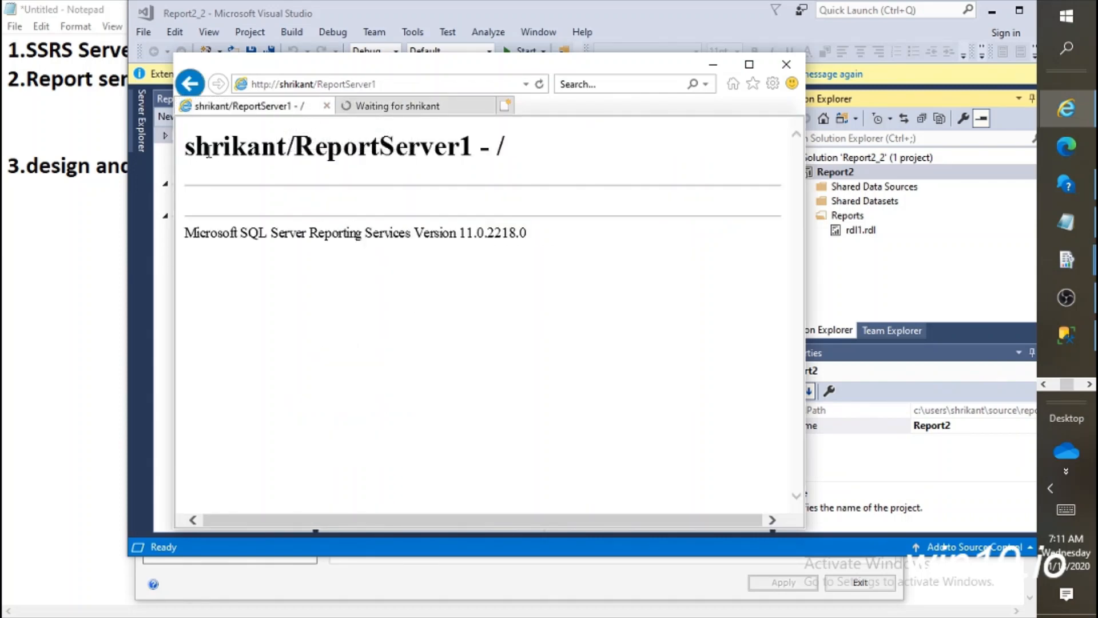
pyautogui.moveTo(196, 147); pyautogui.dragTo(521, 273)
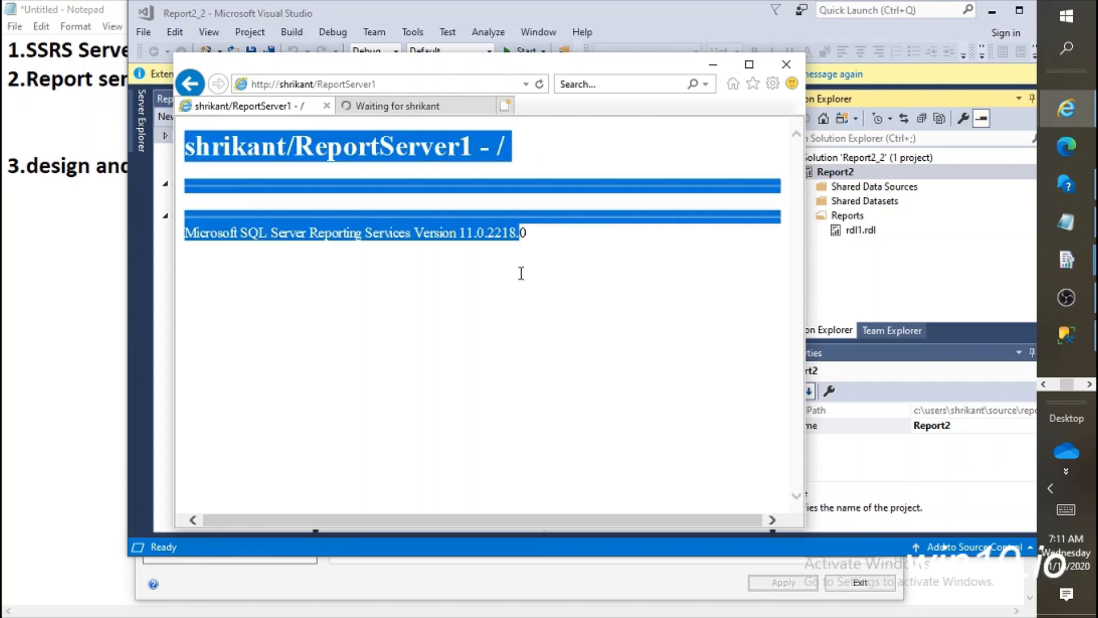
pyautogui.click(518, 278)
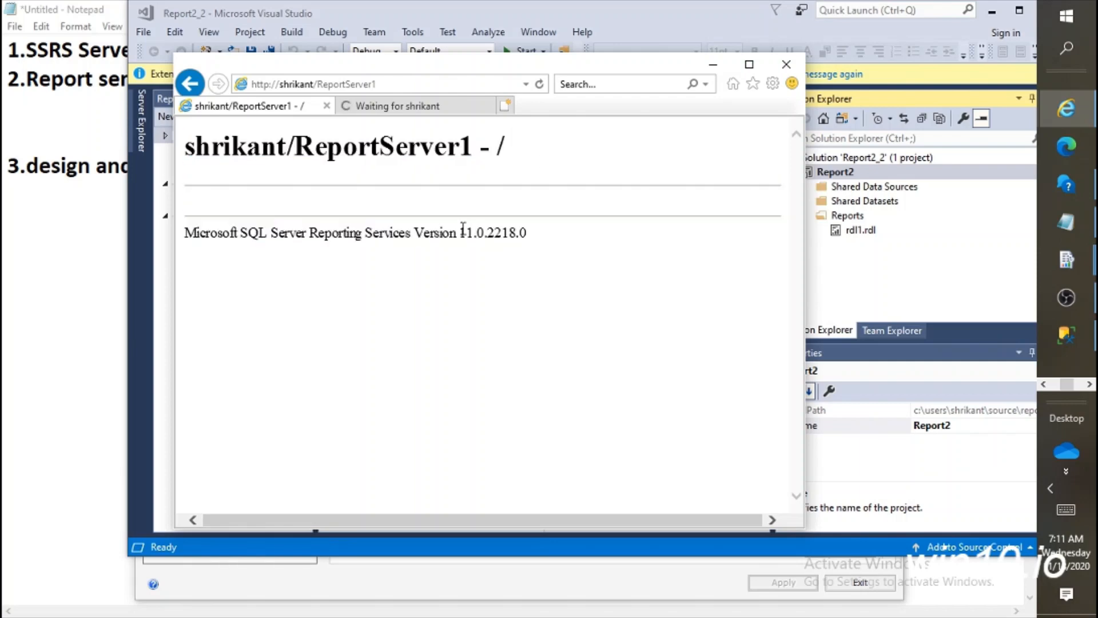
pyautogui.moveTo(460, 232); pyautogui.dragTo(515, 233)
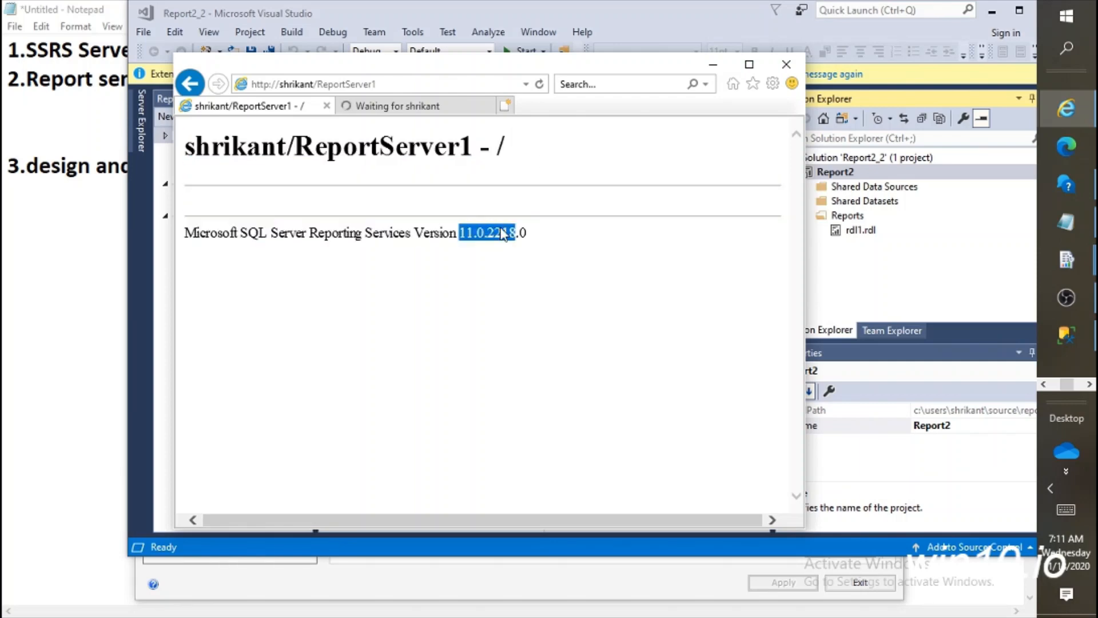
# - Try to load the local server's address ending in ReportS in the second tab by trimming the pasted ReportServer1 address
pyautogui.click(441, 110)
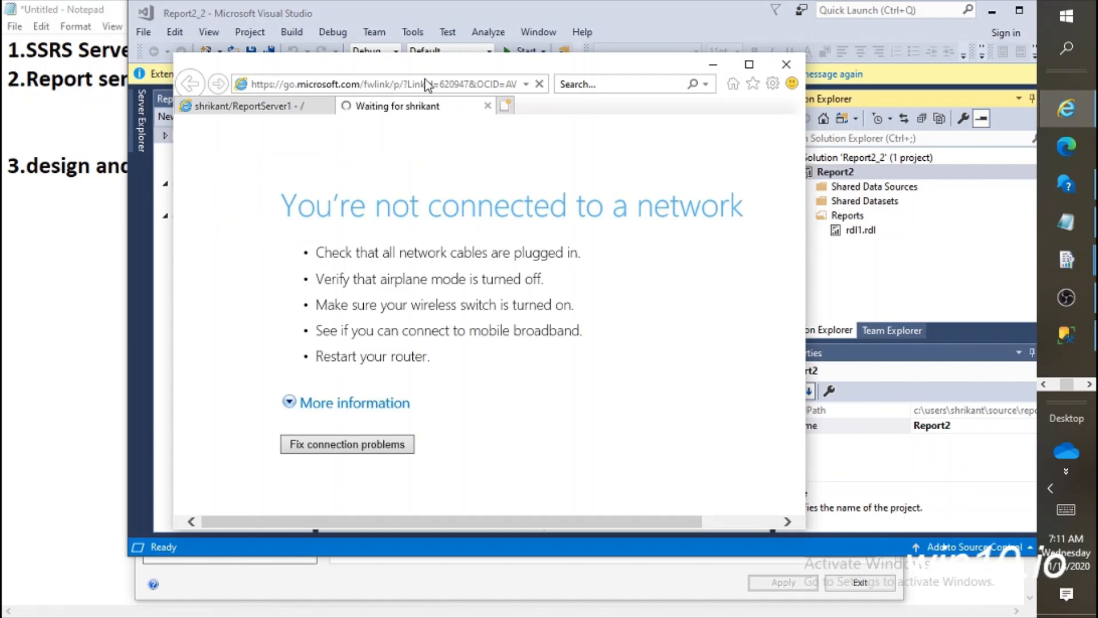
pyautogui.click(408, 86)
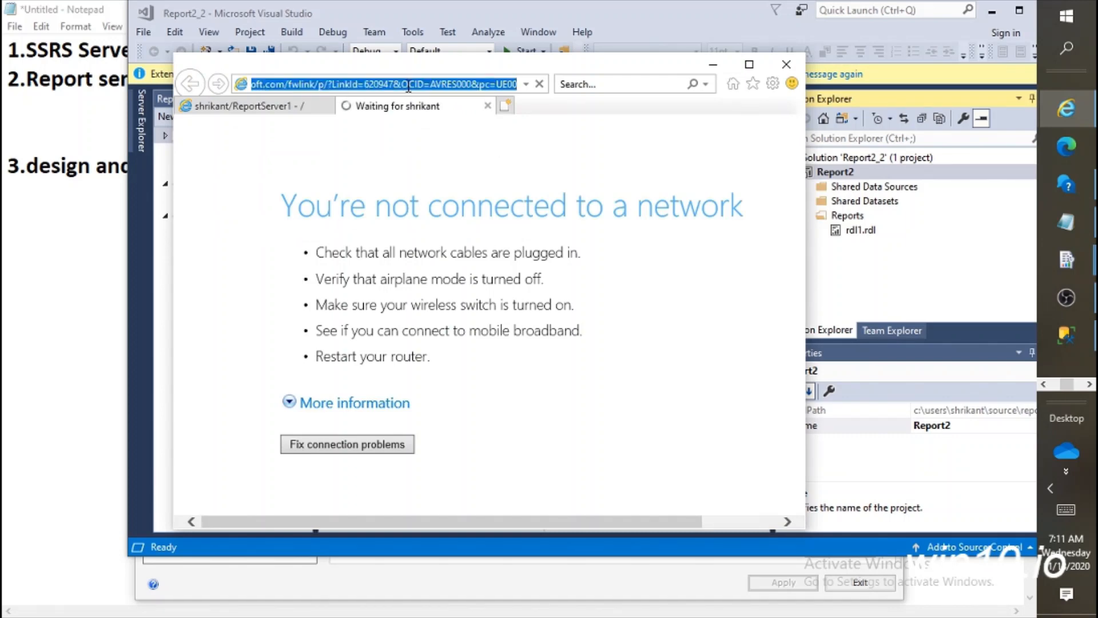
pyautogui.hotkey('ctrl', 'v')
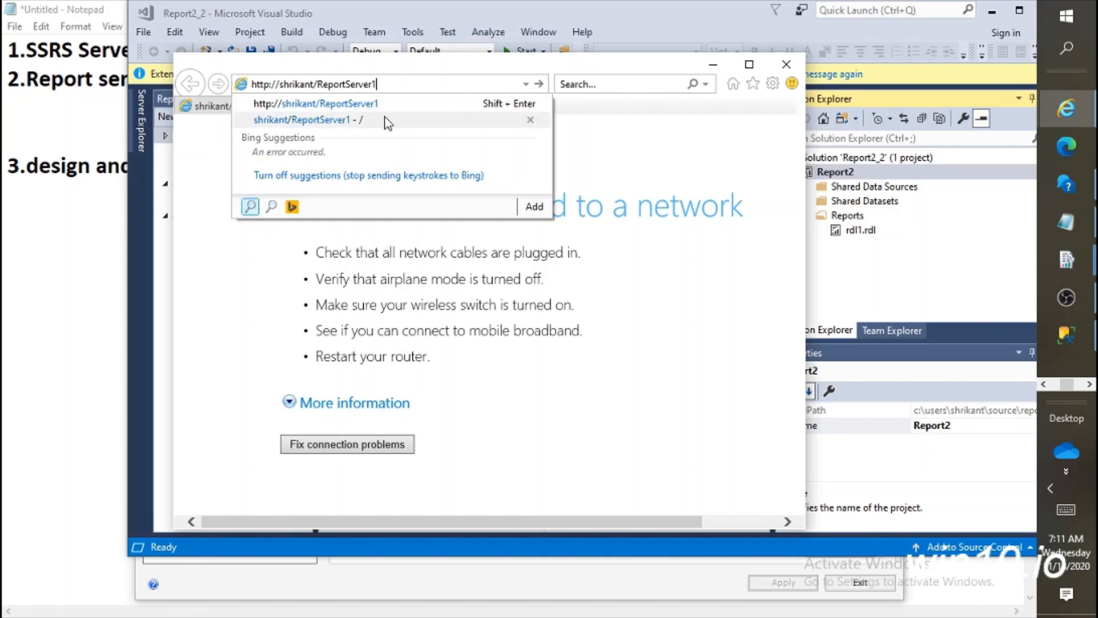
pyautogui.press('BackSpace')
pyautogui.press('BackSpace')
pyautogui.press('BackSpace')
pyautogui.press('BackSpace')
pyautogui.press('BackSpace')
pyautogui.press('BackSpace')
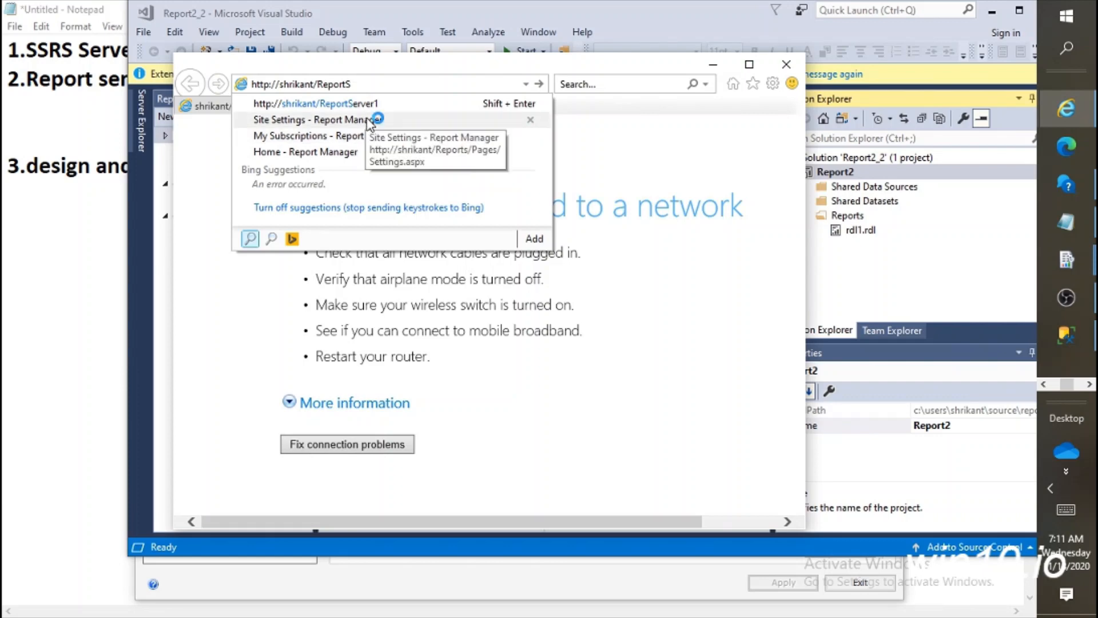
pyautogui.press('Return')
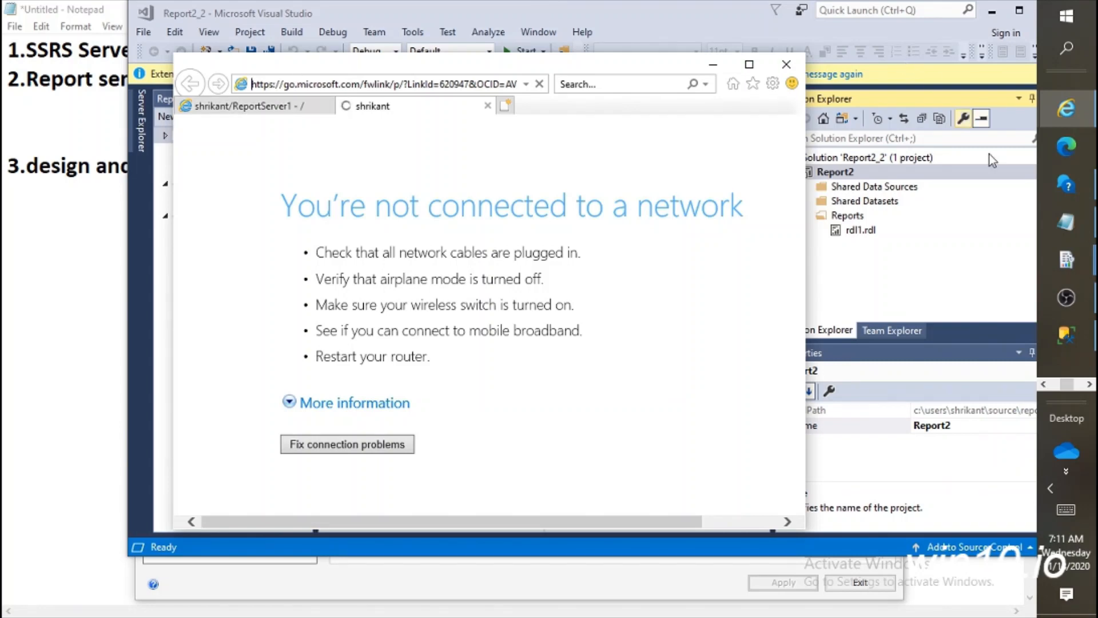
# - Switch to the Chrome window and copy the address of the ReportServer1 page
pyautogui.moveTo(1080, 109)
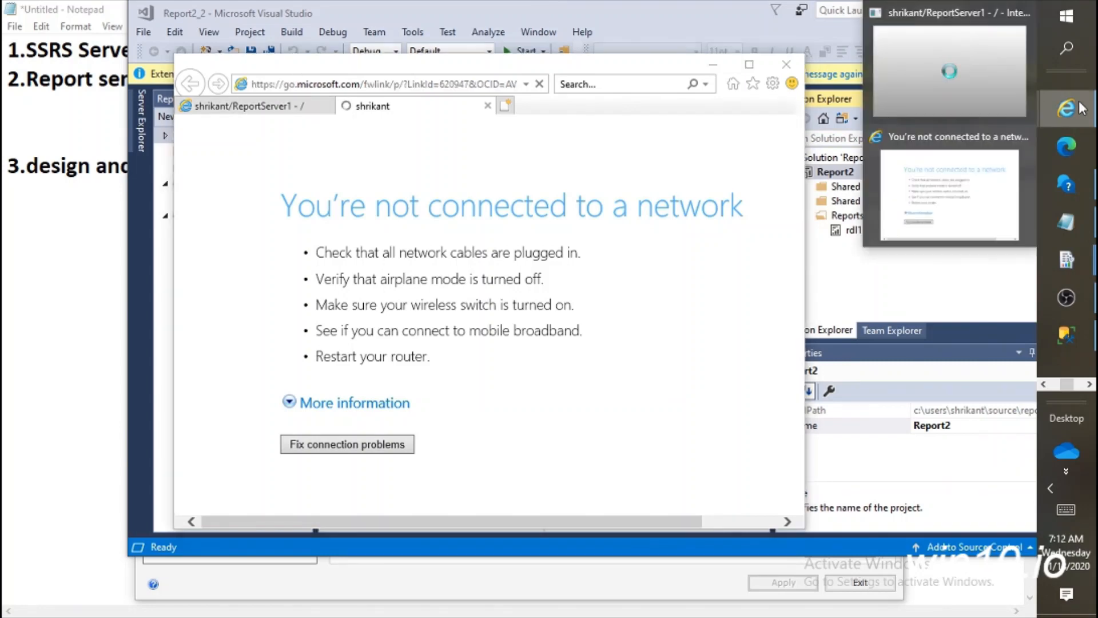
pyautogui.click(1089, 384)
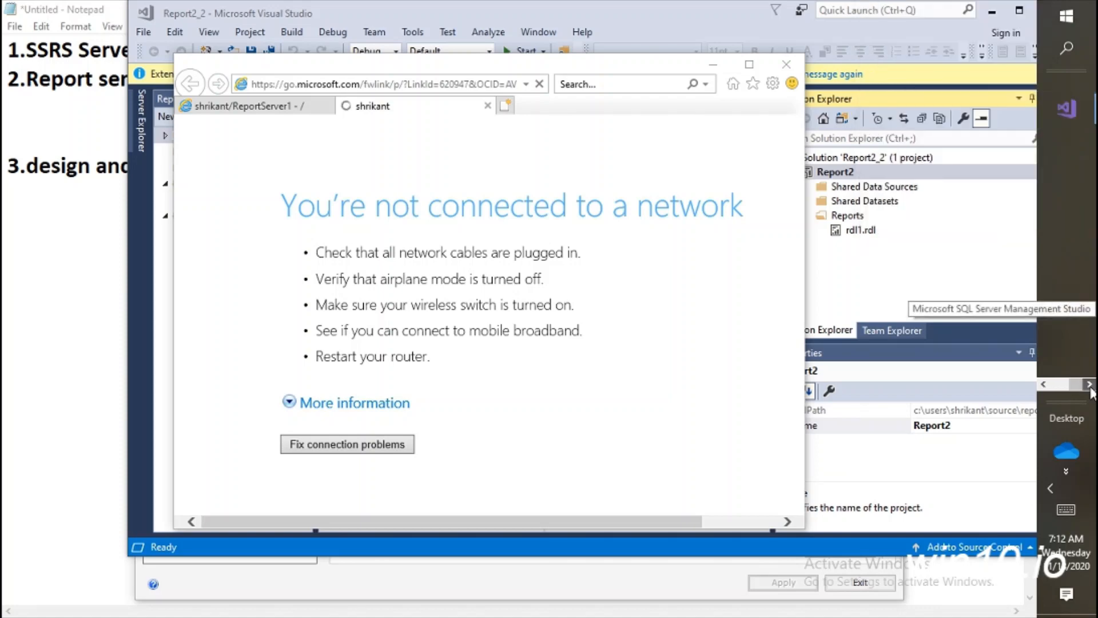
pyautogui.click(1044, 385)
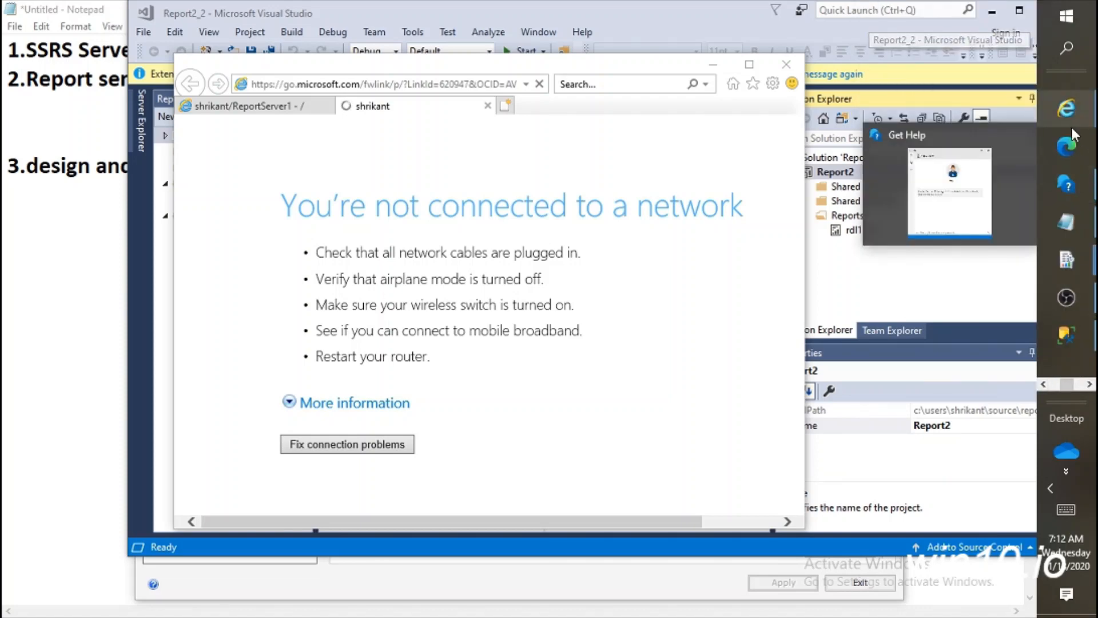
pyautogui.click(1043, 384)
pyautogui.moveTo(1074, 112)
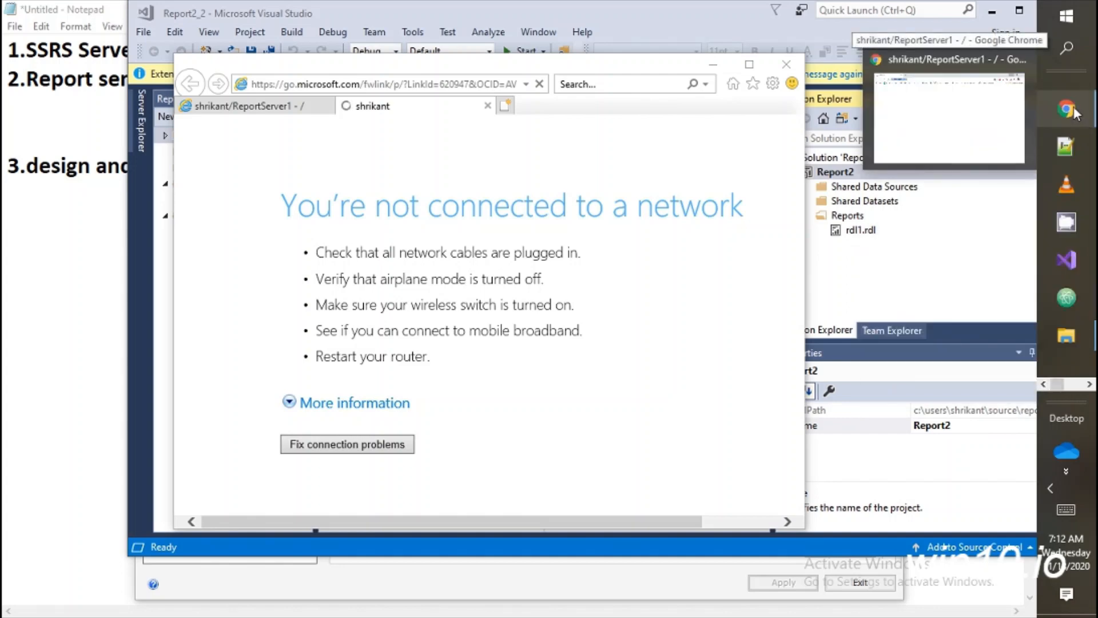
pyautogui.click(1074, 112)
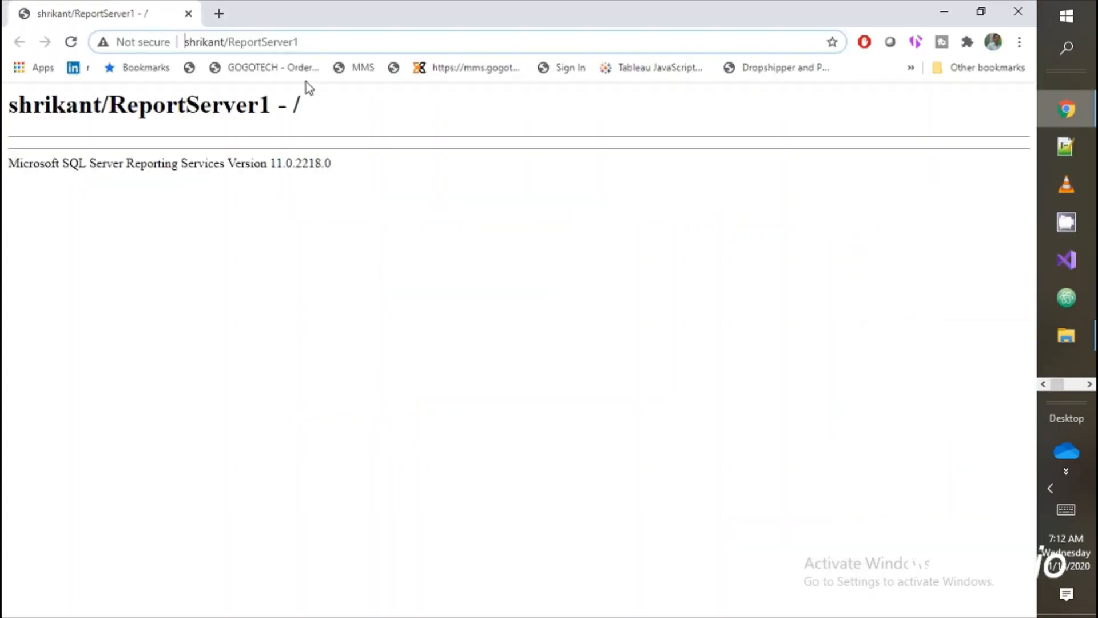
pyautogui.click(294, 44)
pyautogui.hotkey('ctrl', 'a')
pyautogui.hotkey('ctrl', 'c')
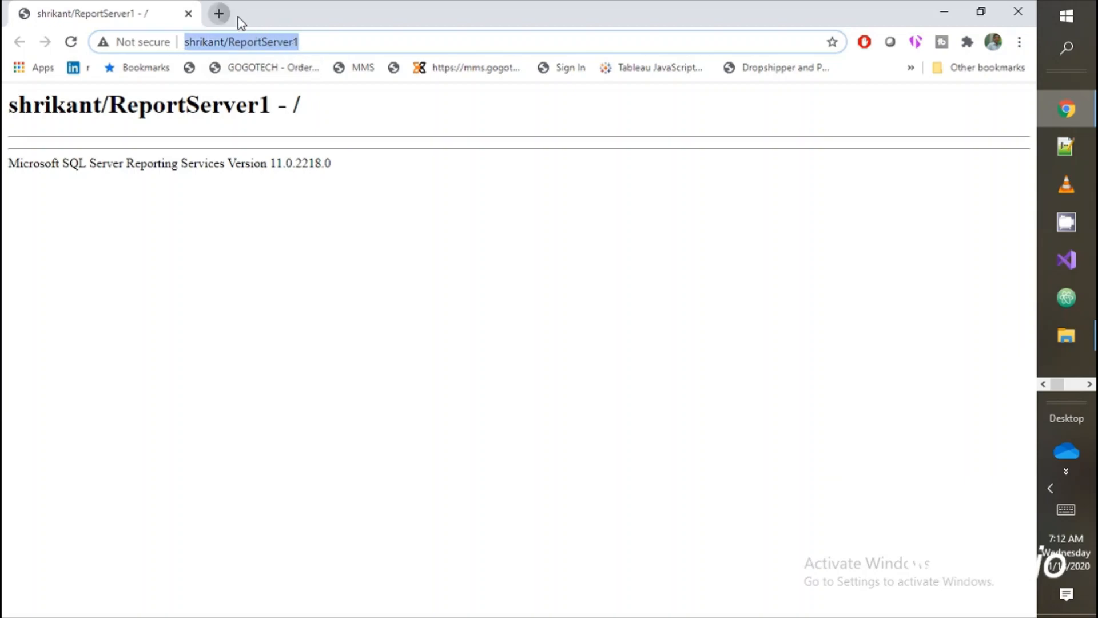
# - Open a new browser tab and check the Report Manager URL in Reporting Services Configuration Manager
pyautogui.click(219, 13)
pyautogui.write('reports')
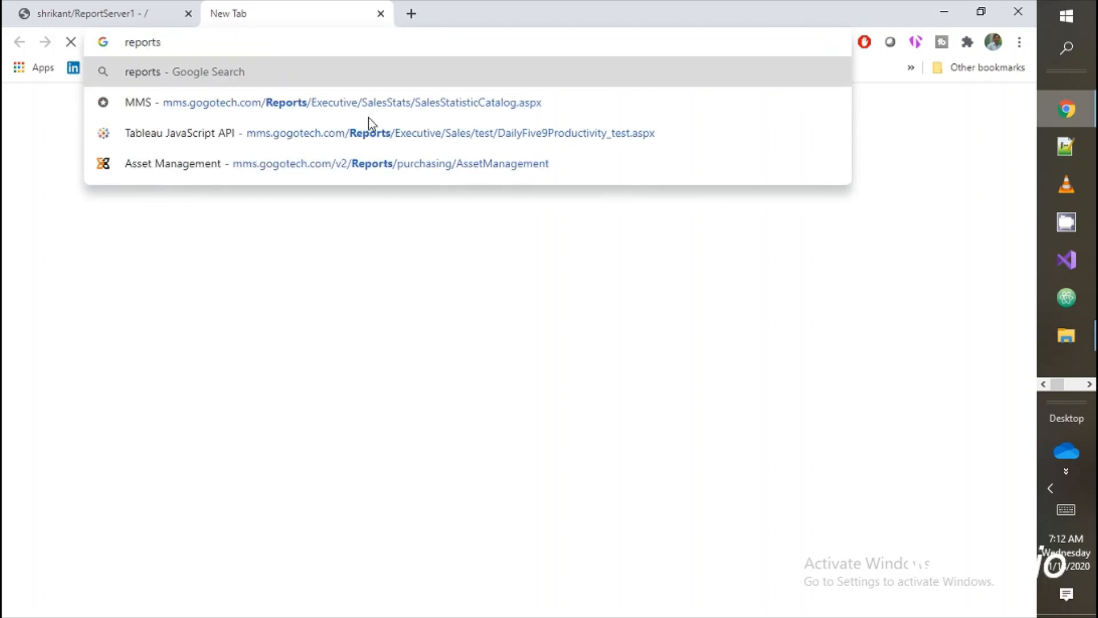
pyautogui.click(1089, 385)
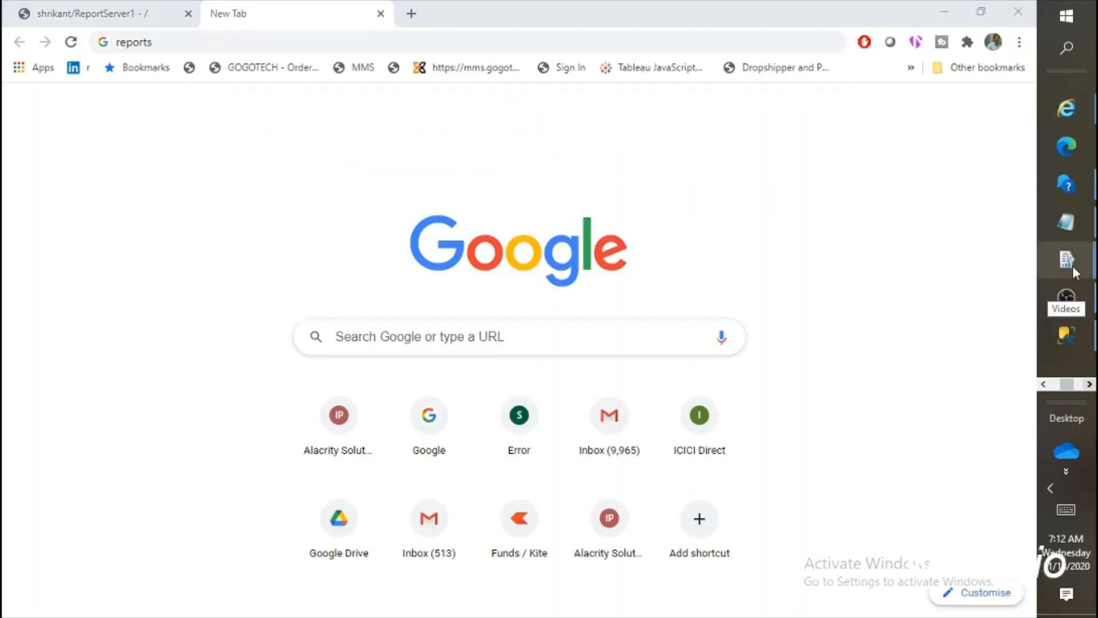
pyautogui.moveTo(1066, 271)
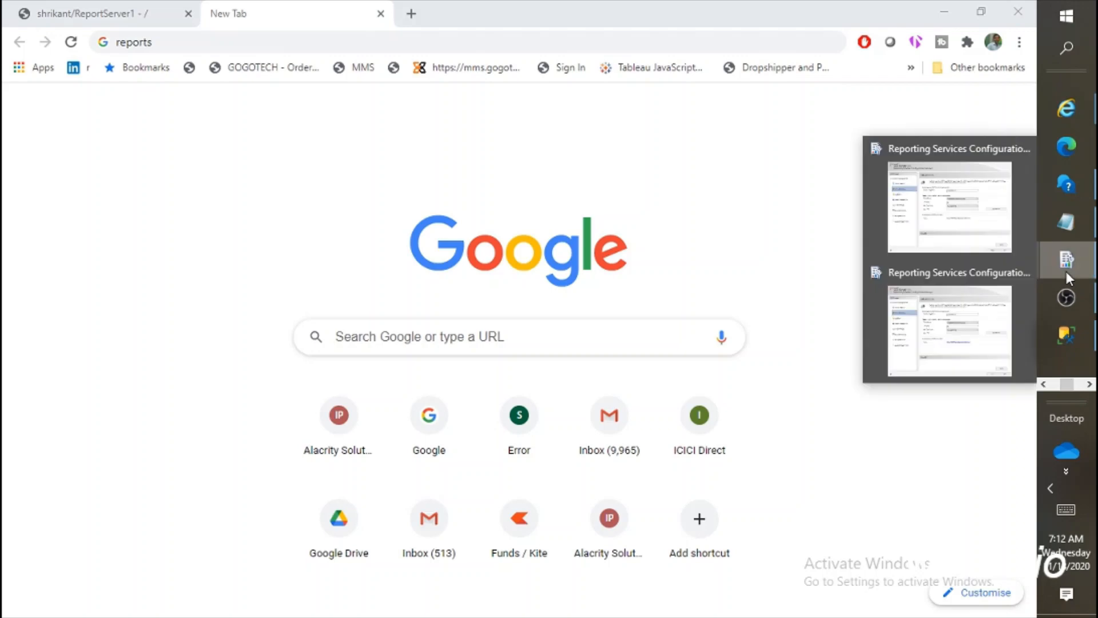
pyautogui.click(957, 361)
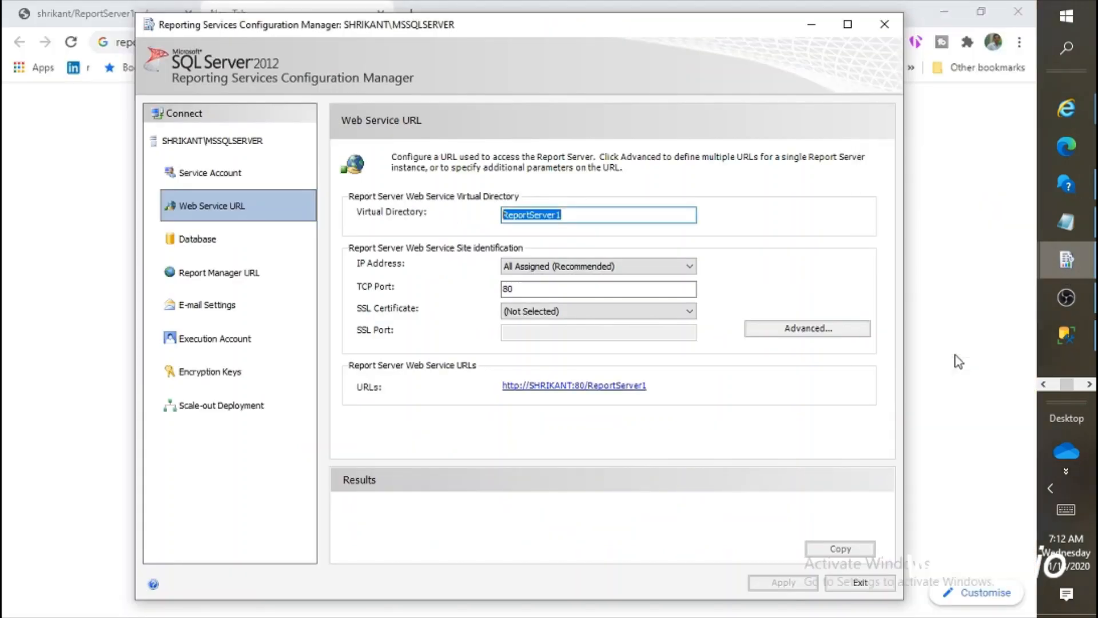
pyautogui.click(218, 277)
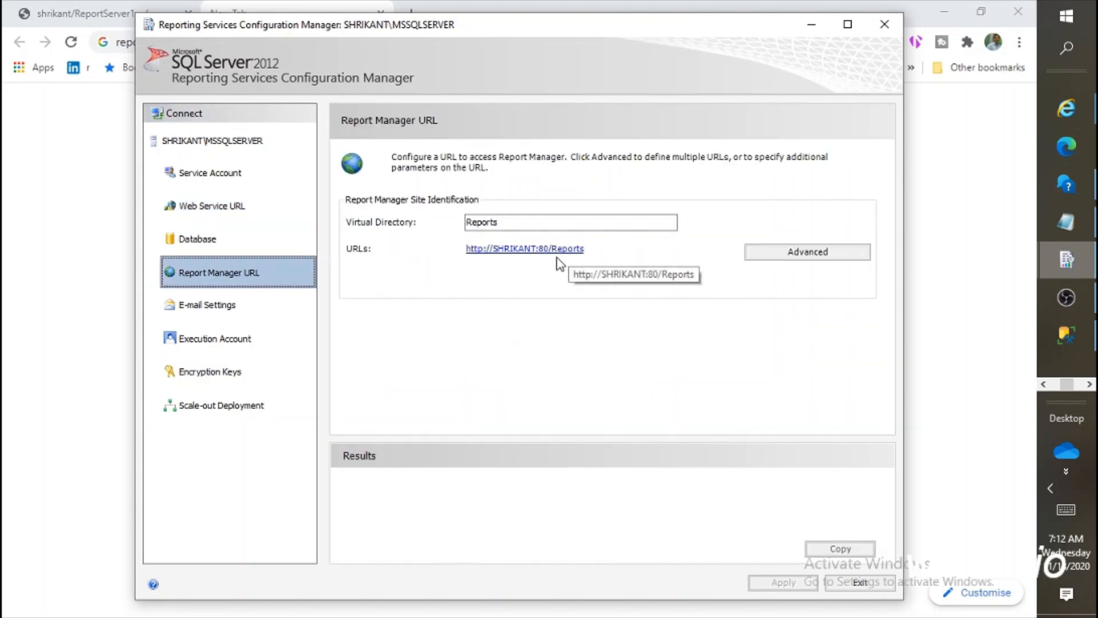
pyautogui.click(106, 286)
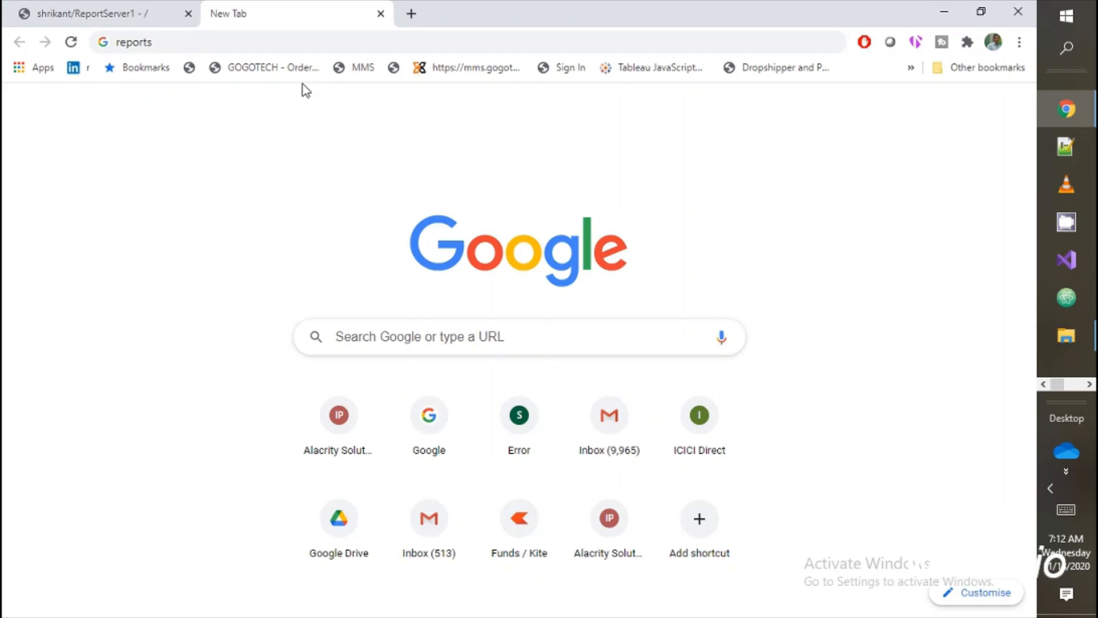
pyautogui.click(239, 41)
pyautogui.write('repor')
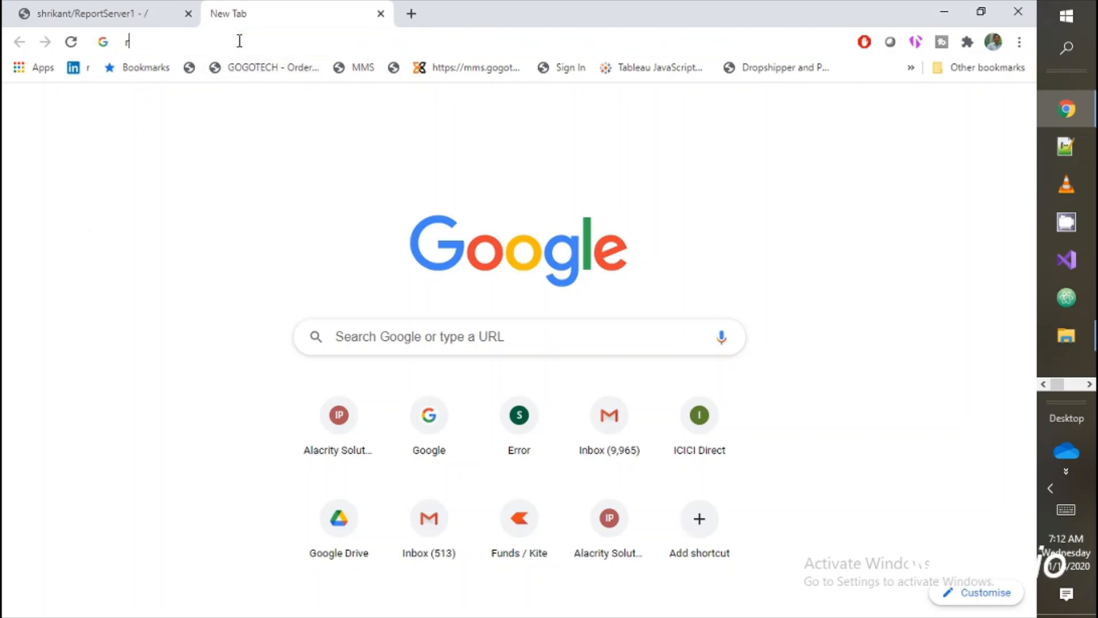
pyautogui.press('BackSpace')
pyautogui.press('BackSpace')
pyautogui.press('BackSpace')
pyautogui.press('BackSpace')
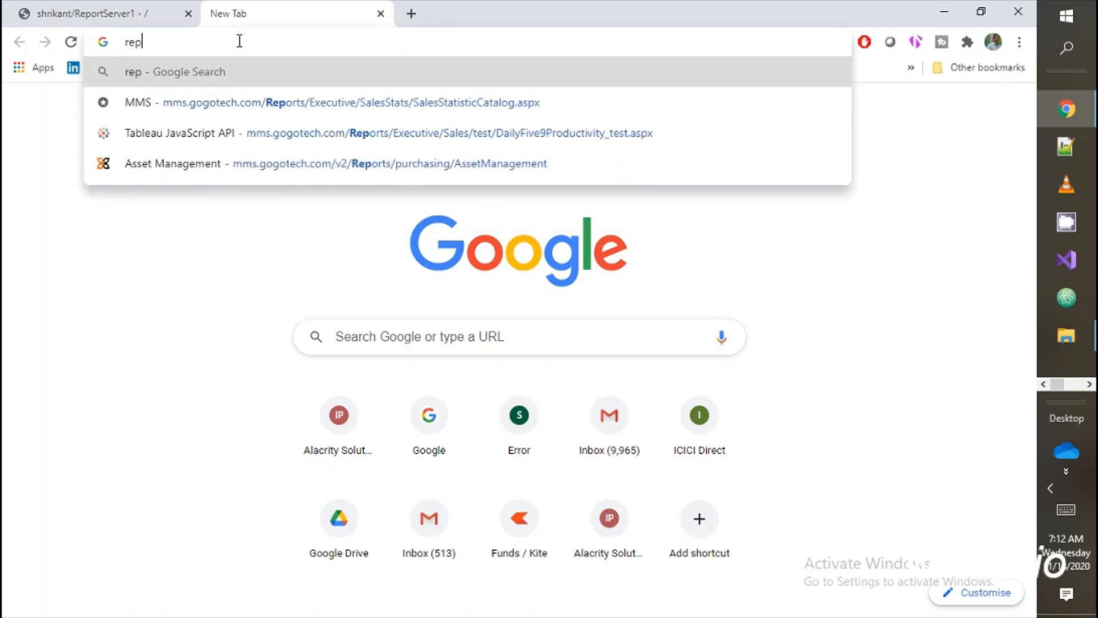
# - Load the Report Manager home page in the new tab by changing the pasted ReportServer1 address to end in Reports
pyautogui.click(73, 6)
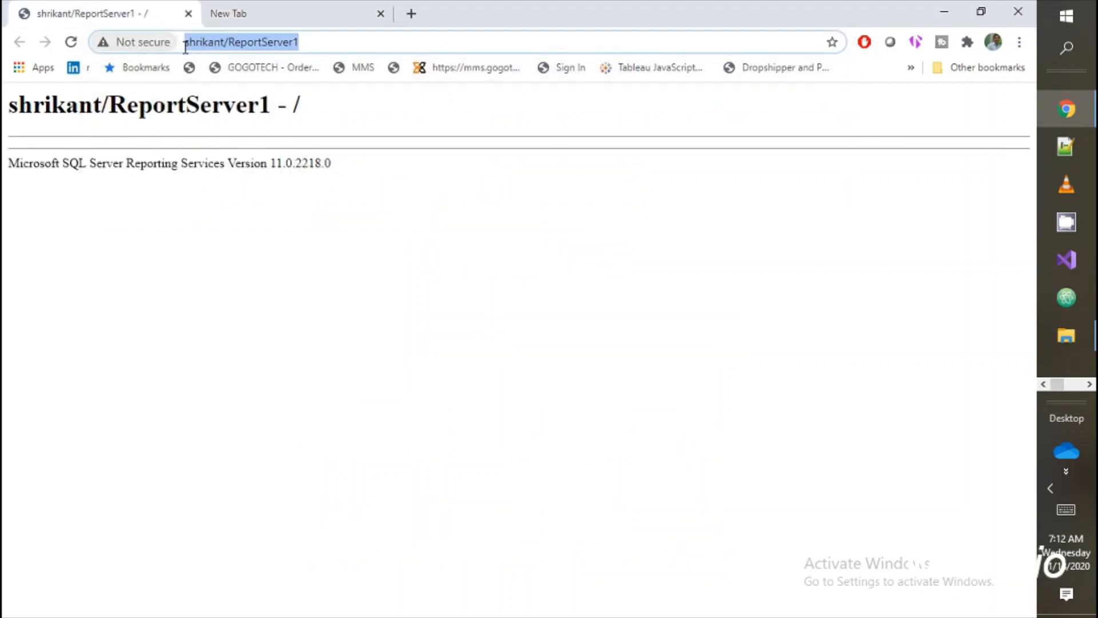
pyautogui.click(235, 12)
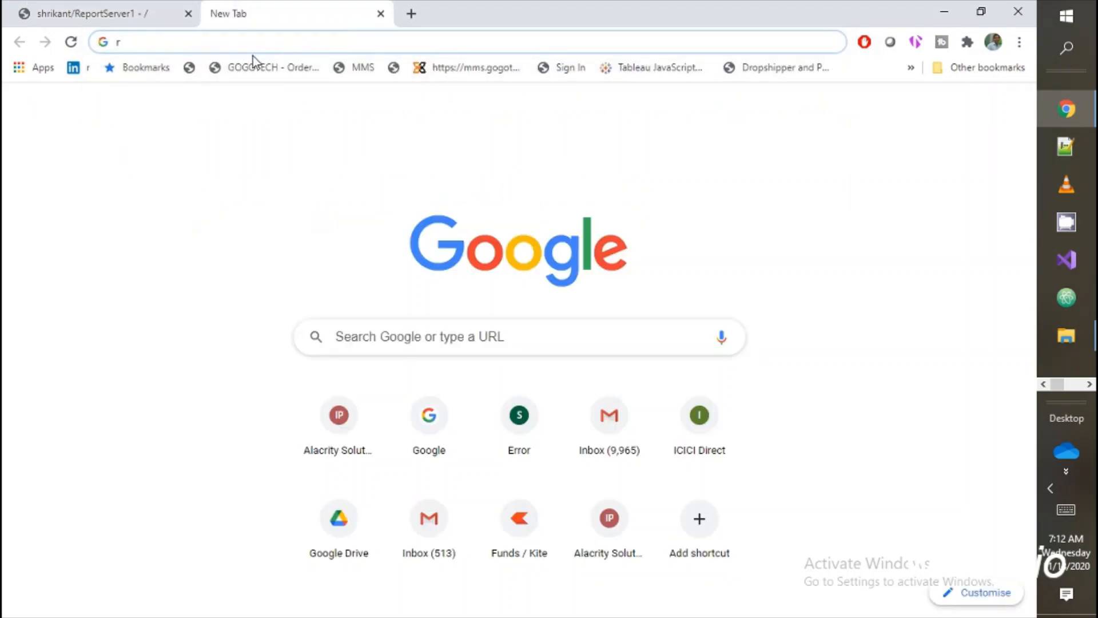
pyautogui.press('BackSpace')
pyautogui.hotkey('ctrl', 'v')
pyautogui.press('BackSpace')
pyautogui.press('BackSpace')
pyautogui.press('BackSpace')
pyautogui.press('BackSpace')
pyautogui.press('BackSpace')
pyautogui.press('BackSpace')
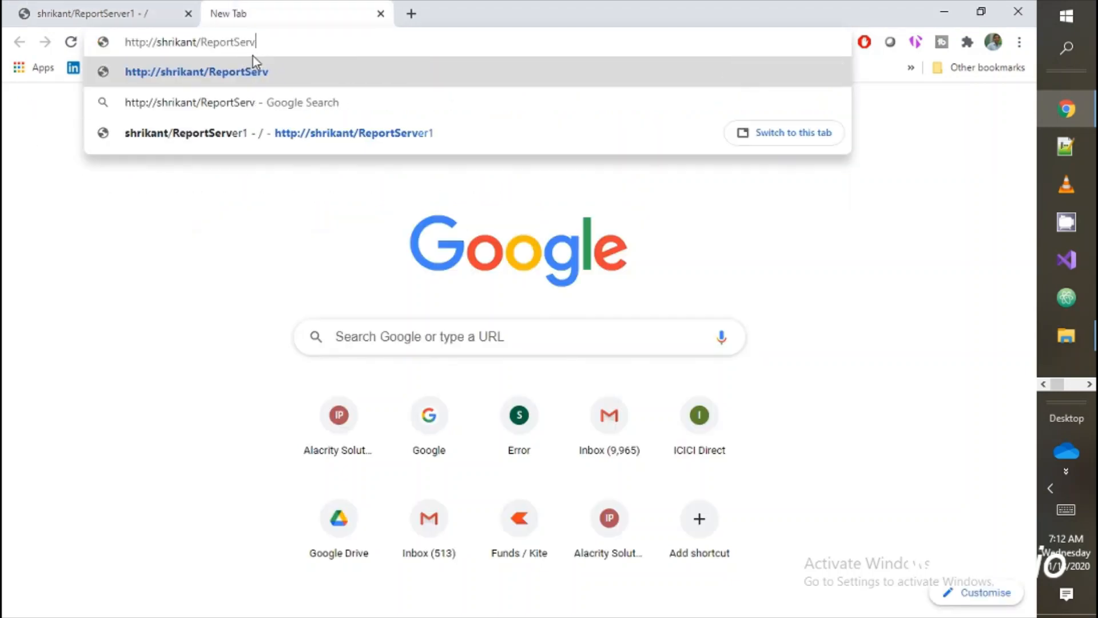
pyautogui.press('Return')
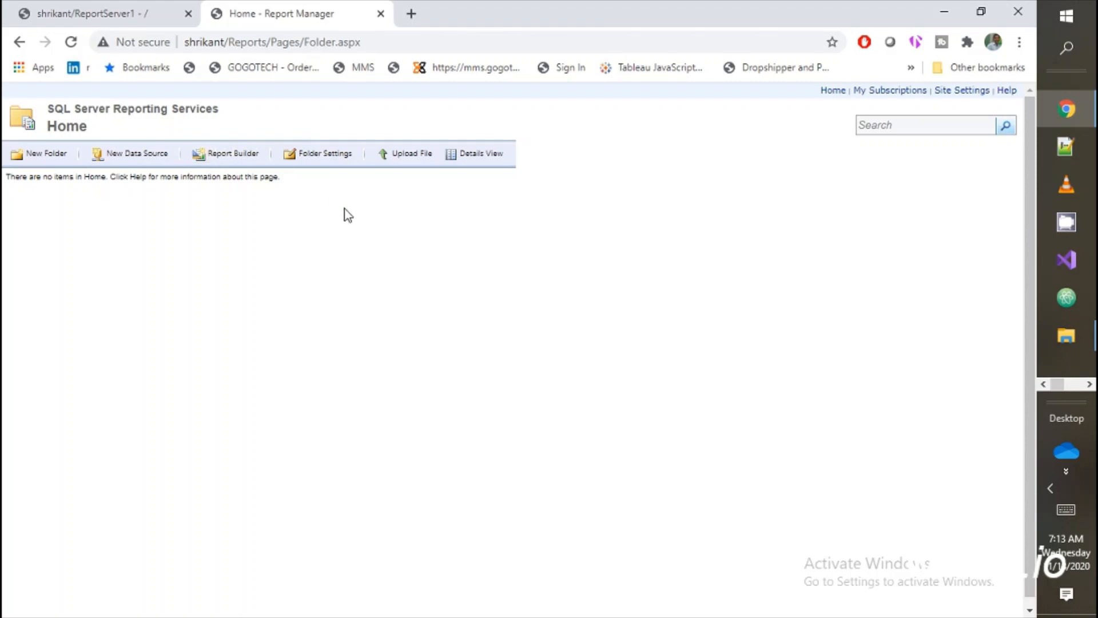
# - Switch to Visual Studio, maximize its window and open the Report2 project's property pages
pyautogui.click(1090, 384)
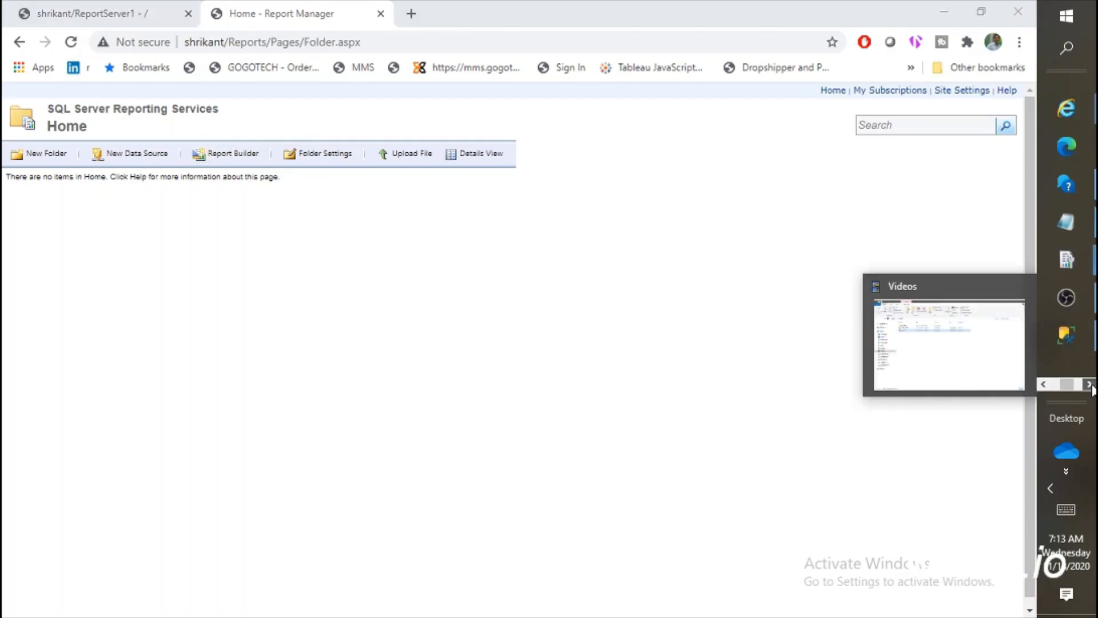
pyautogui.click(1089, 384)
pyautogui.click(1089, 384)
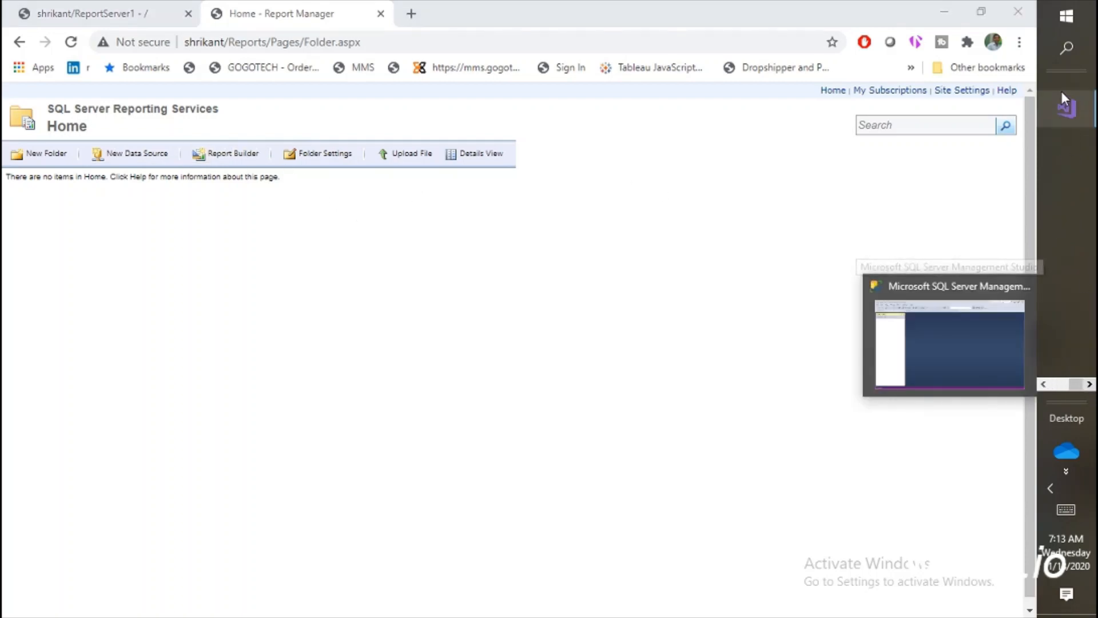
pyautogui.click(1064, 109)
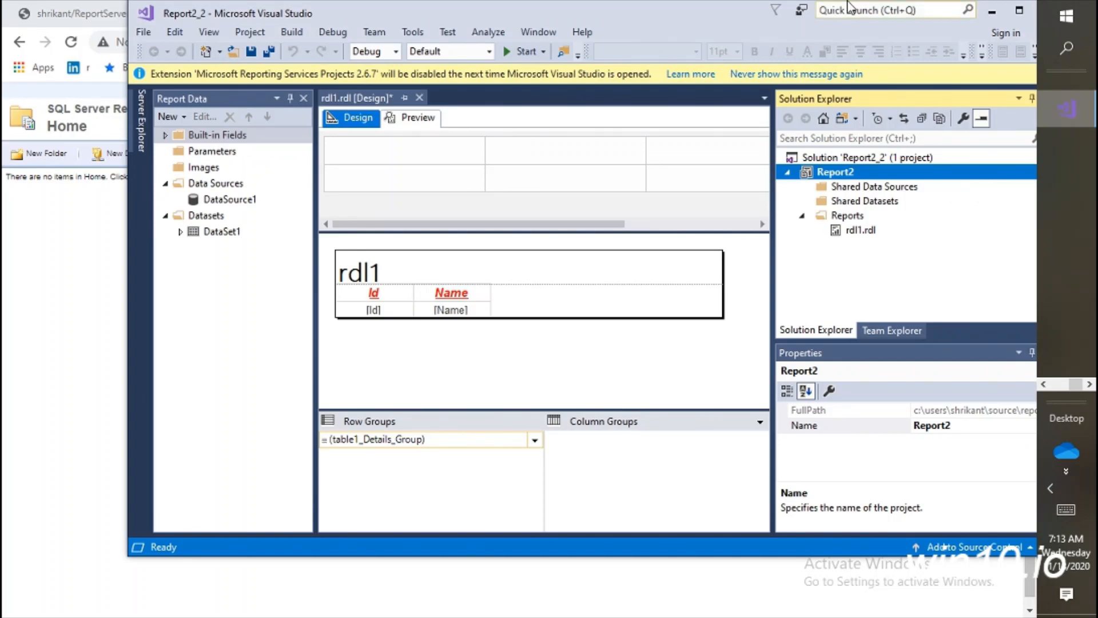
pyautogui.doubleClick(723, 24)
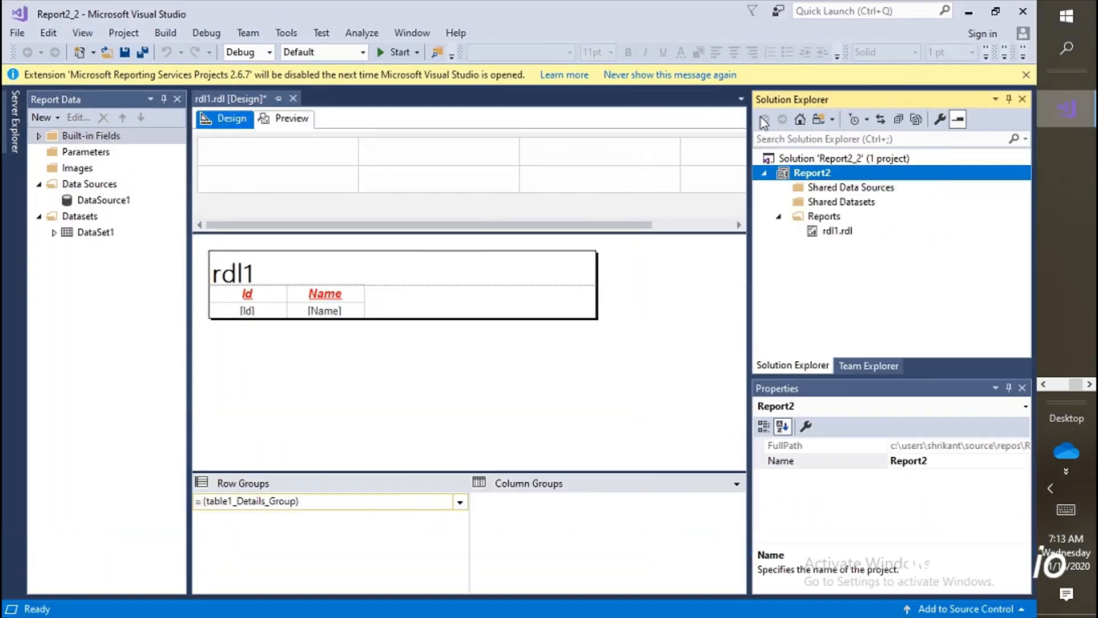
pyautogui.click(937, 122)
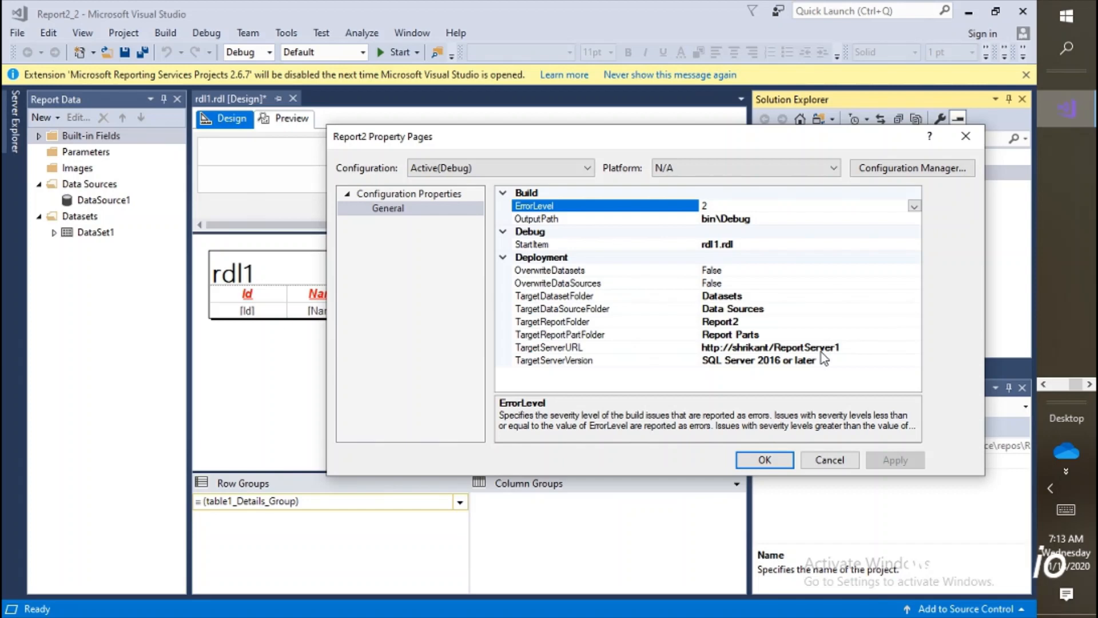
# - Try OverwriteDataSources as True in the Report2 deployment properties, set it back to False and apply
pyautogui.click(758, 284)
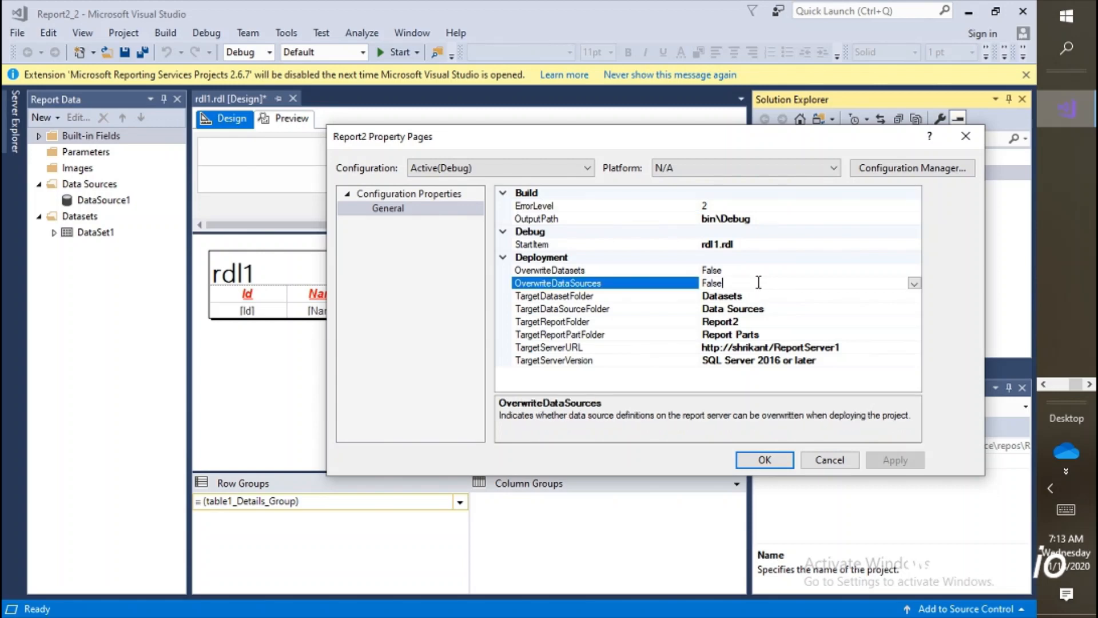
pyautogui.click(914, 284)
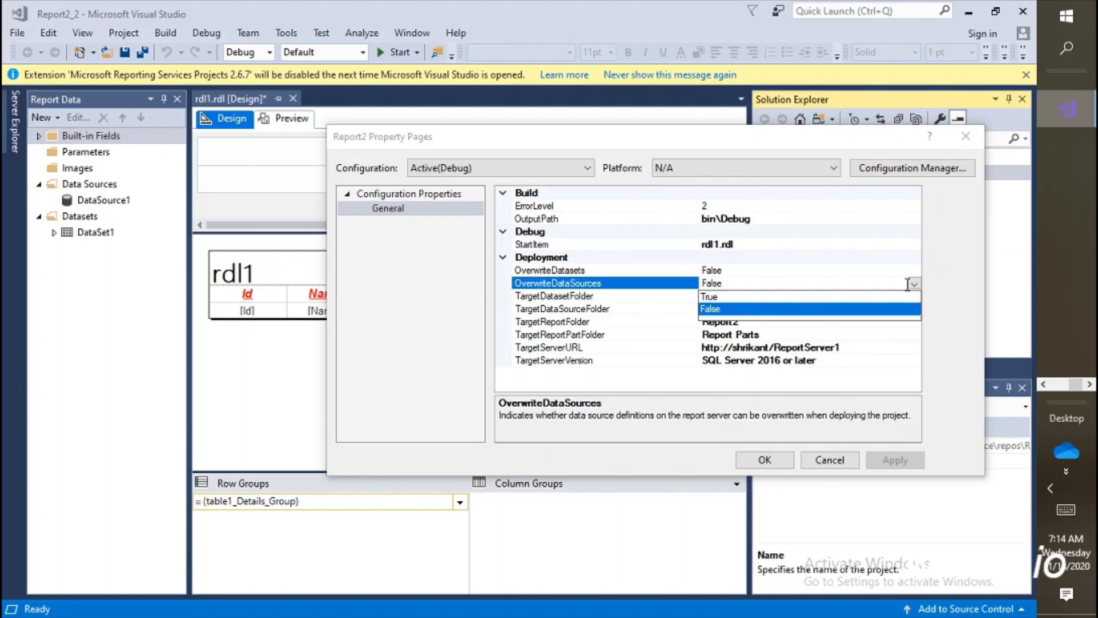
pyautogui.click(886, 296)
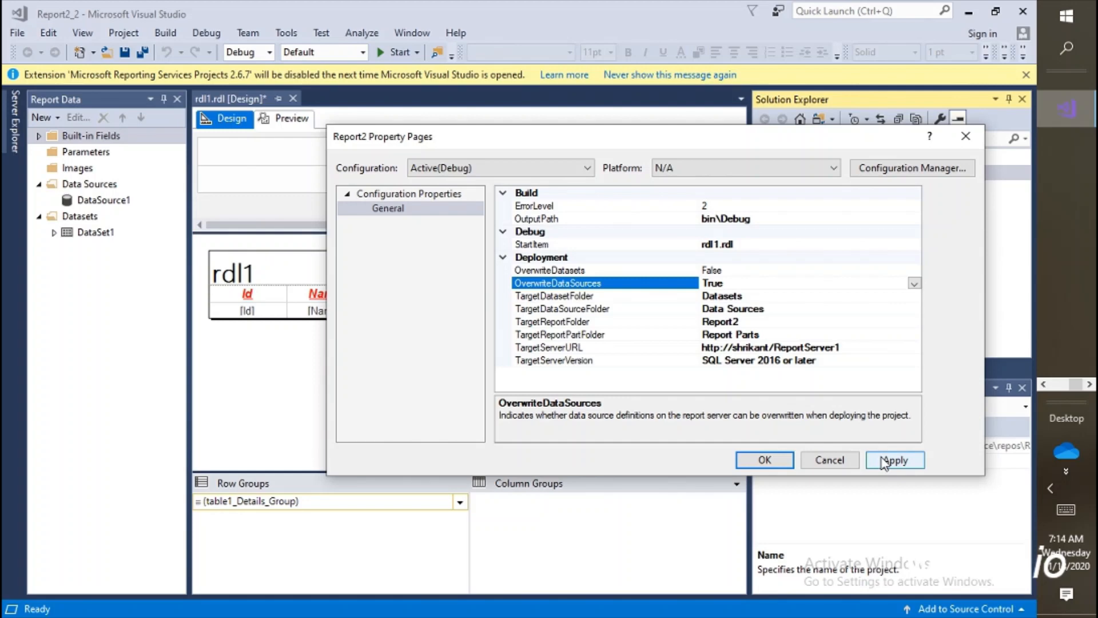
pyautogui.click(914, 285)
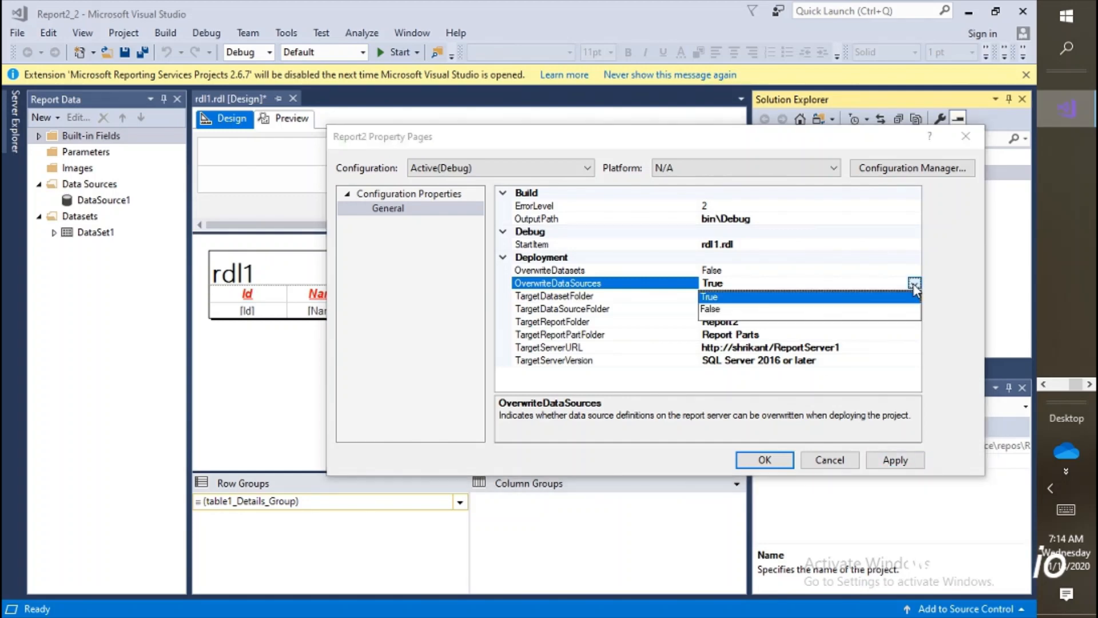
pyautogui.click(865, 312)
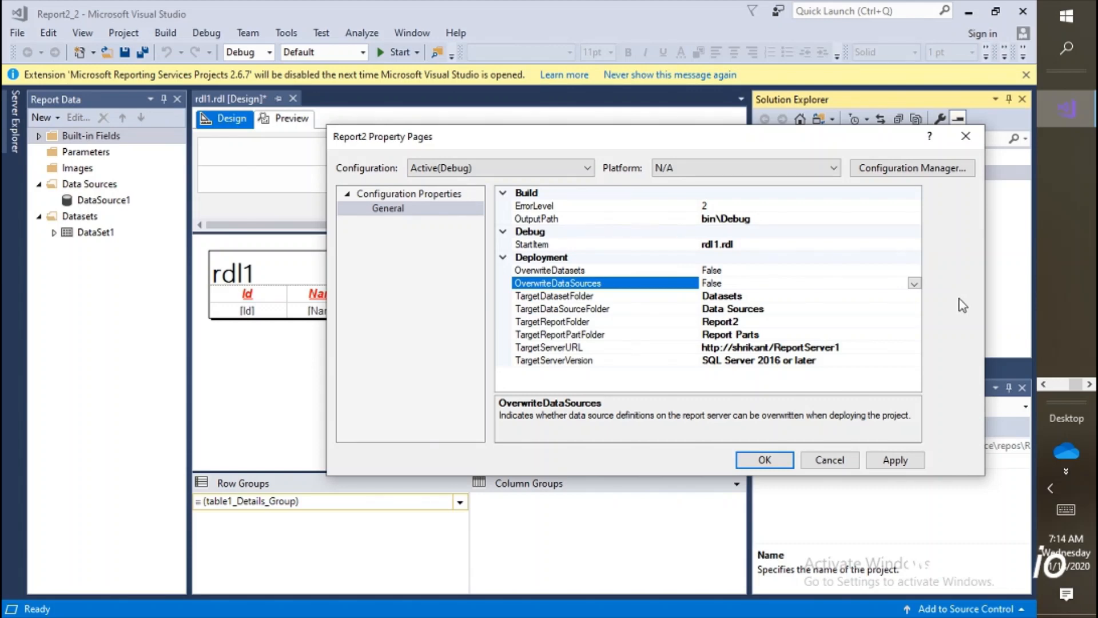
pyautogui.click(894, 460)
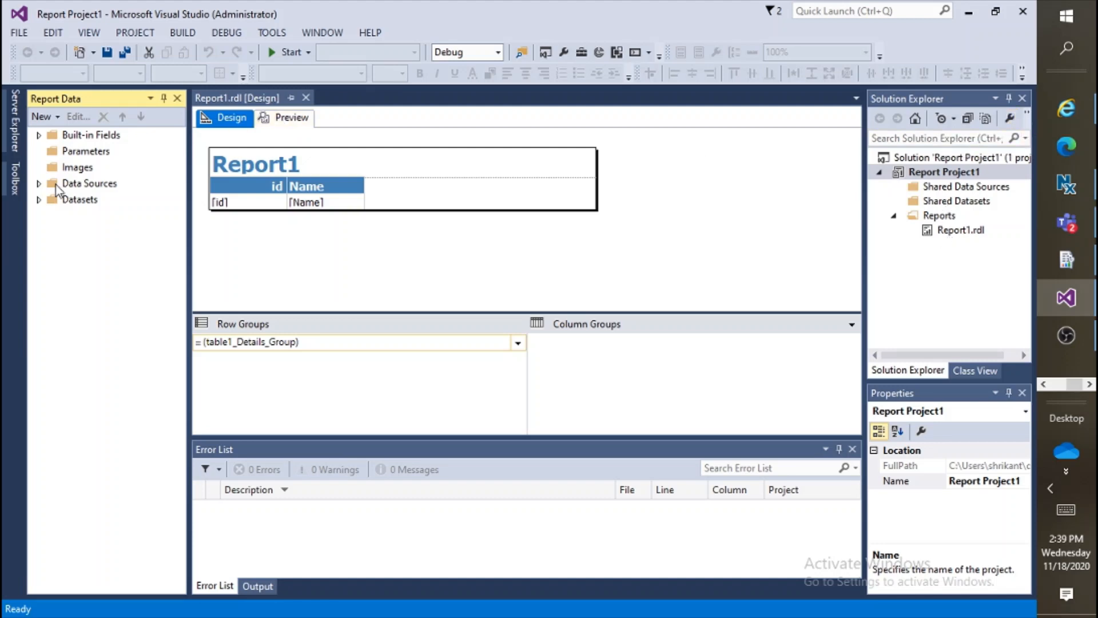
# - Deploy Report Project1 and review the deployment messages in the build output
pyautogui.click(968, 177)
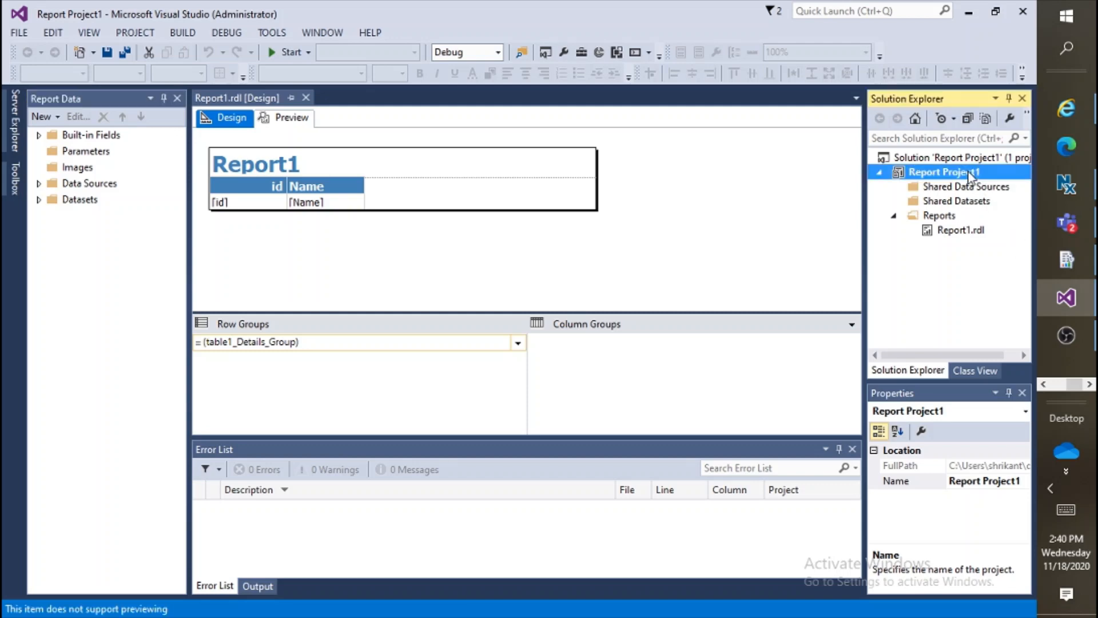
pyautogui.rightClick(969, 178)
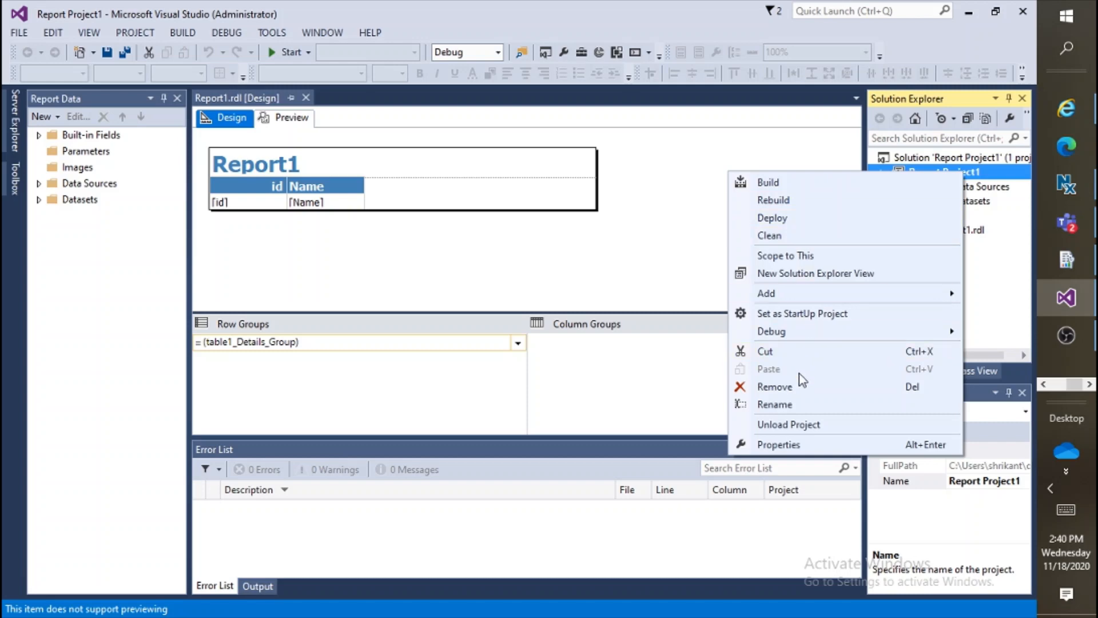
pyautogui.click(794, 223)
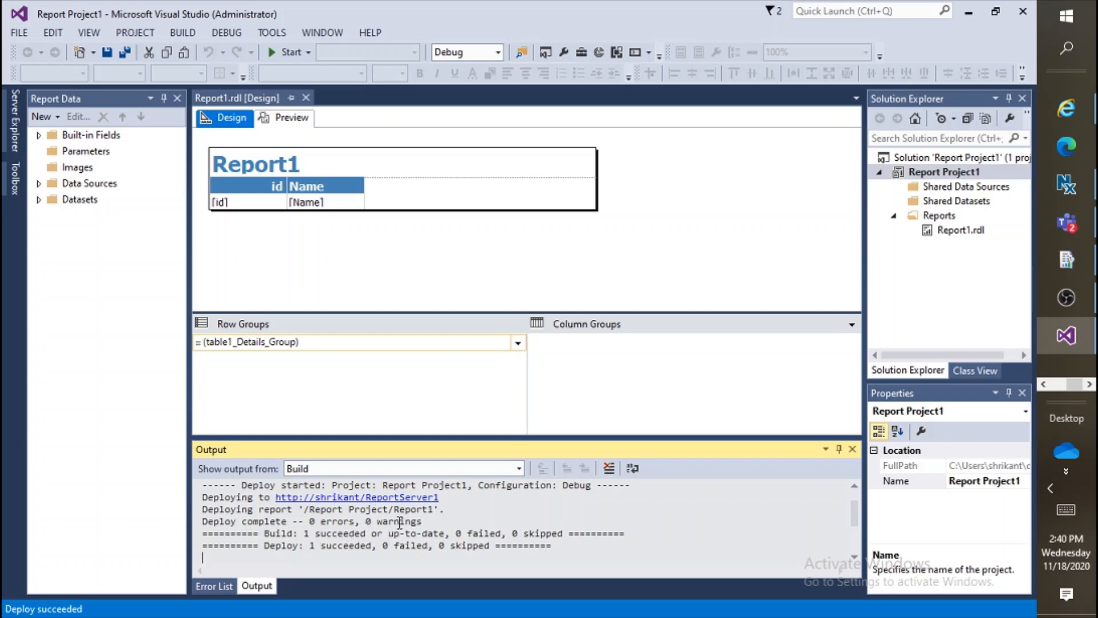
pyautogui.doubleClick(341, 520)
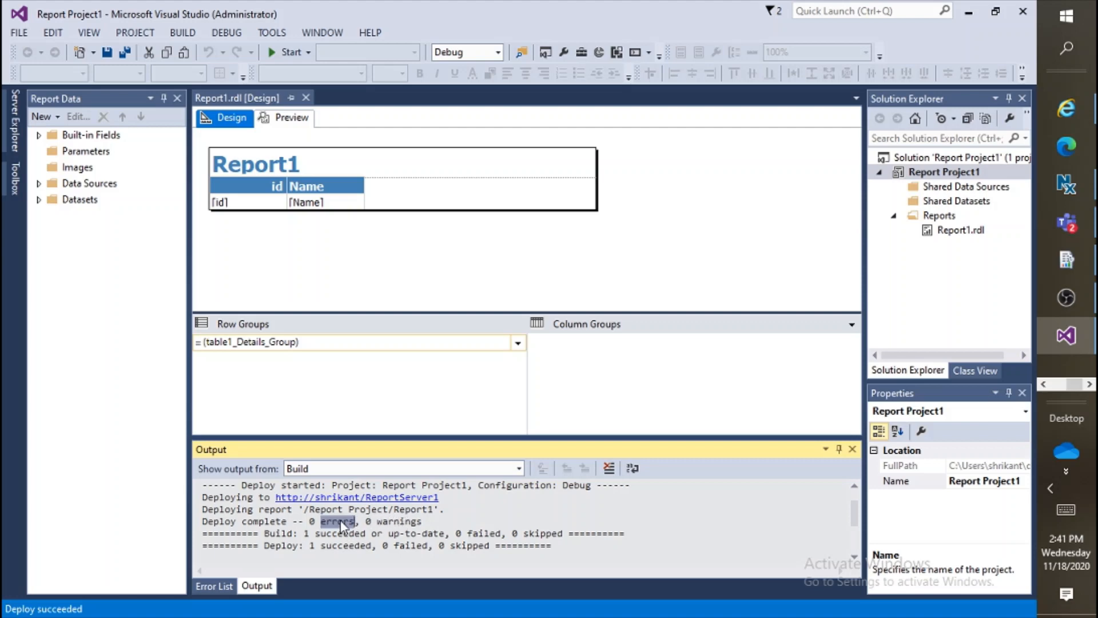
pyautogui.moveTo(424, 521); pyautogui.dragTo(244, 485)
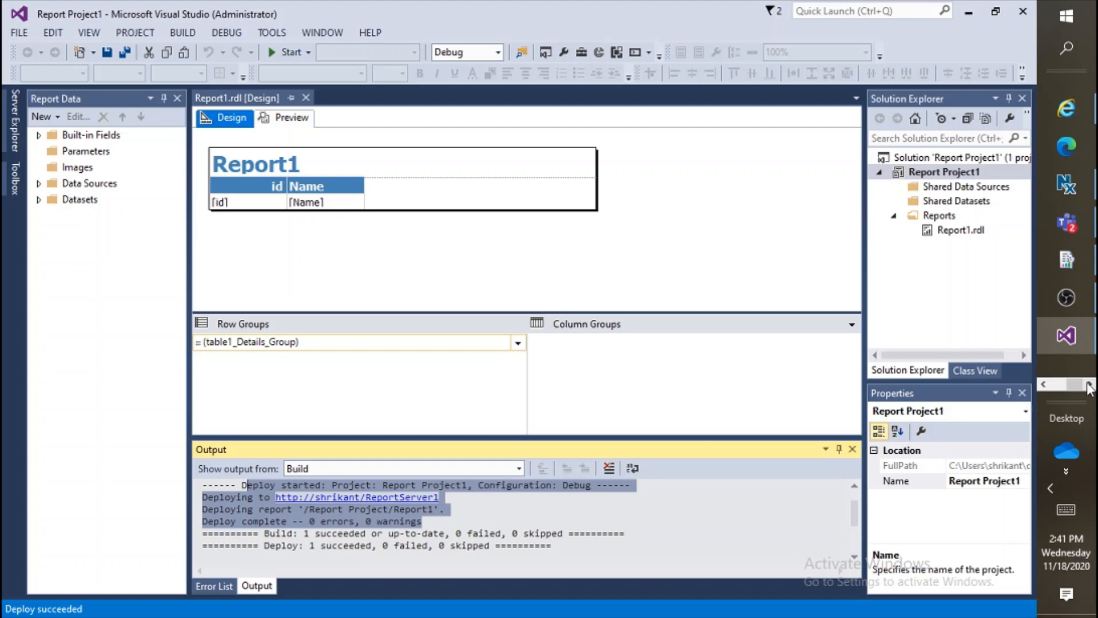
# - Switch to Internet Explorer and reload the Report Manager home page
pyautogui.click(1069, 111)
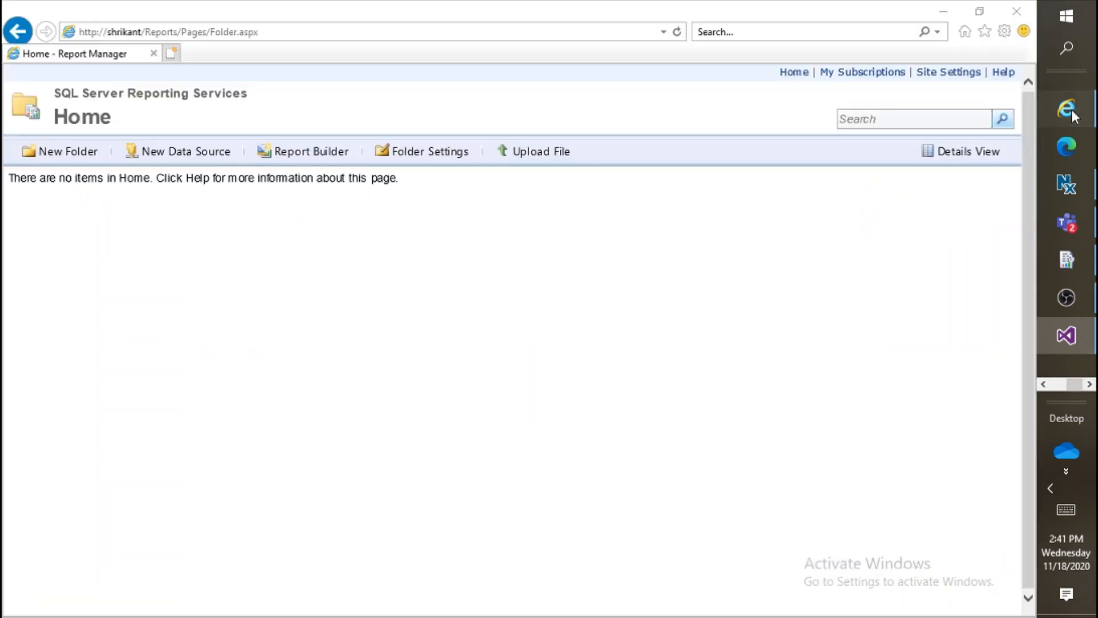
pyautogui.click(441, 29)
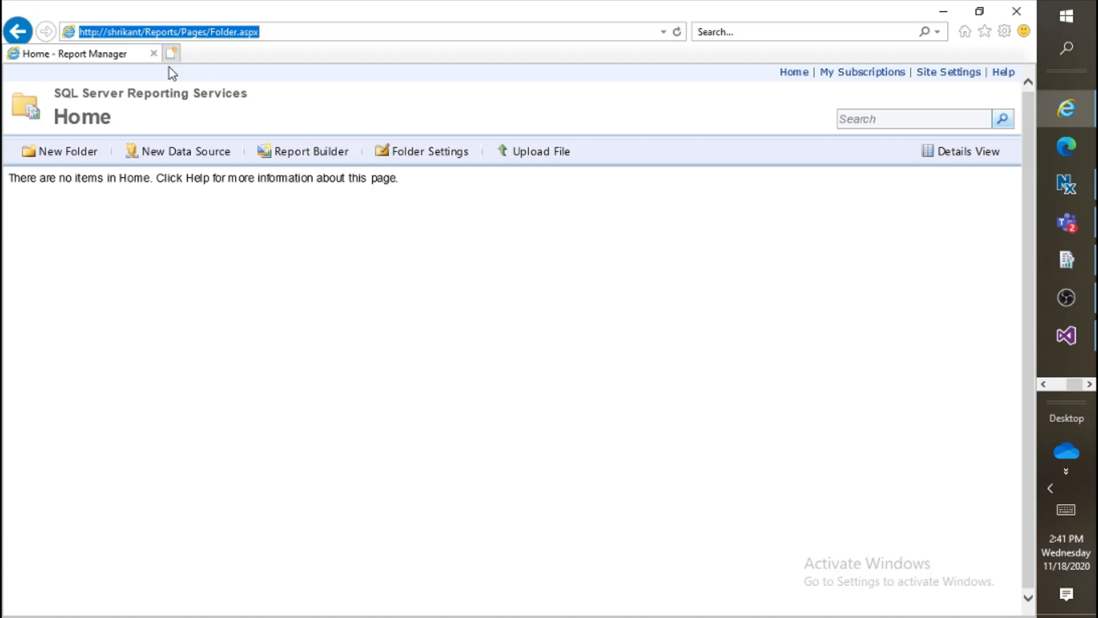
pyautogui.press('Return')
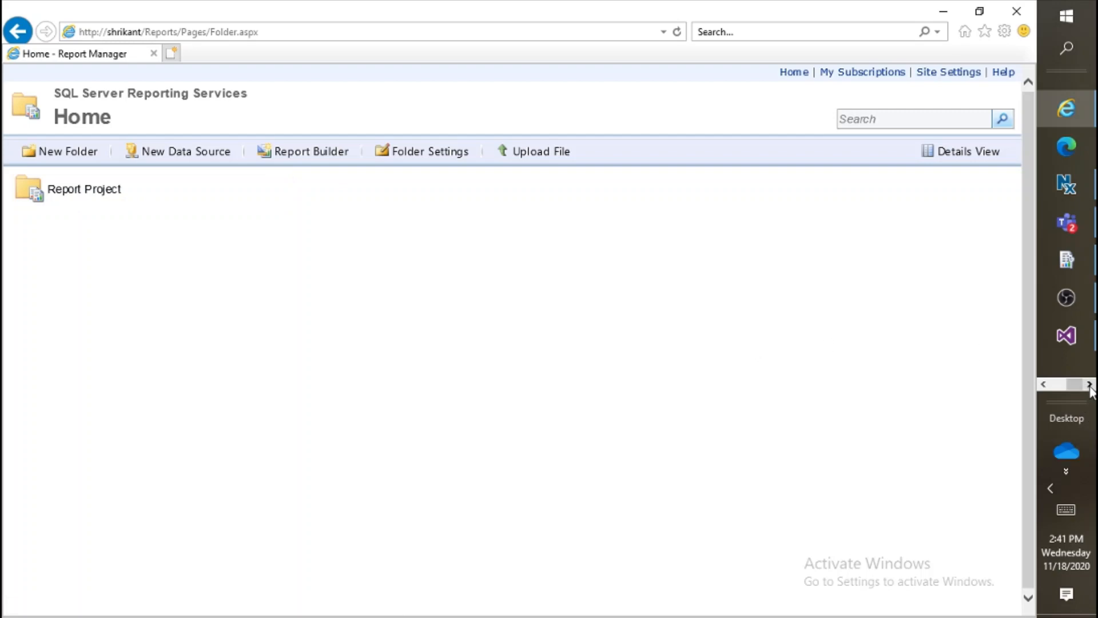
# - Switch back to Visual Studio and check the TargetReportFolder value in the Report Project1 properties, leaving them unchanged
pyautogui.click(1071, 340)
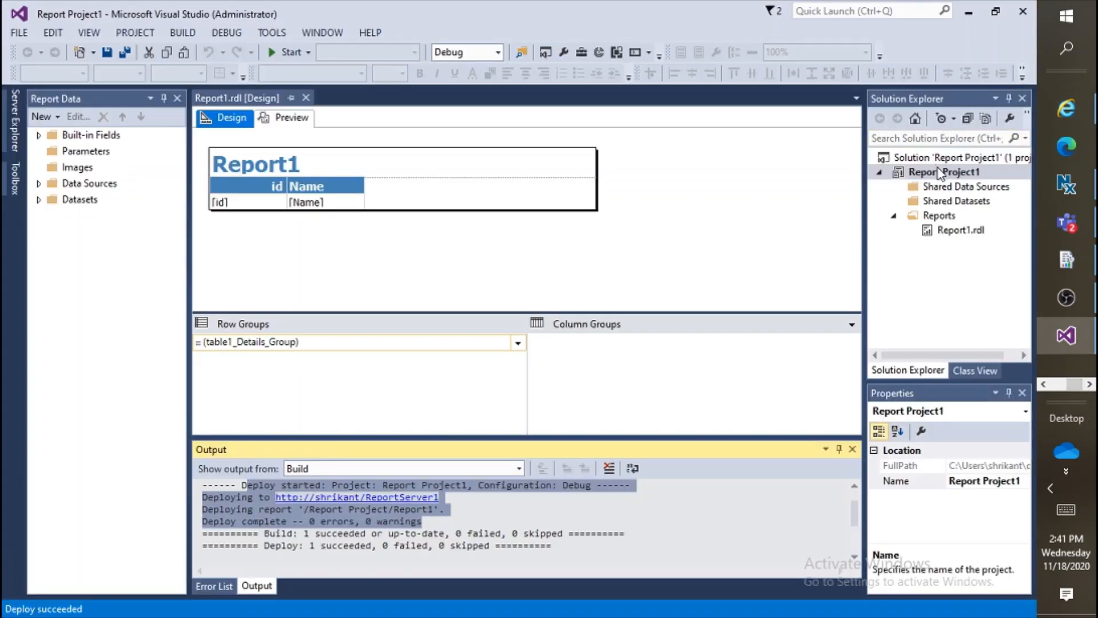
pyautogui.click(1009, 118)
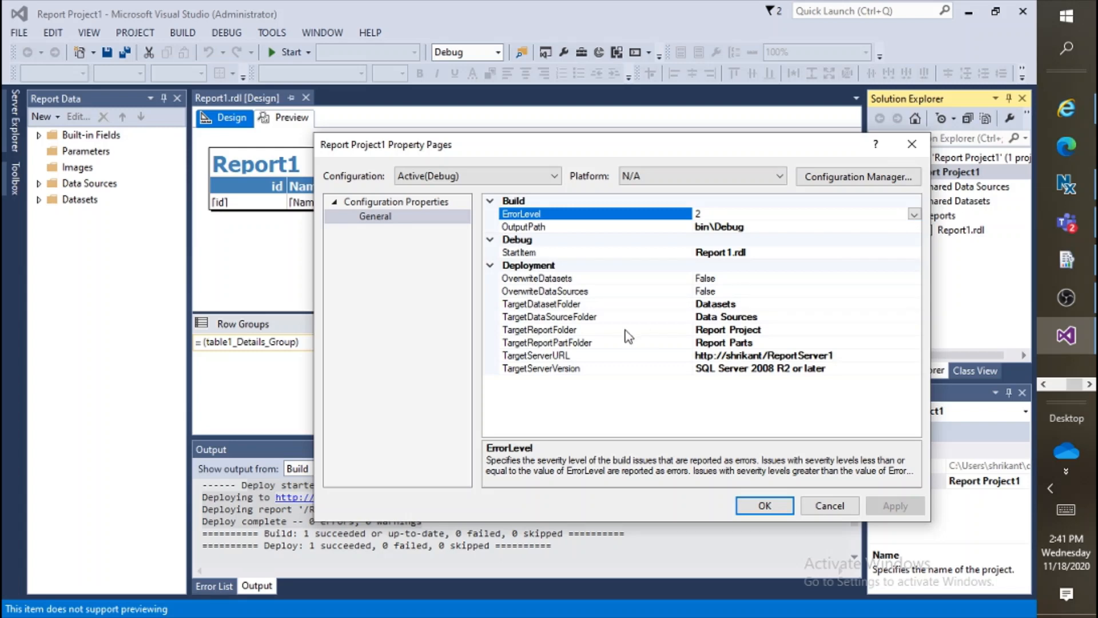
pyautogui.click(568, 330)
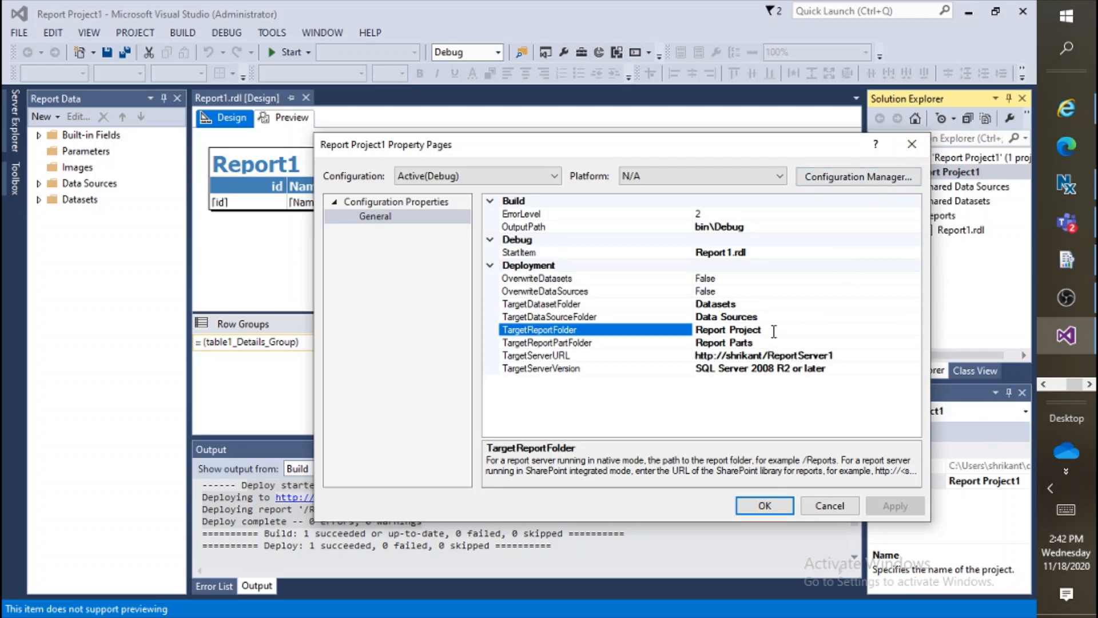
pyautogui.moveTo(773, 330); pyautogui.dragTo(661, 341)
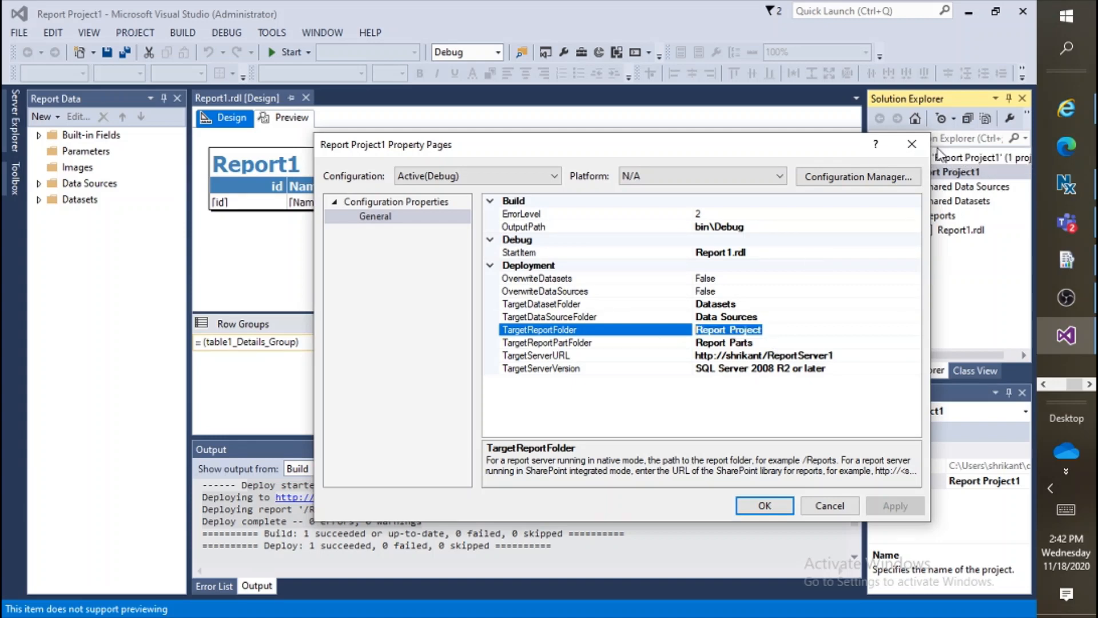
pyautogui.click(912, 144)
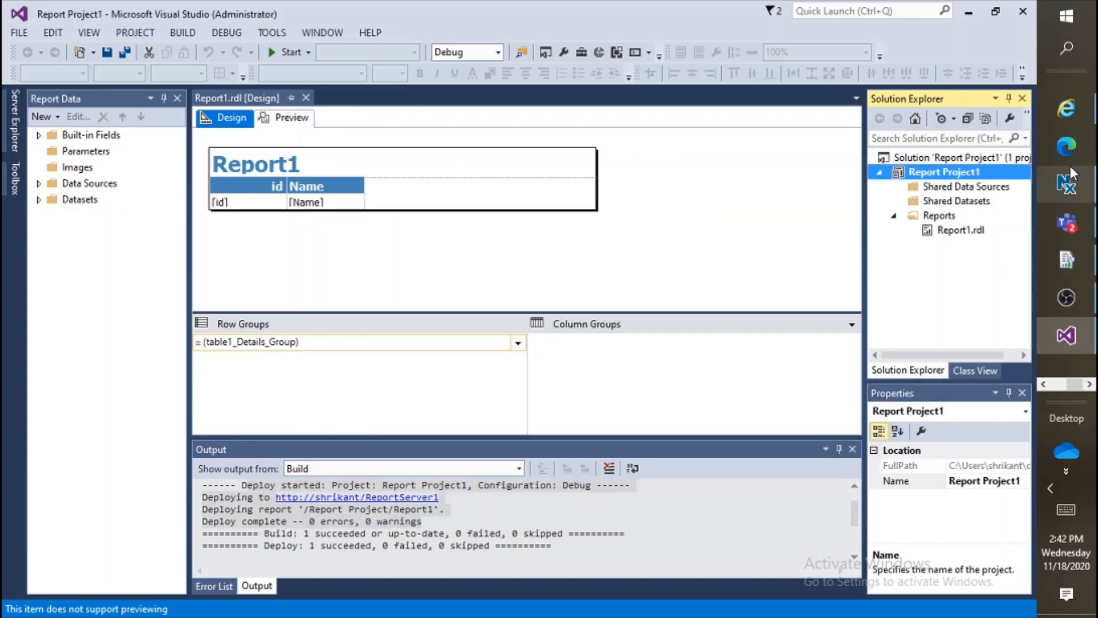
# - Return to Report Manager in Internet Explorer and open the Report Project folder
pyautogui.click(1067, 108)
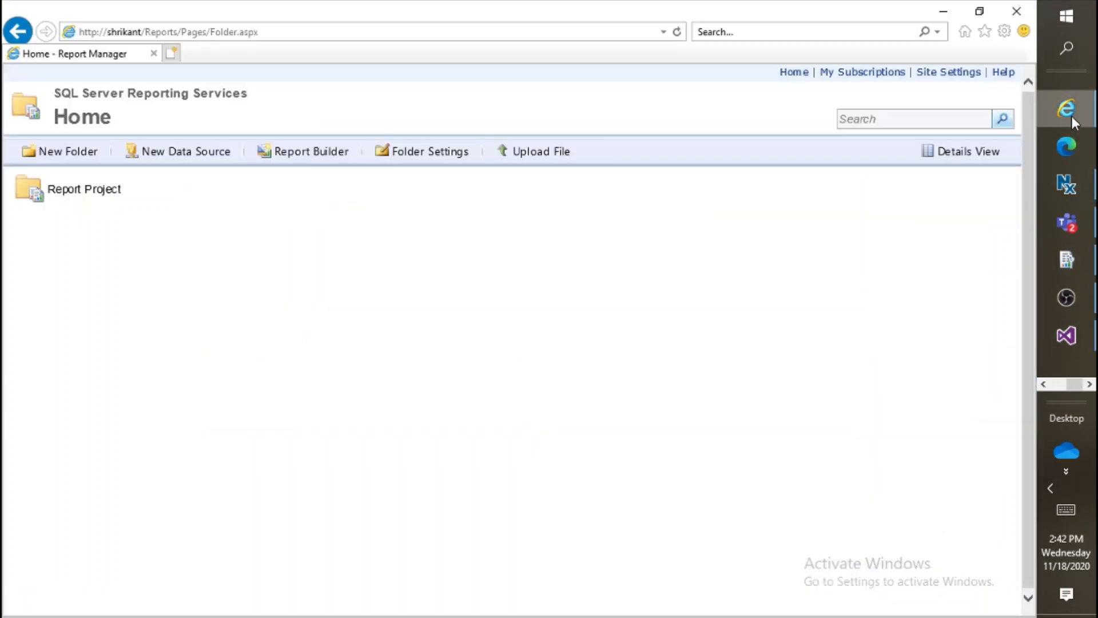
pyautogui.click(73, 190)
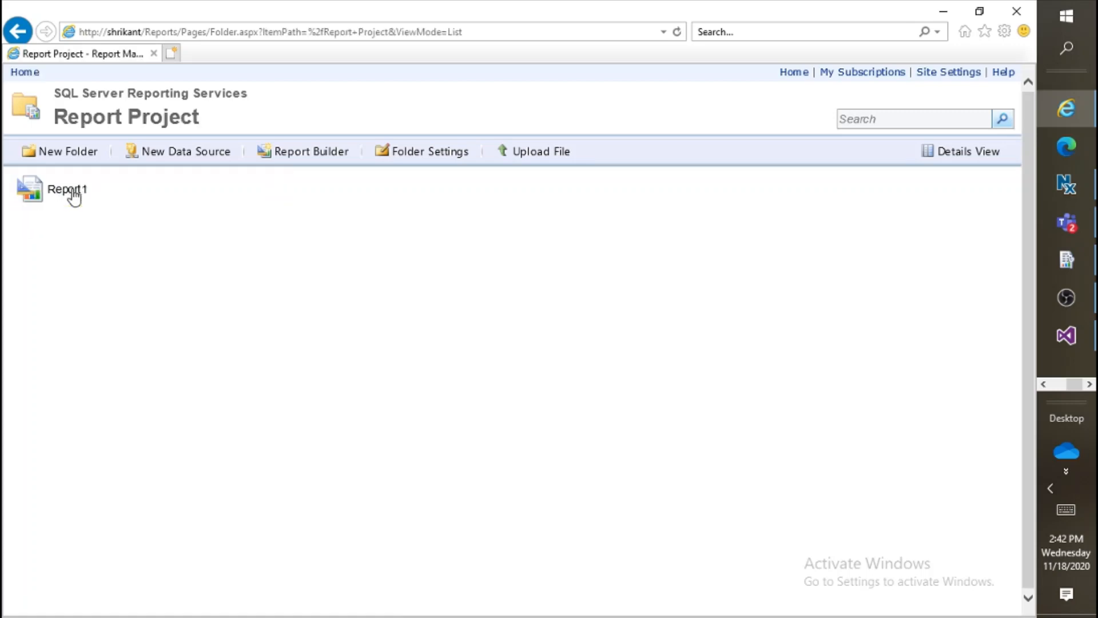